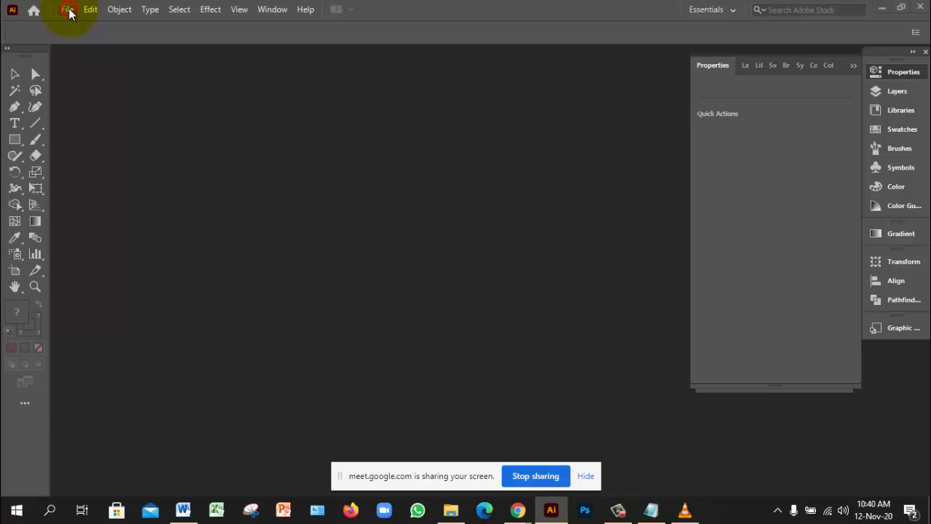
left_click(66, 9)
left_click(74, 22)
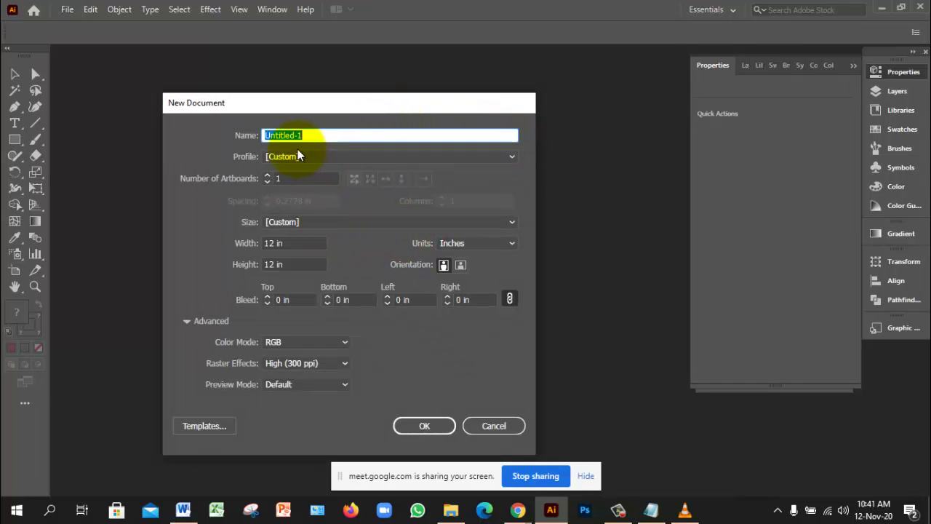
left_click(499, 425)
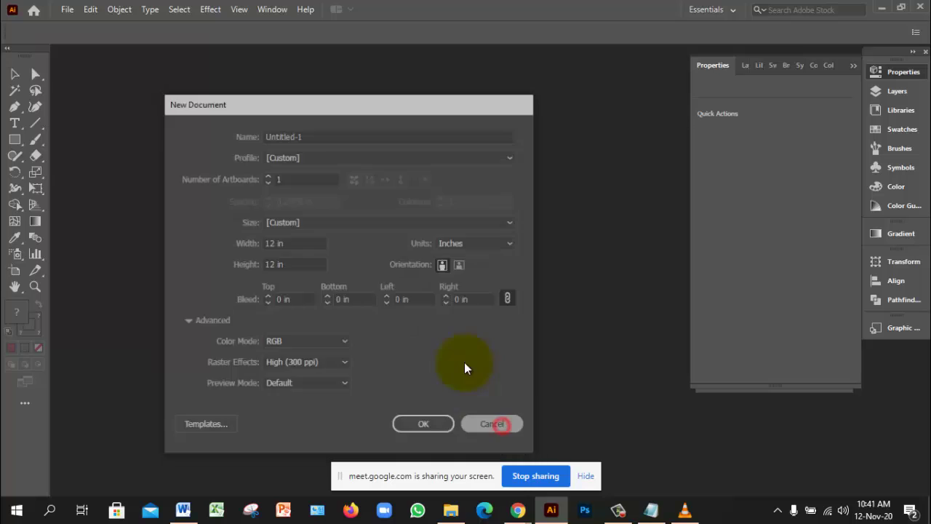
Turn off tool tips, anti-aliased artwork, print size at 100% zoom, the legacy "File New" interface and appending [Converted] in the General preferences
left_click(91, 10)
mouse_move(152, 448)
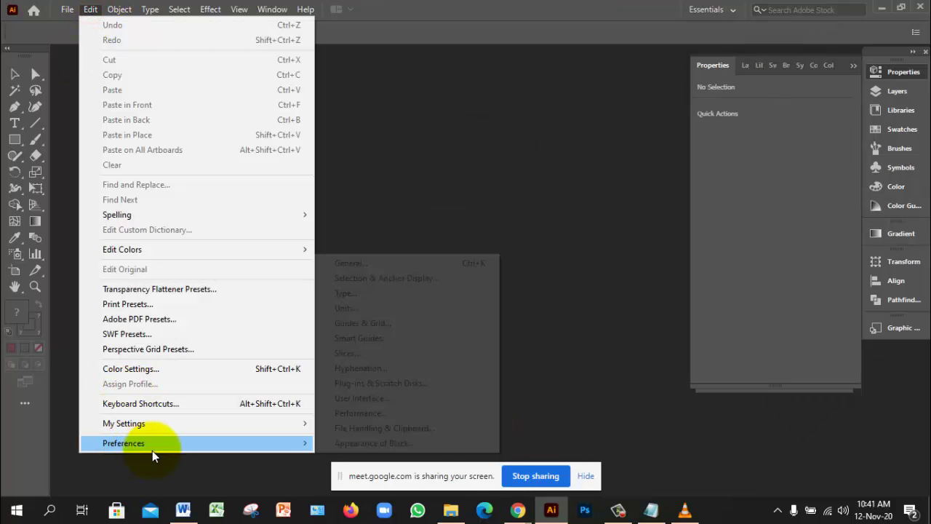
left_click(363, 265)
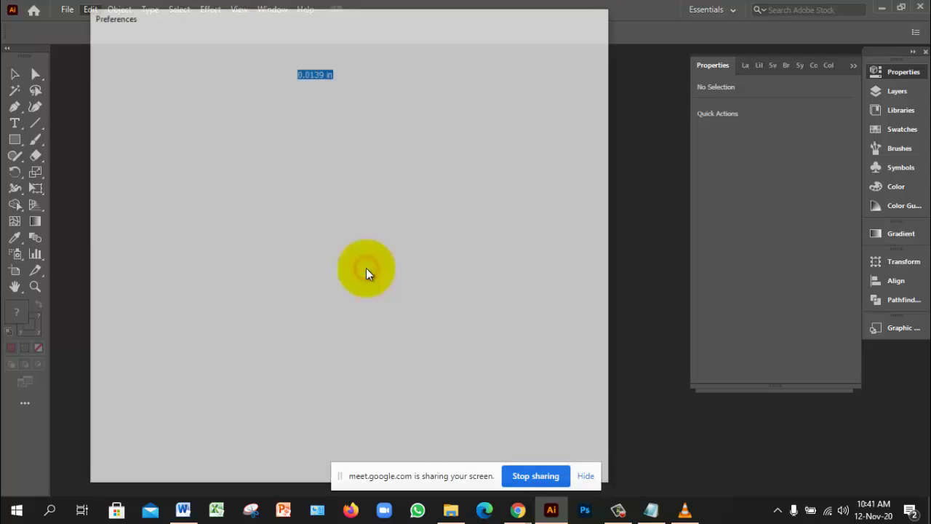
left_click(118, 47)
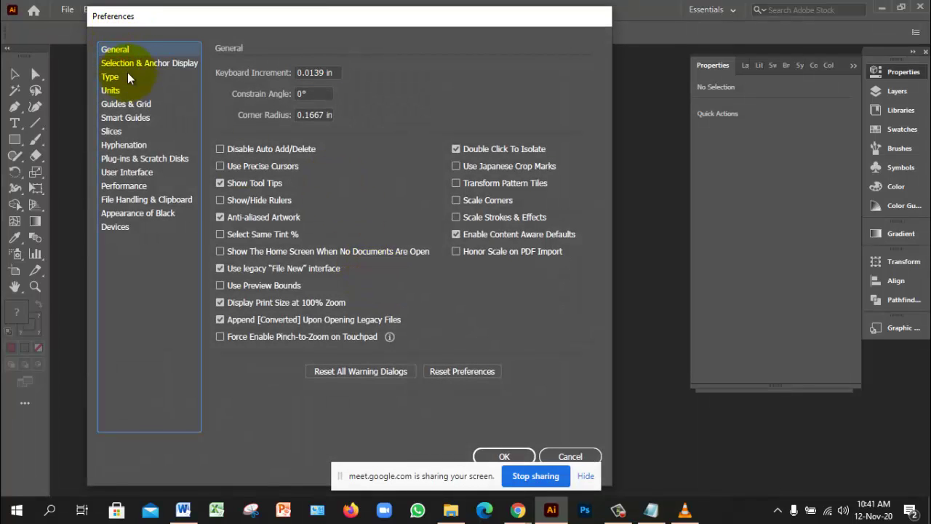
left_click(280, 183)
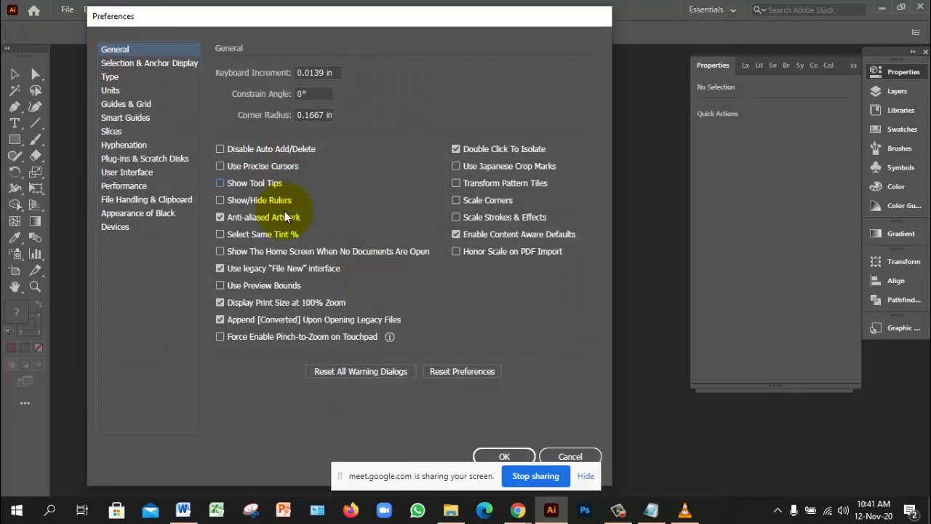
left_click(261, 217)
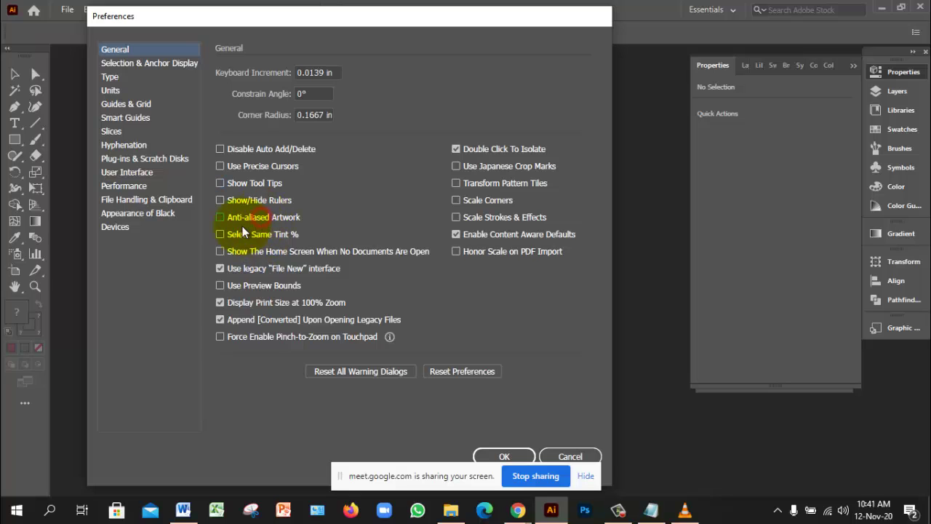
left_click(241, 302)
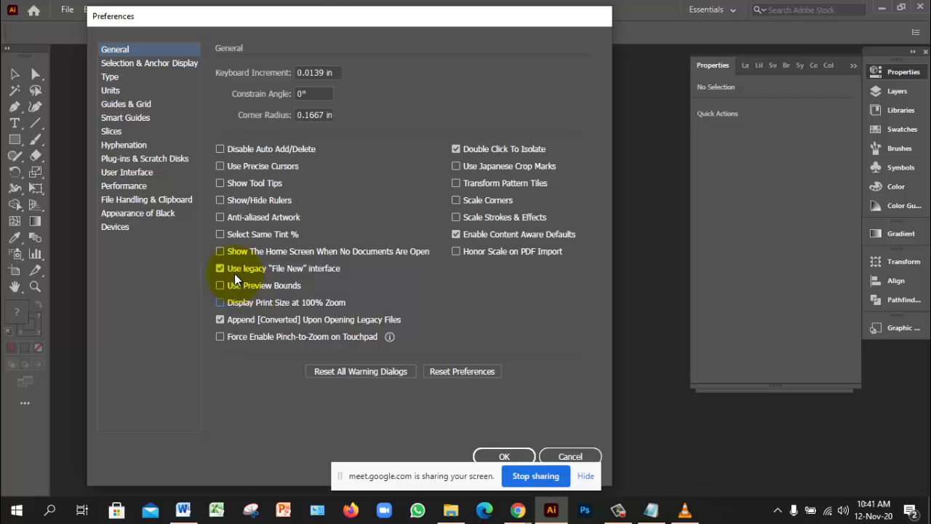
left_click(232, 319)
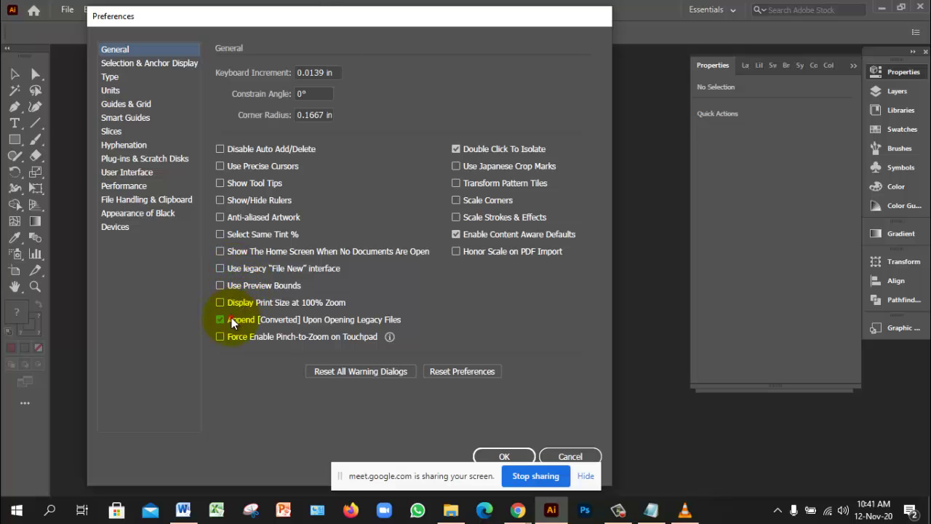
left_click(507, 453)
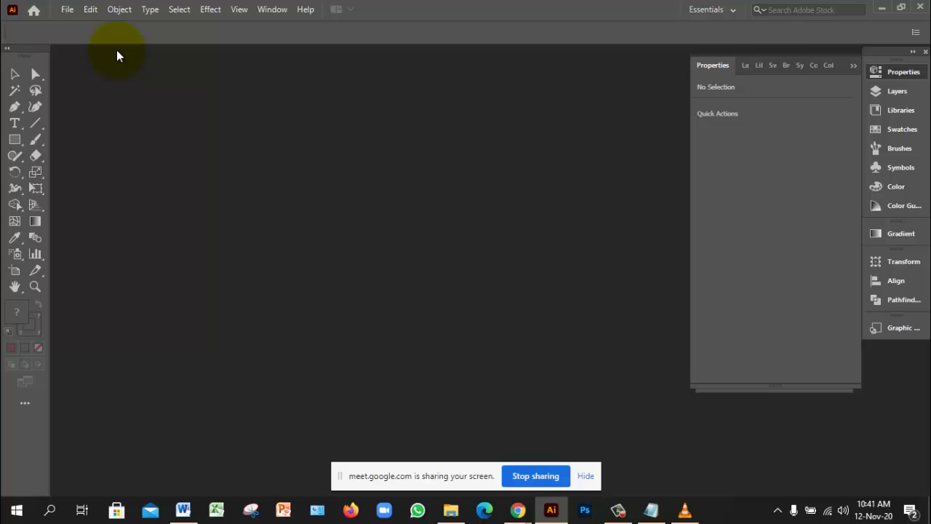
Try to start a new document with the non-legacy interface
left_click(65, 9)
left_click(77, 26)
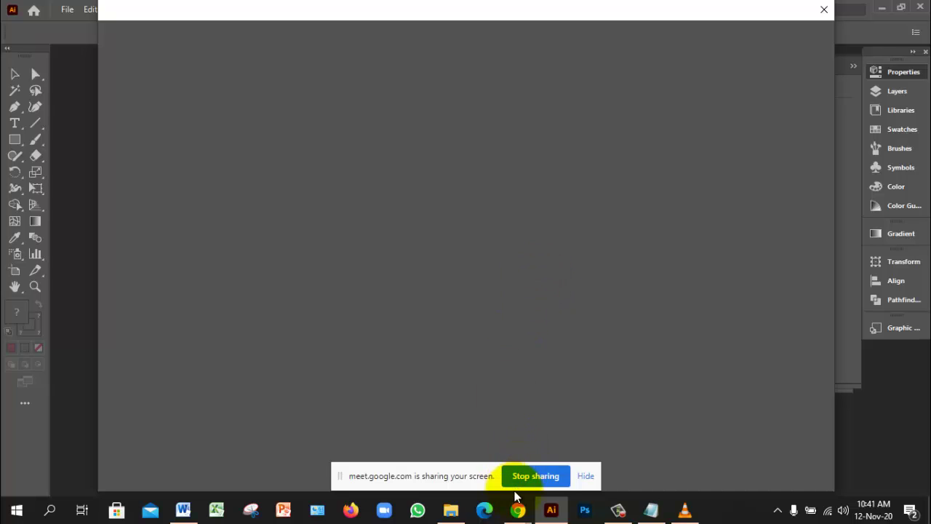
Switch to the Google Meet call in Chrome and read the meeting's chat messages
mouse_move(518, 512)
left_click(492, 472)
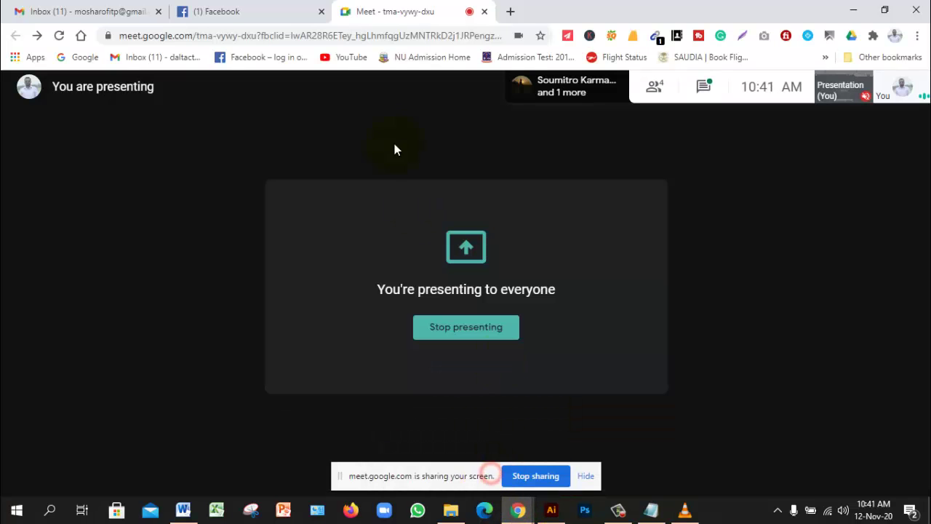
left_click(275, 17)
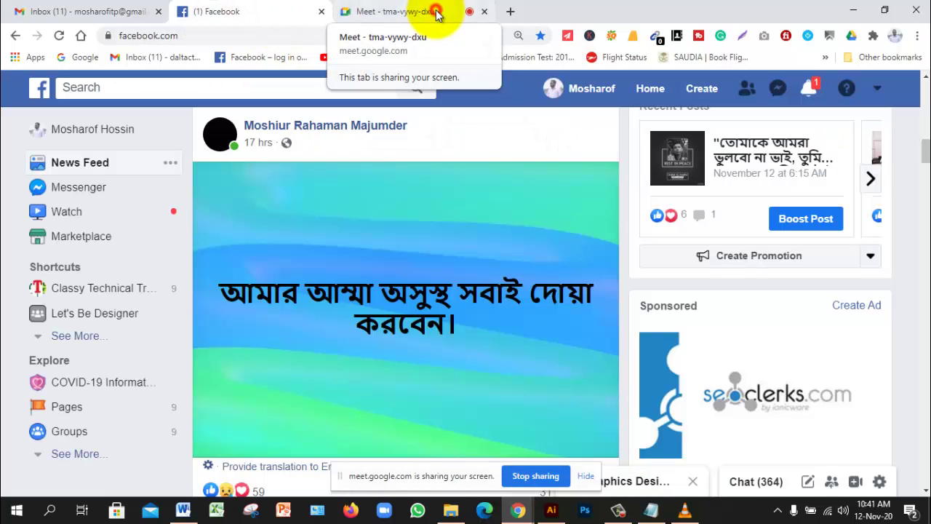
left_click(436, 13)
left_click(712, 85)
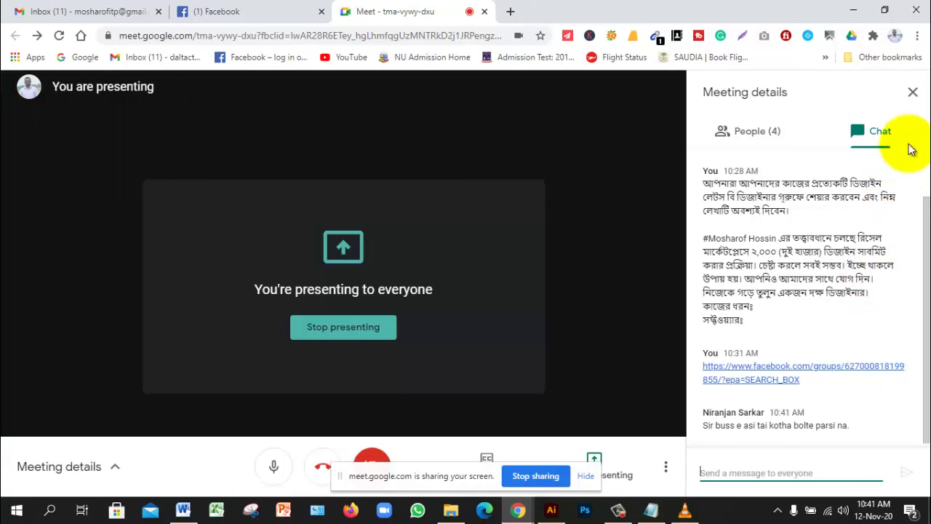
left_click(913, 93)
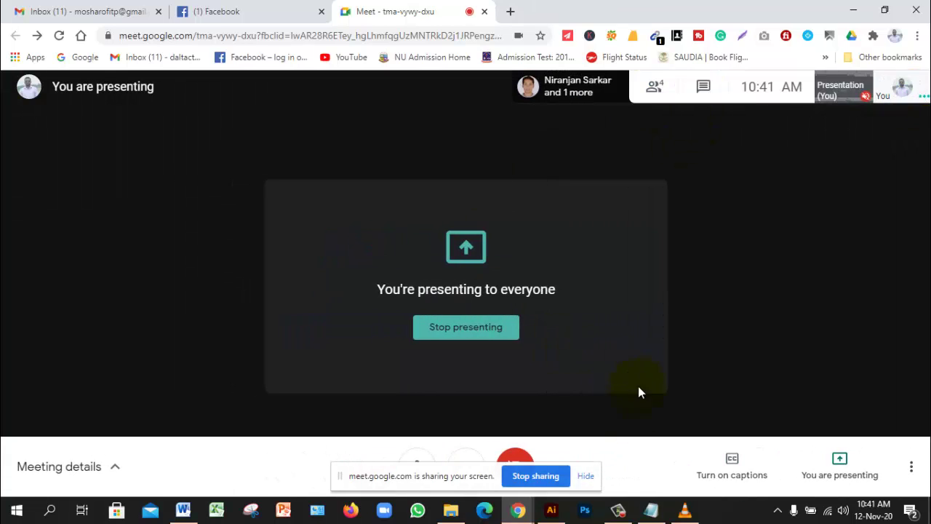
Return to Illustrator, dismiss the blank new-document window and try once more to start a new document
left_click(551, 509)
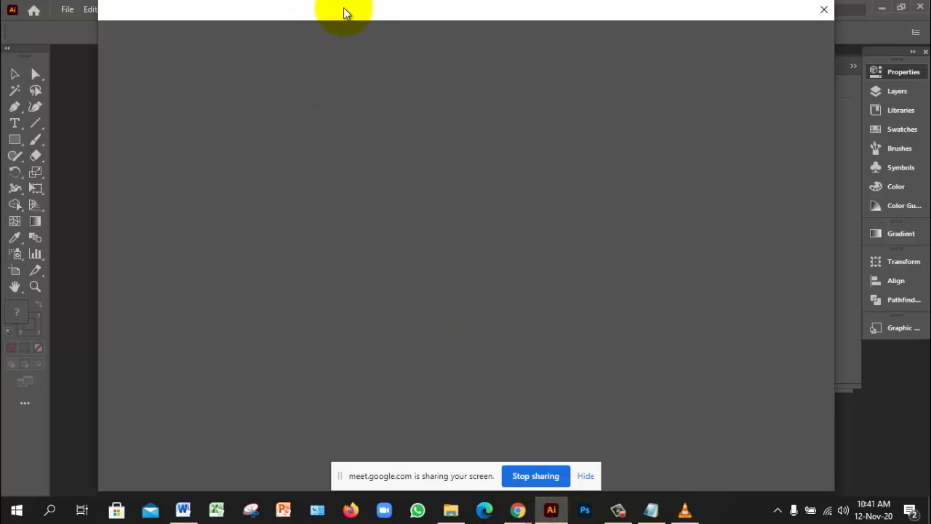
left_click_drag(347, 11, 381, 29)
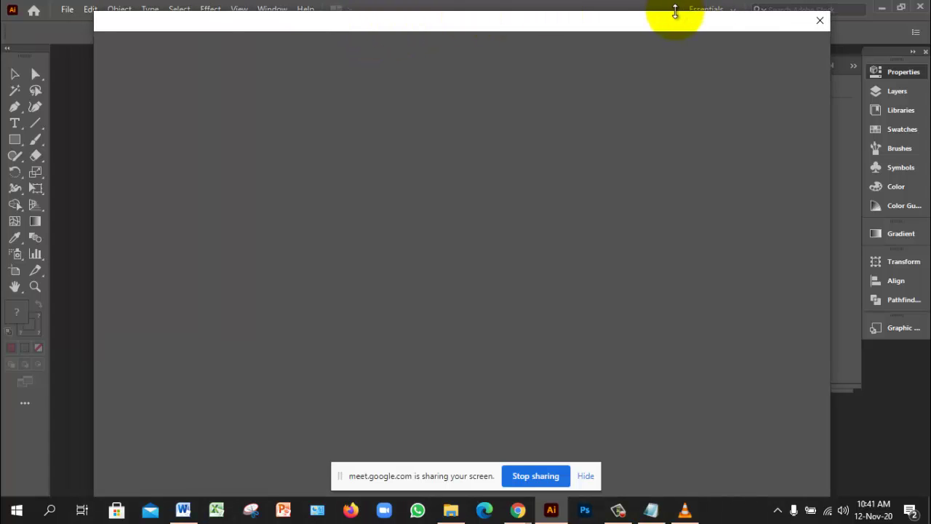
left_click(816, 22)
left_click(69, 9)
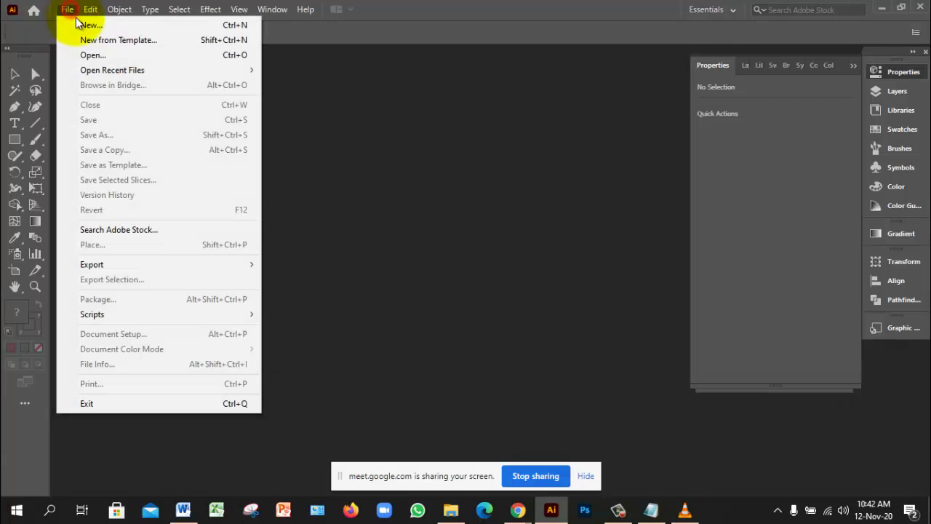
left_click(80, 27)
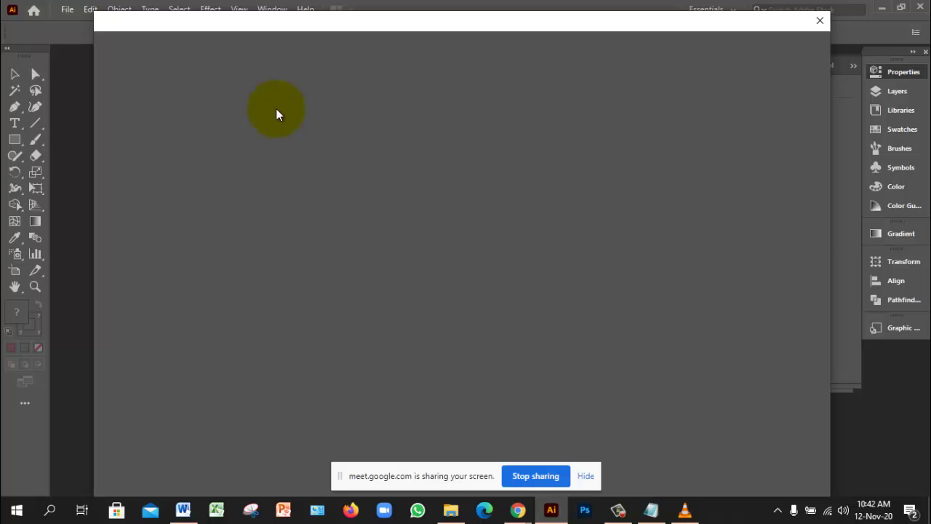
left_click(820, 20)
Enable the legacy "File New" interface in the General preferences
left_click(91, 11)
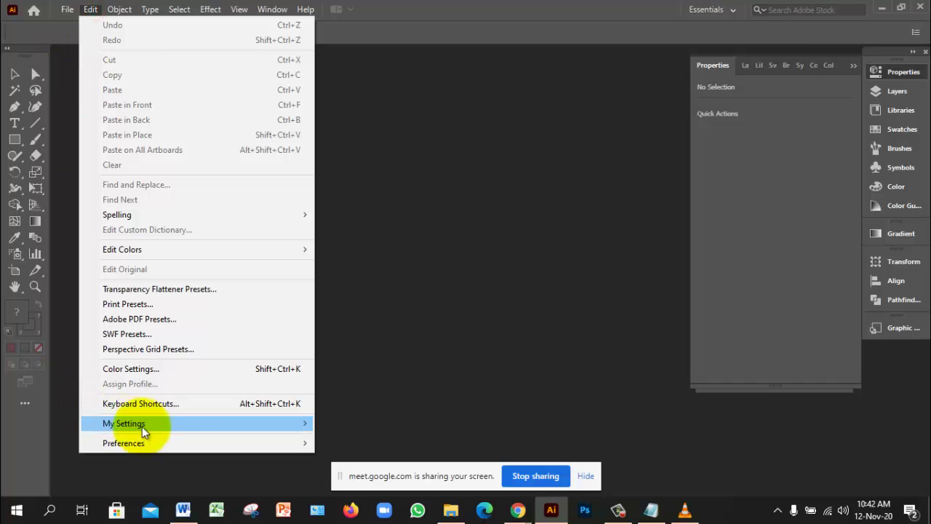
mouse_move(148, 438)
left_click(361, 266)
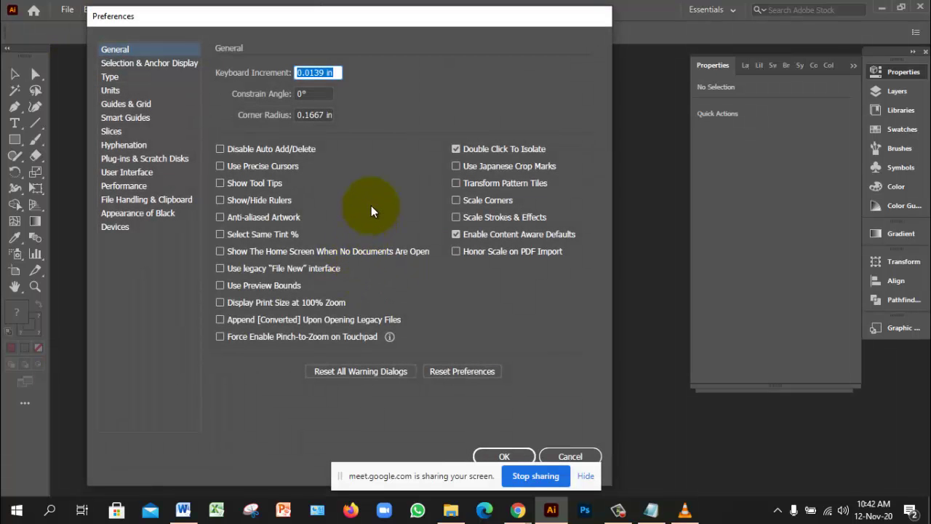
left_click(253, 270)
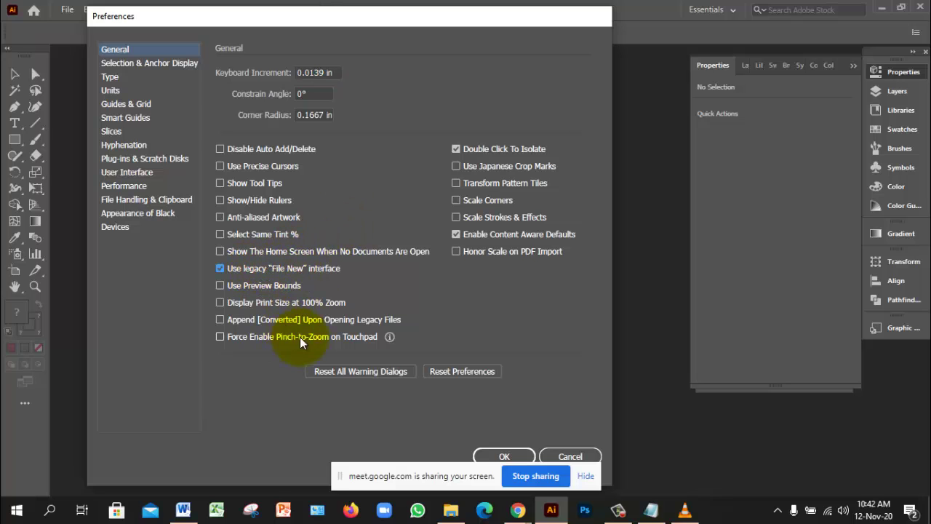
left_click(504, 455)
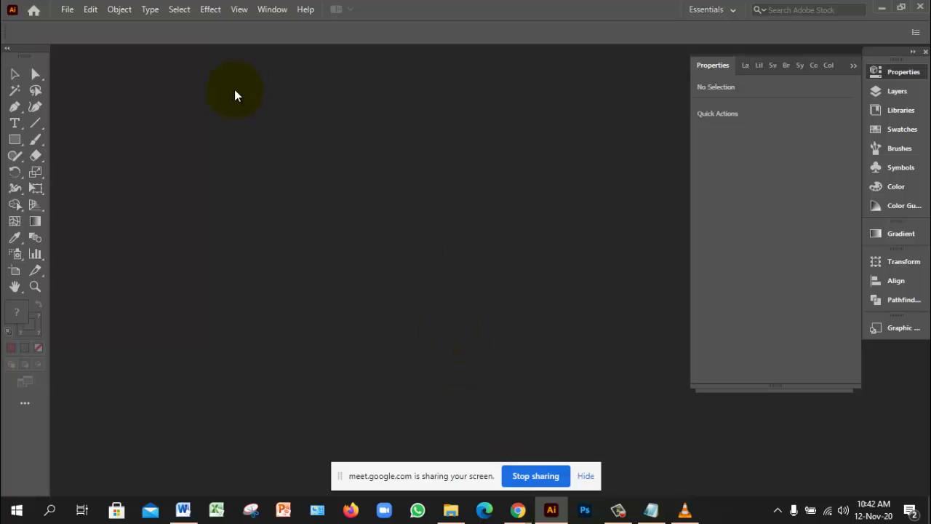
Create a new 12 x 12 in RGB document at 300 ppi and hide the screen-sharing notice
left_click(66, 9)
left_click(76, 27)
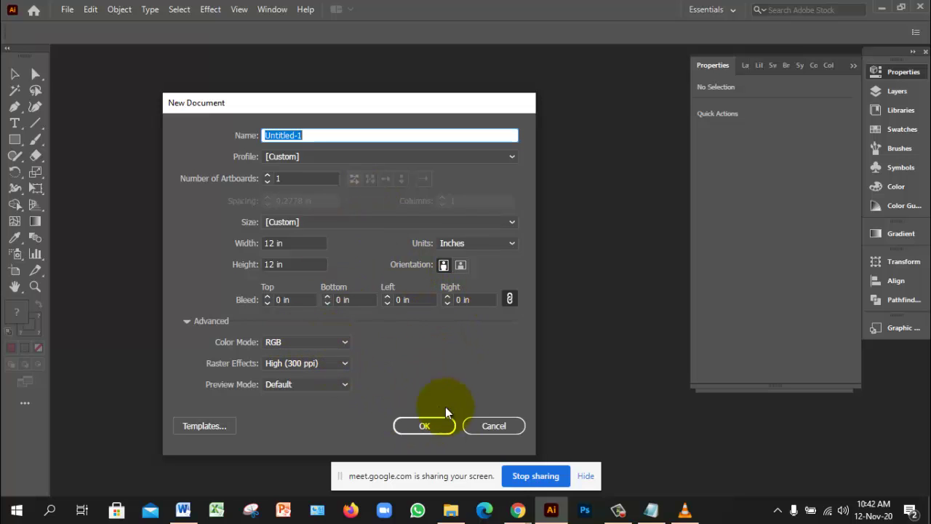
left_click(442, 425)
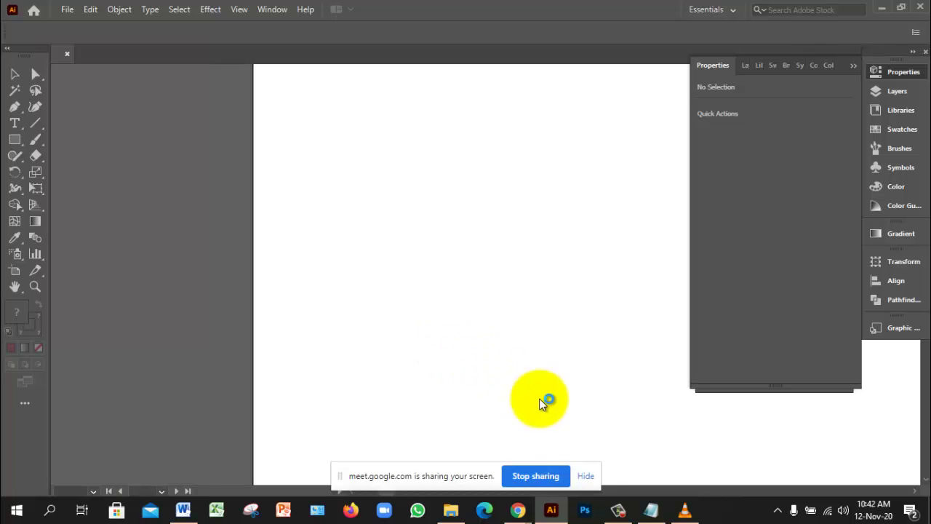
left_click(589, 475)
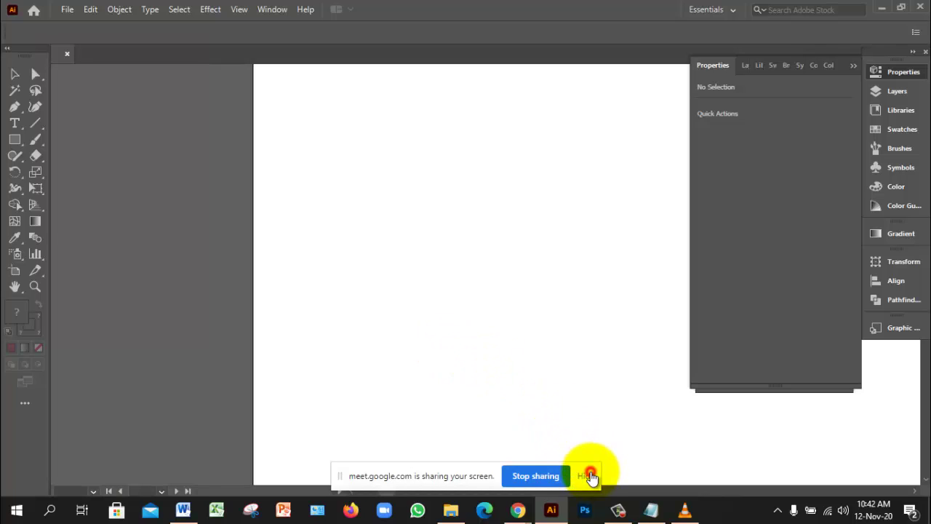
Examine the blank artboard at several zoom levels, ending at 100%
left_click(473, 287)
left_click(480, 289, "alt")
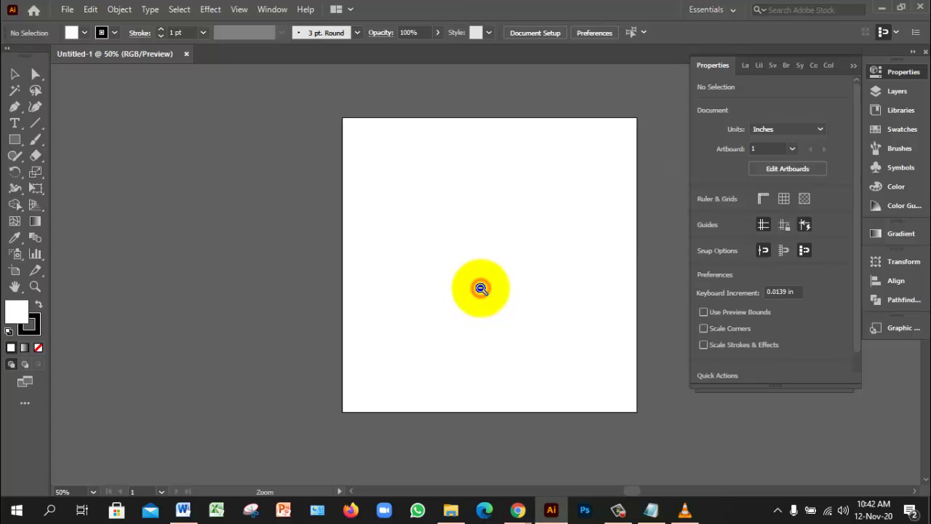
left_click(497, 264)
left_click_drag(492, 269, 429, 225)
key("v")
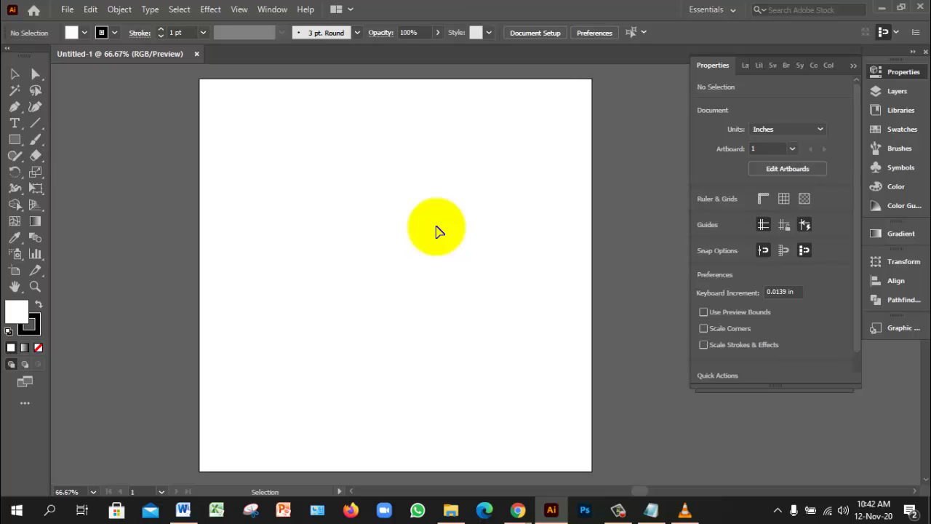
key("z")
left_click(436, 253)
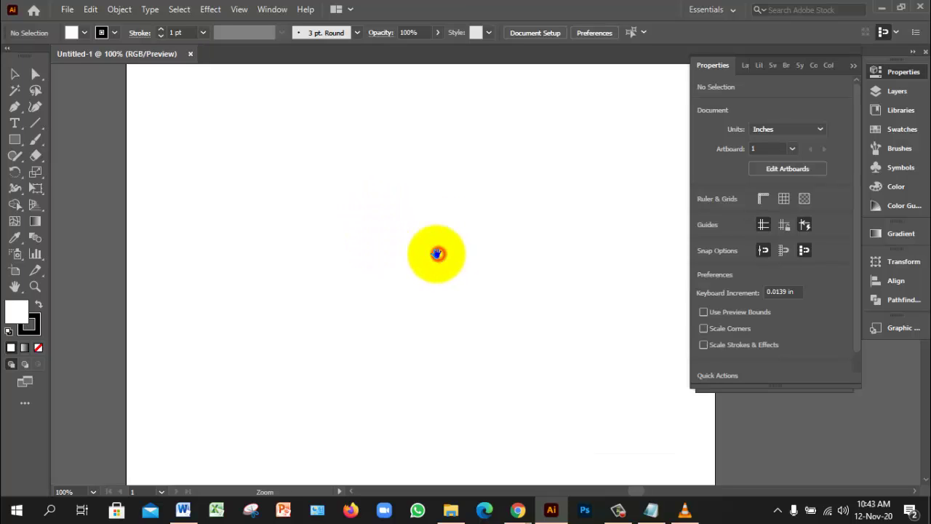
key("v")
scroll(438, 259, "up", 1)
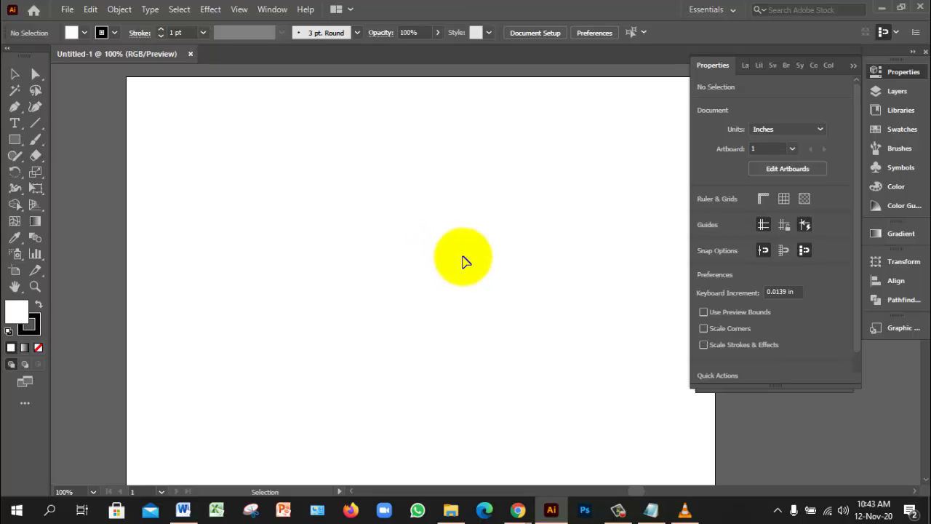
Add the point text "SUMITRO" at 72 pt in the upper part of the artboard
left_click(14, 122)
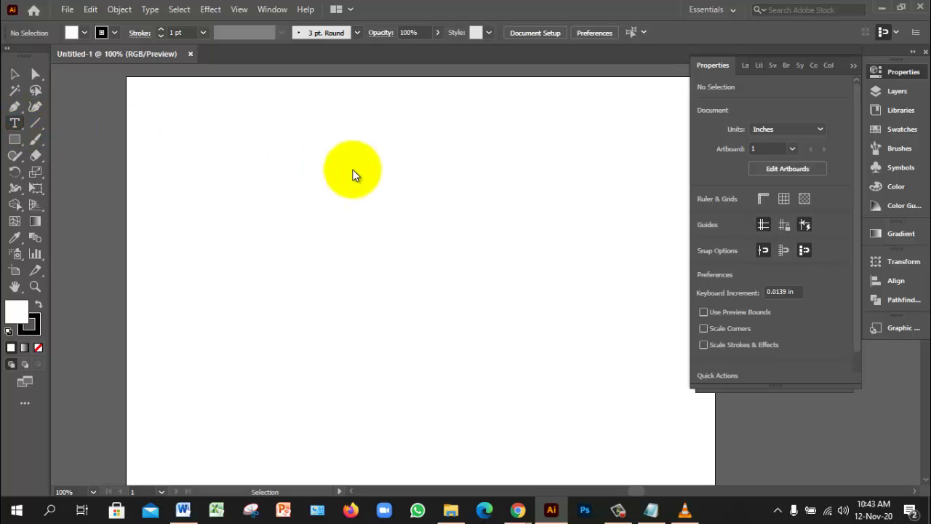
left_click(278, 202)
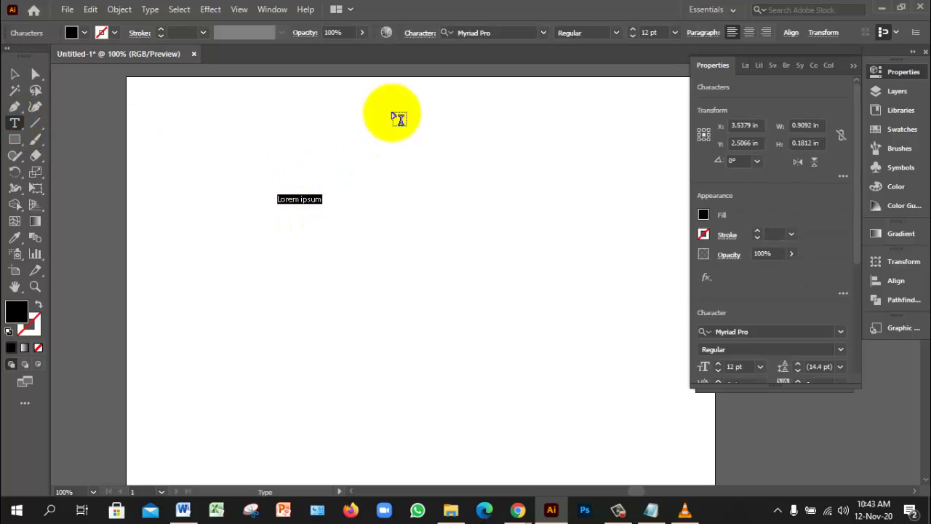
left_click(676, 32)
left_click(699, 270)
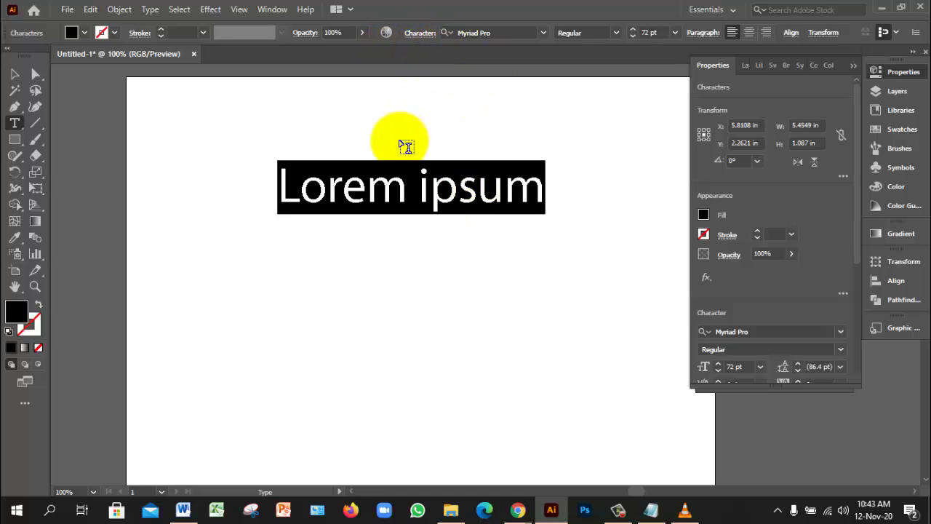
type("Su")
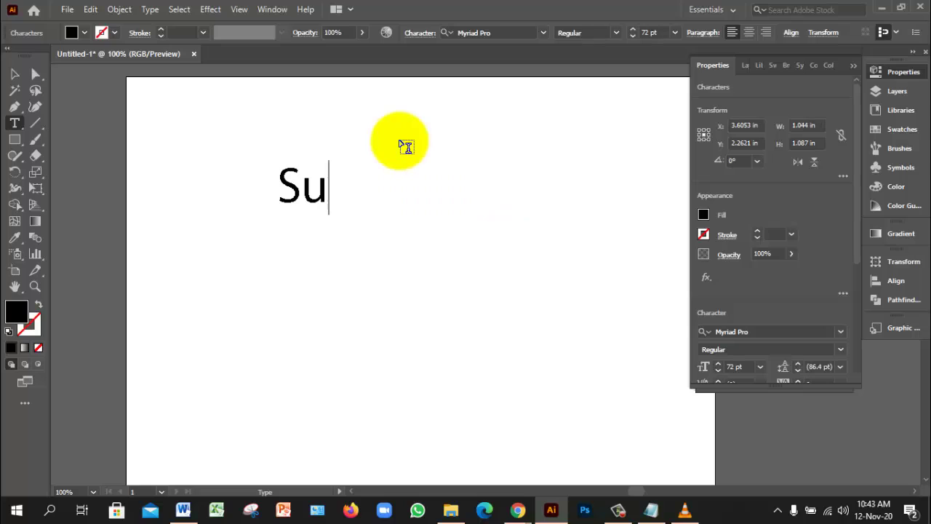
key("BackSpace")
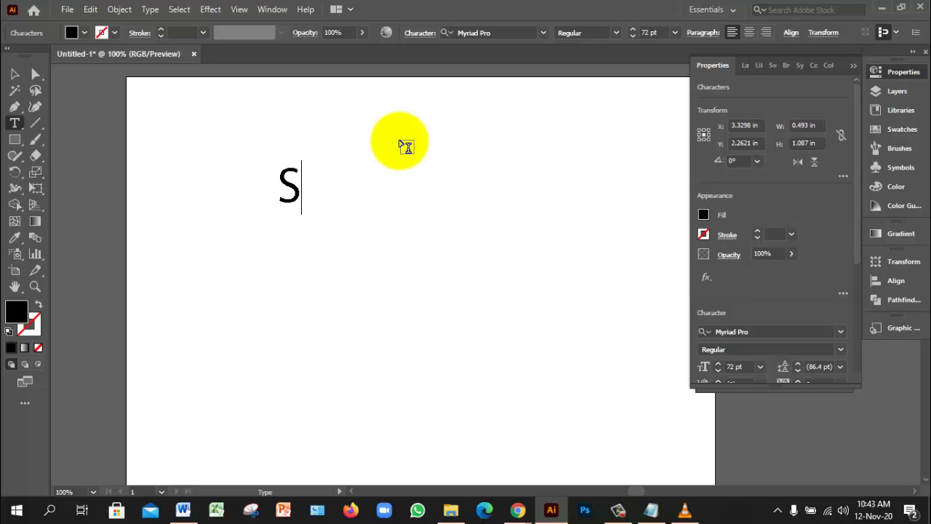
type("UMI")
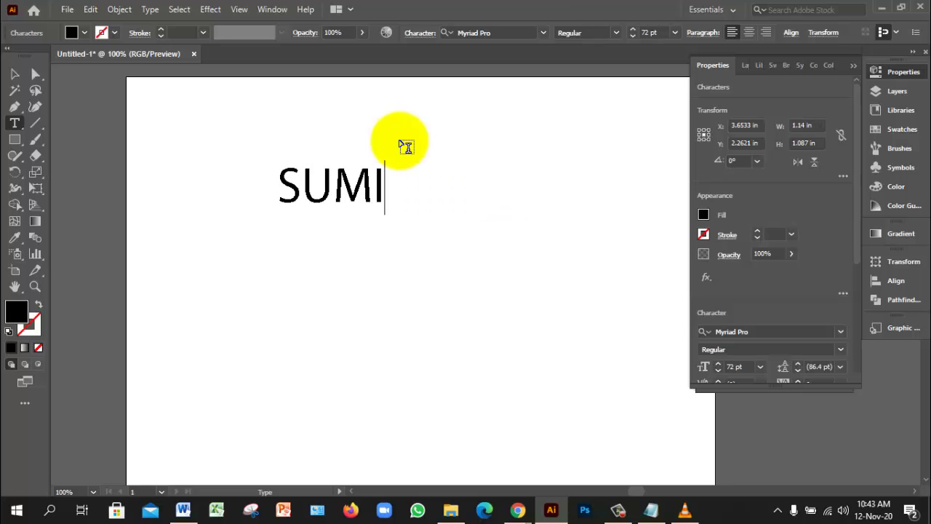
type("TRO")
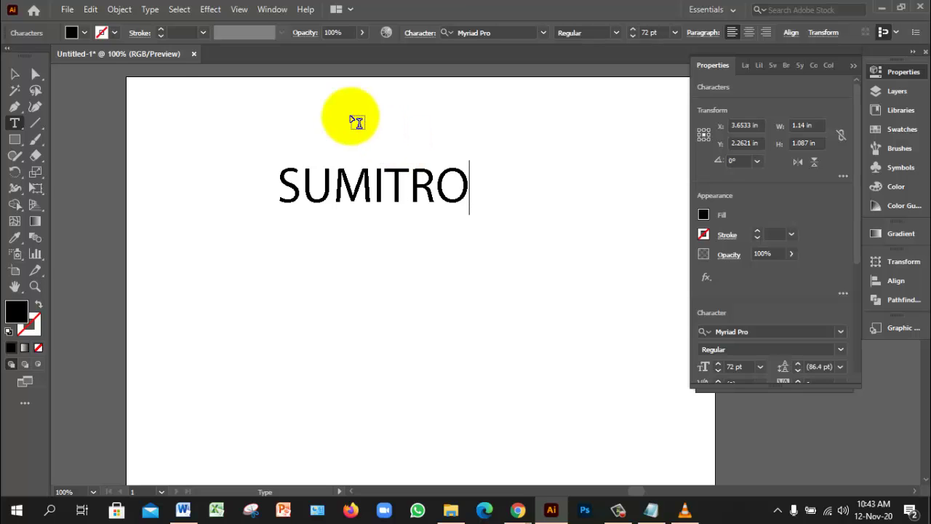
left_click(15, 74)
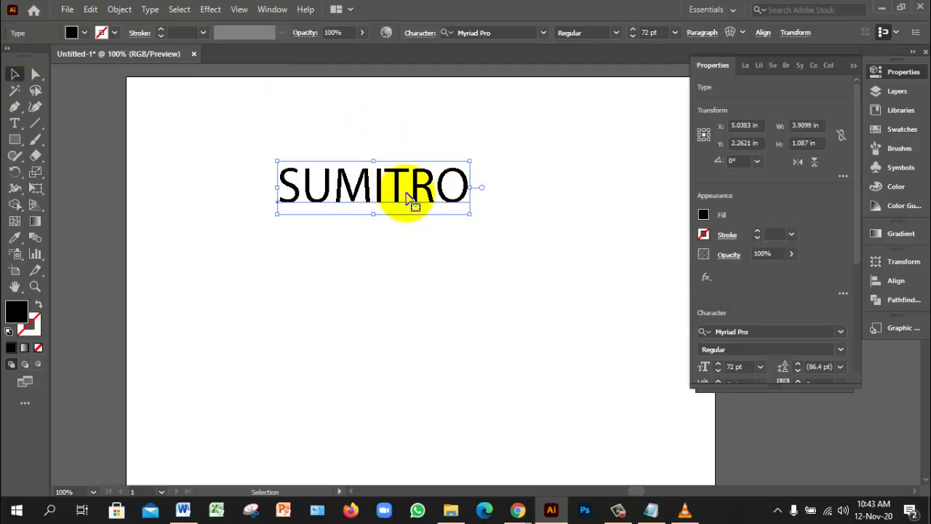
Duplicate the "SUMITRO" text just below the original and replace the copy's wording with "MARKET PLACE"
left_click_drag(415, 195, 406, 267)
double_click(406, 268)
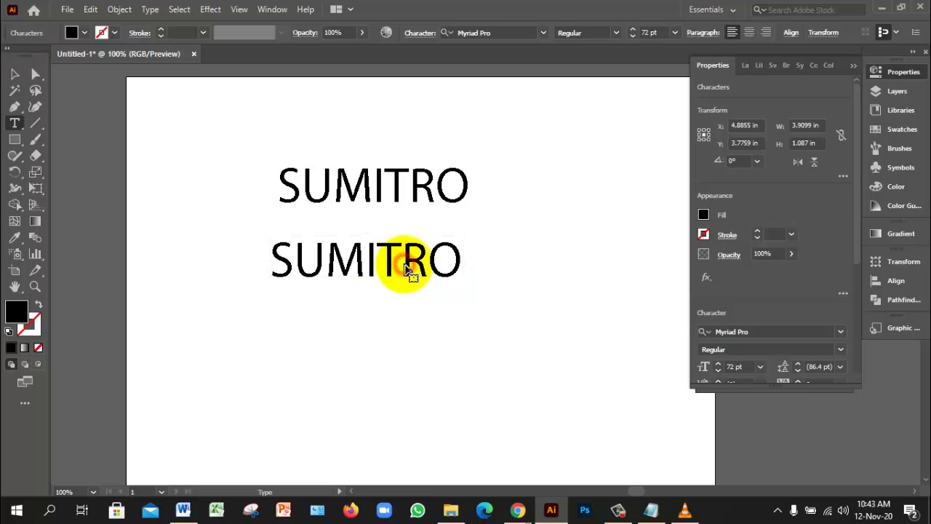
type("mAR")
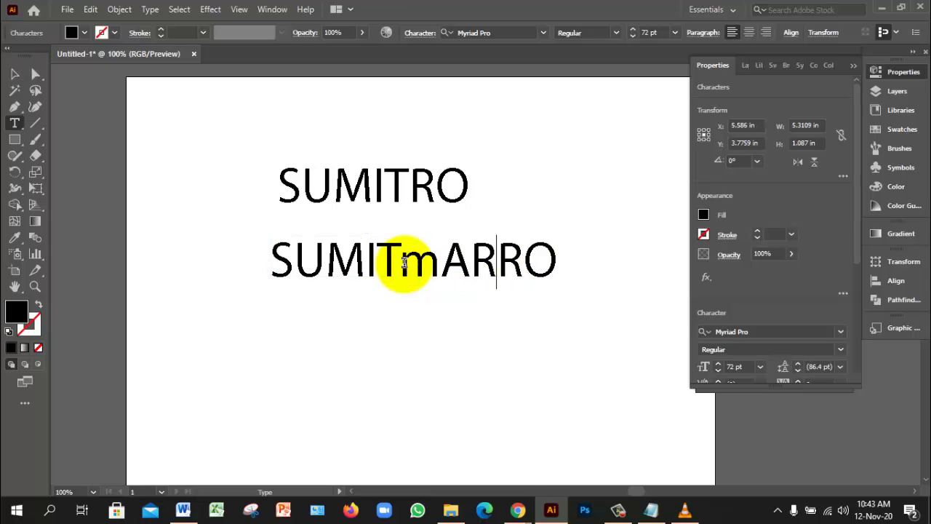
key("ctrl+a")
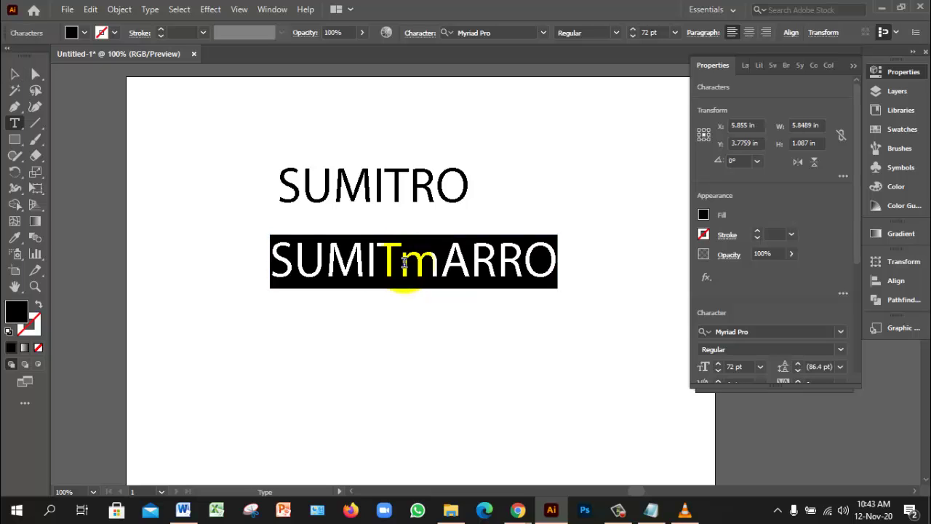
type("MA")
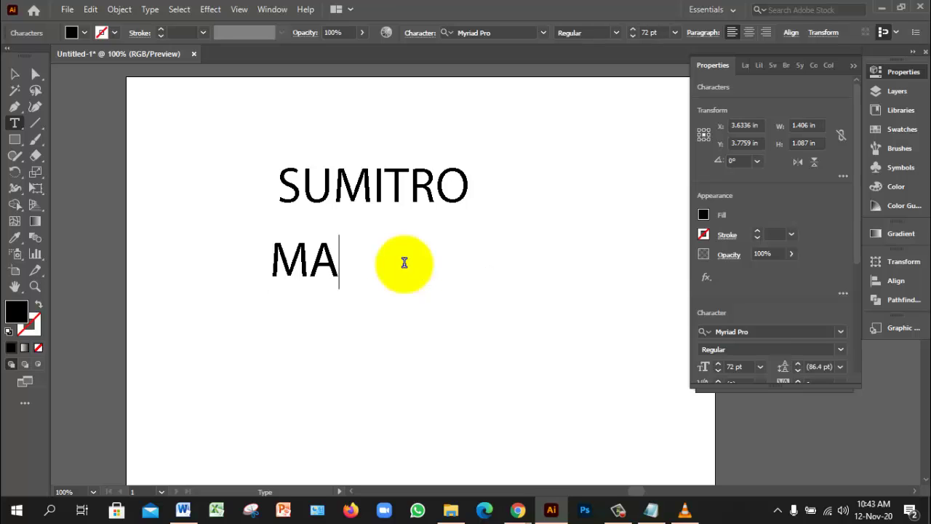
type("RKET PLACE")
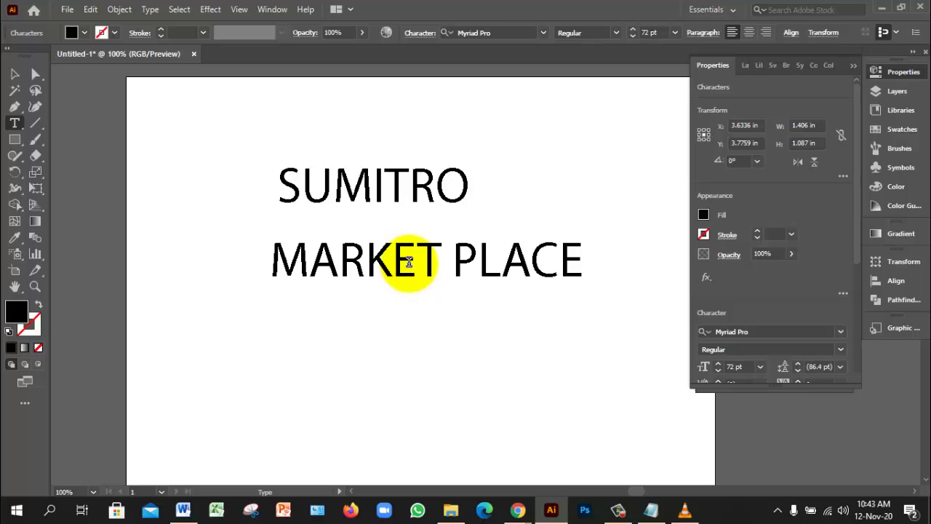
left_click(13, 72)
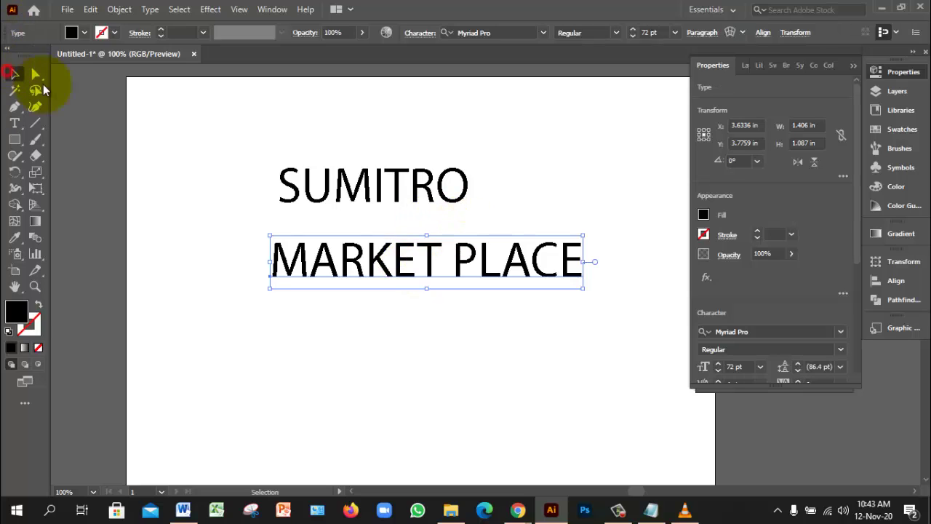
Change the font of the "SUMITRO" text to Arial Rounded MT Bold
left_click(391, 195)
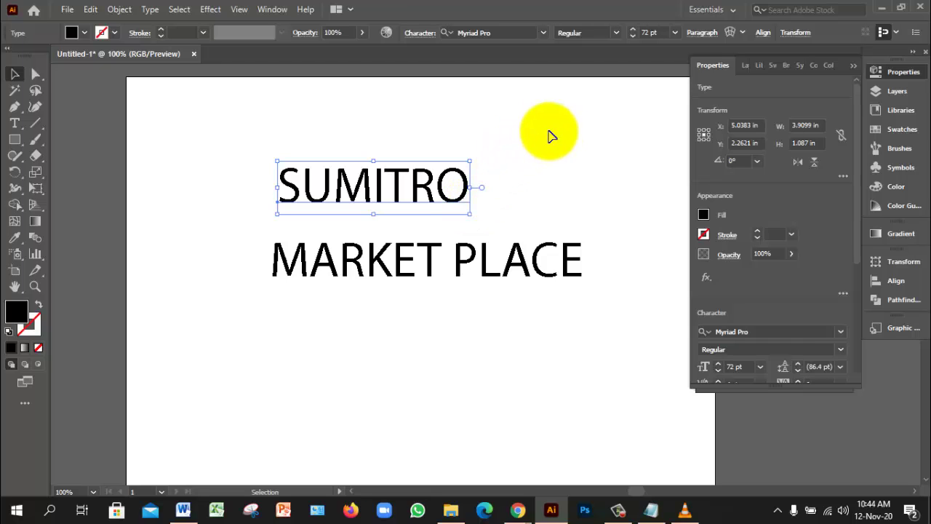
left_click(545, 33)
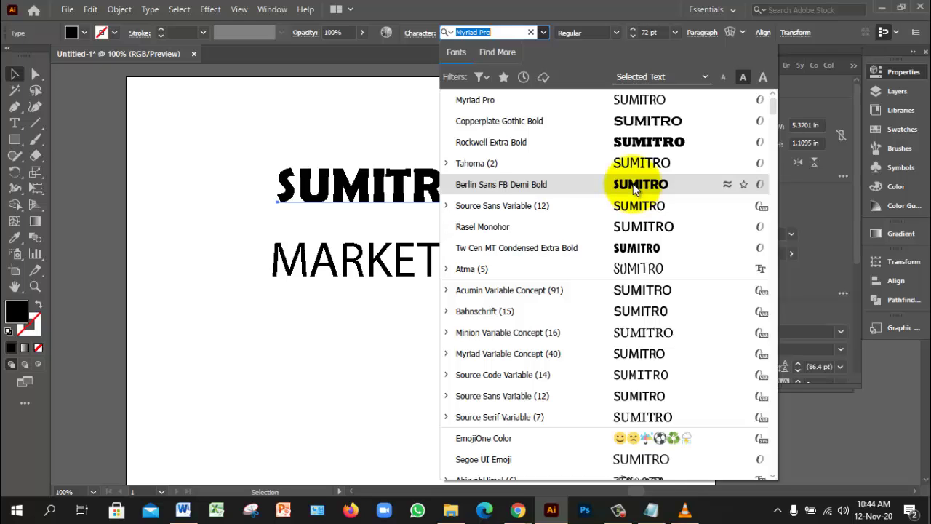
scroll(633, 257, "down", 6)
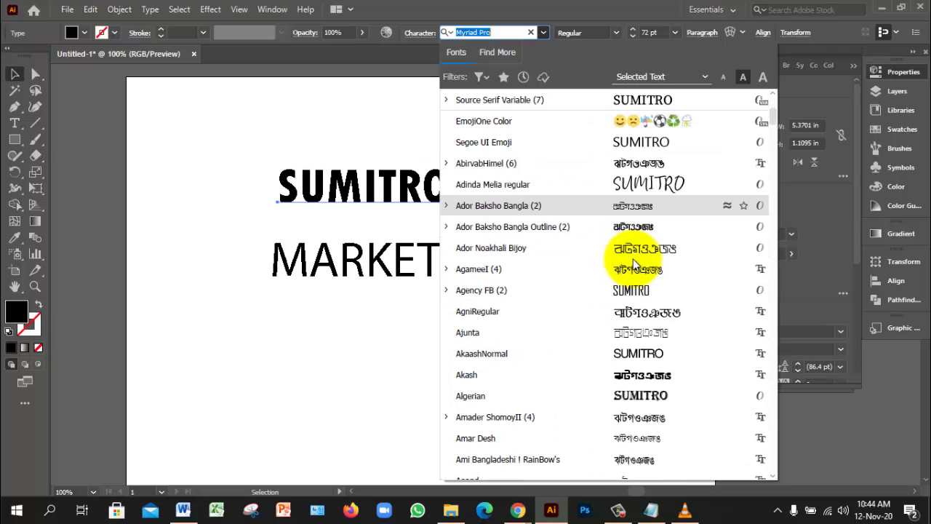
scroll(634, 263, "down", 6)
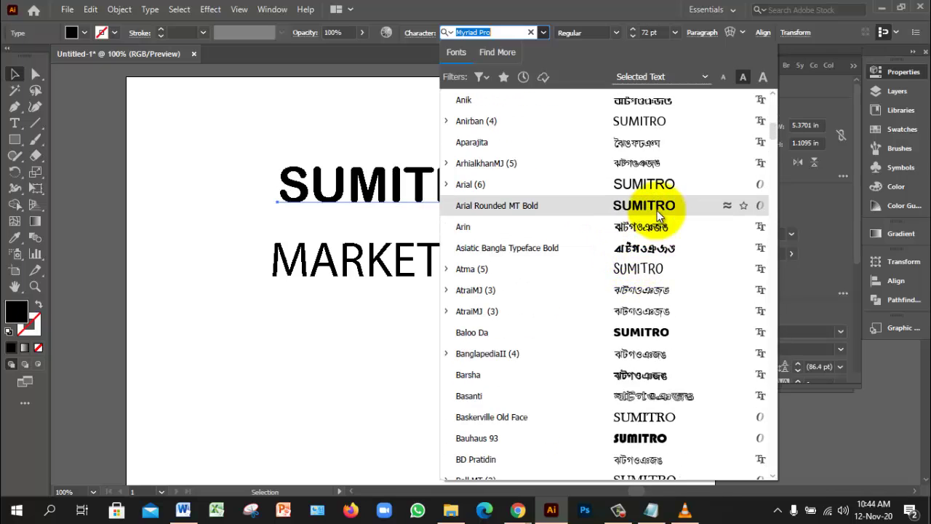
left_click(657, 211)
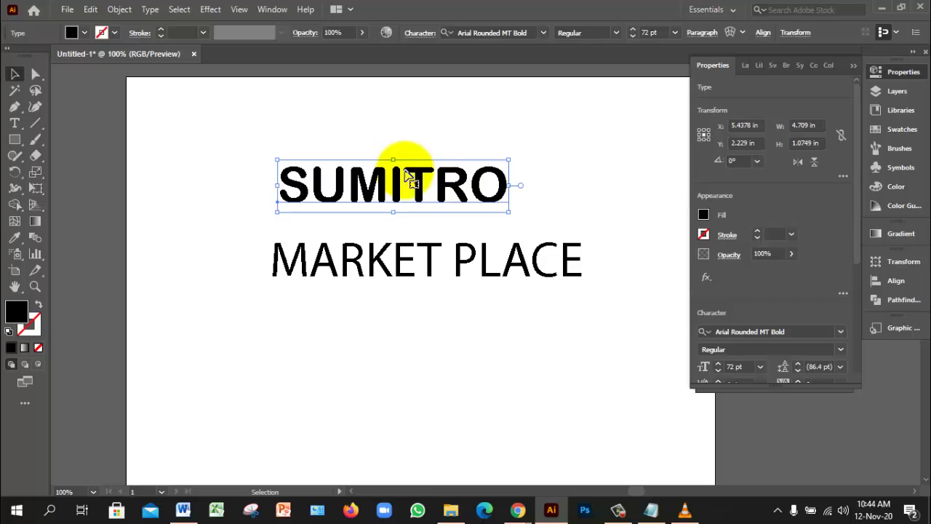
Move "SUMITRO" down to sit centred just above "MARKET PLACE" and convert it to outlines
left_click(461, 149)
left_click_drag(463, 188, 495, 210)
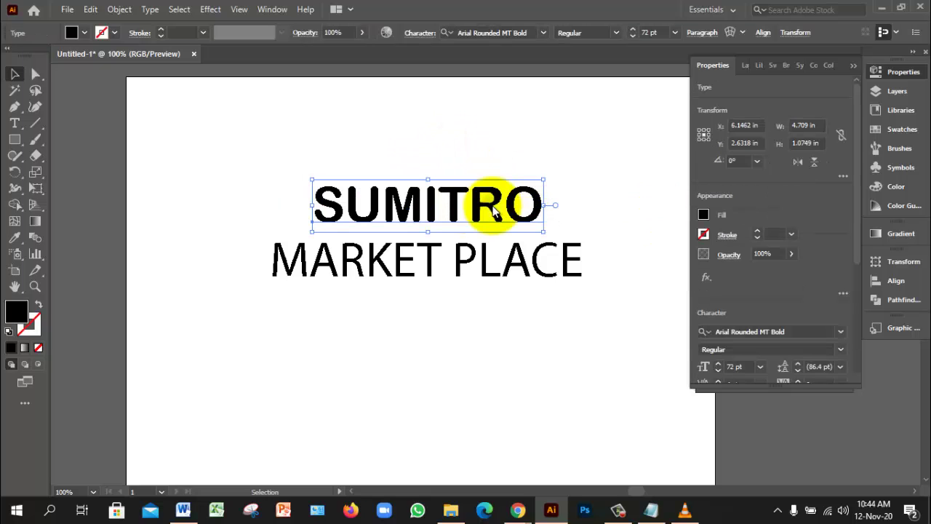
right_click(495, 211)
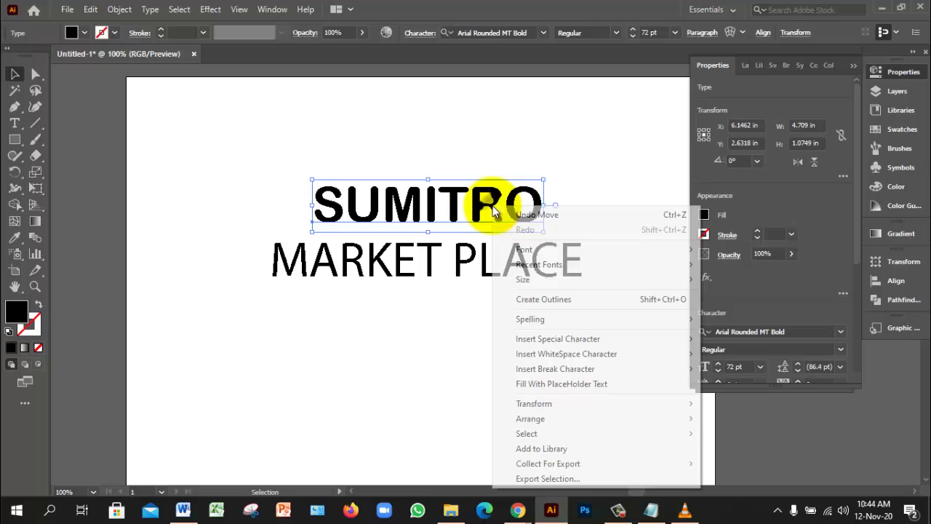
left_click(568, 298)
left_click(484, 326)
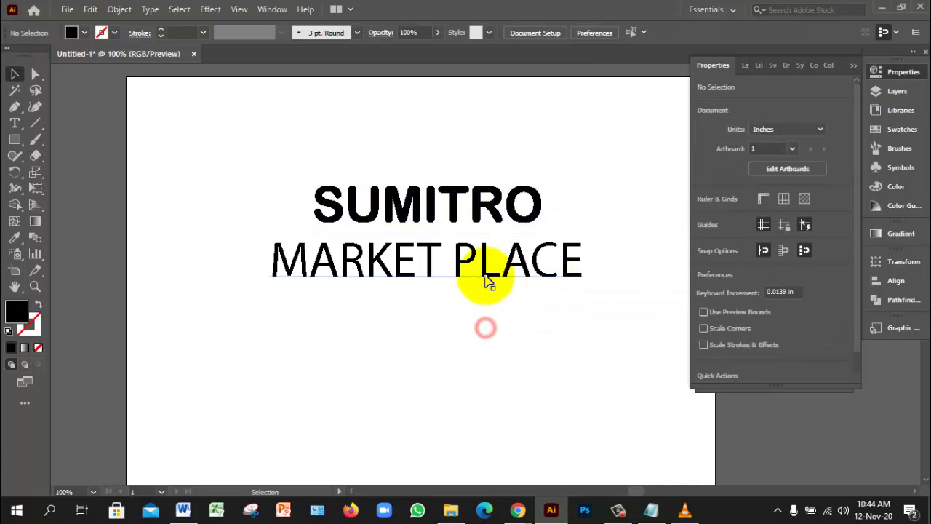
left_click(486, 278)
right_click(484, 275)
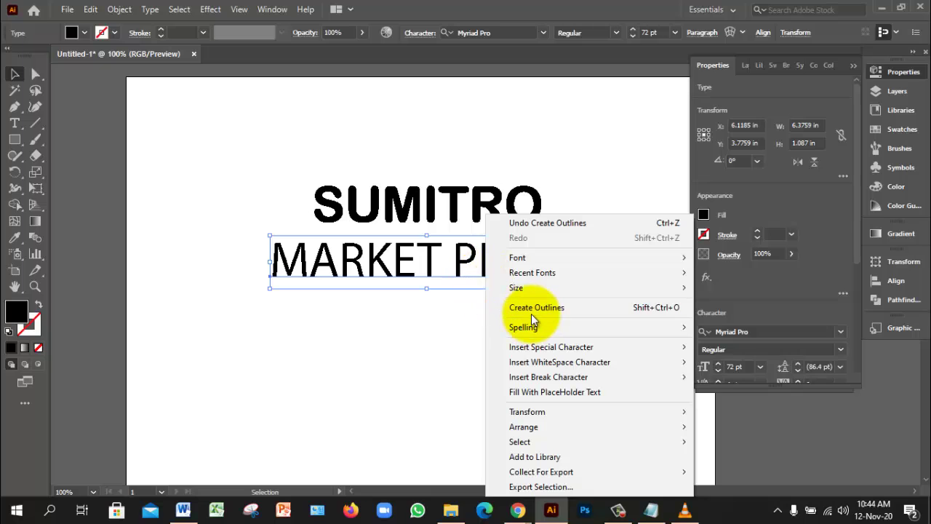
left_click(380, 332)
left_click(380, 333)
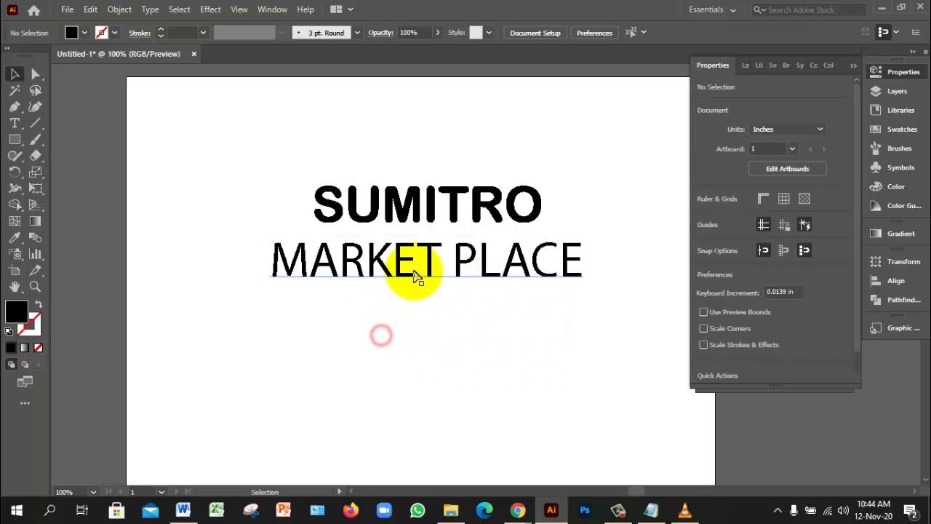
Set the "MARKET PLACE" text to 18 pt and place it directly beneath "SUMITRO", near its left end
left_click(484, 263)
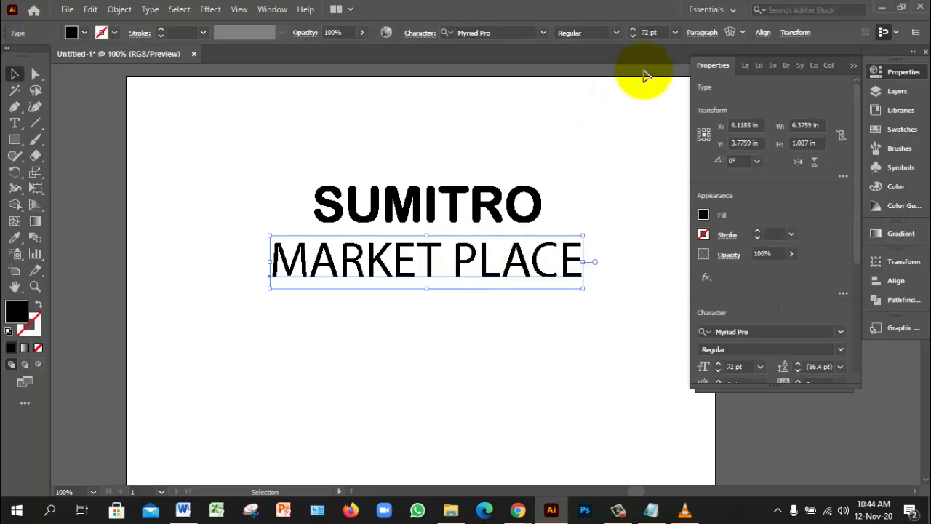
left_click(671, 32)
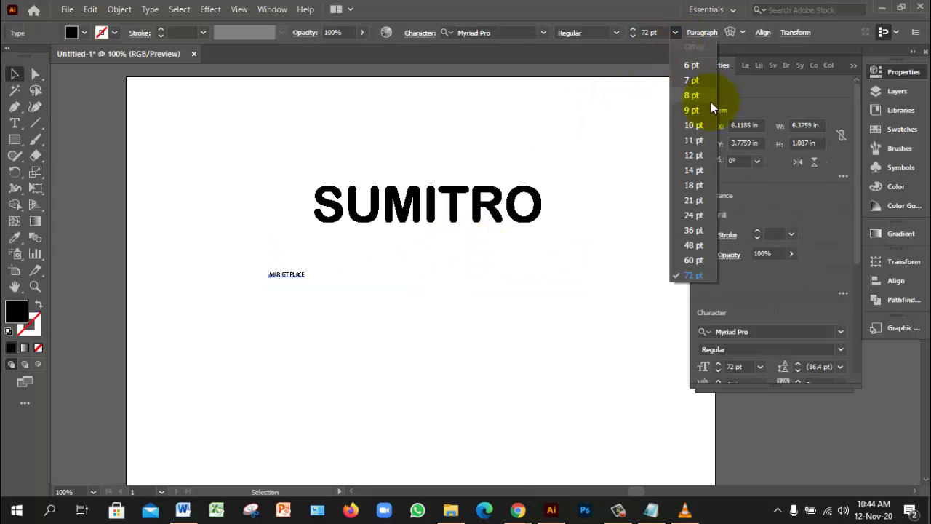
left_click(695, 186)
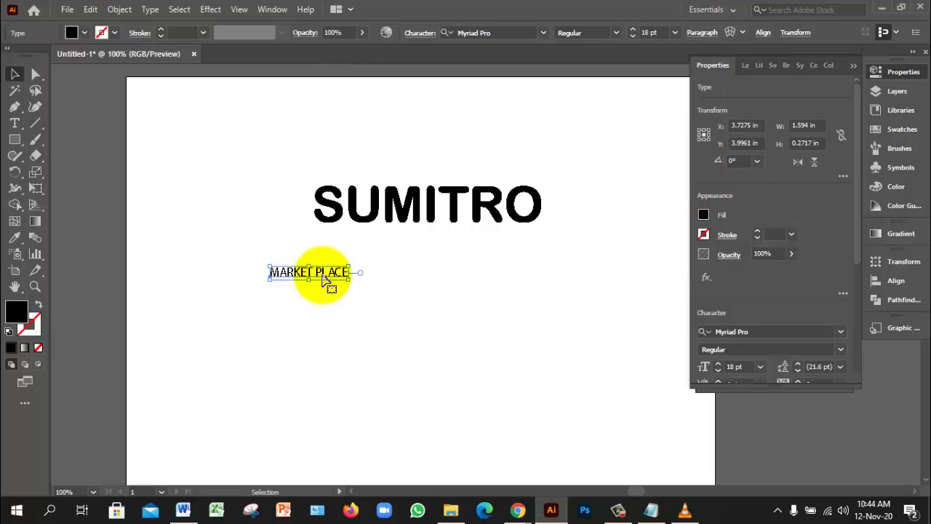
left_click_drag(325, 280, 380, 250)
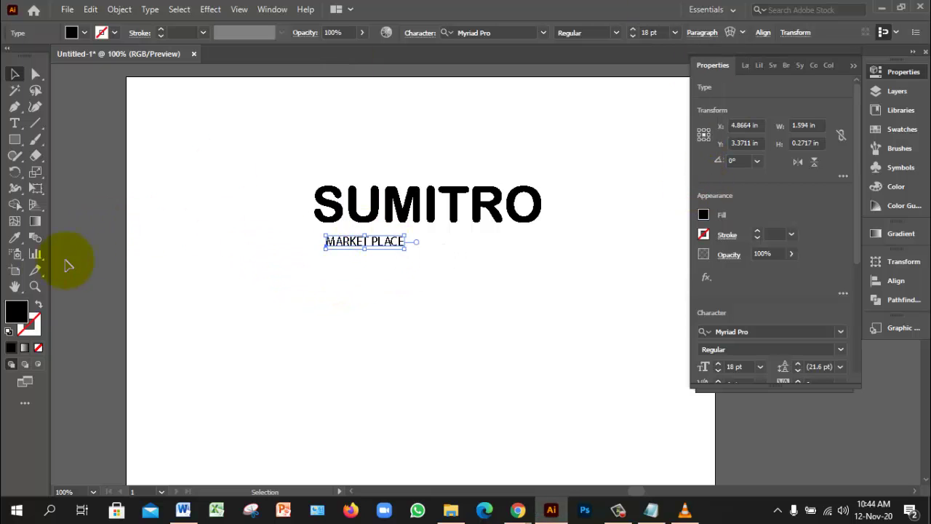
Show the rulers and place vertical guides at the left and right edges of "SUMITRO"
key("ctrl+r")
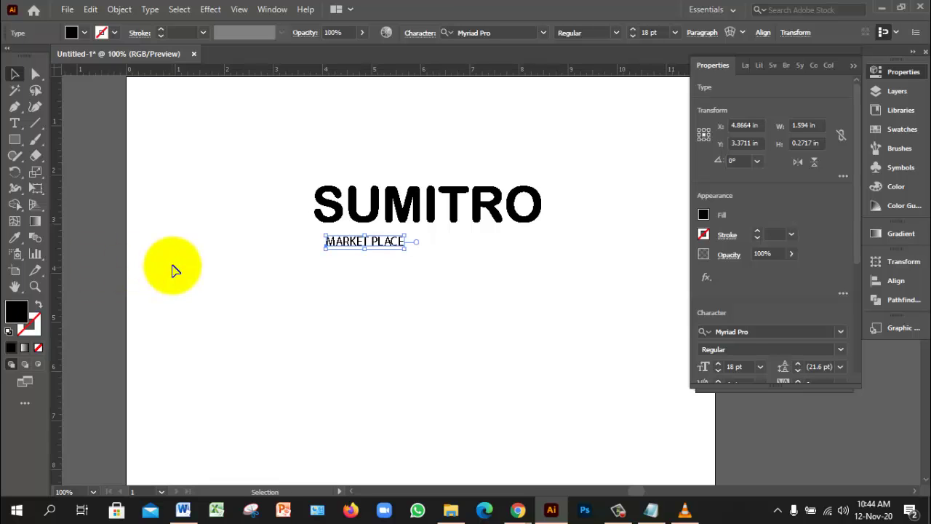
left_click_drag(58, 290, 317, 305)
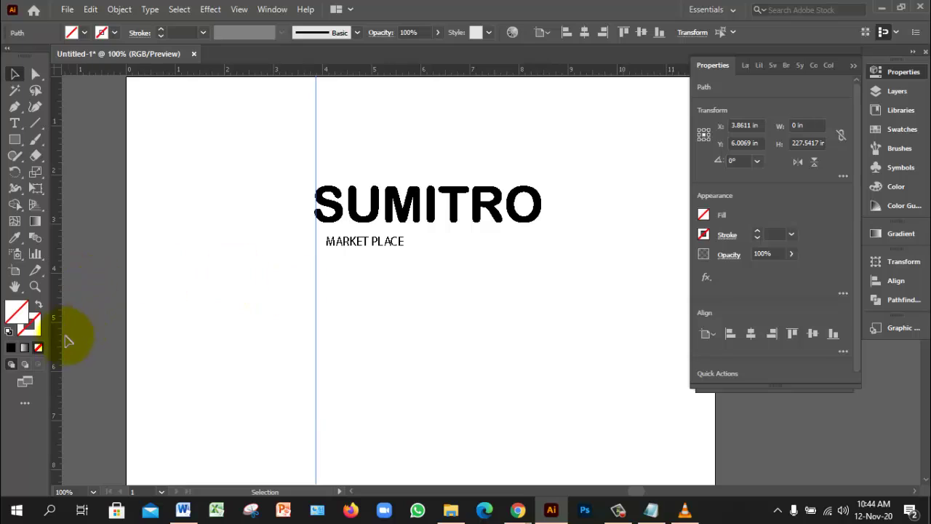
left_click_drag(60, 340, 542, 348)
left_click(393, 245)
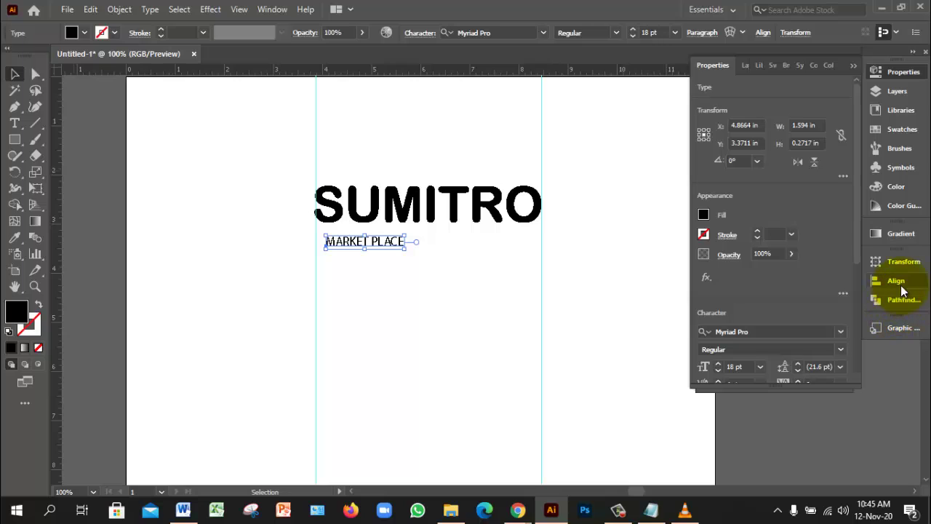
left_click(269, 9)
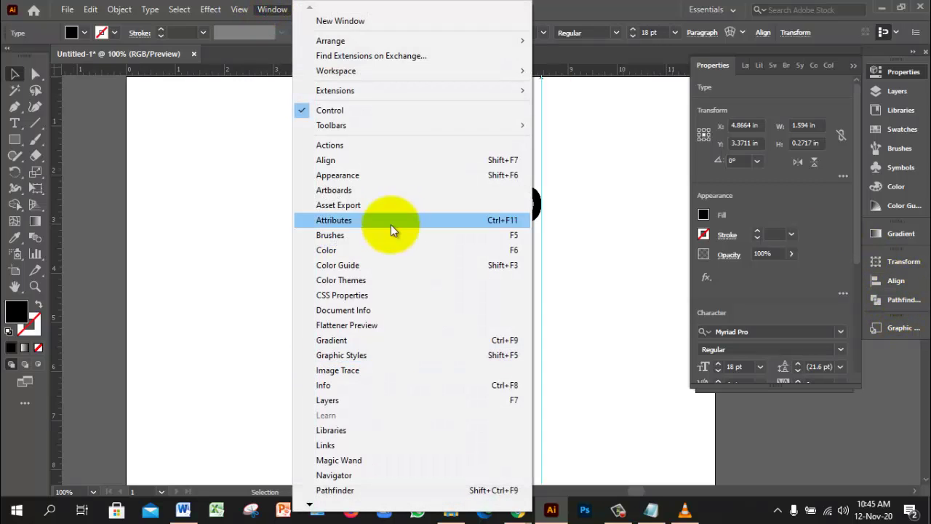
mouse_move(309, 504)
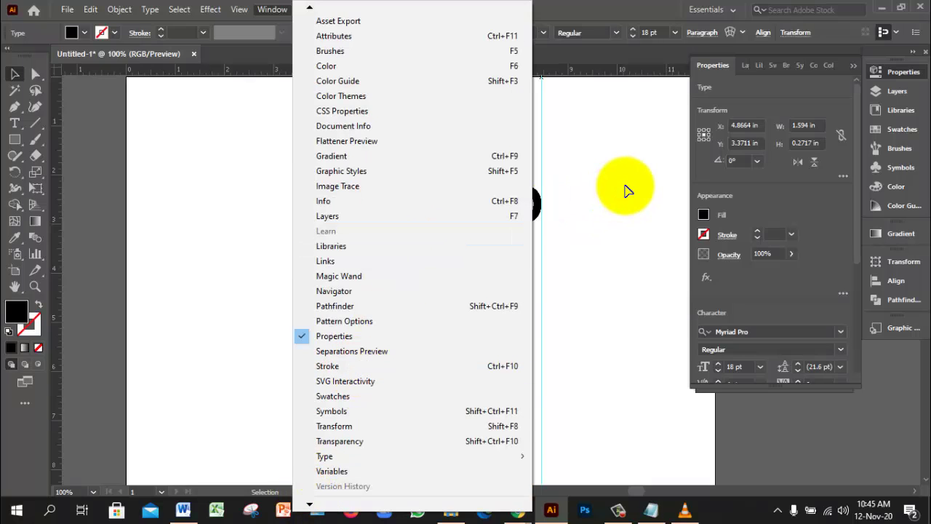
left_click(625, 187)
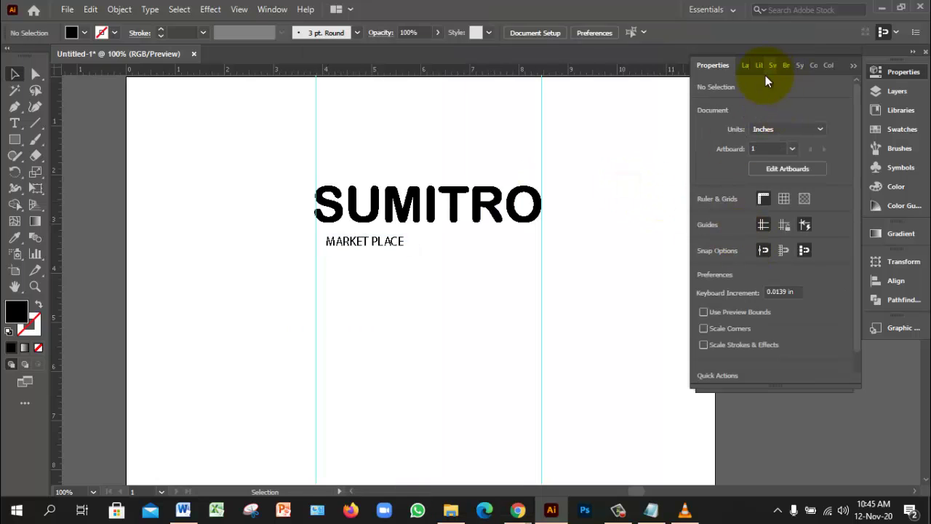
Select the "MARKET PLACE" text and set its character tracking to 800
left_click(746, 65)
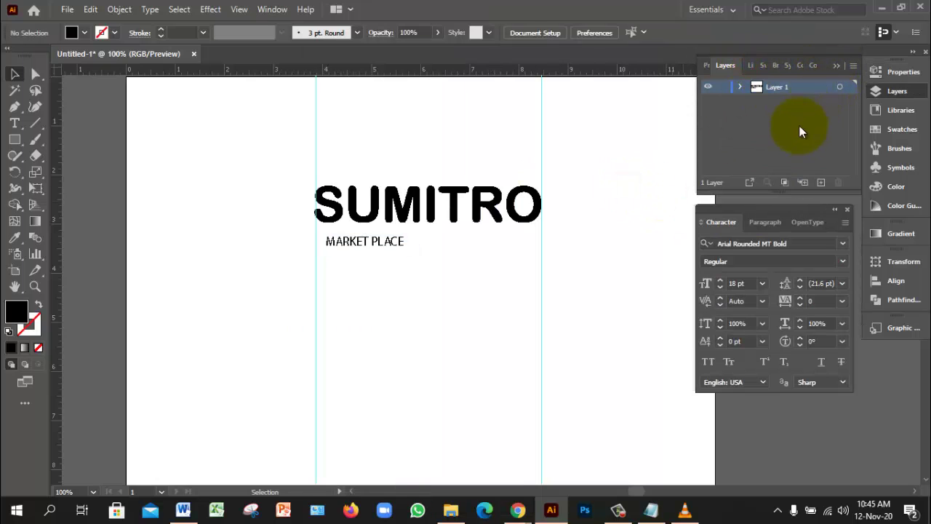
left_click(770, 224)
left_click(733, 223)
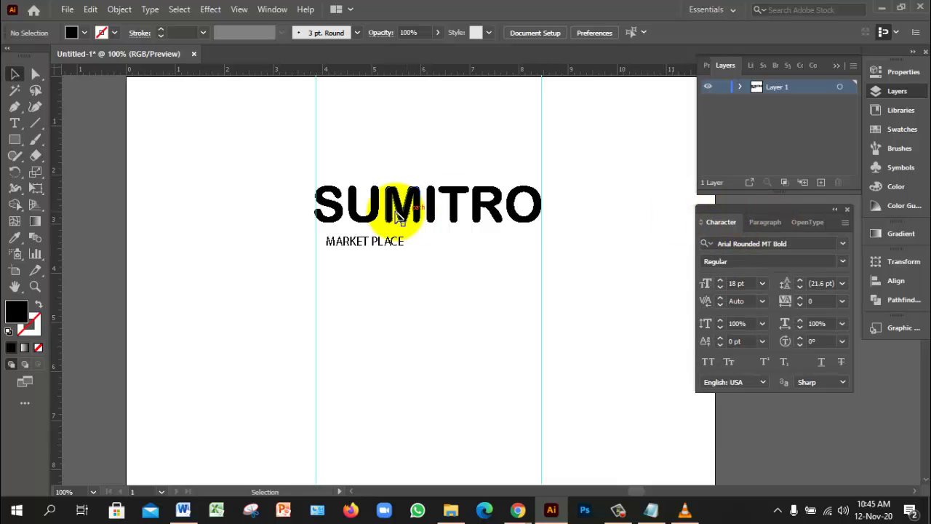
left_click(391, 245)
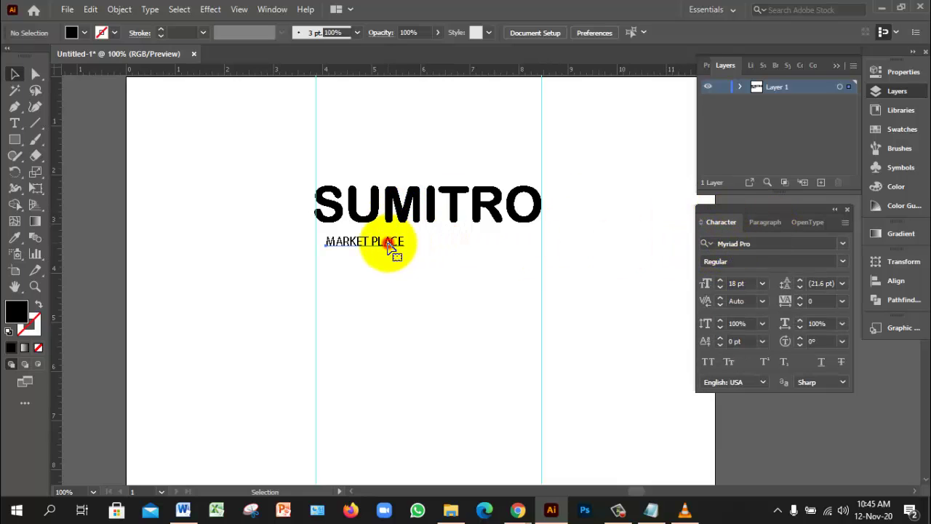
left_click(843, 303)
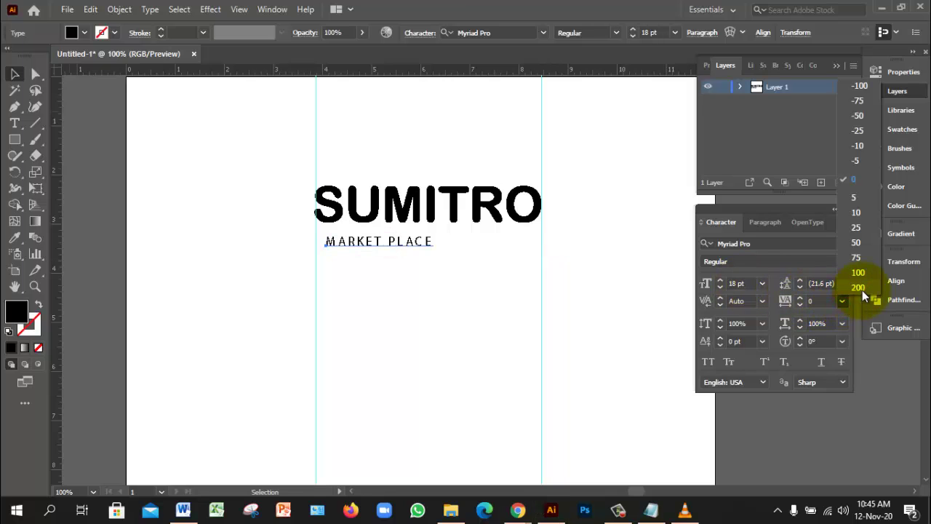
left_click(861, 289)
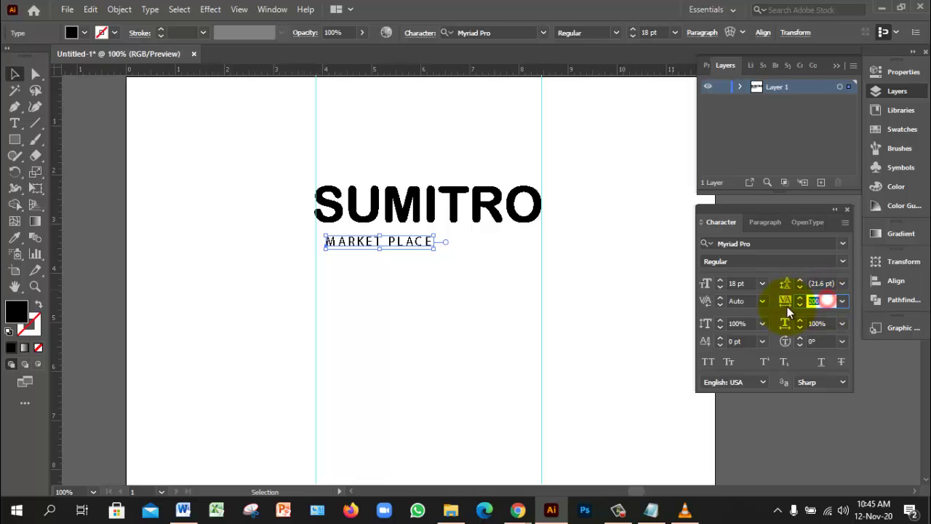
type("800")
key("Return")
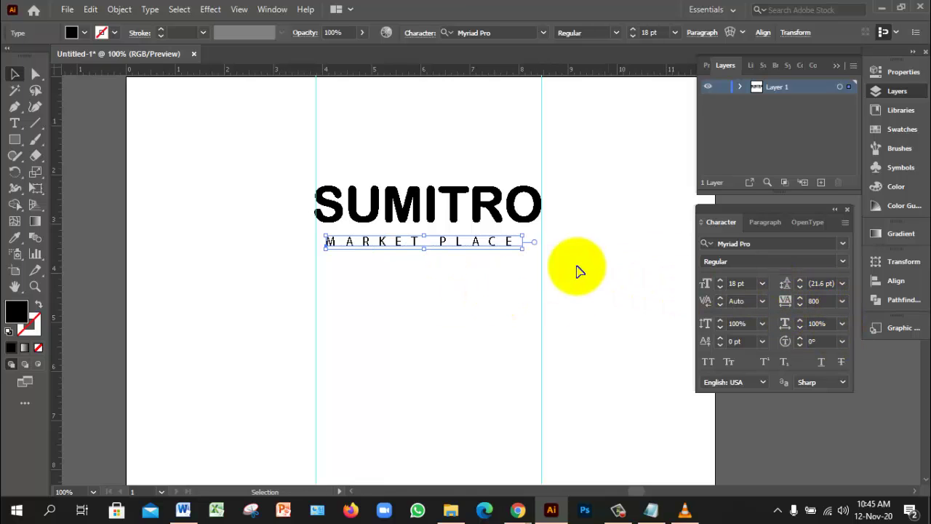
Enlarge the "MARKET PLACE" text to 22 pt and set its tracking to 700
left_click(632, 32)
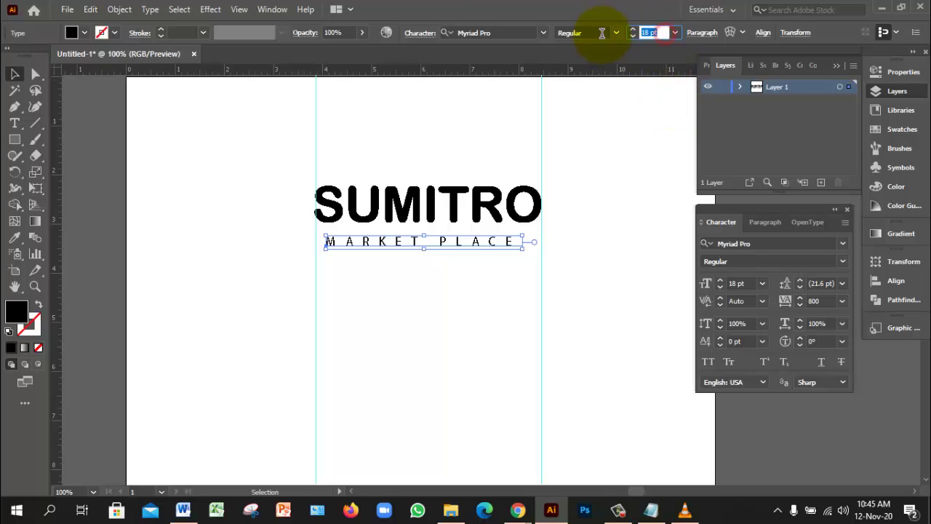
key("Return")
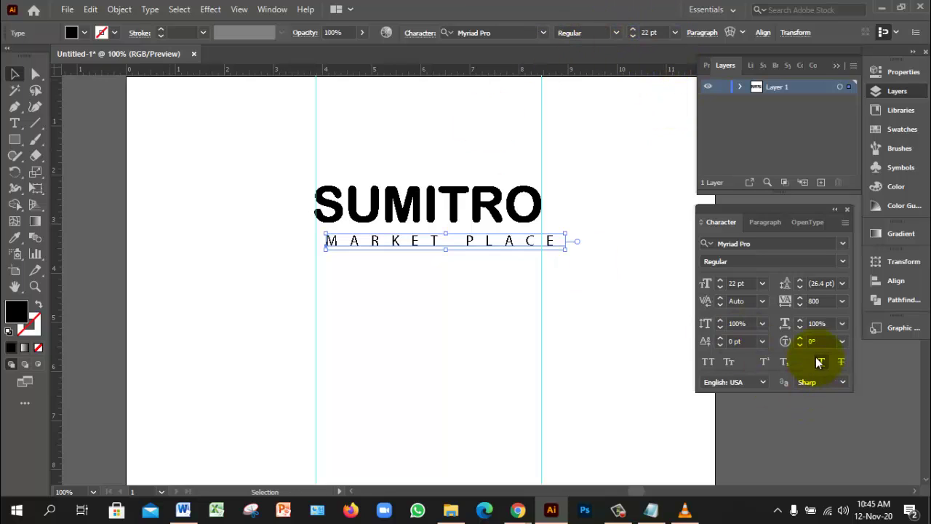
left_click(811, 301)
type("700")
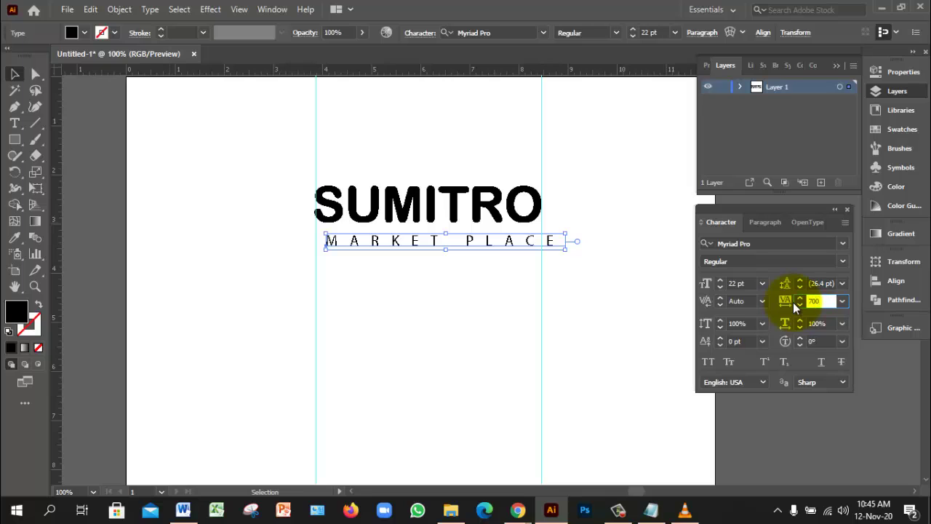
key("Return")
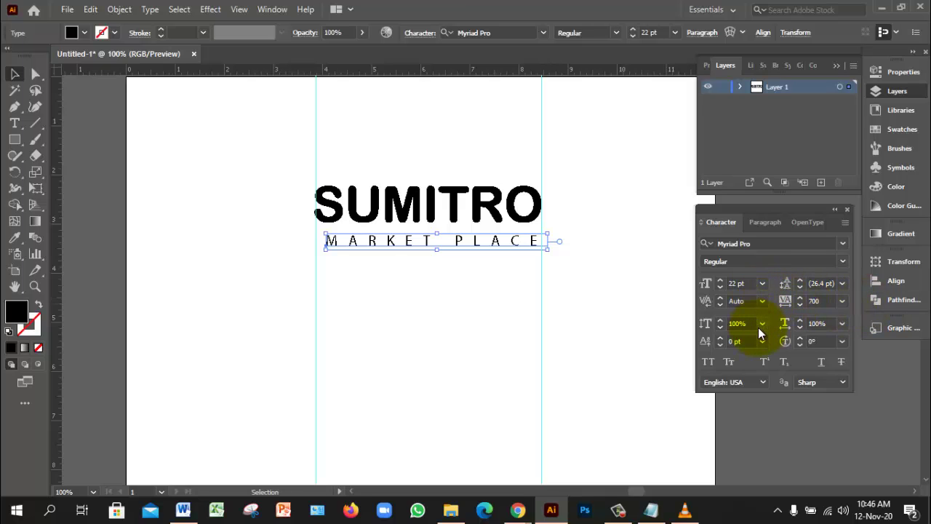
Change the font of the "MARKET PLACE" text to Copperplate Gothic Bold
left_click(619, 34)
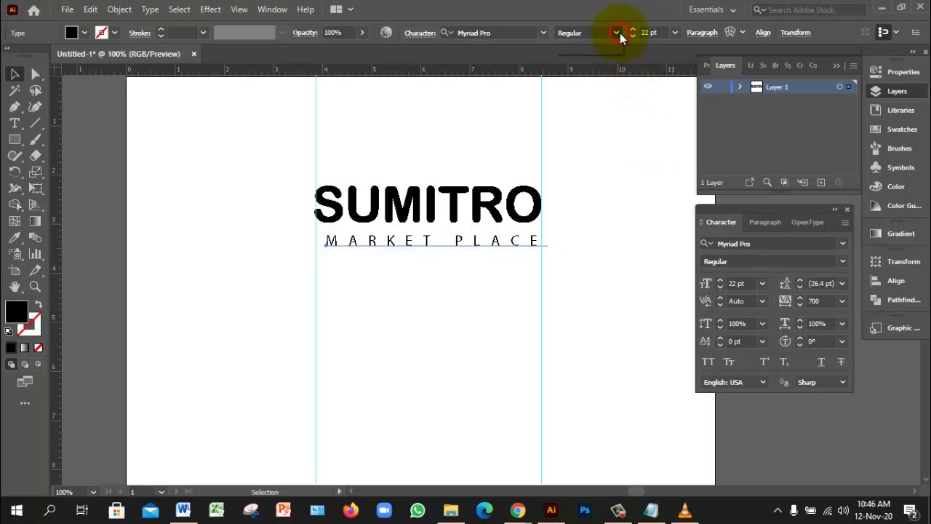
left_click(543, 32)
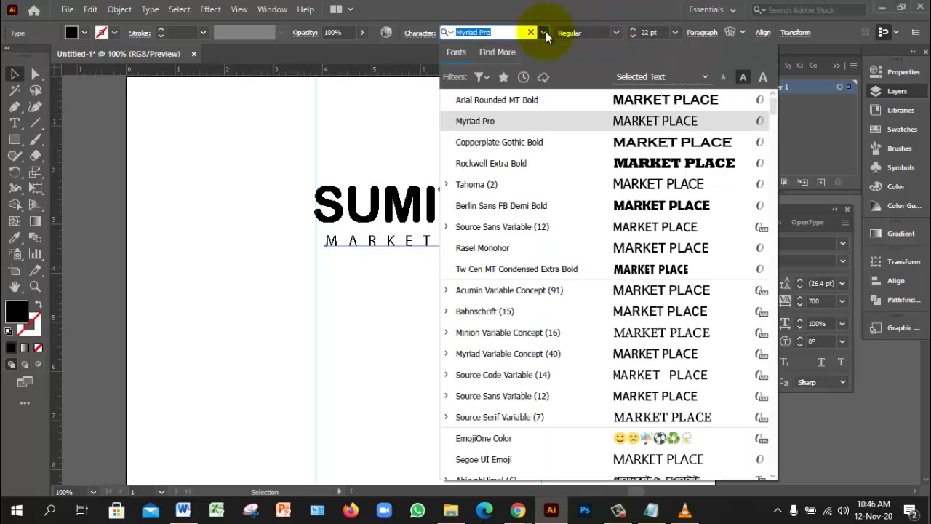
left_click(651, 143)
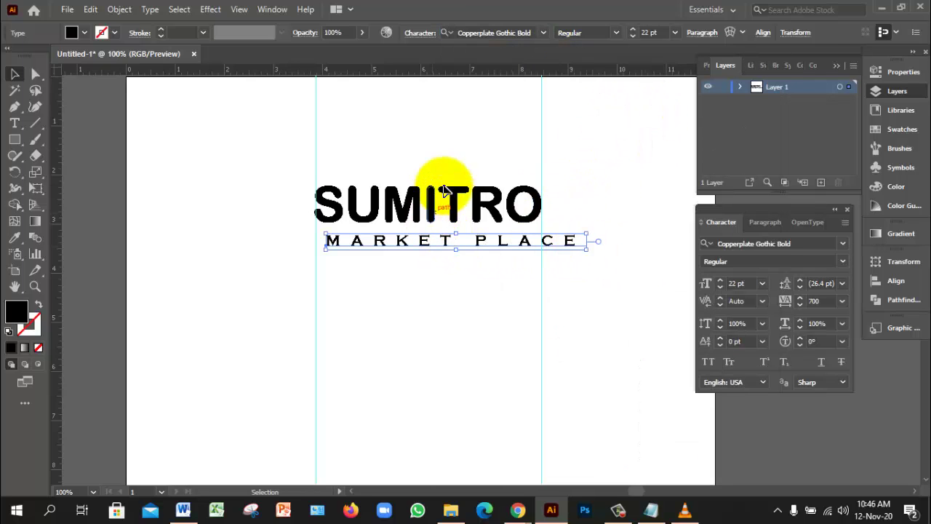
Move "MARKET PLACE" so its first letter lines up with the left vertical guide
left_click(493, 248, "ctrl")
left_click(490, 224, "ctrl")
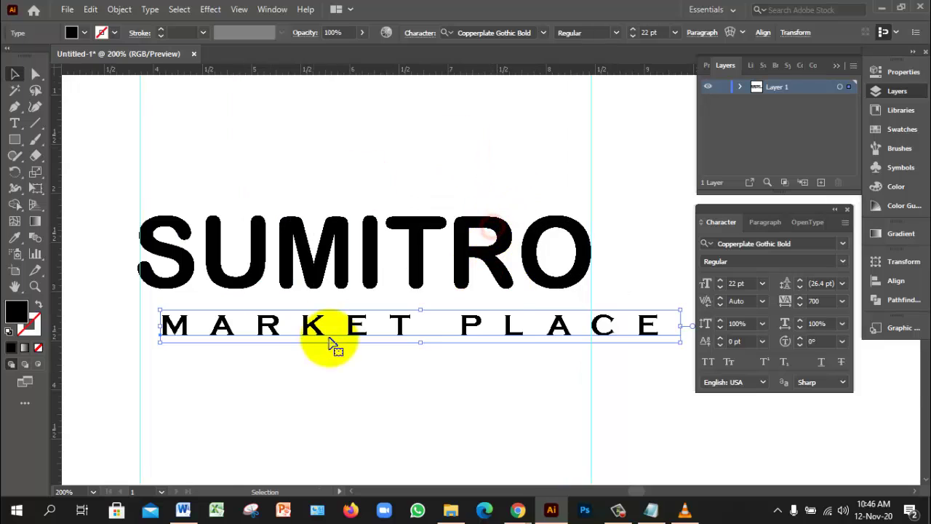
left_click_drag(512, 329, 489, 331)
left_click(462, 383)
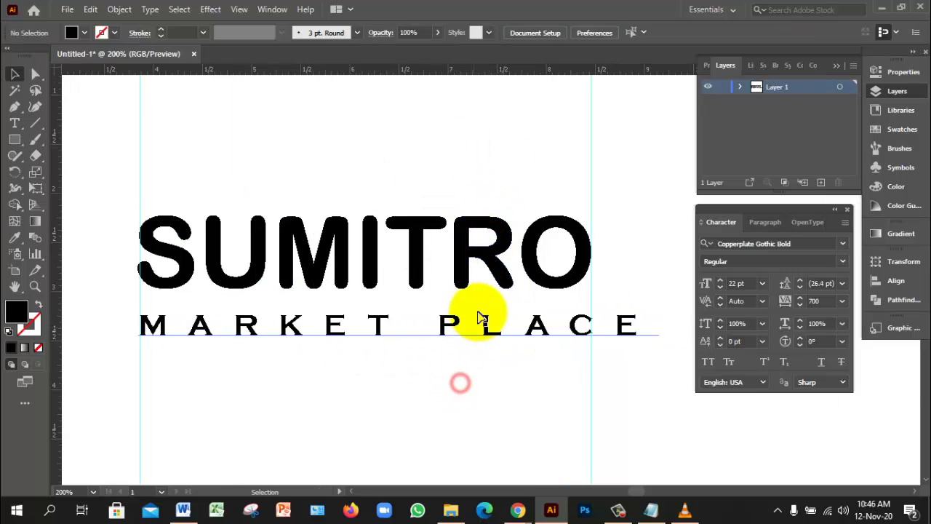
Set the vertical scale of the "MARKET PLACE" text to 120%
left_click(536, 331)
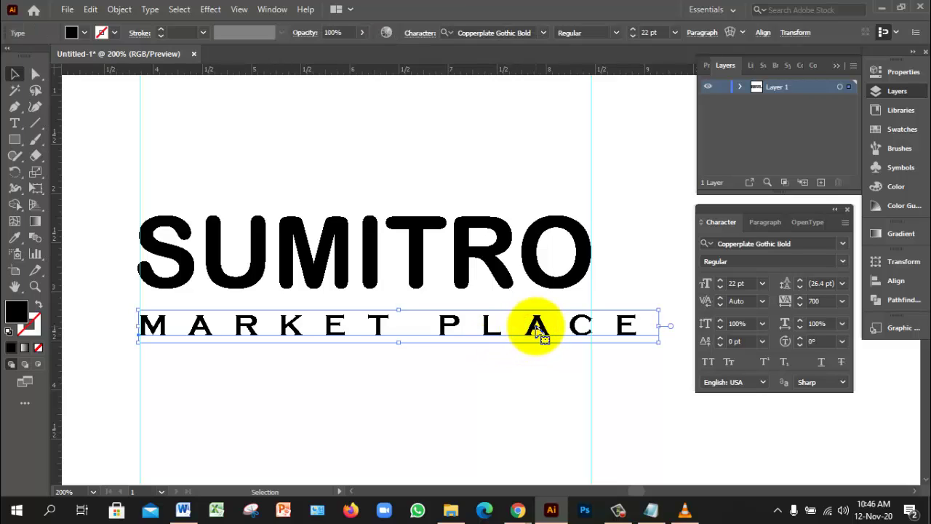
left_click(760, 324)
left_click(763, 324)
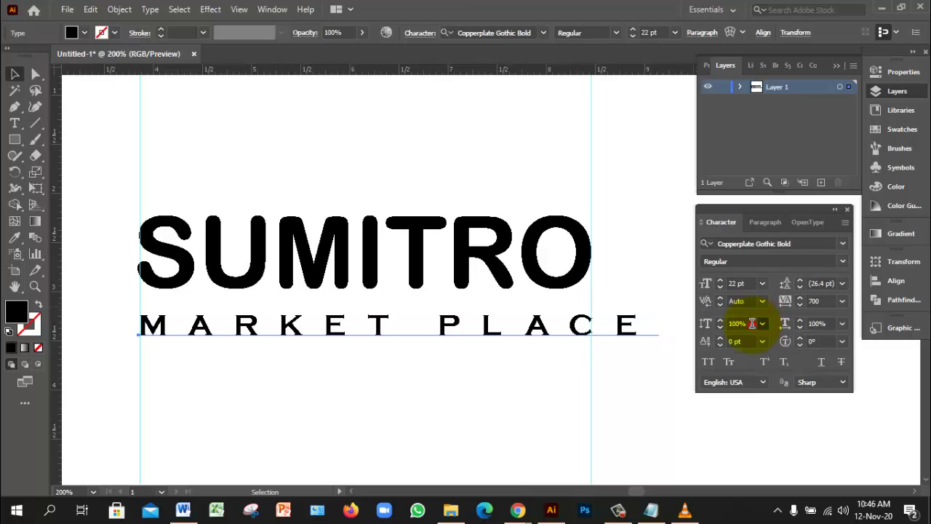
left_click_drag(748, 323, 691, 323)
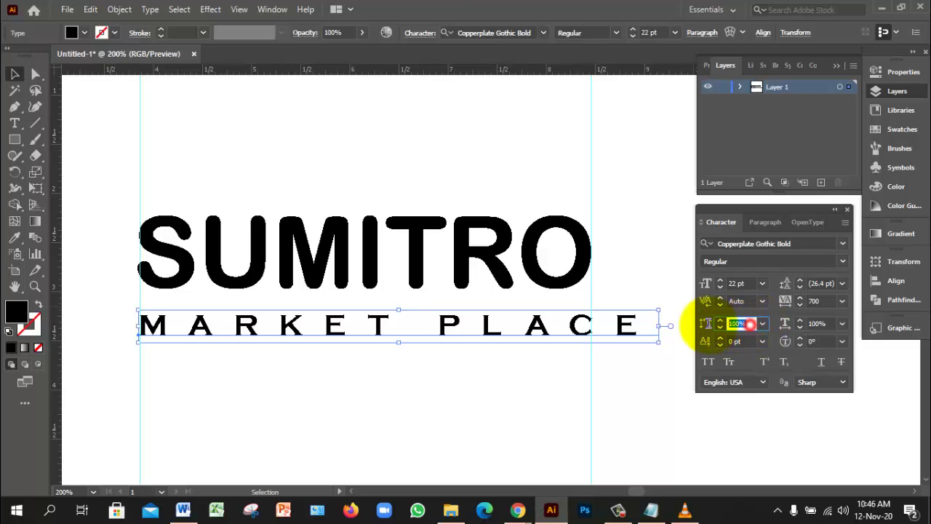
type("120")
key("Return")
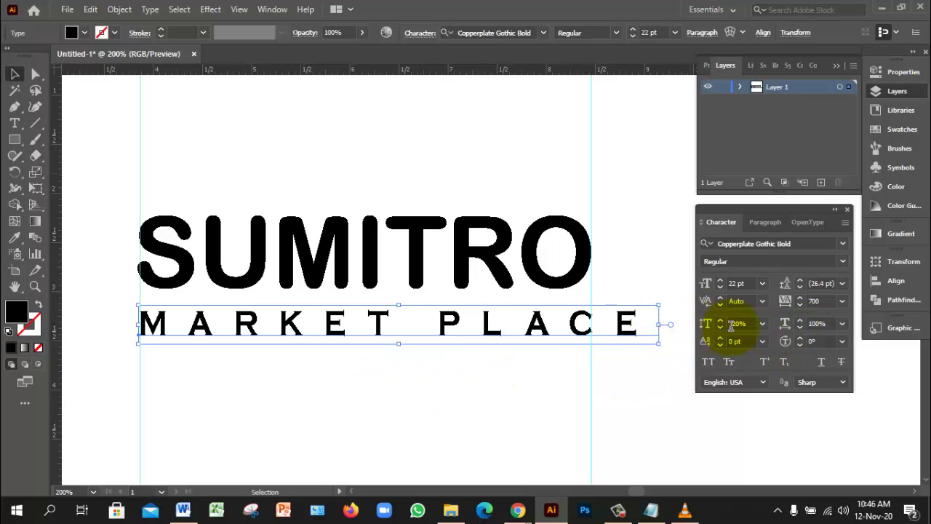
Tighten the tracking of "MARKET PLACE" to 600 and then to 580
left_click(829, 300)
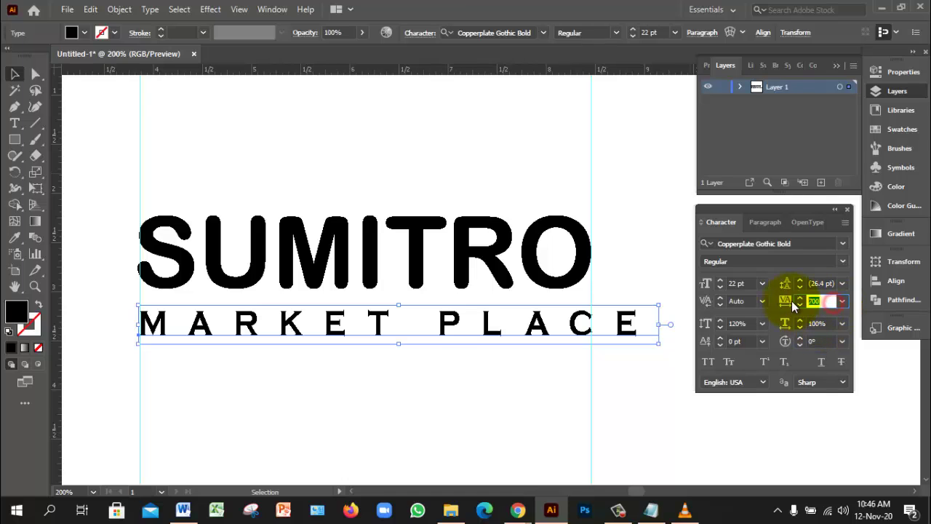
type("600")
key("Return")
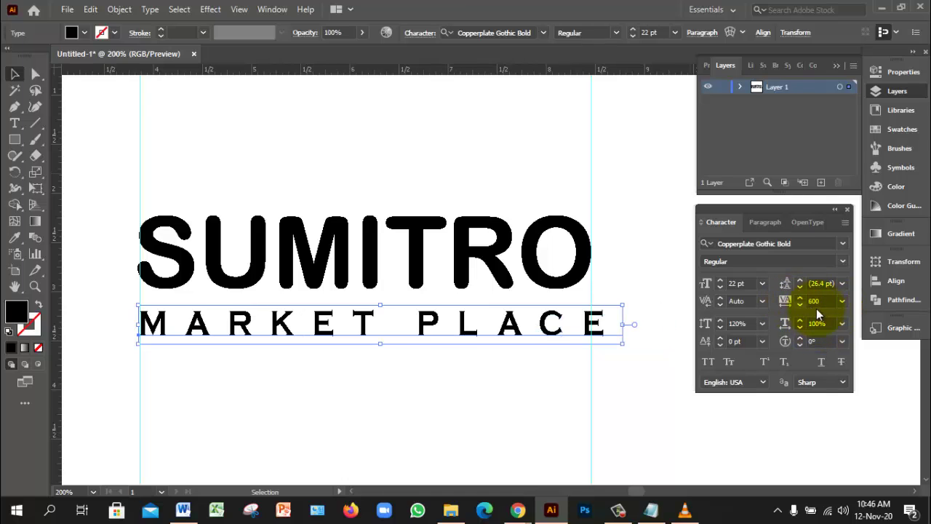
left_click(781, 300)
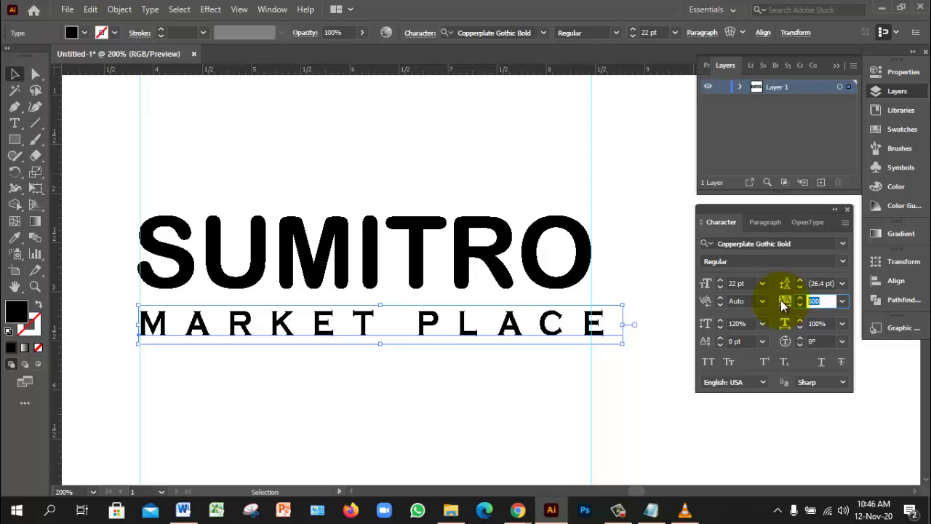
type("580")
key("Return")
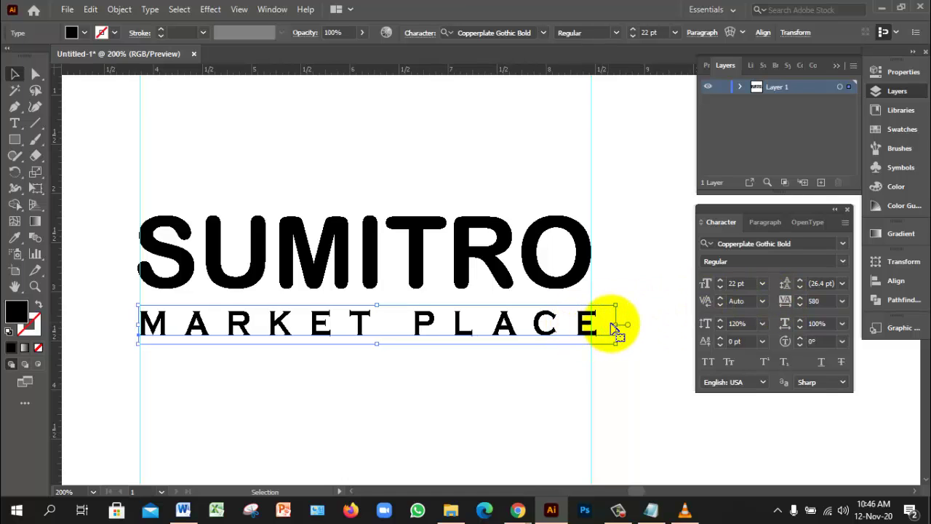
Adjust the width of "MARKET PLACE" so its last letter meets the right guide, and check its first letter against the left guide
left_click_drag(615, 325, 609, 326)
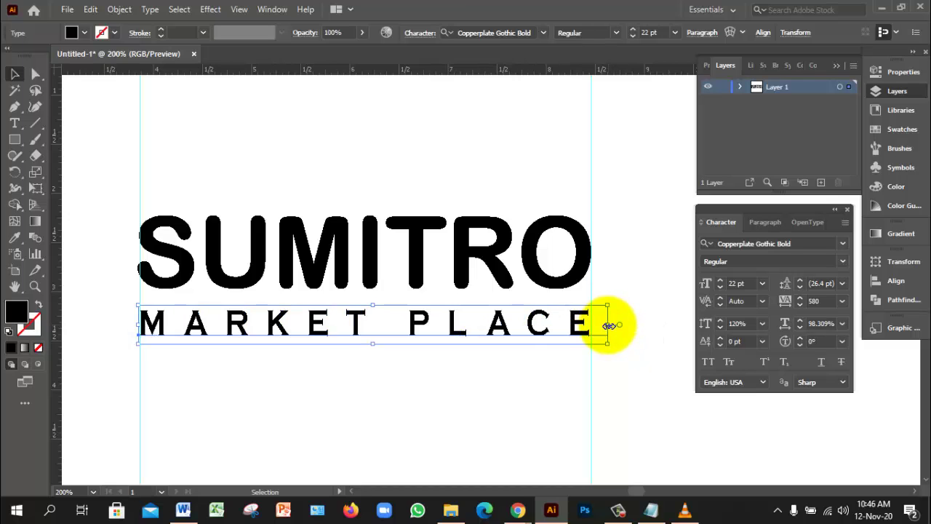
key("ctrl+equal")
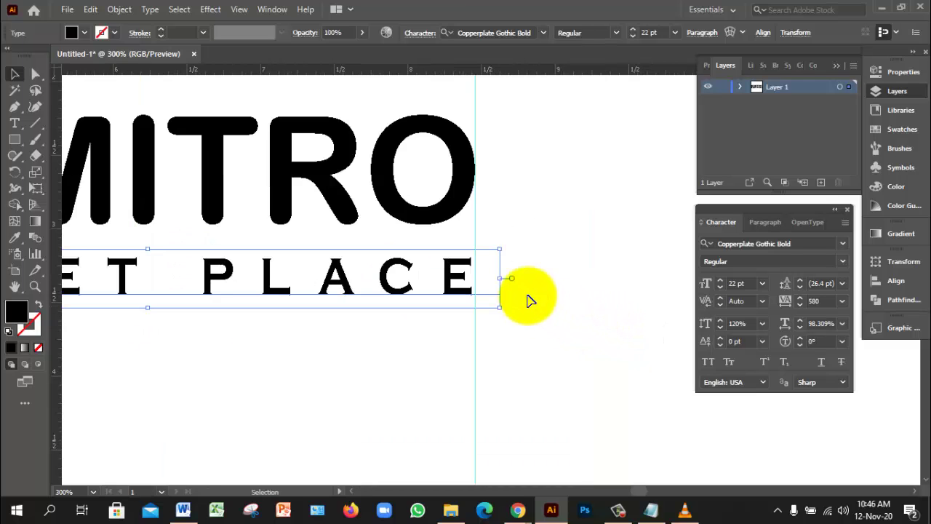
left_click_drag(502, 281, 505, 281)
left_click(558, 328)
left_click(460, 337, "ctrl+alt")
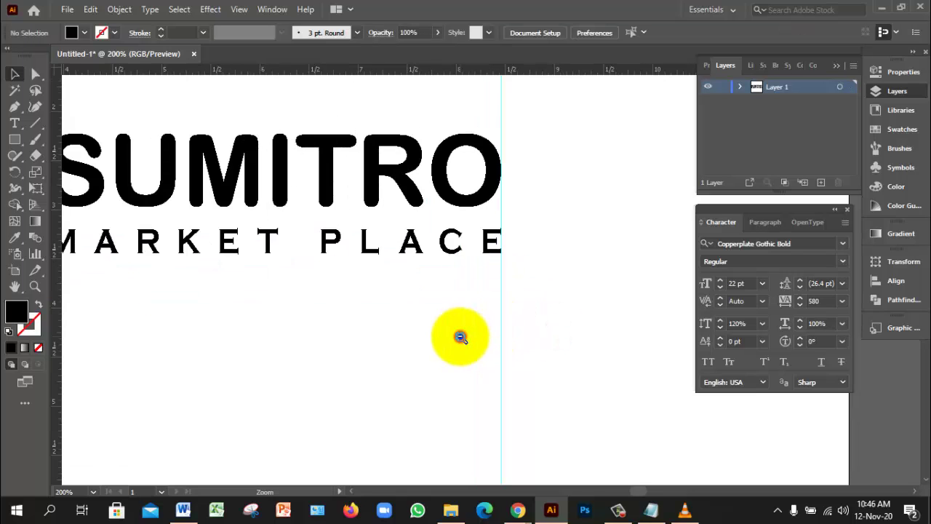
left_click(372, 298, "alt")
left_click(335, 251)
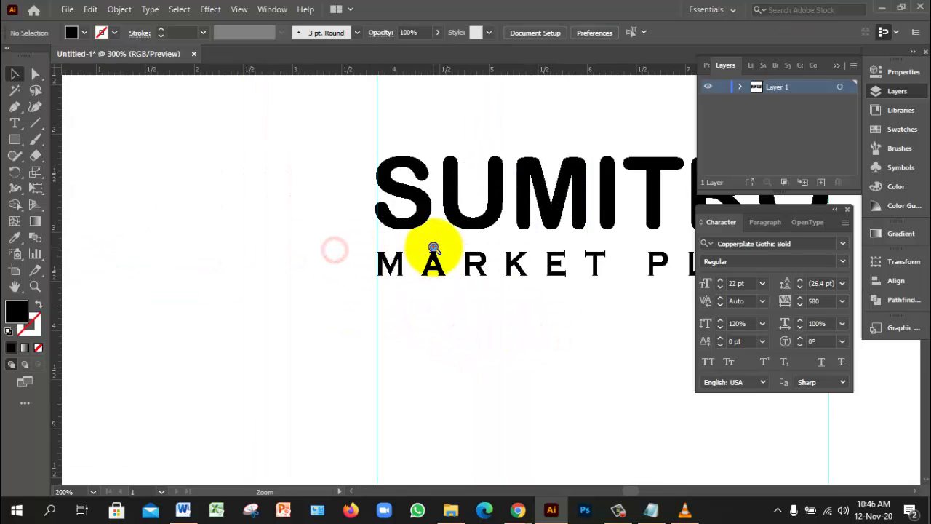
left_click(360, 271)
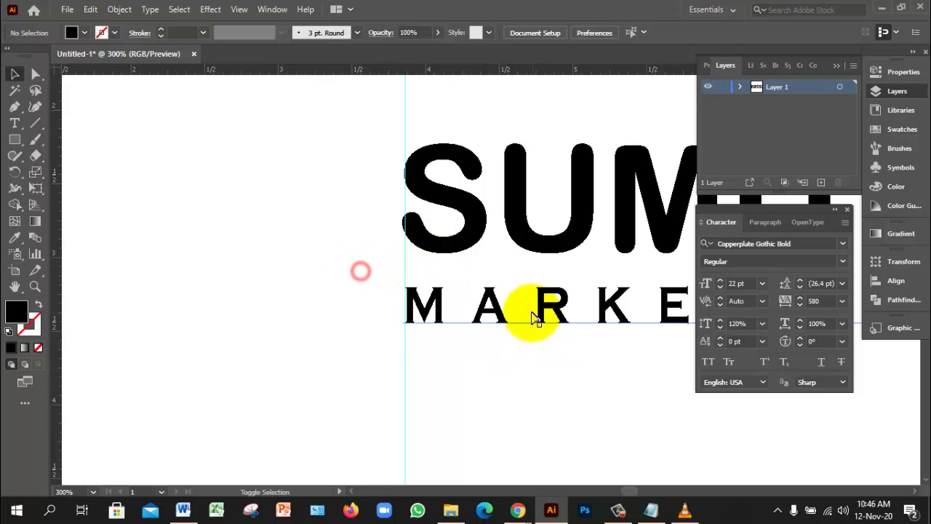
Delete both vertical guides from the artboard
left_click(528, 322, "ctrl+alt")
left_click(528, 322, "ctrl+alt")
left_click(529, 322, "ctrl+alt")
left_click(528, 322, "ctrl+alt")
left_click(528, 322, "ctrl+alt")
left_click(505, 206, "ctrl")
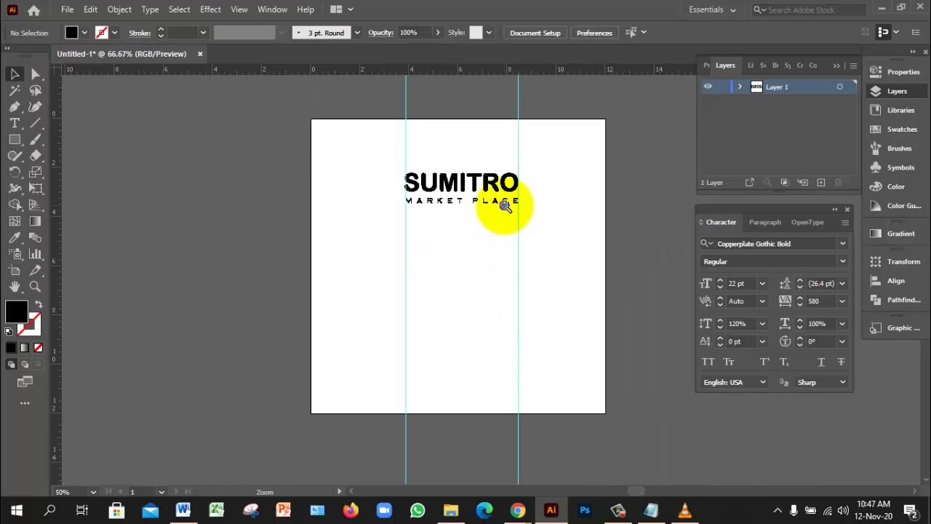
left_click(505, 206, "ctrl")
left_click_drag(251, 375, 545, 426)
key("Delete")
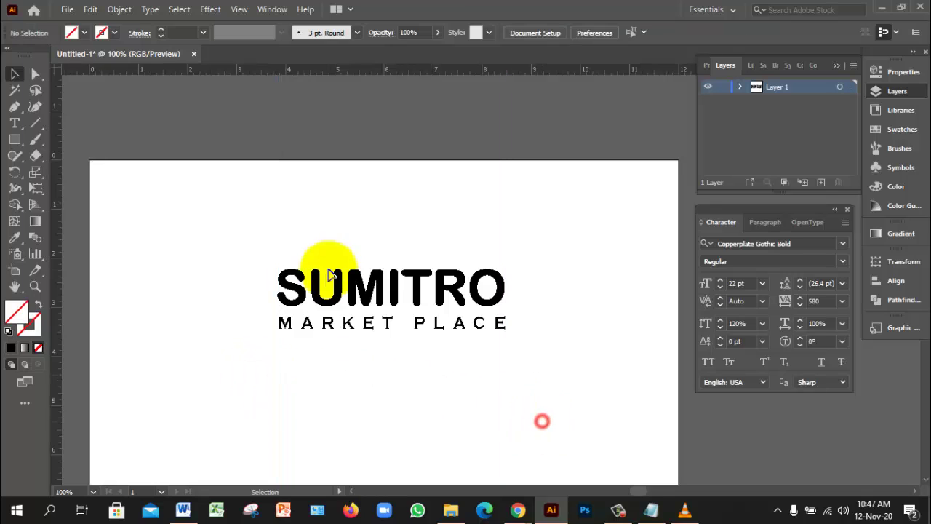
Fill the "SUMITRO" lettering with bright green, hex 21F40F
left_click(364, 291)
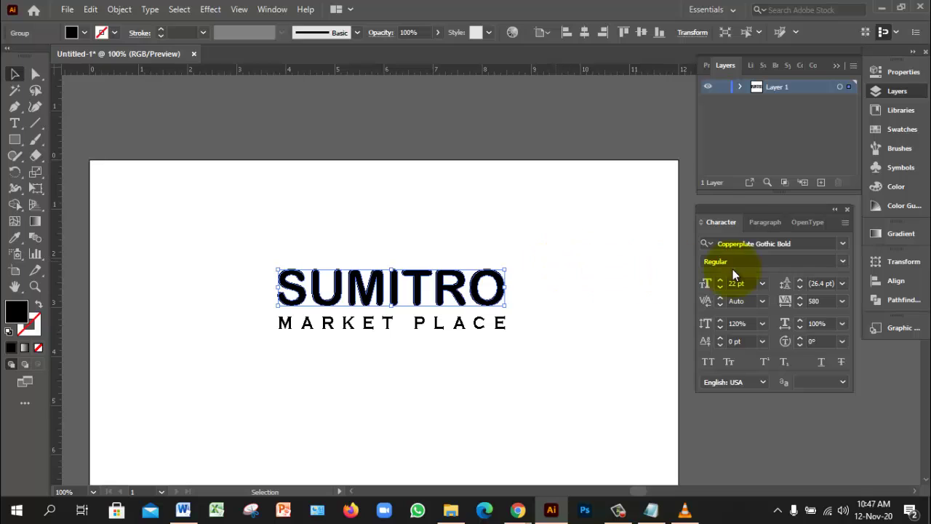
double_click(17, 311)
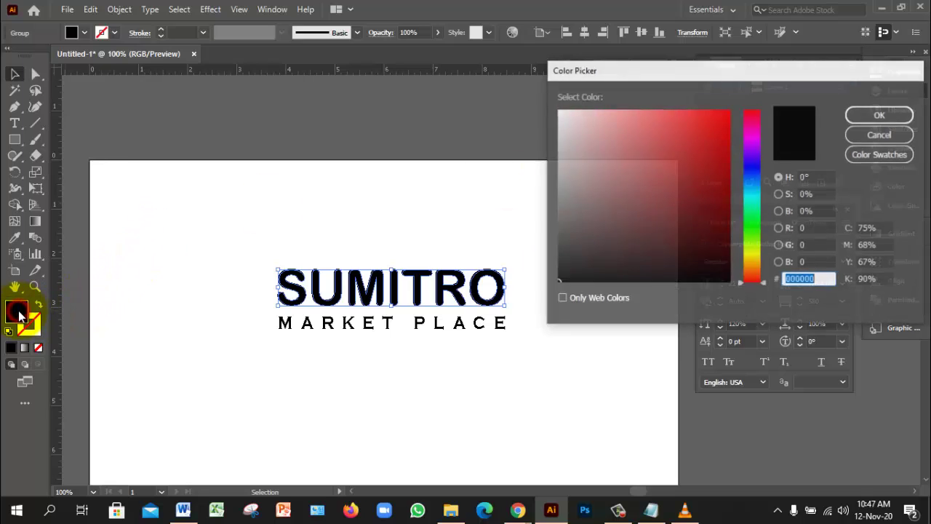
left_click(754, 230)
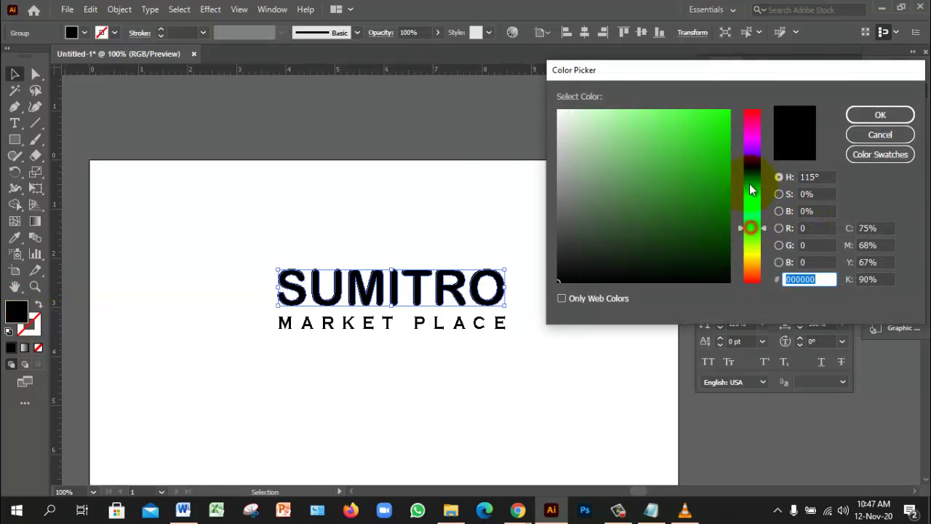
left_click(719, 117)
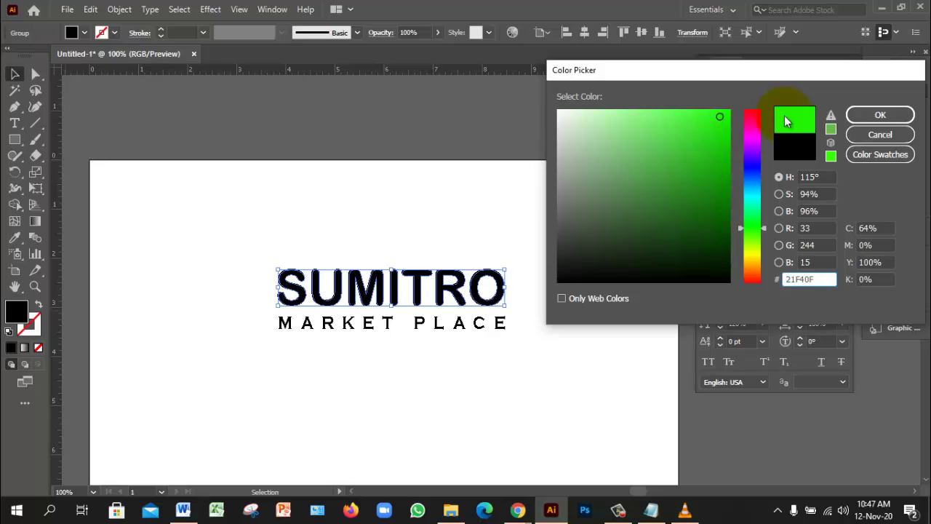
left_click(860, 116)
left_click(572, 246)
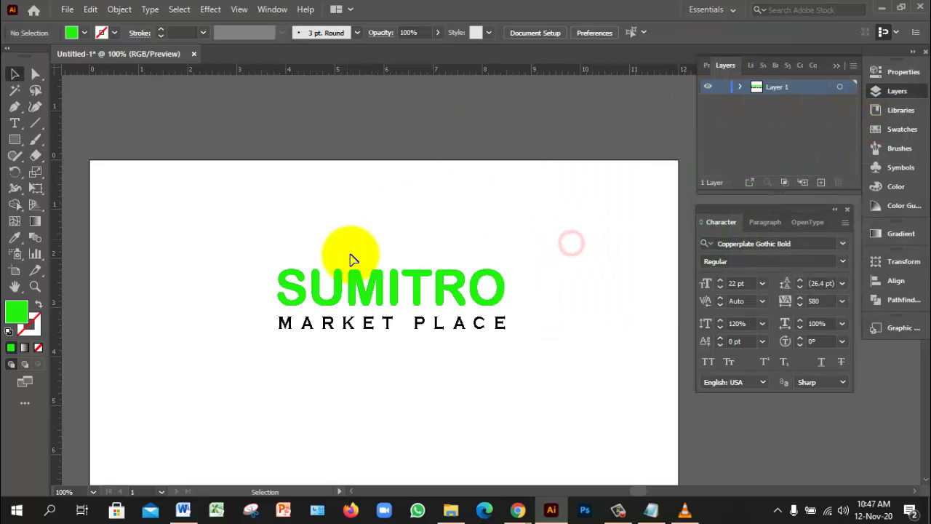
Group the green "SUMITRO" lettering with the "MARKET PLACE" tagline
left_click(370, 331)
left_click(387, 371)
left_click_drag(246, 260, 499, 393)
left_click(499, 393)
left_click_drag(268, 249, 530, 422)
key("ctrl+g")
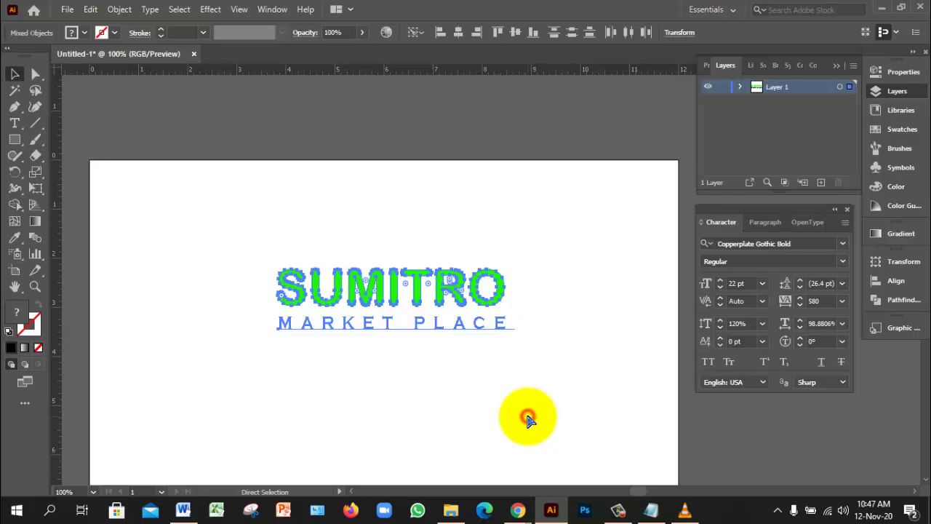
Duplicate the grouped logo, keeping one copy beside the artboard and the other in the artboard's upper middle
left_click(529, 417, "alt")
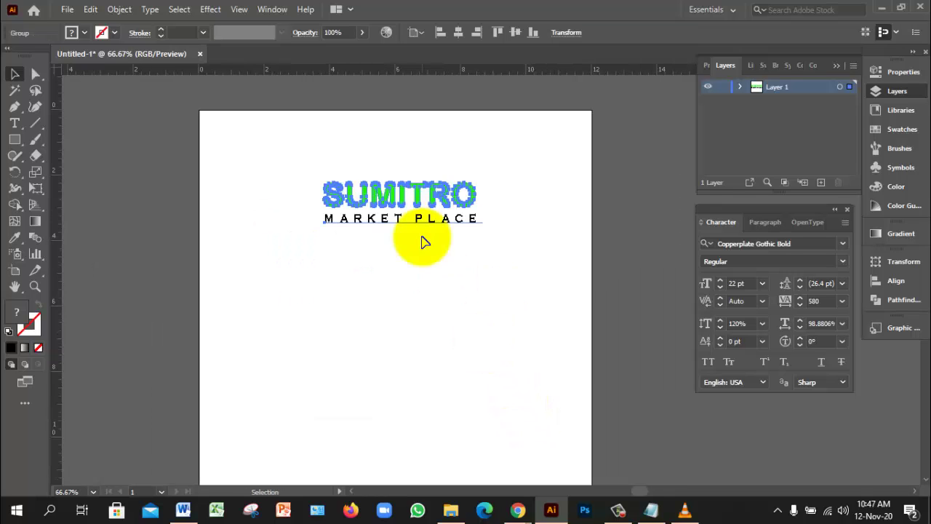
left_click_drag(426, 185, 396, 190)
left_click_drag(160, 176, 438, 190)
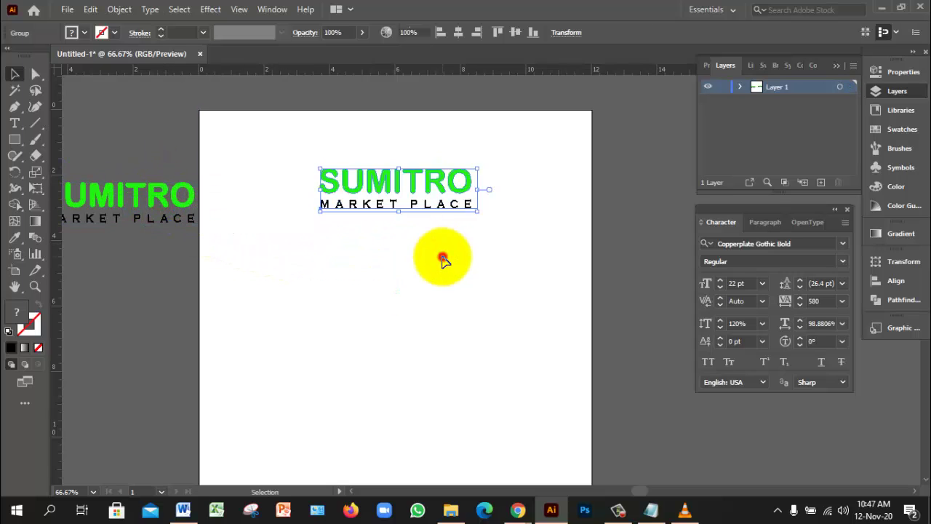
left_click(442, 254)
Ungroup the logo on the artboard so "SUMITRO" and "MARKET PLACE" are separate objects
key("ctrl+plus")
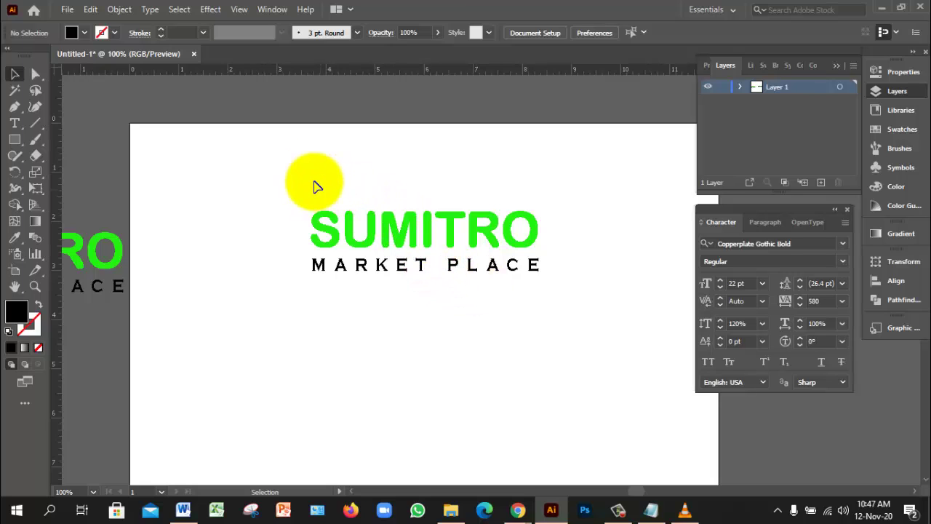
left_click(409, 231)
right_click(411, 236)
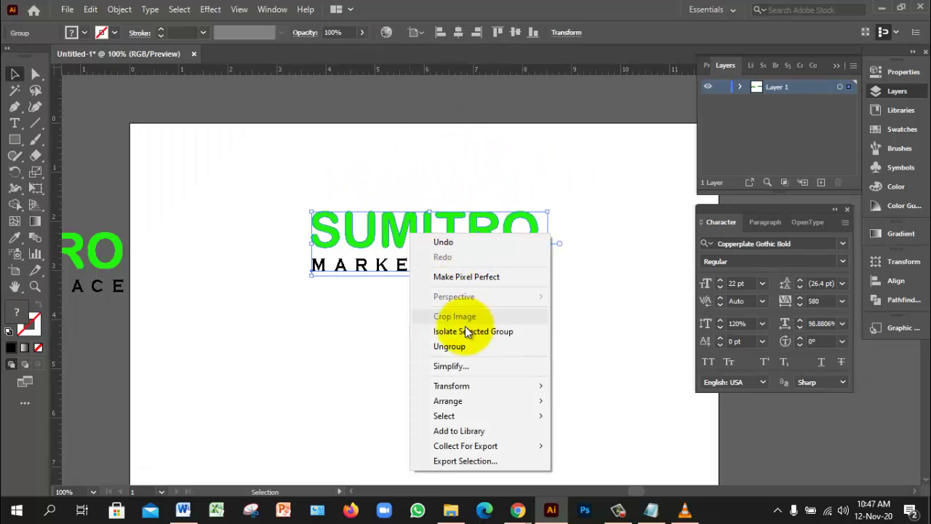
left_click(448, 346)
left_click(429, 286)
left_click(429, 240)
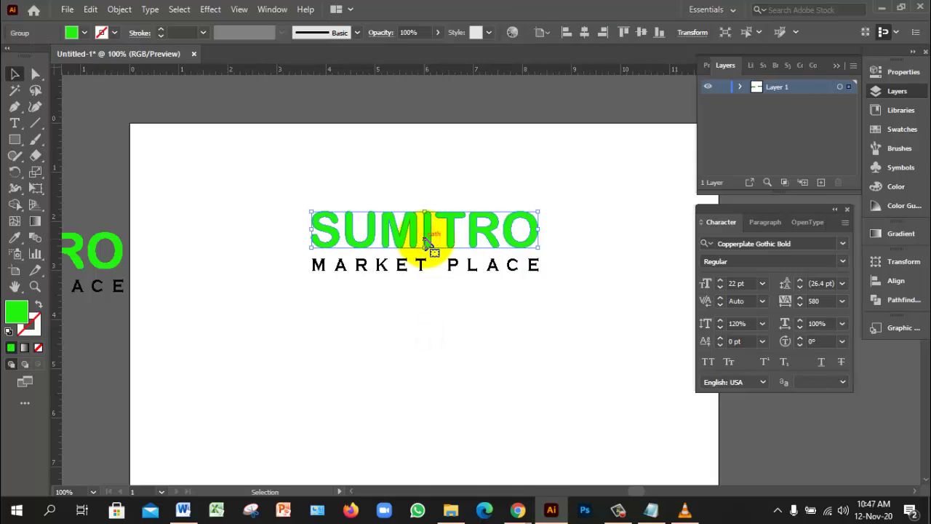
left_click(412, 309)
Add the text "SMP" below the tagline and set its tracking to 0
key("t")
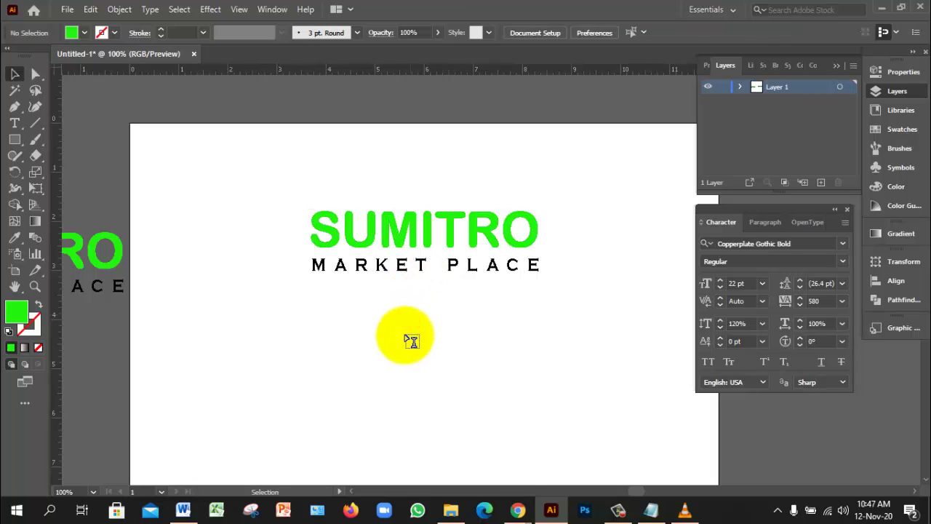
left_click(369, 336)
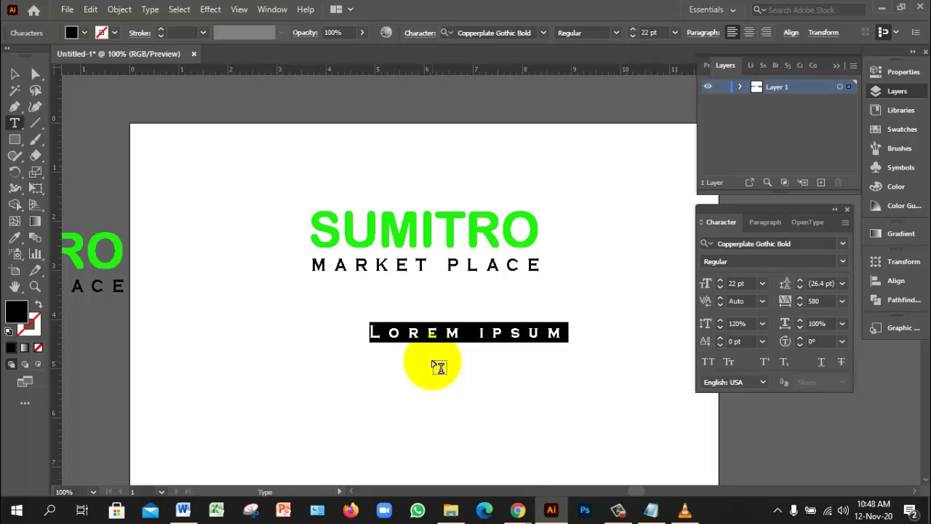
type("sMP")
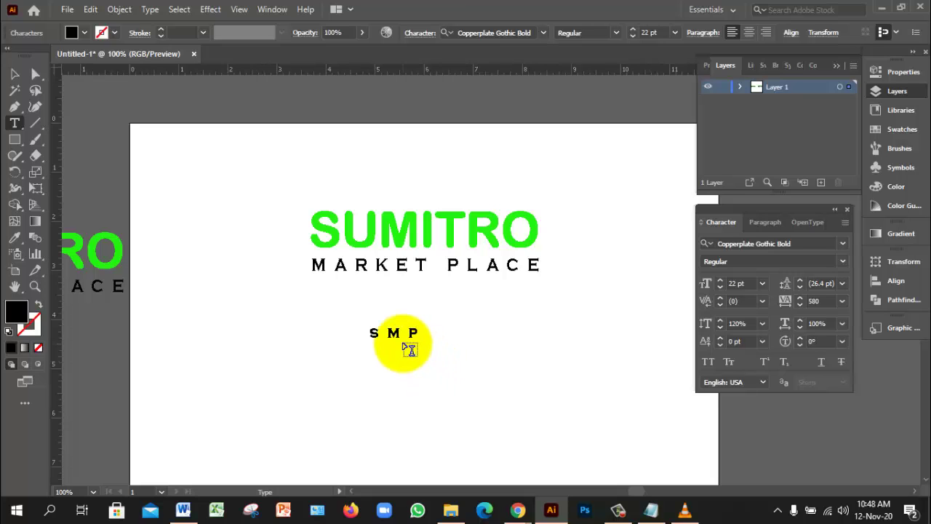
left_click(15, 73)
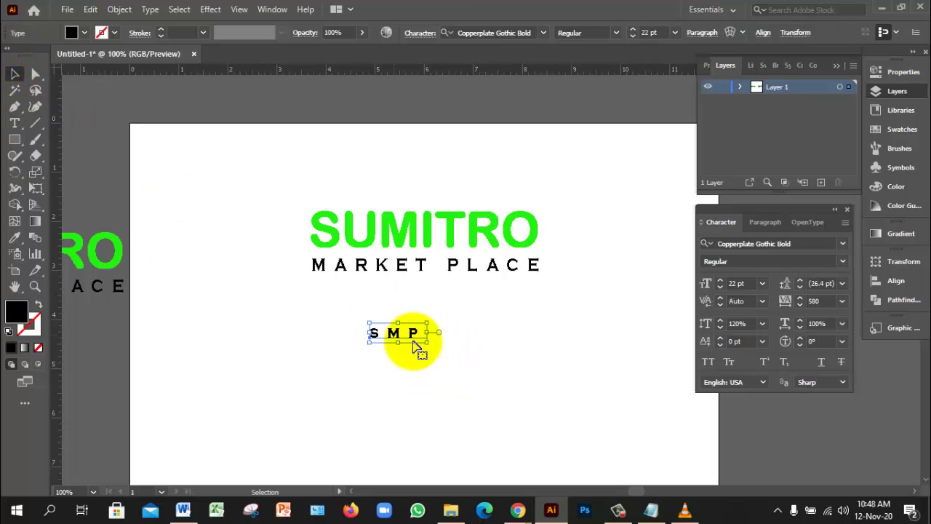
left_click(843, 301)
left_click(876, 179)
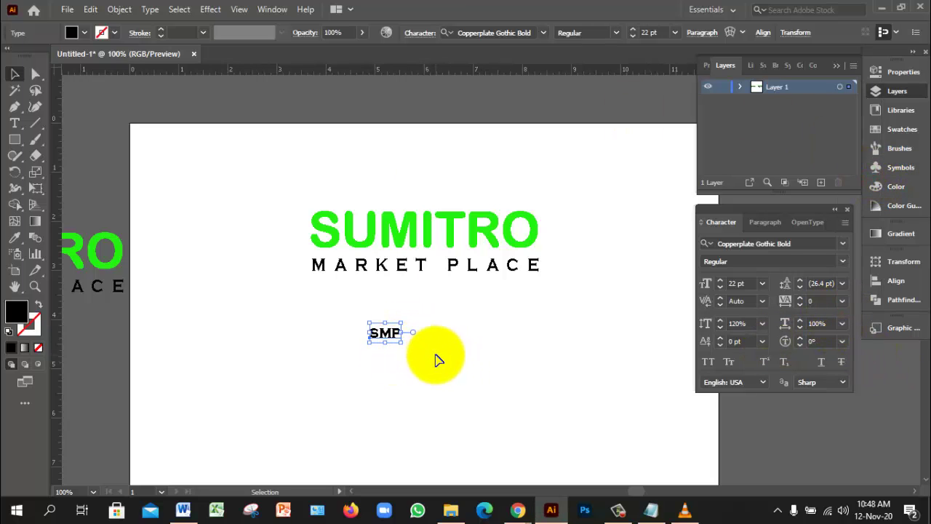
Set the "SMP" text size to 150 pt and move it into the empty space below the logo
left_click_drag(664, 32, 620, 32)
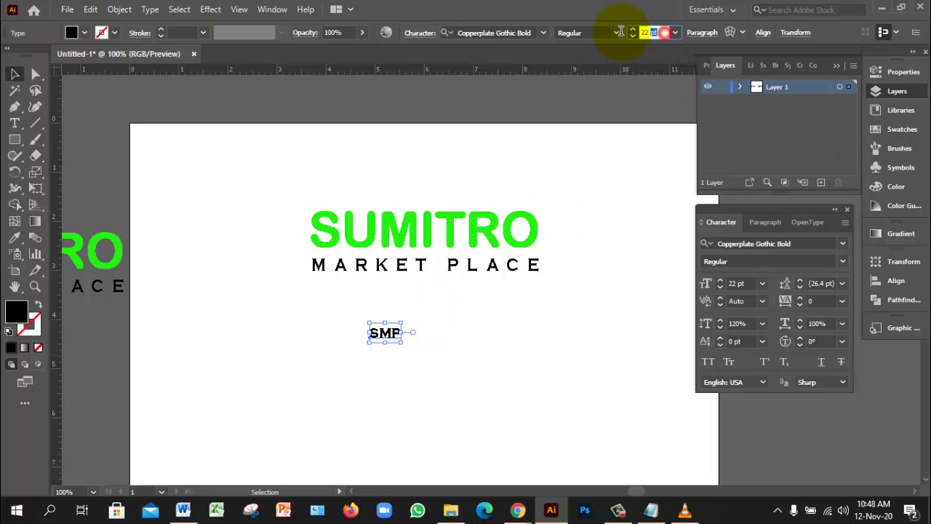
type("150")
key("Return")
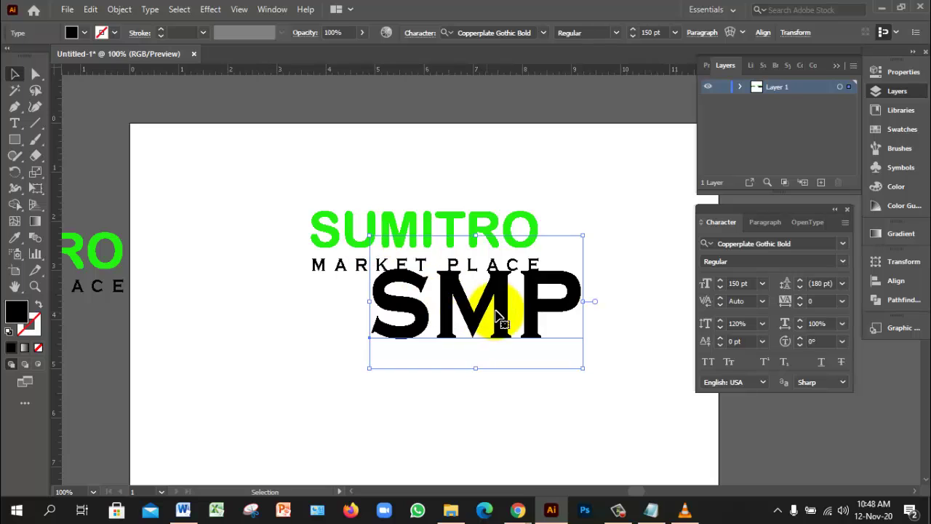
left_click_drag(494, 303, 347, 379)
left_click(468, 374)
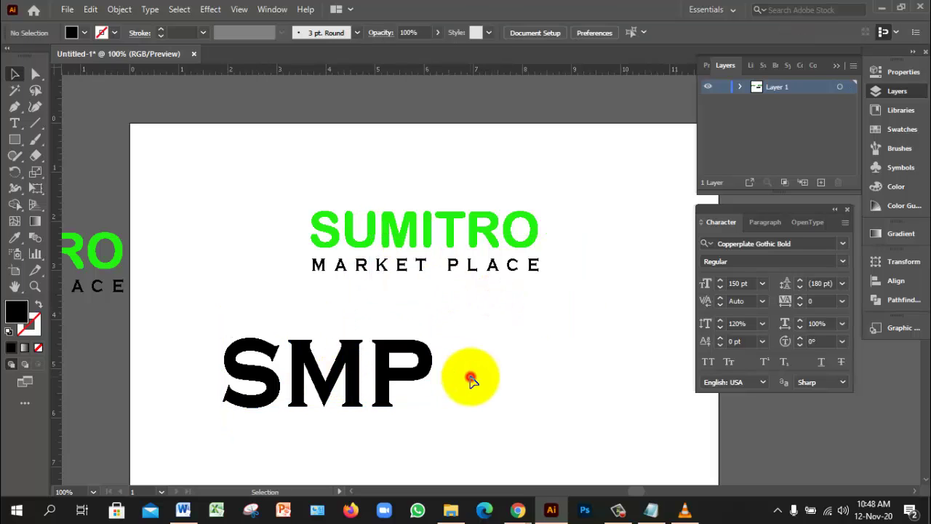
Convert the "SMP" text to outlines
left_click(412, 389)
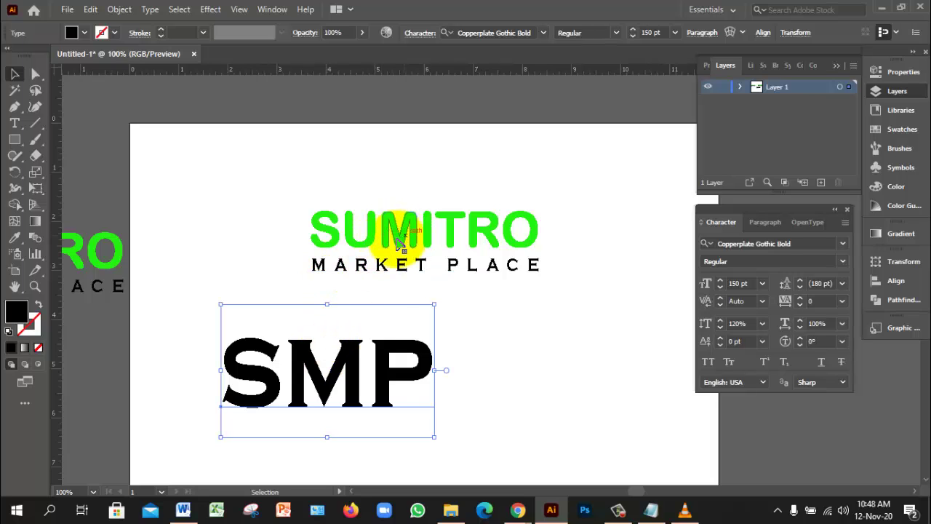
left_click(502, 410)
left_click(424, 378)
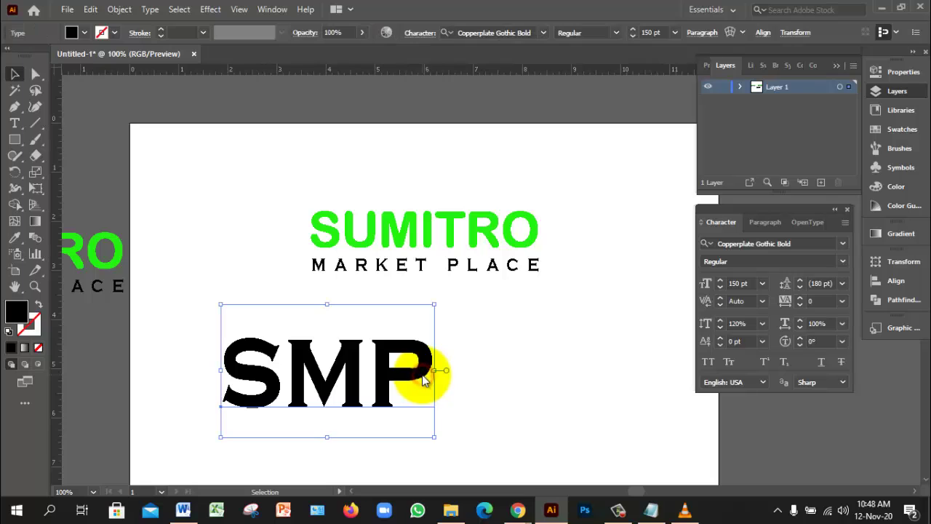
right_click(424, 376)
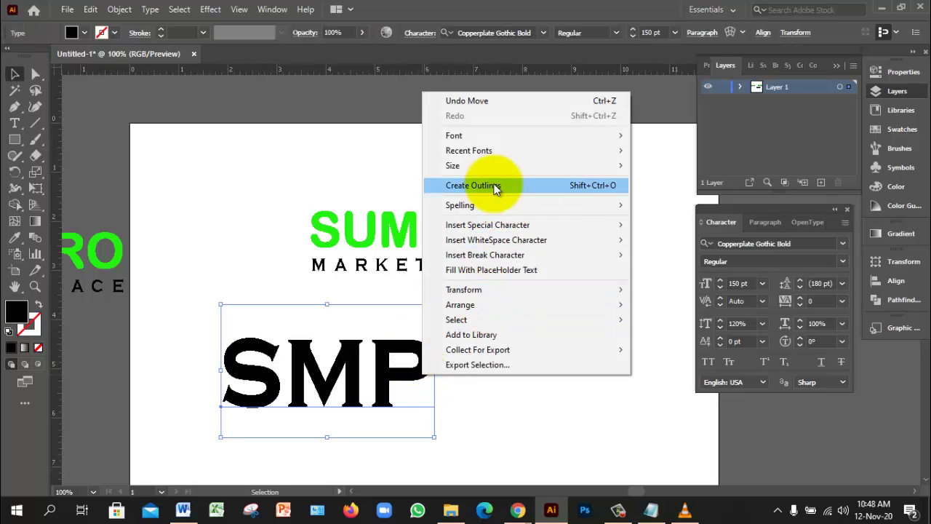
left_click(494, 187)
left_click(566, 412)
Ungroup the outlined "SMP" into individual letters and select all three
left_click(413, 387)
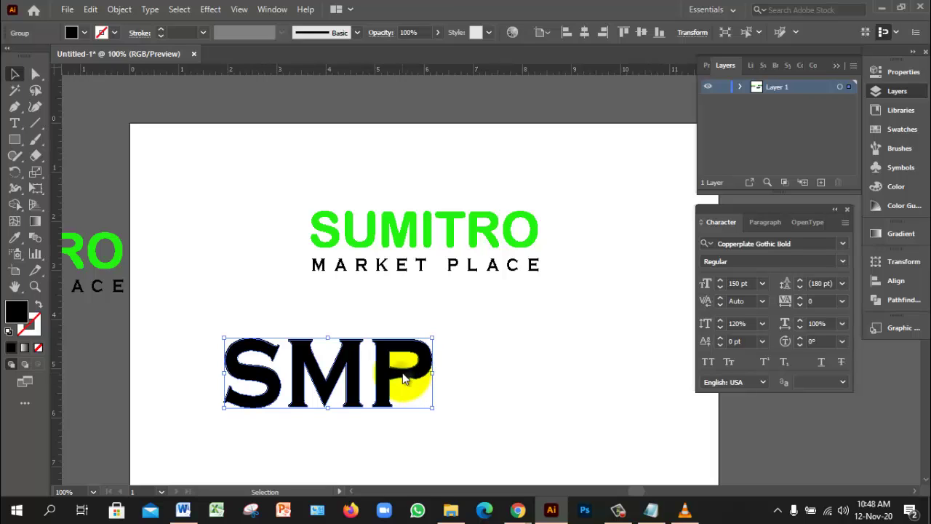
right_click(404, 377)
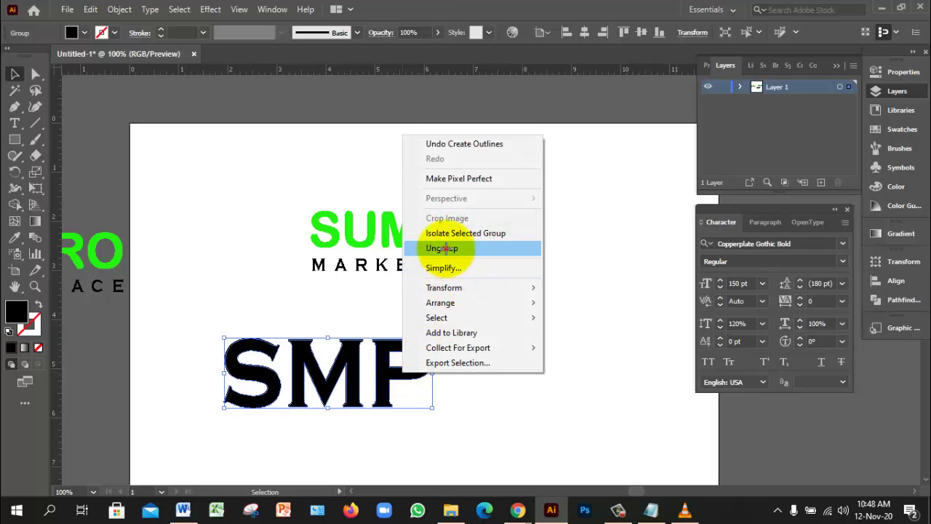
left_click(446, 248)
left_click(519, 347)
left_click(407, 375)
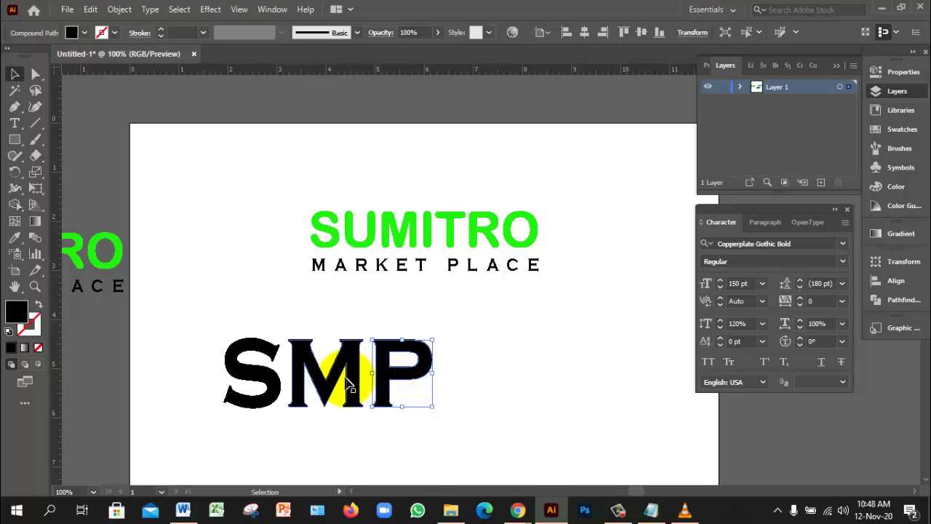
left_click(435, 392)
left_click_drag(204, 327, 460, 402)
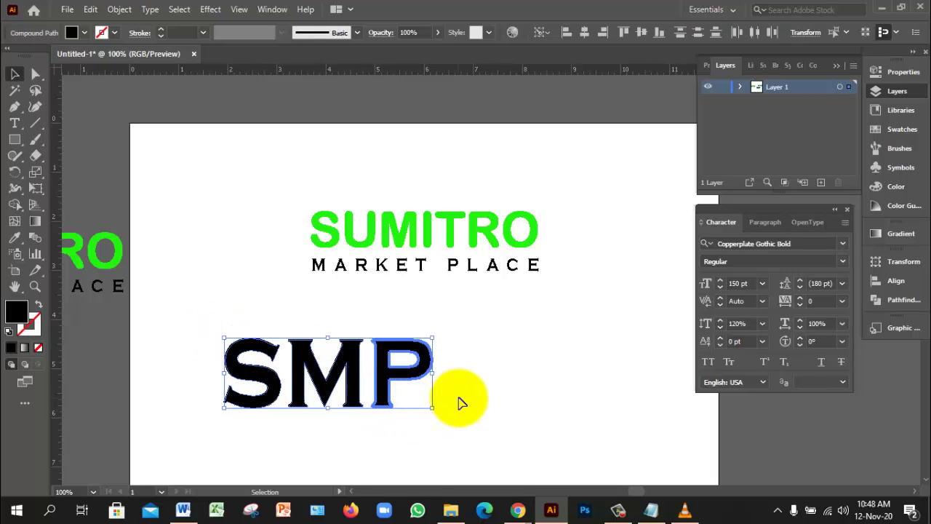
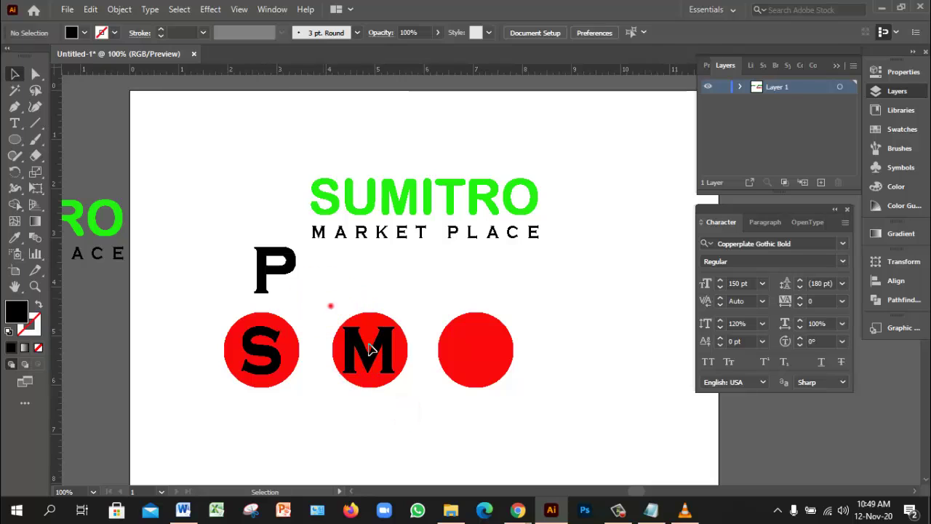
Centre the M on the middle red circle, and move the P onto the third circle, centred horizontally and vertically
left_click(585, 33)
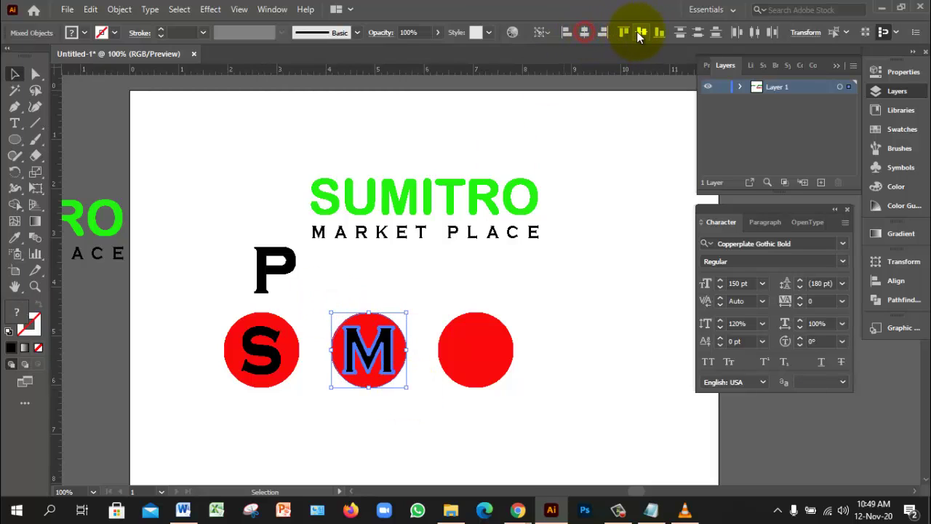
left_click(405, 272)
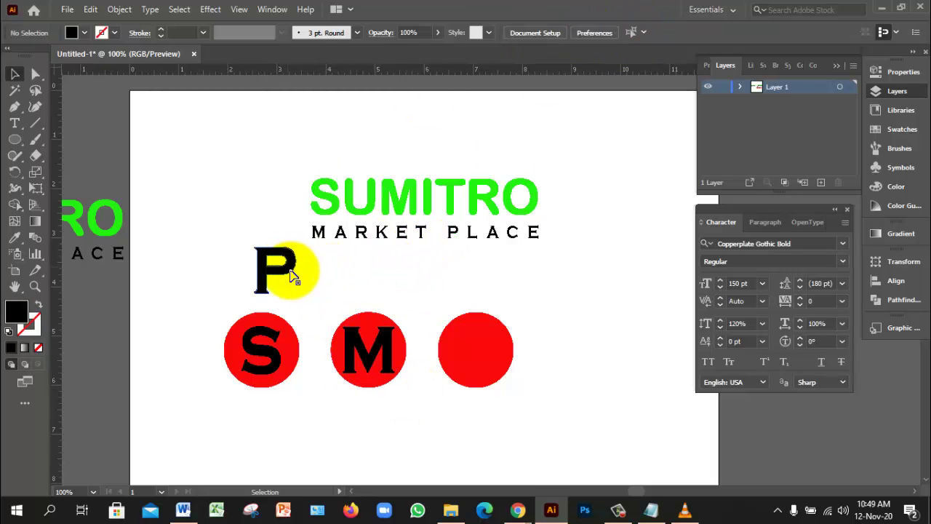
left_click(290, 269)
left_click_drag(289, 269, 485, 354)
left_click(441, 409)
left_click_drag(430, 298, 525, 396)
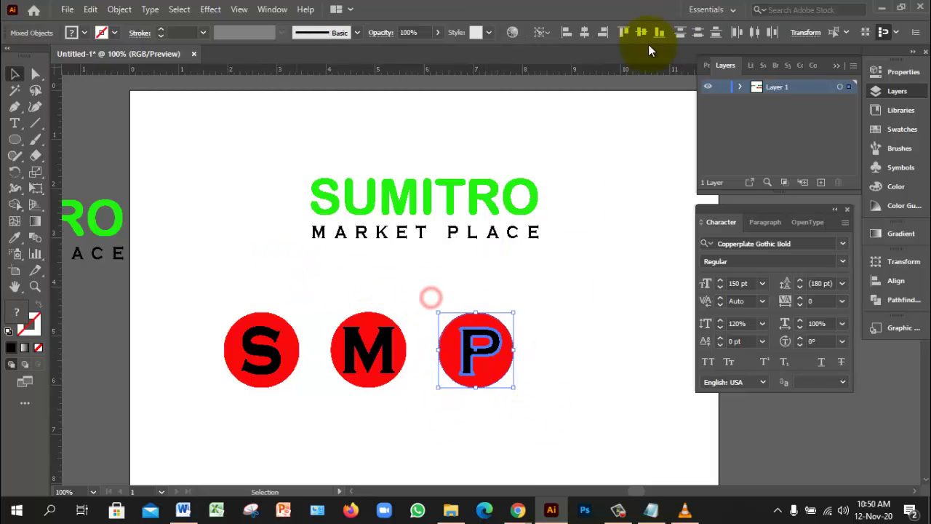
left_click(584, 34)
left_click(642, 34)
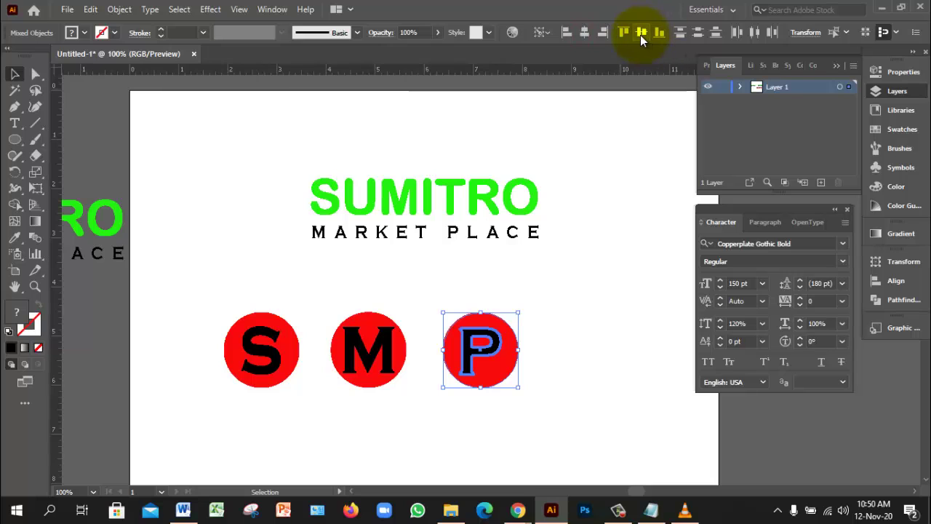
left_click(555, 315)
Duplicate the three lettered red circles as a second row below the originals
left_click_drag(201, 287, 546, 425)
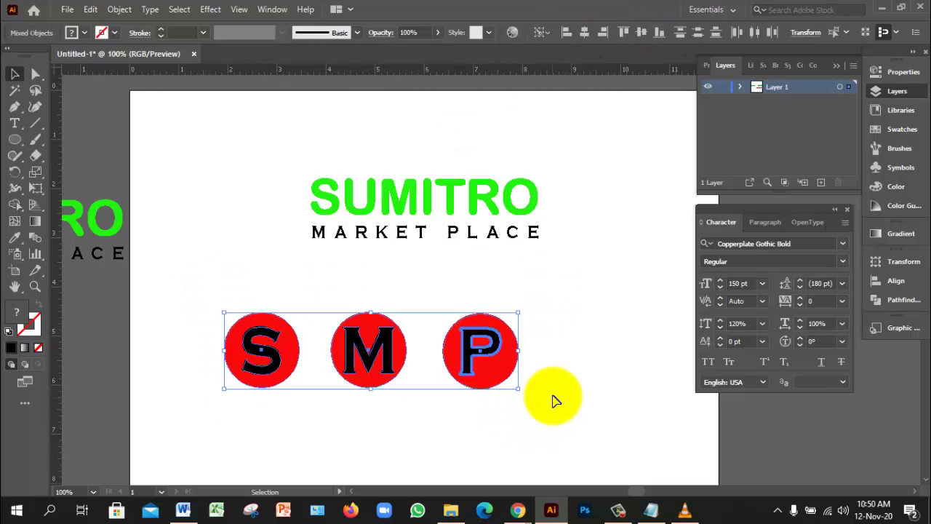
key("ctrl+minus")
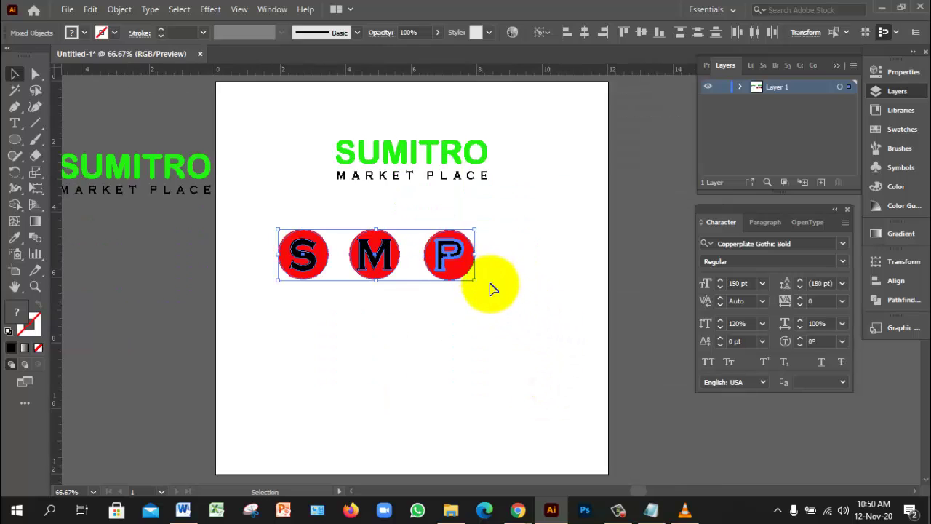
left_click_drag(445, 258, 363, 373)
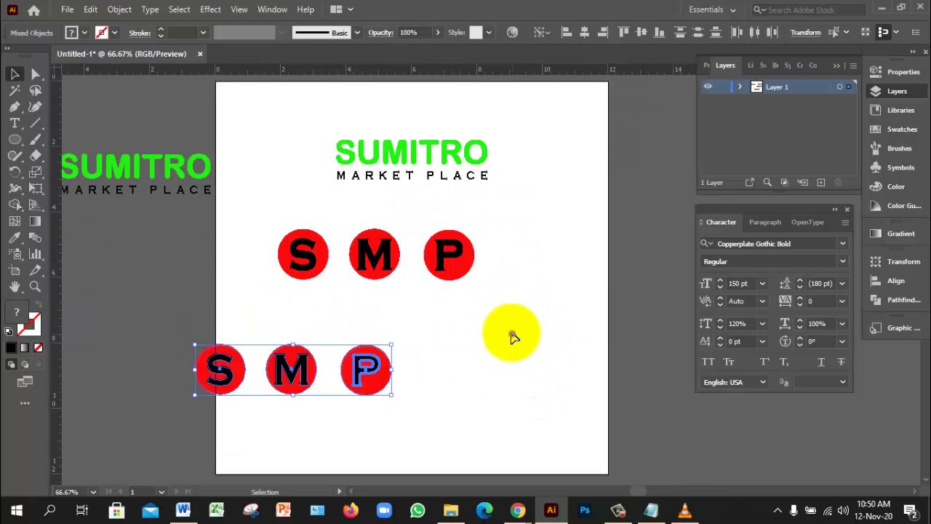
left_click(512, 333)
Group each letter of the upper S, M, P row with its own red circle
left_click_drag(270, 214, 325, 286)
left_click(486, 331)
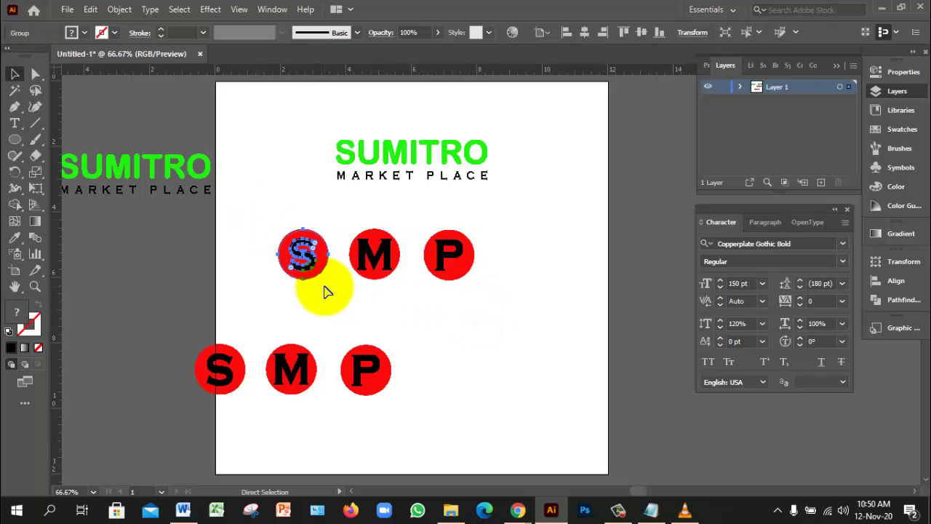
left_click(387, 313)
left_click_drag(347, 221, 391, 282)
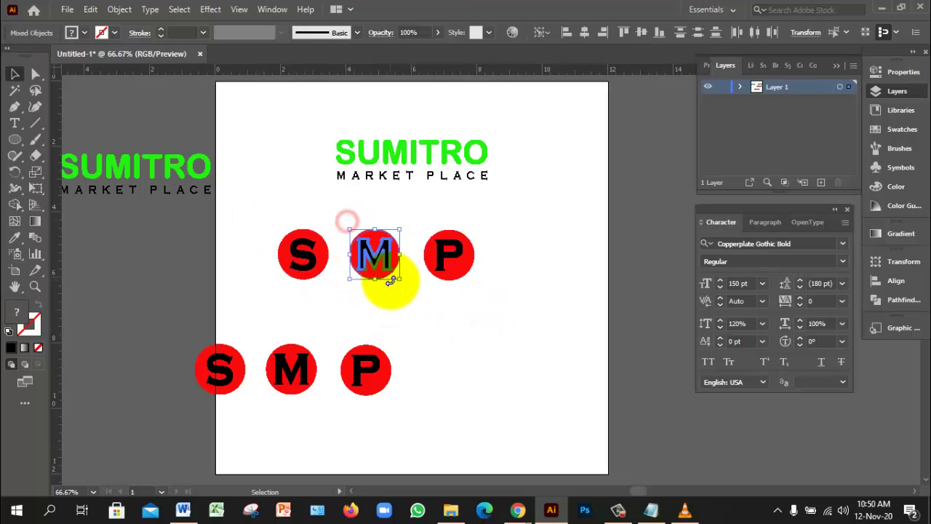
left_click(424, 319)
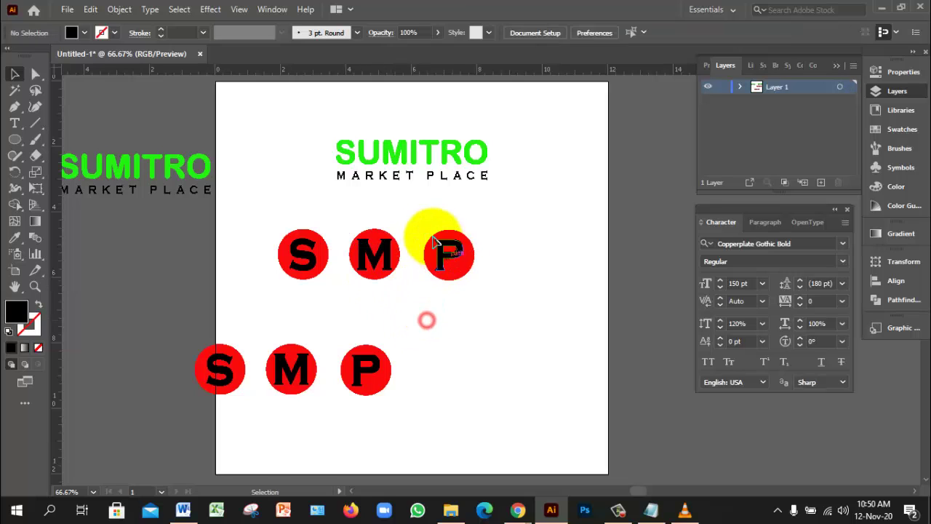
left_click_drag(427, 215, 486, 284)
key("ctrl+g")
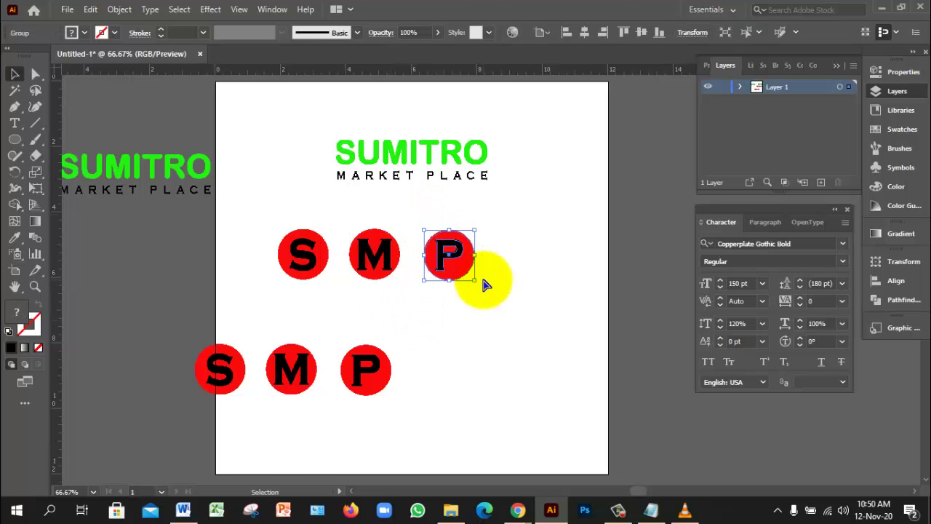
Save the document as an Illustrator 2020 file named Untitled-1 in a new folder 12-11-20 inside Tangail-5
key("ctrl+s")
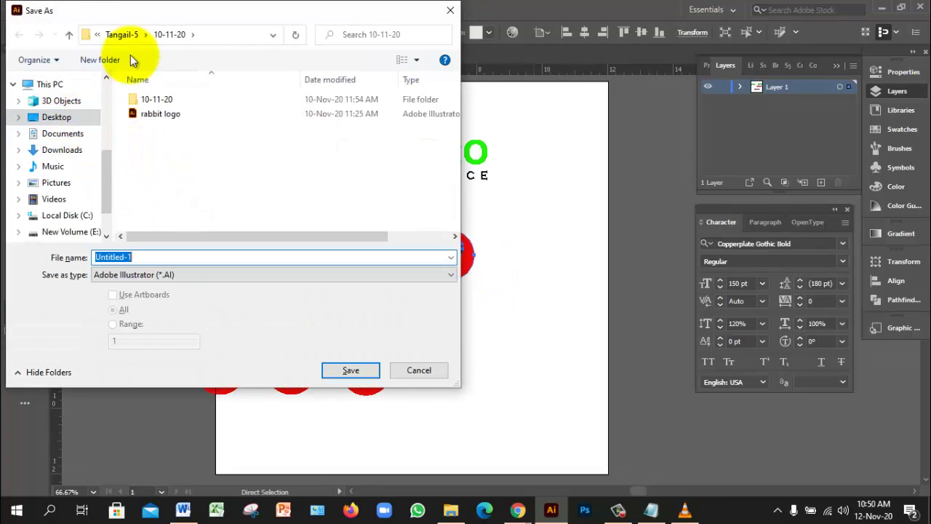
left_click(123, 34)
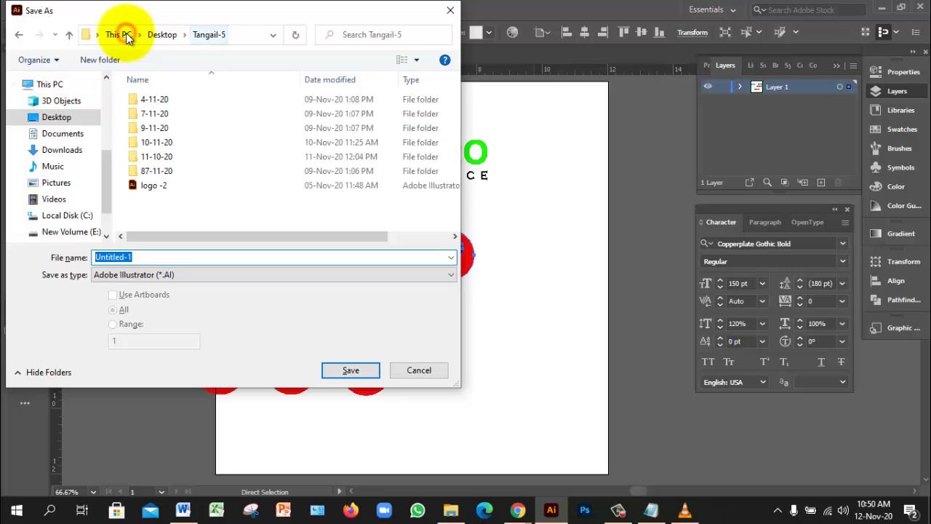
left_click(186, 207)
key("ctrl+shift+n")
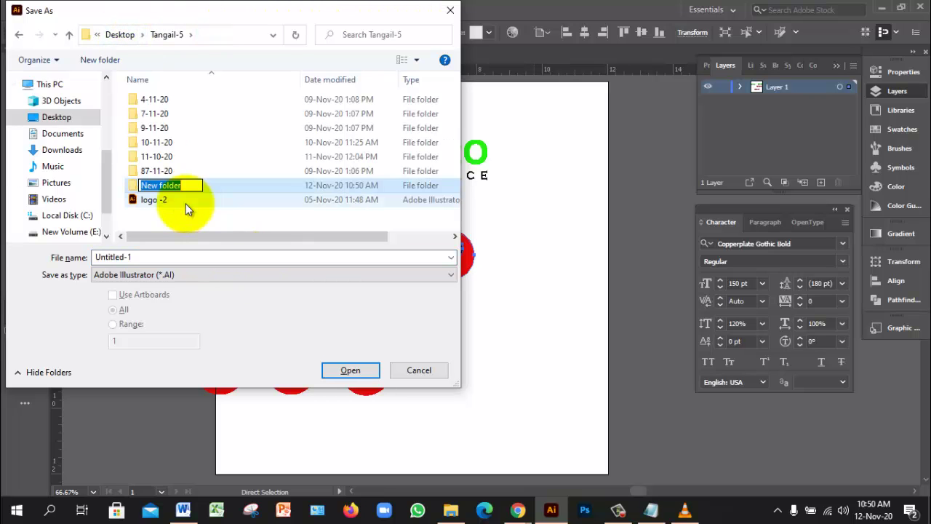
type("12-")
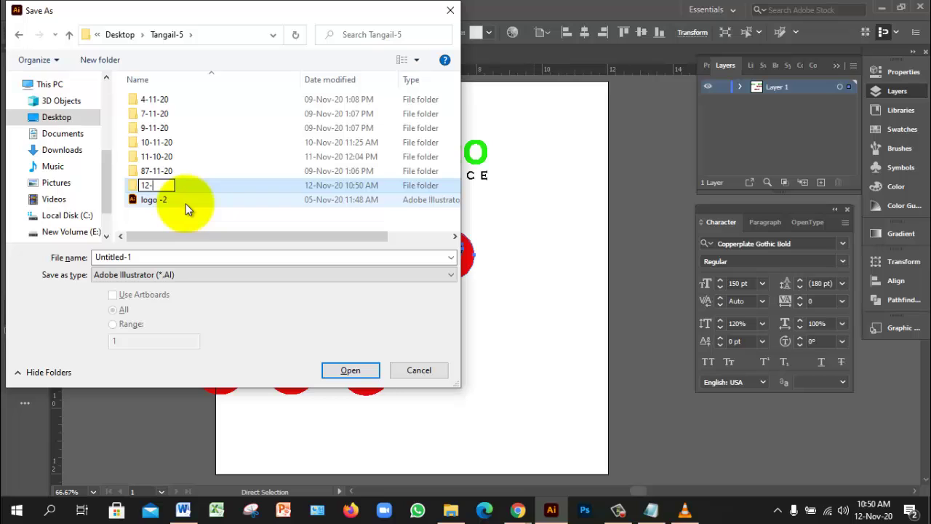
type("11-20")
left_click(187, 207)
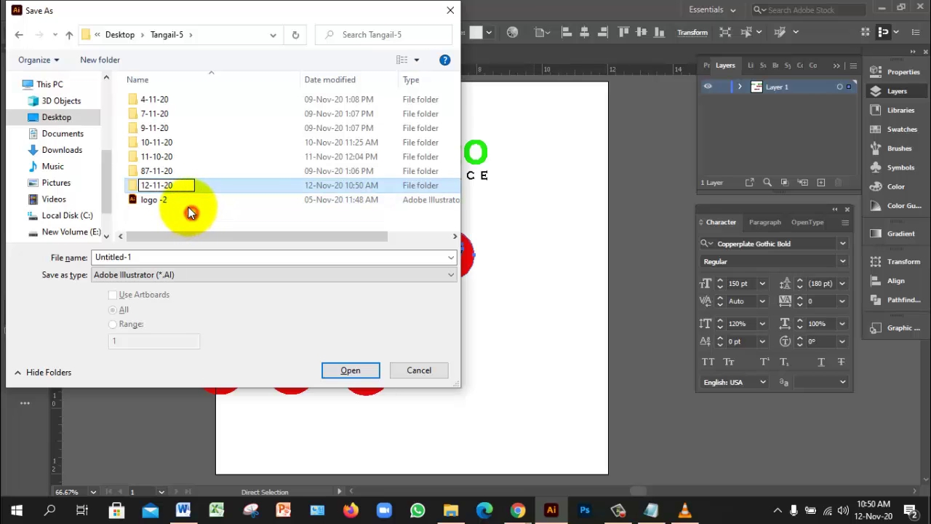
double_click(168, 185)
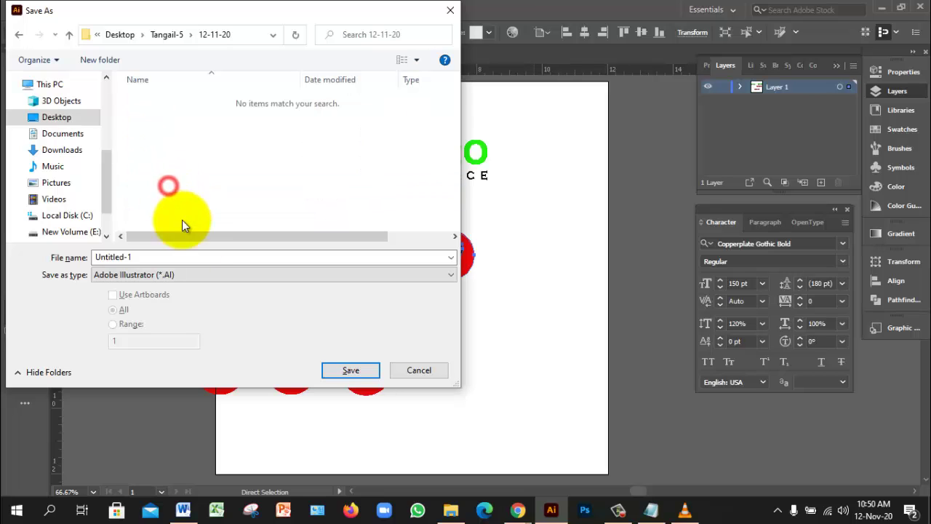
left_click(340, 371)
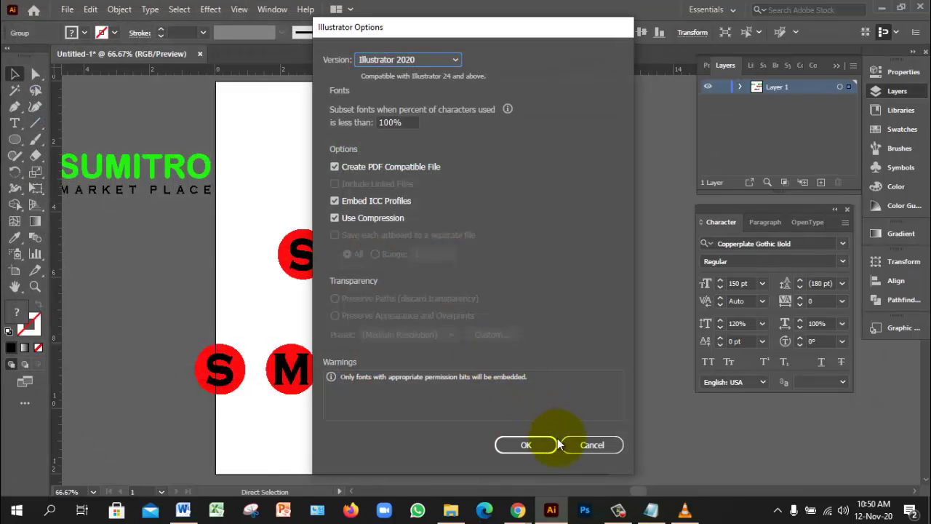
left_click(539, 442)
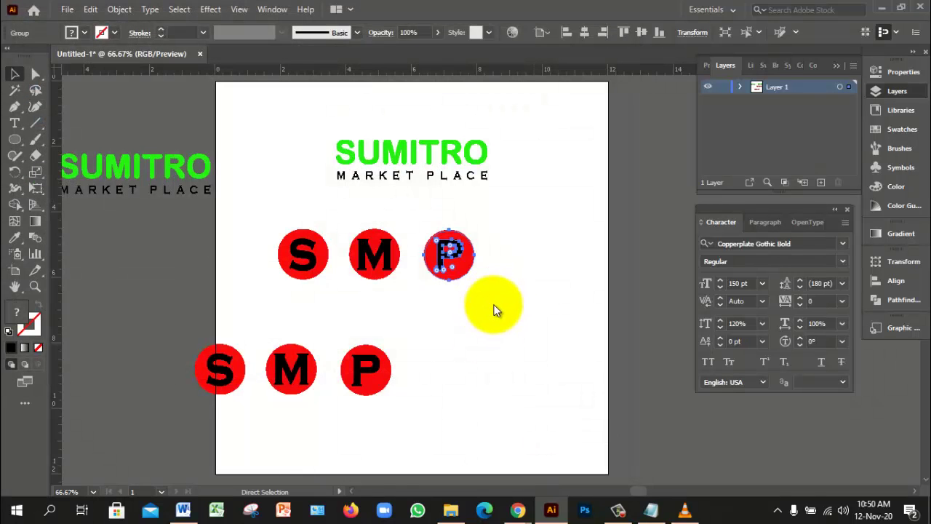
Select the three lettered red circles of the upper row and move them directly above the SUMITRO wordmark
key("v")
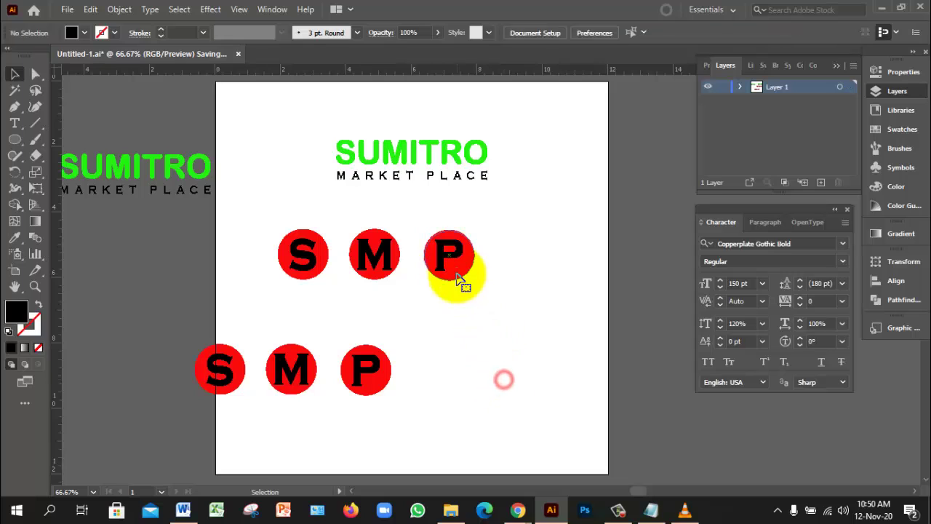
left_click(379, 263)
left_click(300, 252)
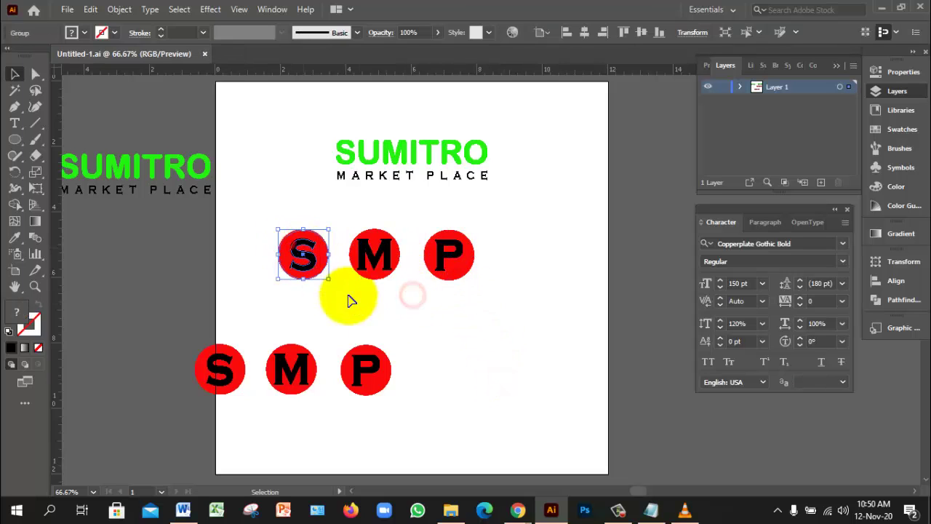
left_click(395, 316)
left_click_drag(264, 216, 540, 325)
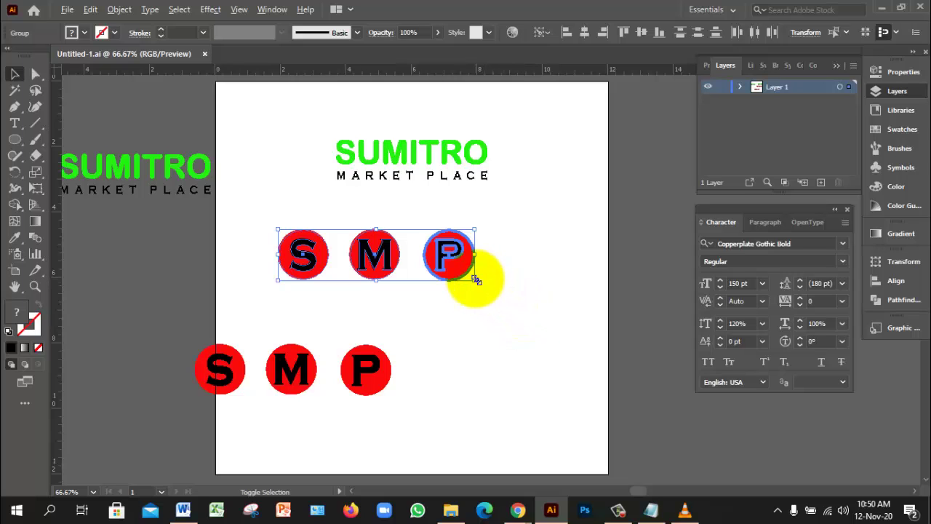
left_click_drag(465, 275, 486, 131)
Scale the lettered circle row down proportionally to nearly the width of the word SUMITRO
key("ctrl+equal")
key("ctrl+equal")
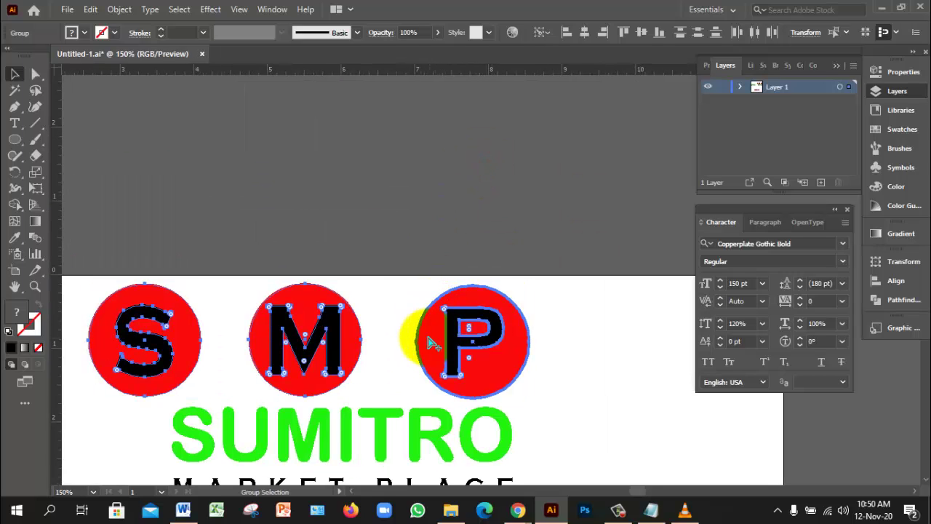
key("ctrl+minus")
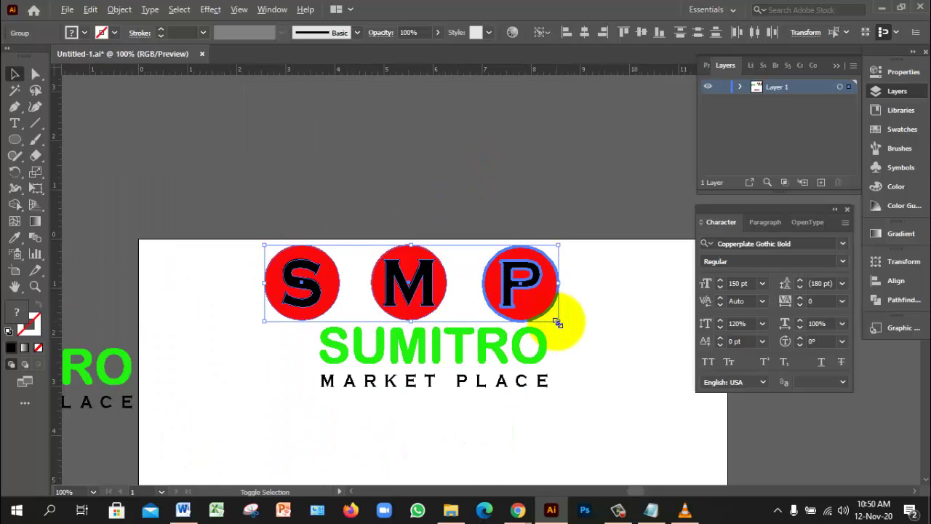
left_click_drag(558, 323, 530, 312)
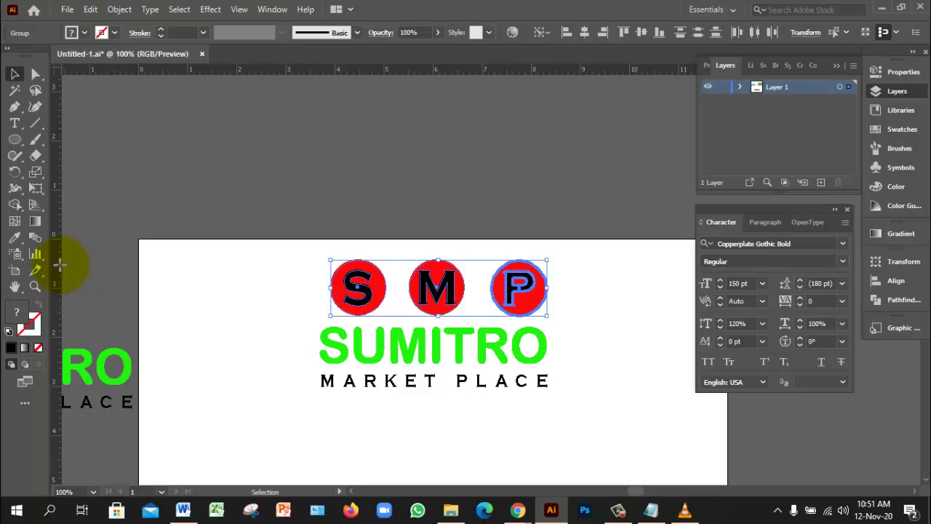
Place two vertical guides, one at the start and one at the end of the word SUMITRO
left_click_drag(59, 265, 318, 315)
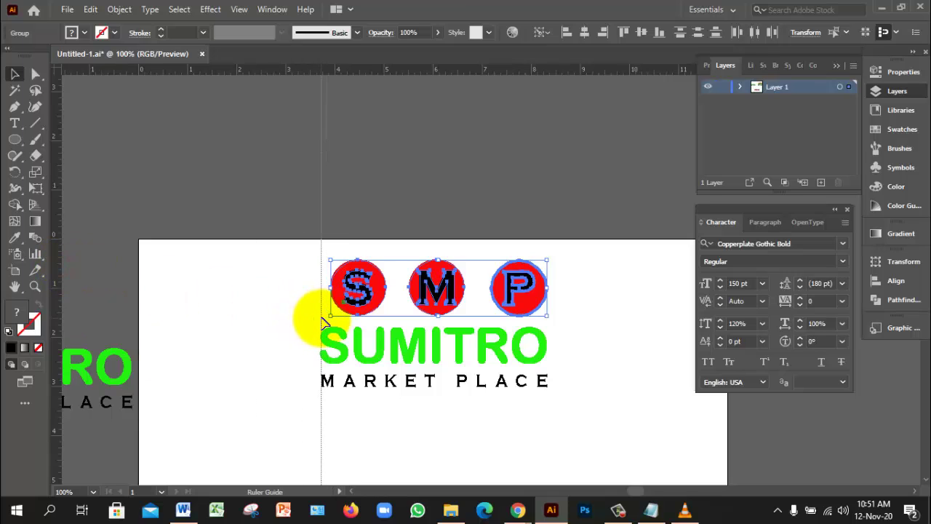
left_click_drag(322, 318, 321, 318)
left_click_drag(64, 272, 545, 374)
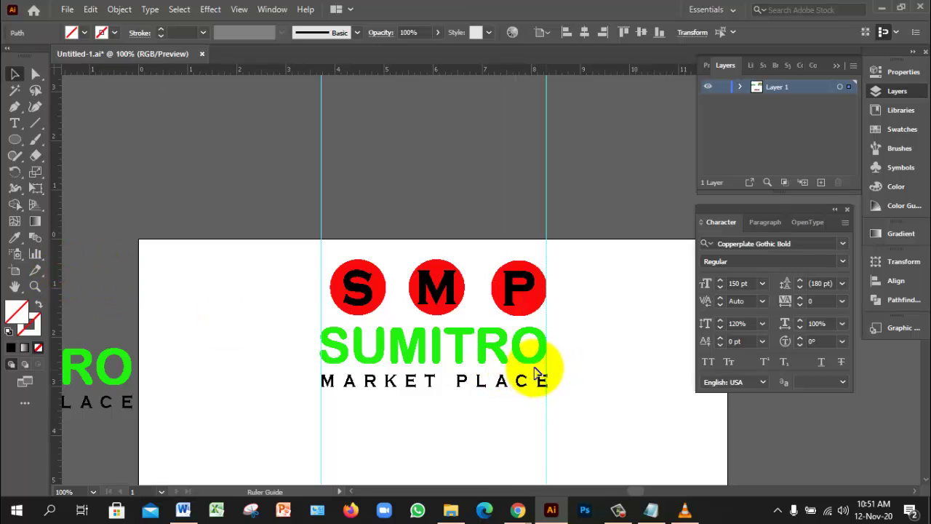
key("ctrl+shift+a")
Select the P, M and S circles above SUMITRO and enlarge them slightly together
left_click(507, 297)
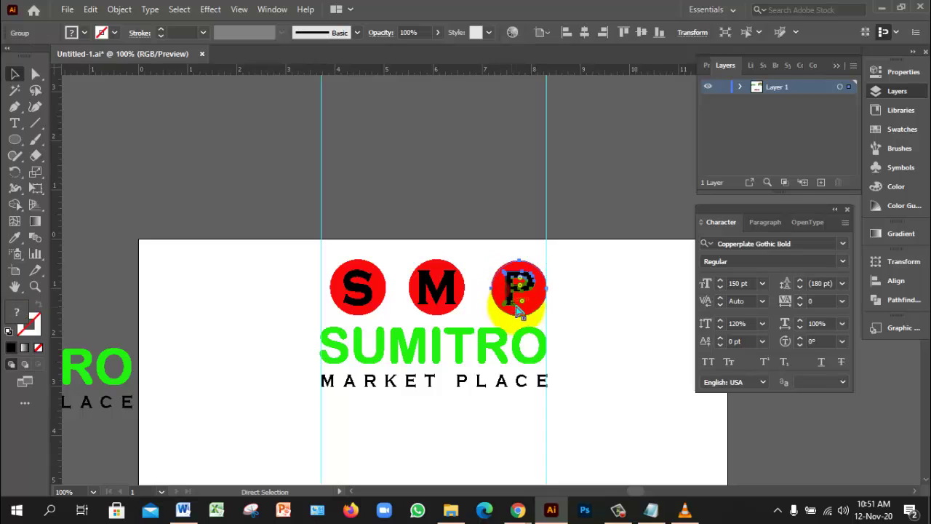
key("ctrl+plus")
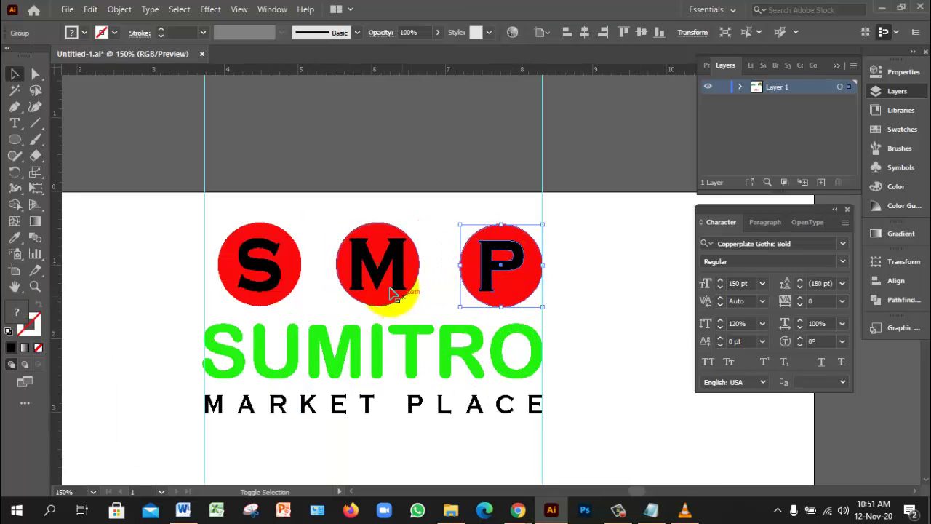
left_click(368, 288, "shift")
left_click(273, 280, "shift")
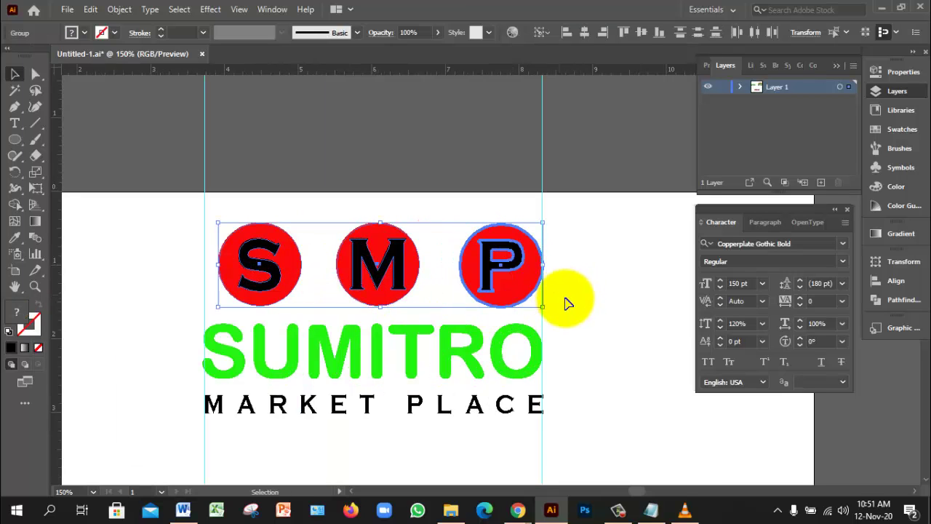
mouse_move(217, 222)
left_mouse_down()
mouse_move(206, 220)
mouse_move(214, 221)
left_mouse_up()
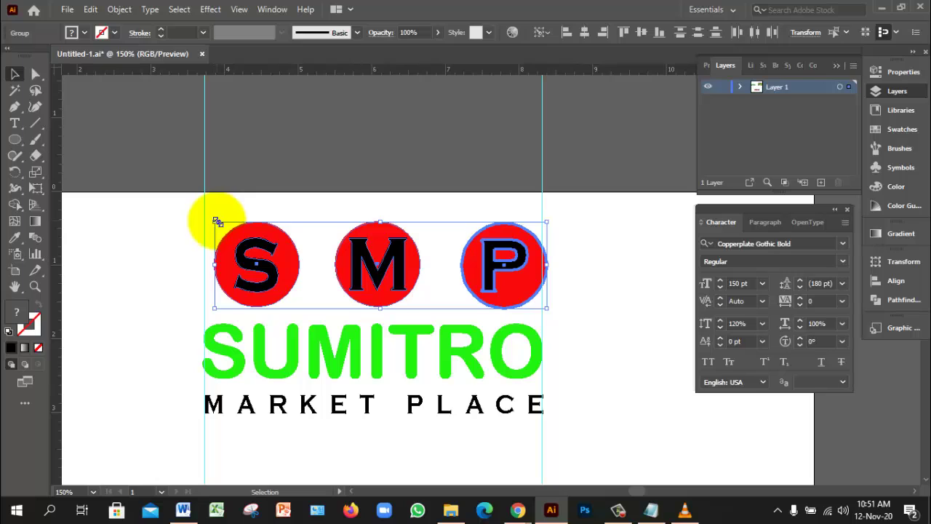
Nudge the lettered circle row leftward so it sits between the two vertical guides
key("Left")
key("Left")
key("Left")
key("Left")
key("Left")
key("Left")
key("Left")
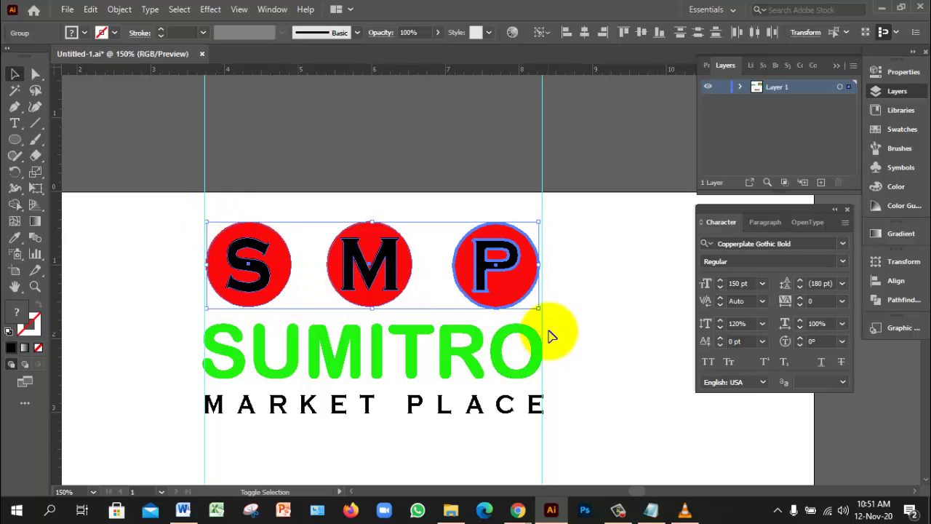
Enlarge the circle row to reach both guides, about 4.56 in wide and 1.18 in high, and deselect it
left_click_drag(538, 308, 545, 313)
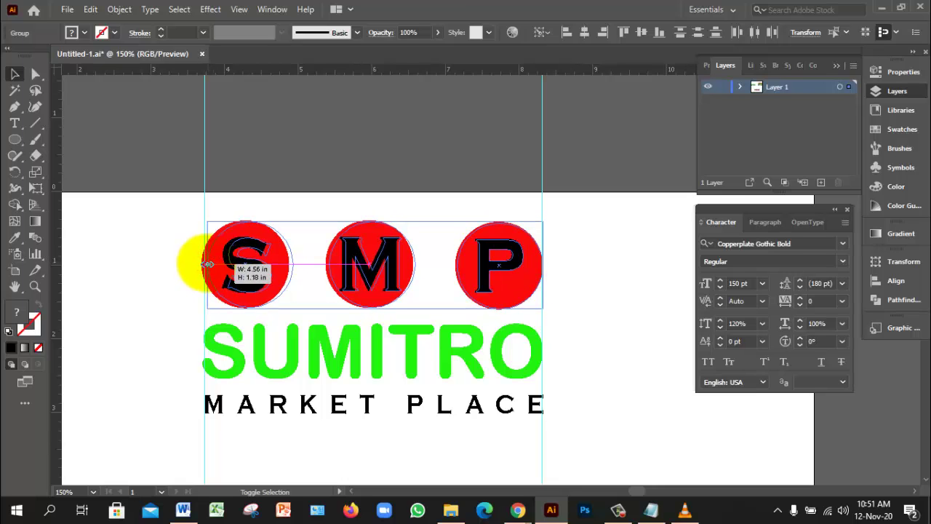
left_click_drag(201, 263, 201, 261)
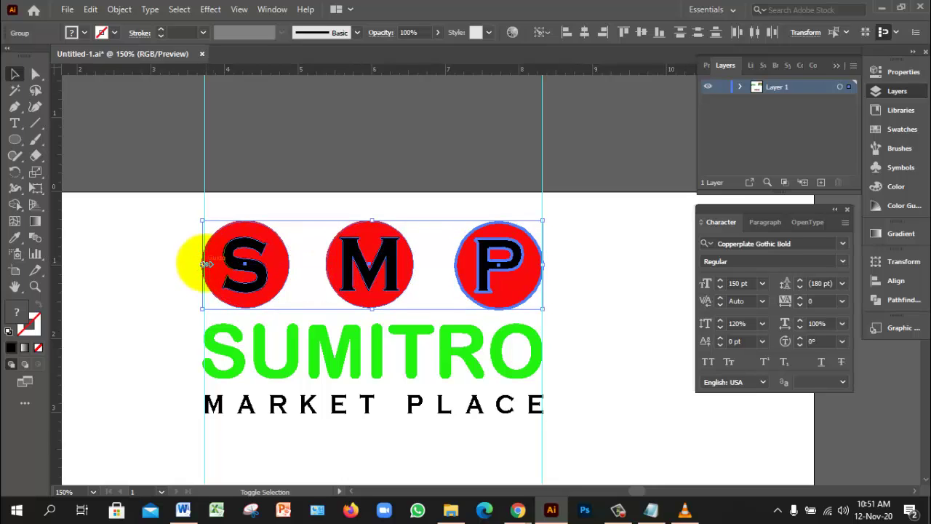
left_click(591, 332)
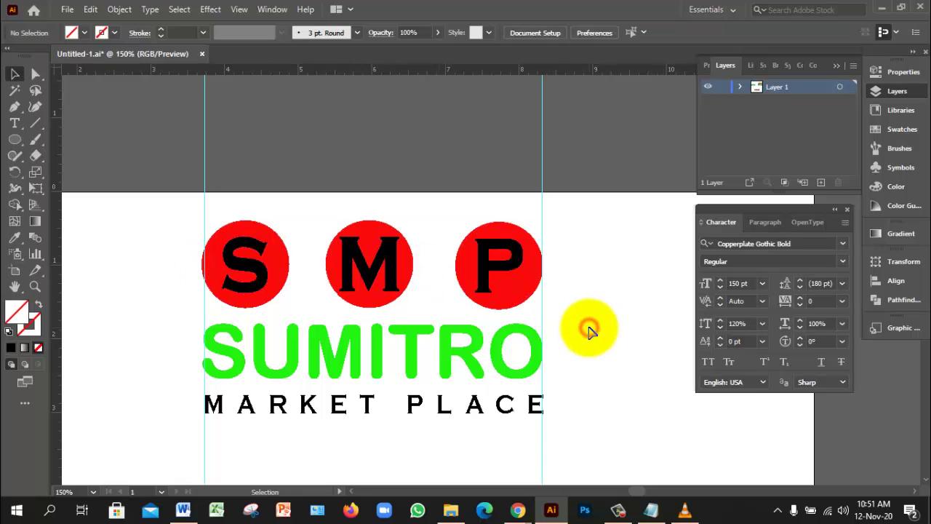
Select the S, M and P circles above SUMITRO and set their alignment reference to the selection
scroll(591, 332, "down", 1)
left_click(249, 211)
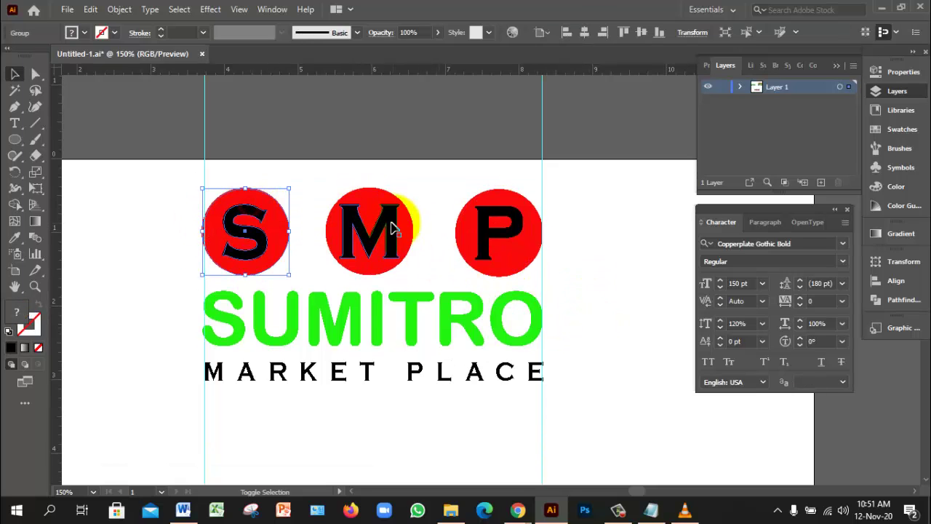
left_click(386, 227, "shift")
left_click(491, 226, "shift")
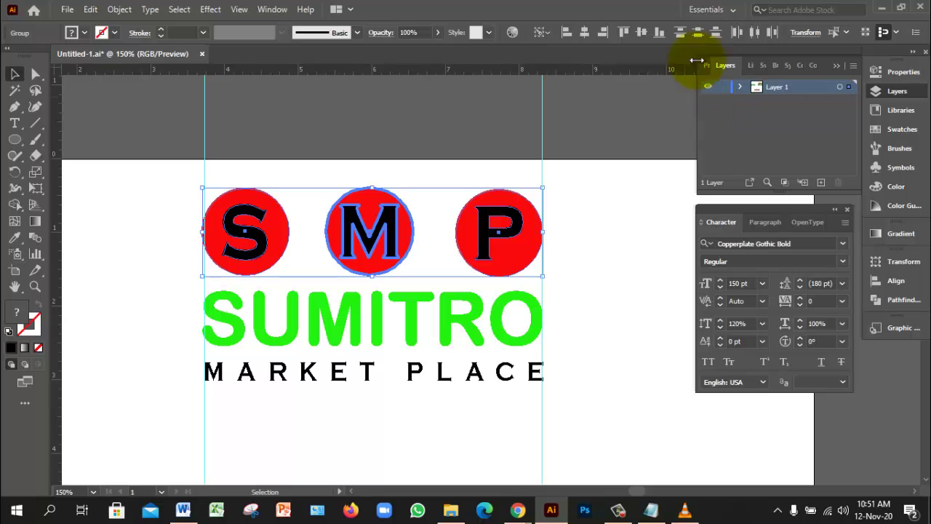
left_click(544, 33)
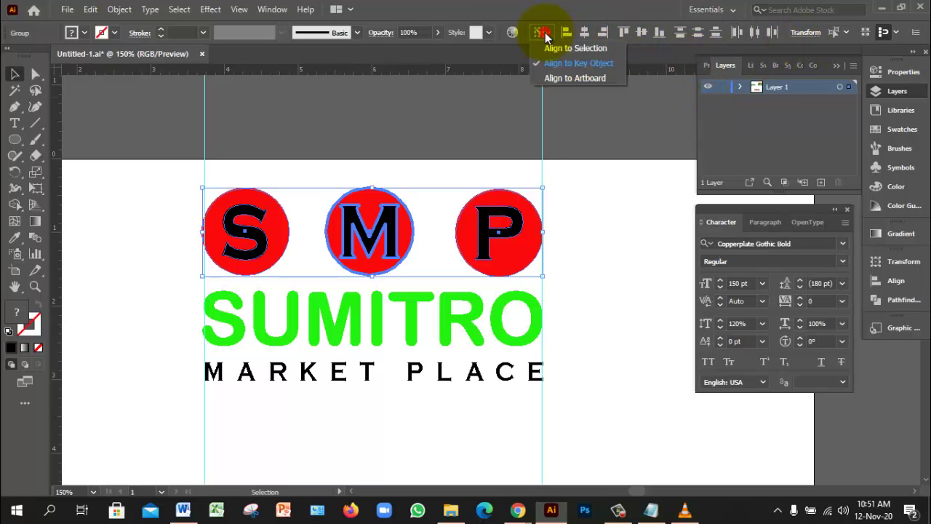
left_click(566, 52)
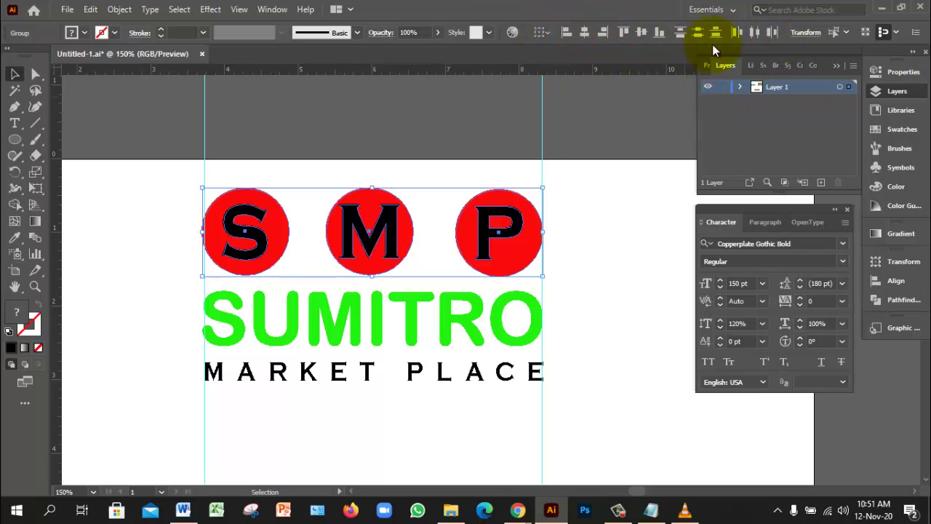
left_click(803, 35)
left_click(800, 35)
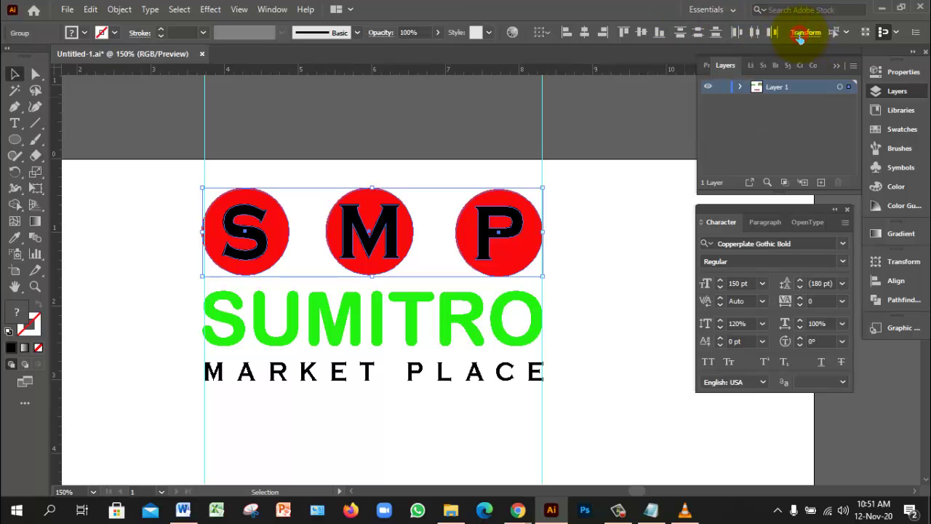
left_click(547, 33)
left_click(551, 36)
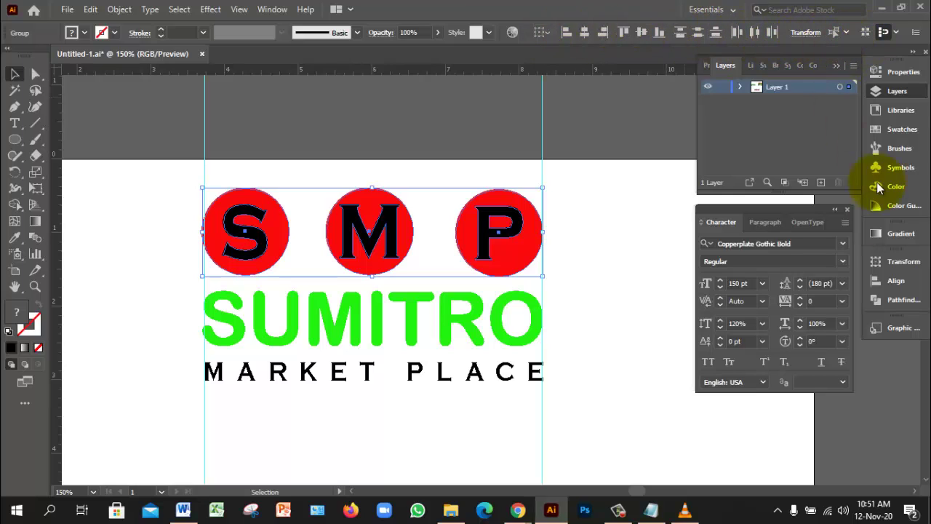
Distribute the horizontal spacing evenly between the three lettered circles and deselect them
left_click(905, 286)
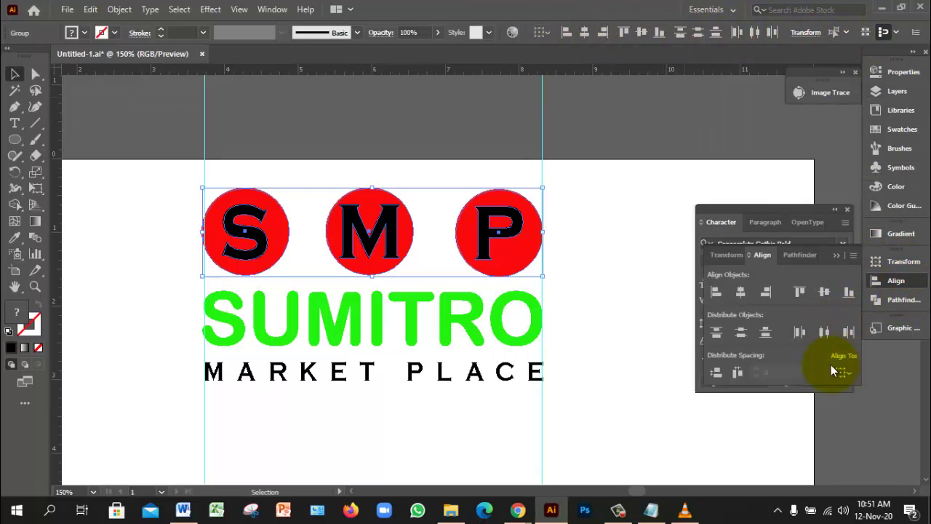
left_click(735, 374)
left_click(609, 235)
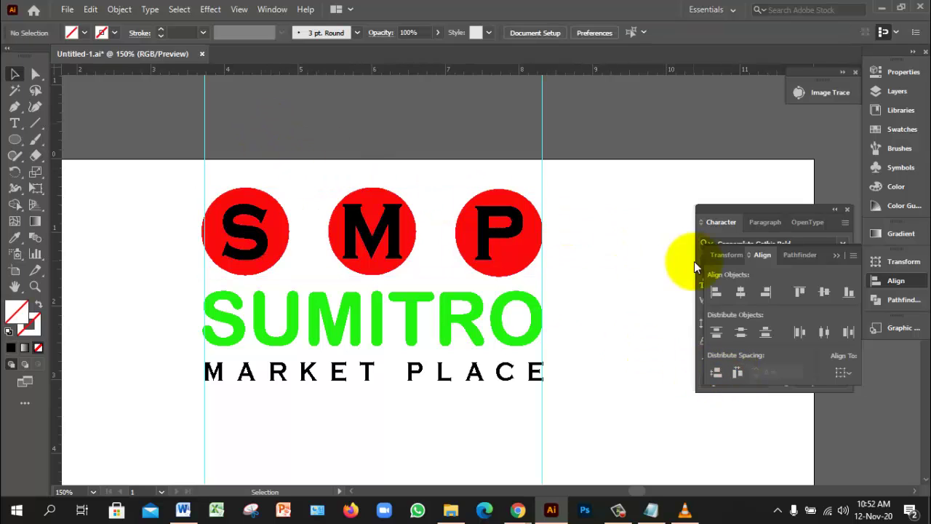
scroll(575, 238, "down", 1)
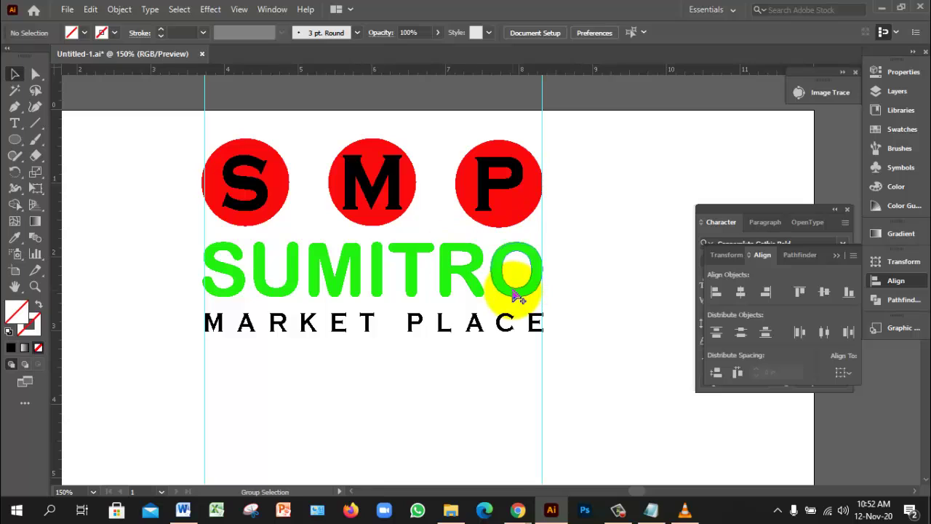
scroll(502, 306, "down", 3)
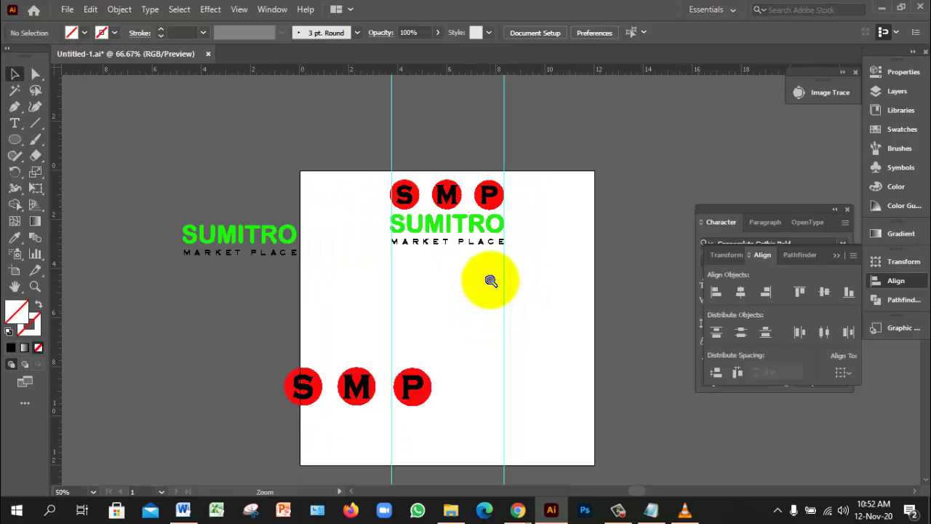
scroll(491, 281, "up", 1)
scroll(480, 279, "down", 2)
left_click_drag(467, 272, 497, 279)
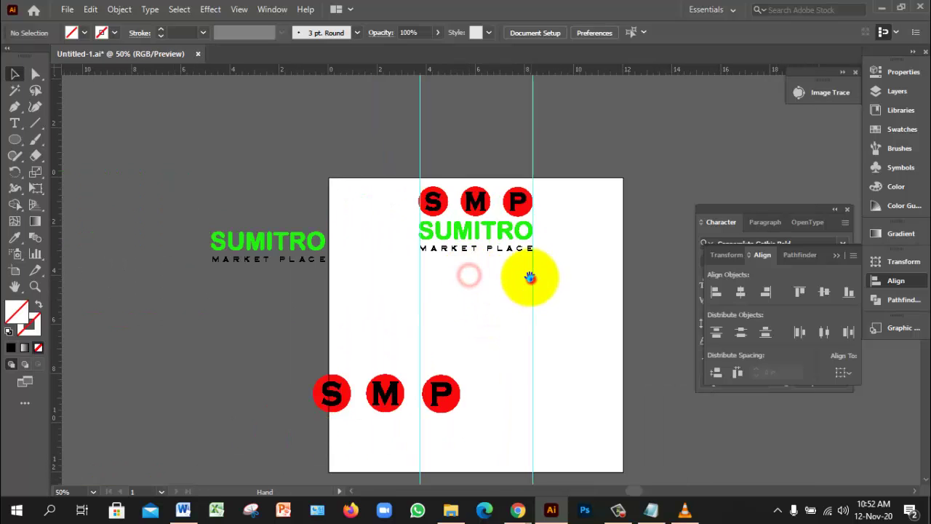
Delete the two vertical guides crossing the artboard and leave nothing selected
left_click_drag(411, 276, 554, 317)
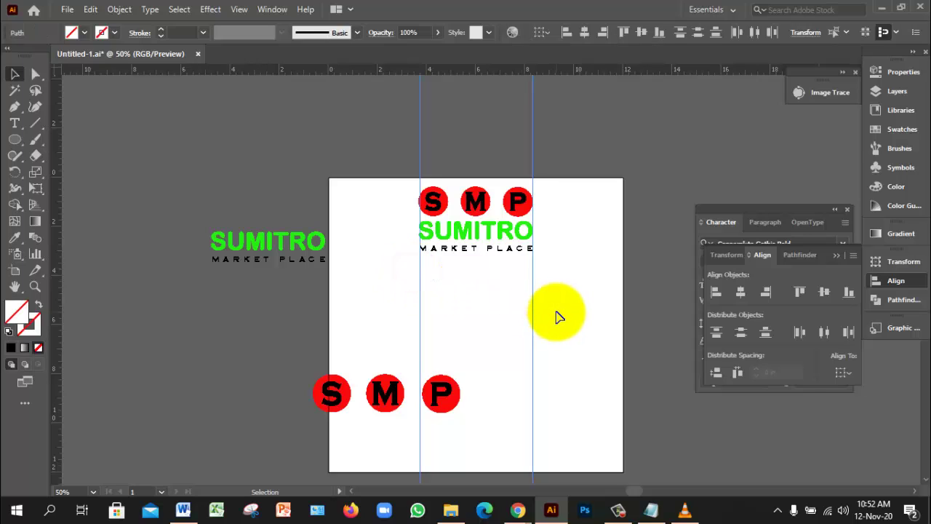
key("Delete")
left_click(555, 312)
Duplicate the complete logo onto the pasteboard above the spare SUMITRO text, and delete the circle row from the artboard original
left_click_drag(393, 183, 551, 277)
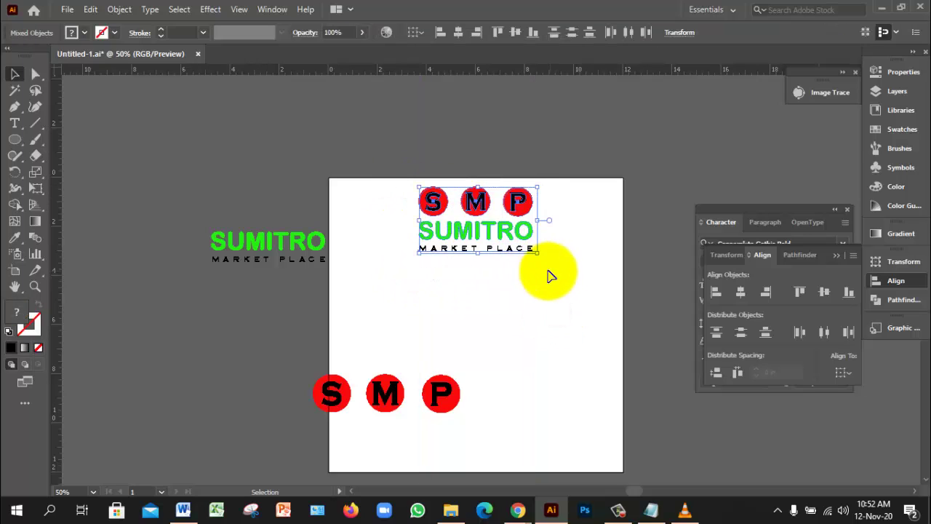
left_click_drag(529, 245, 315, 197)
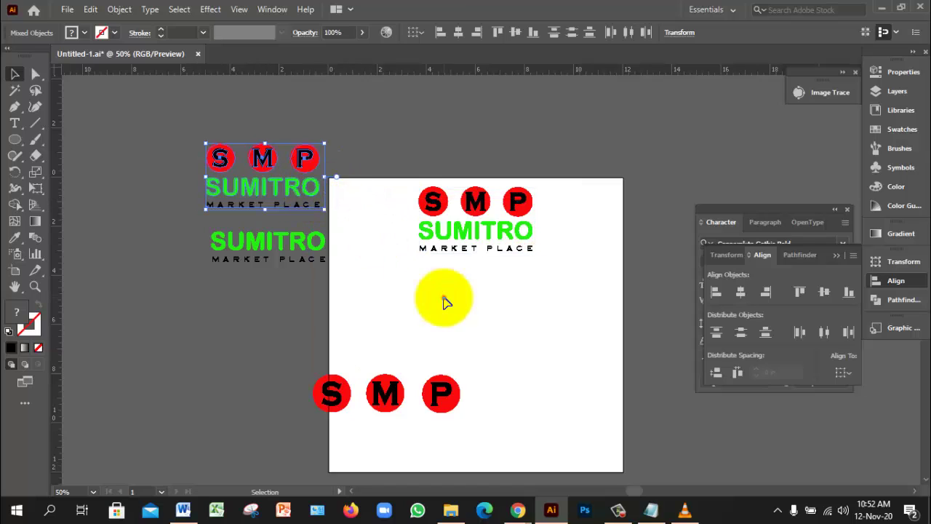
left_click(443, 298)
left_click_drag(412, 182, 542, 217)
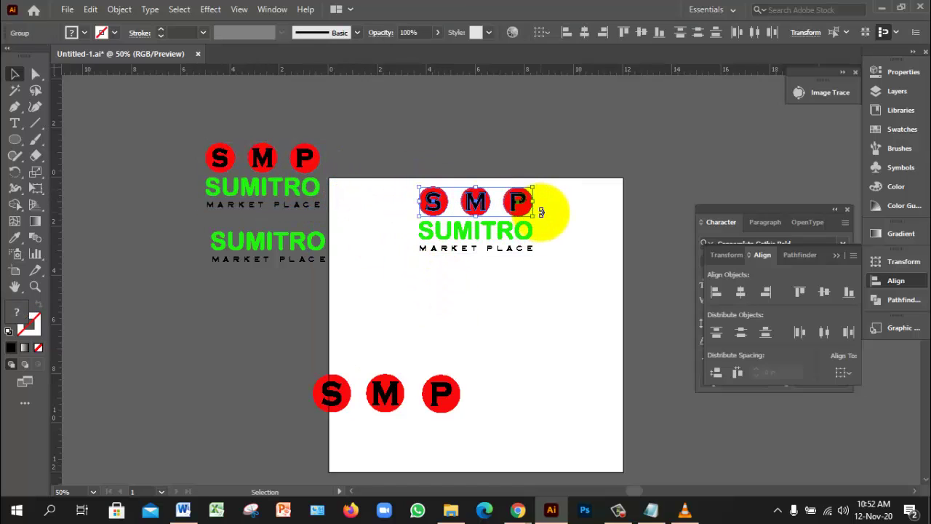
key("Delete")
Move the large S, M and P circle row fully onto the artboard, below the MARKET PLACE tagline
key("ctrl+=")
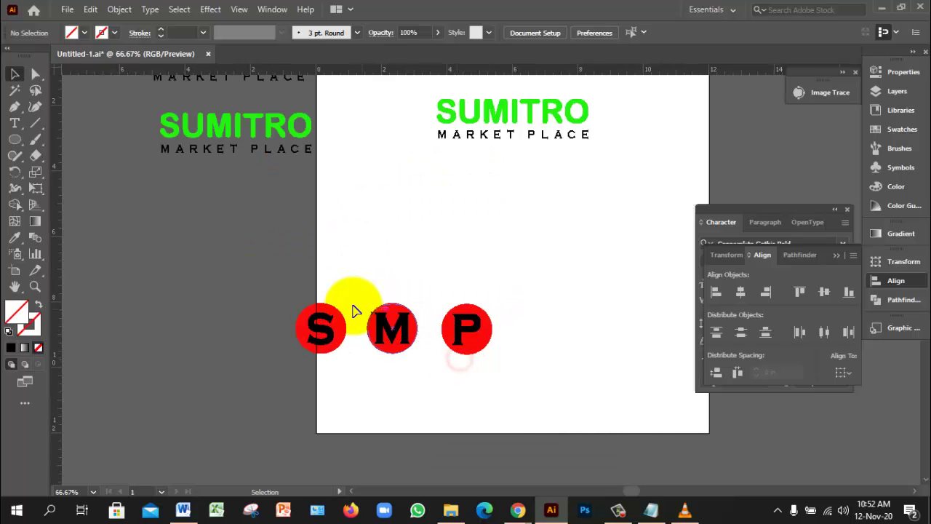
left_click_drag(294, 287, 426, 357)
left_click(406, 267)
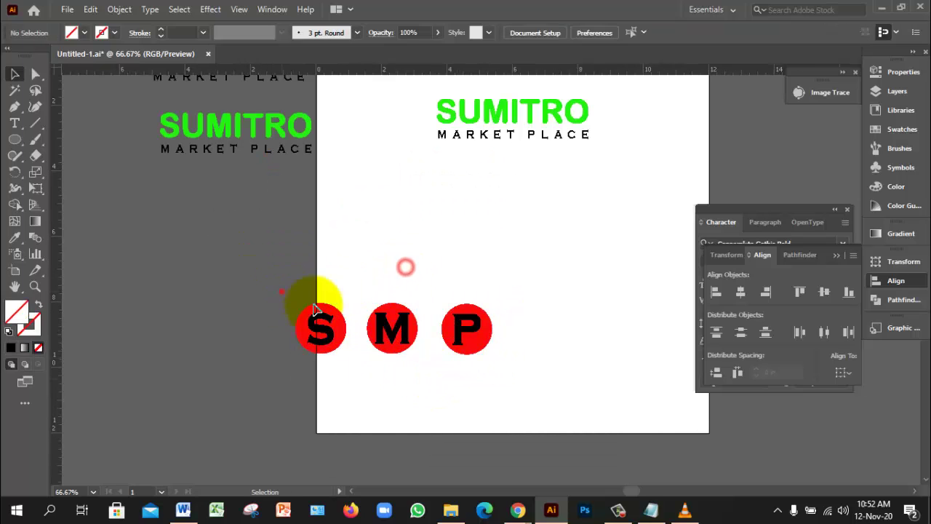
left_click_drag(282, 291, 488, 381)
left_click_drag(469, 331, 558, 255)
left_click(530, 303)
key("ctrl+=")
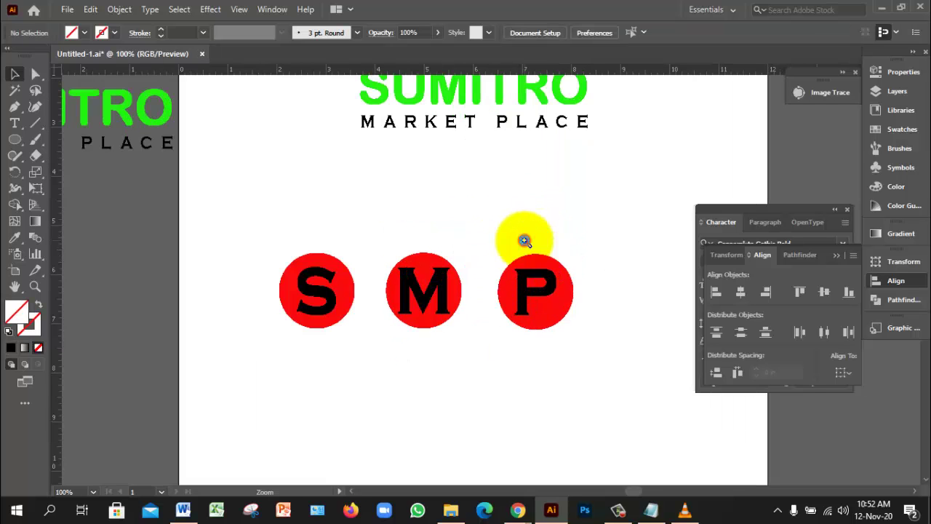
left_click(512, 245, "ctrl")
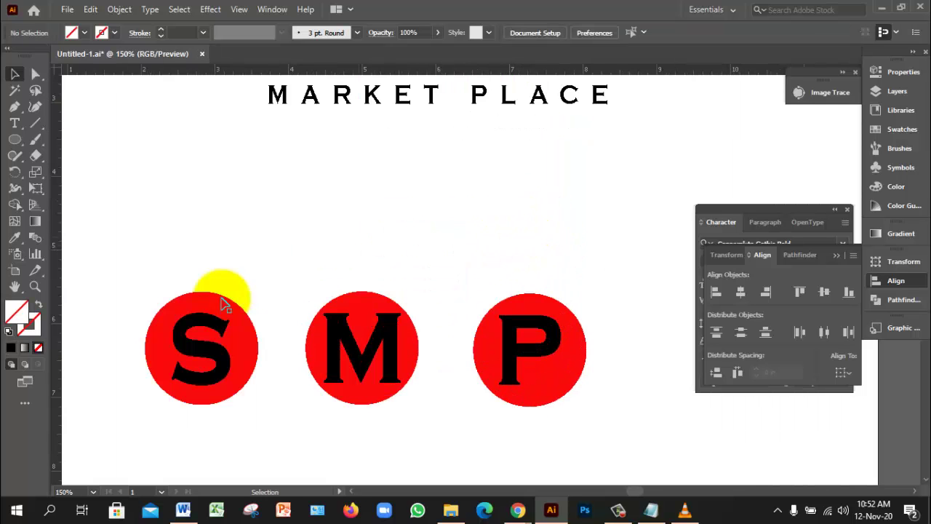
left_click(235, 357)
right_click(236, 346)
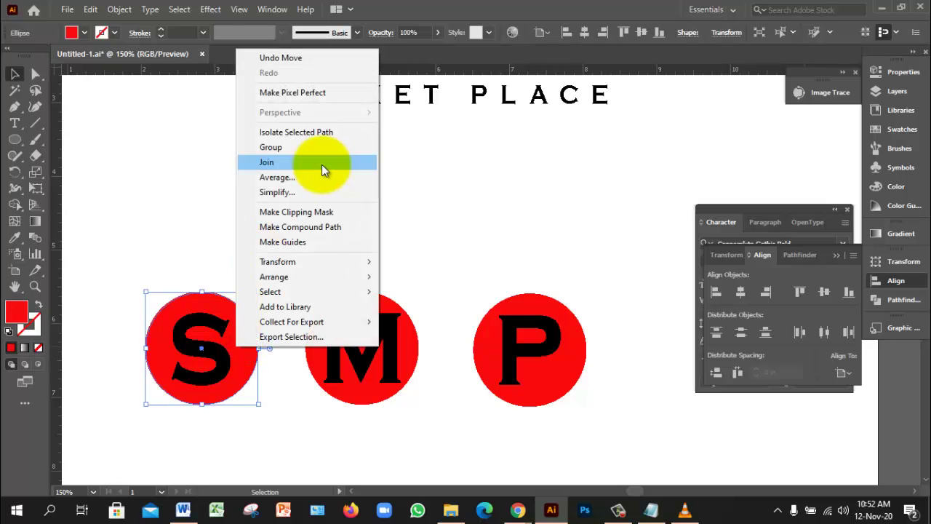
left_click(197, 212)
left_click(215, 328)
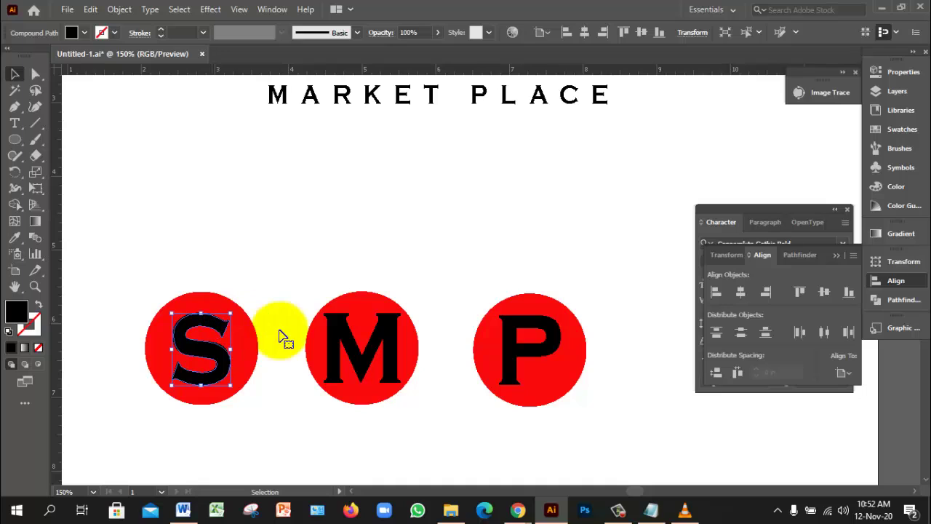
left_click(363, 354, "shift")
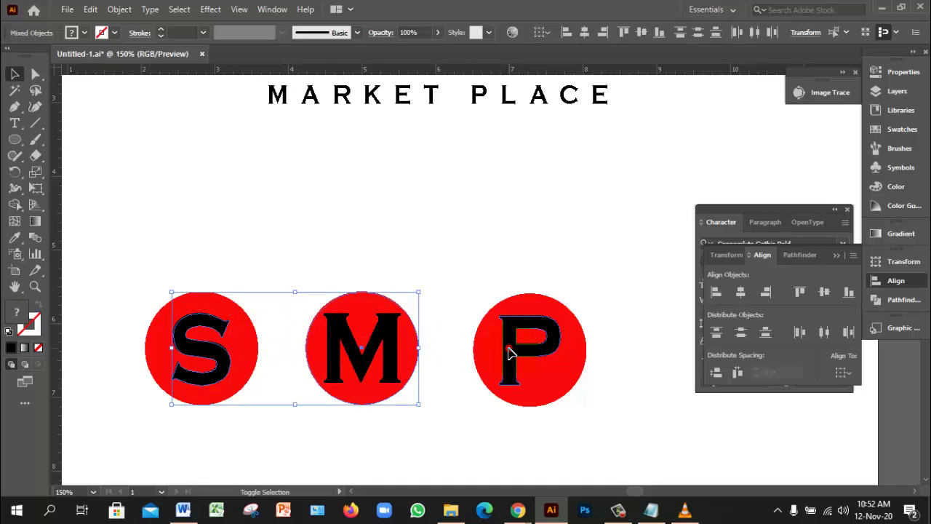
left_click(510, 354, "shift")
left_click_drag(510, 355, 494, 218)
key("ctrl+z")
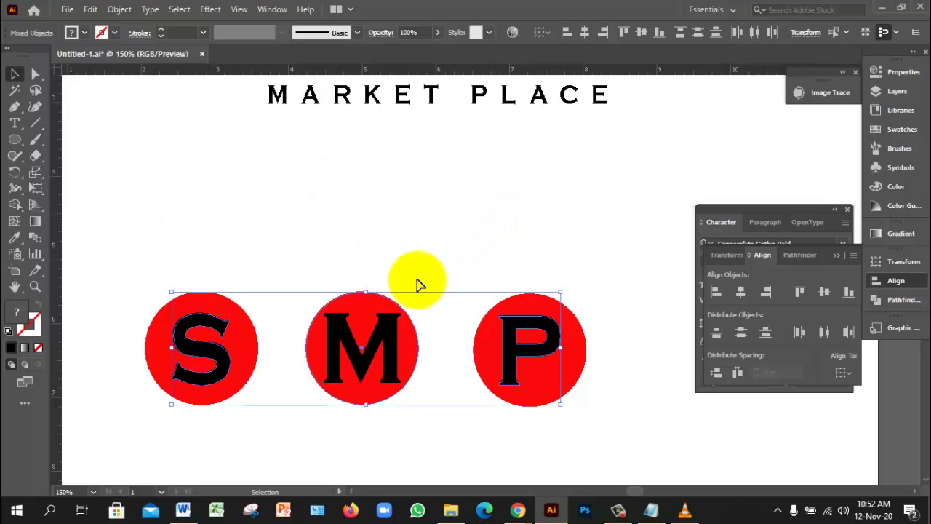
Move the letters S, M and P together out of their red circles into the empty space above them
left_click(411, 346, "shift")
left_click_drag(385, 337, 405, 225)
key("ctrl+z")
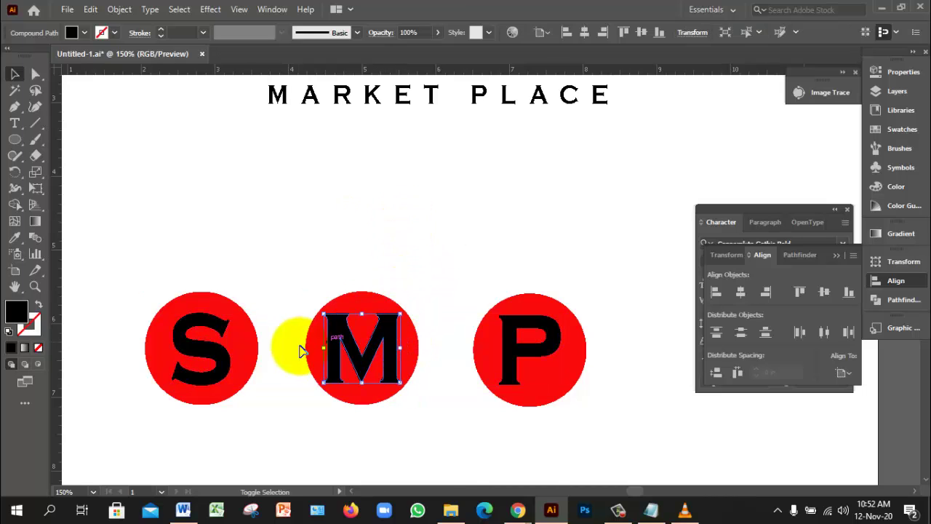
left_click(224, 366, "shift")
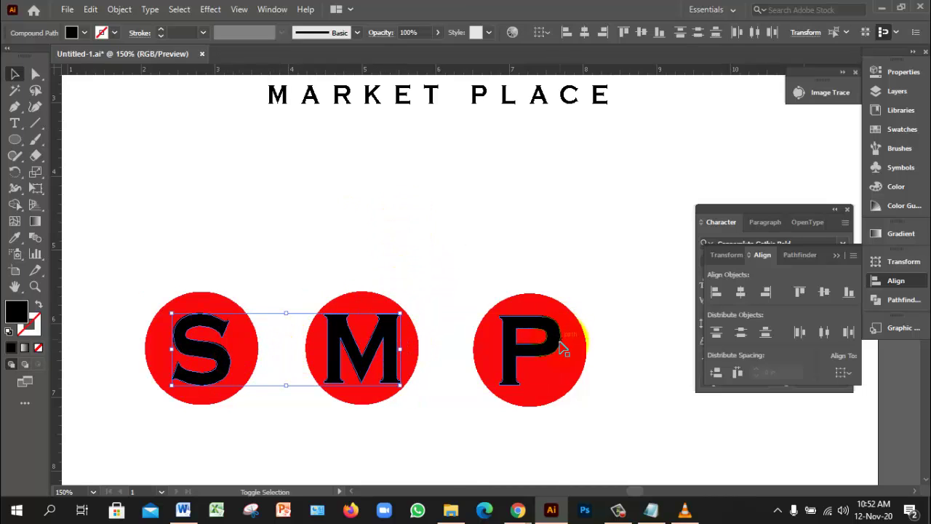
left_click_drag(550, 349, 566, 195)
left_click(603, 268)
Duplicate the first red circle in place and enlarge the copy slightly around its centre
left_click(226, 349)
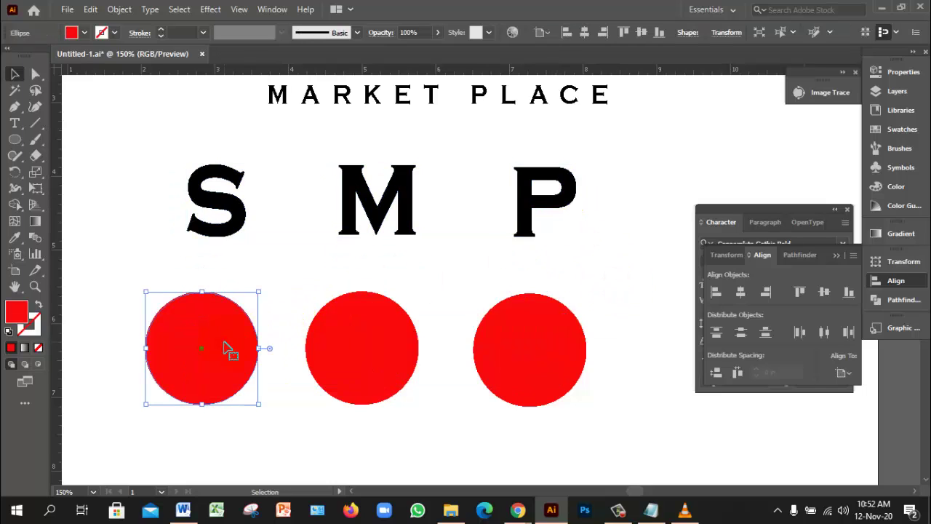
key("a")
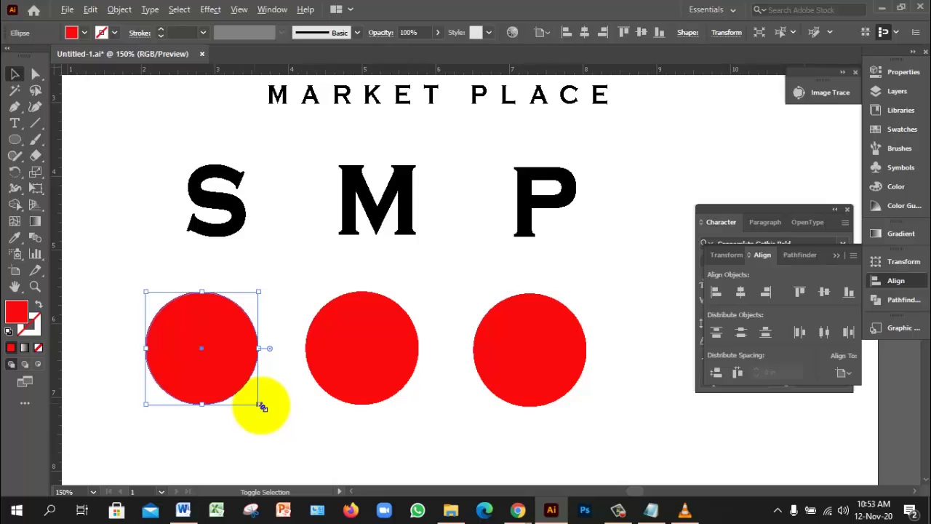
left_click_drag(259, 404, 267, 412)
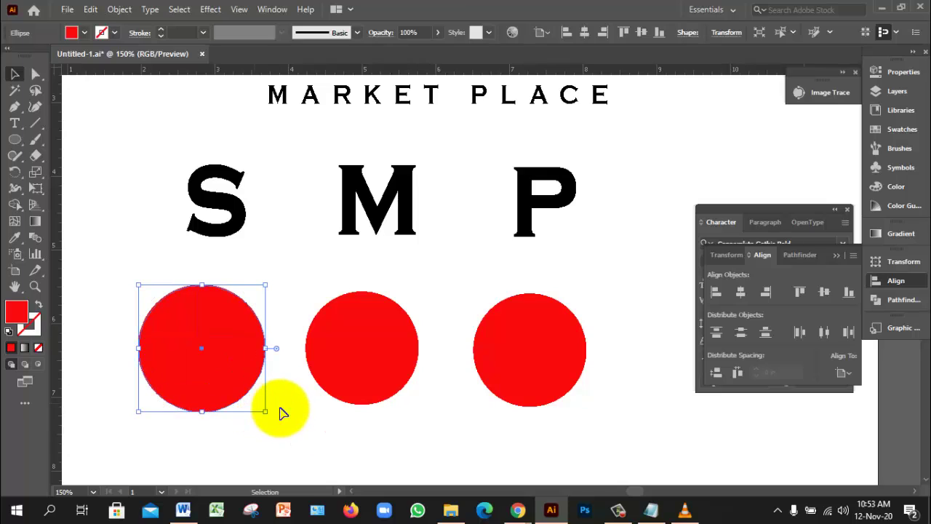
Fill the enlarged circle with near-black #050505 and send it to the back, behind the red circle
double_click(16, 316)
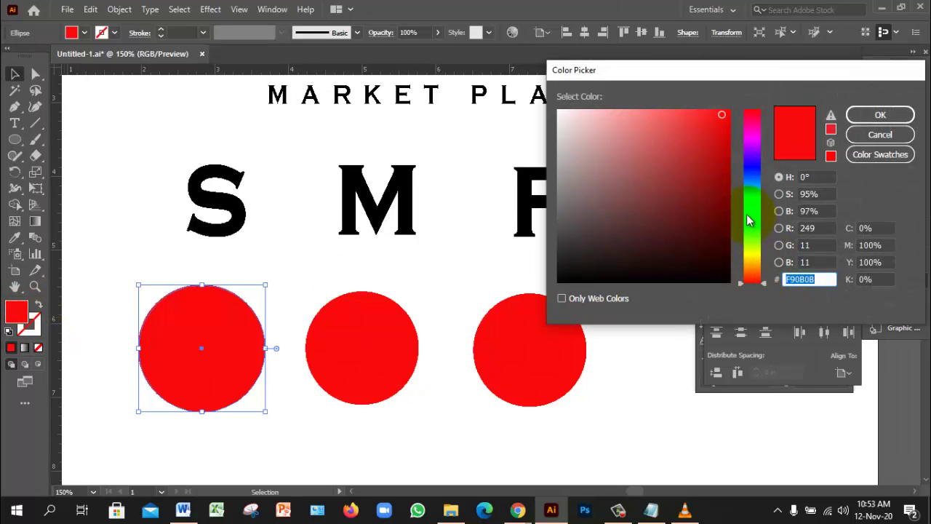
left_click(563, 278)
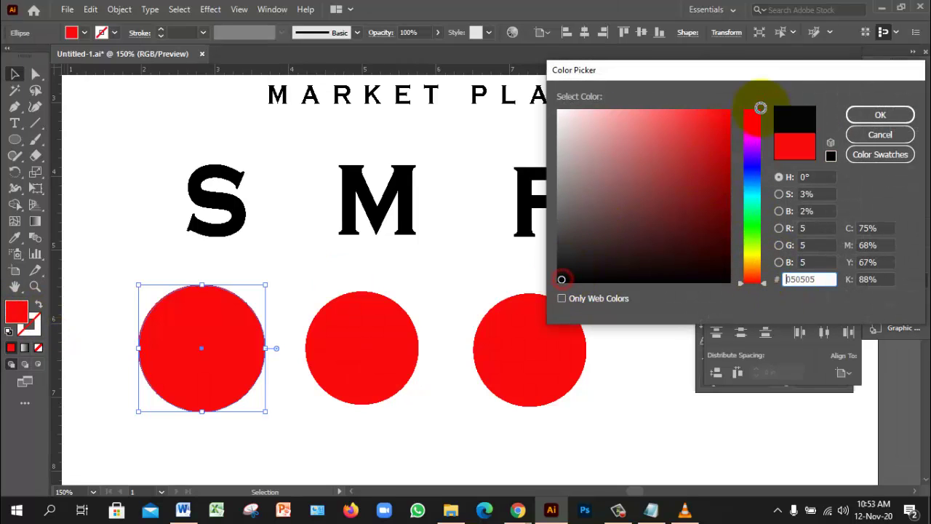
left_click(864, 115)
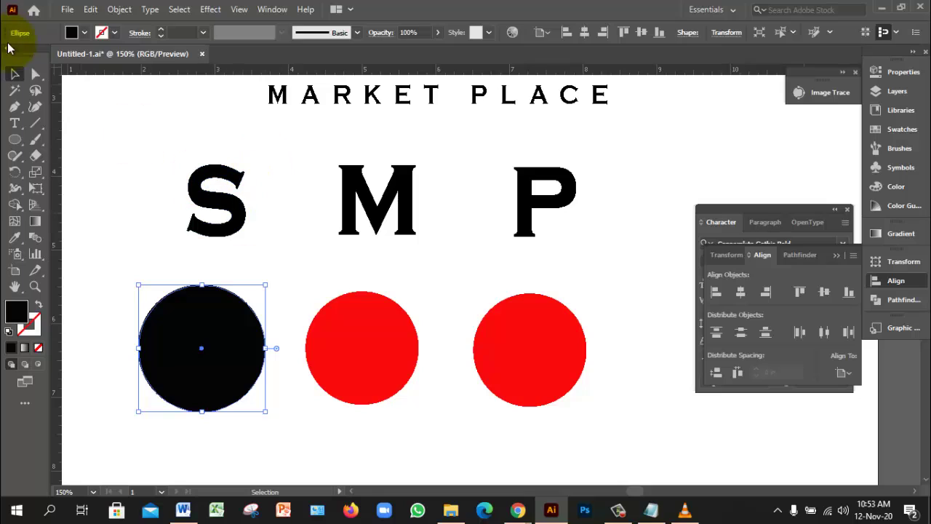
right_click(213, 306)
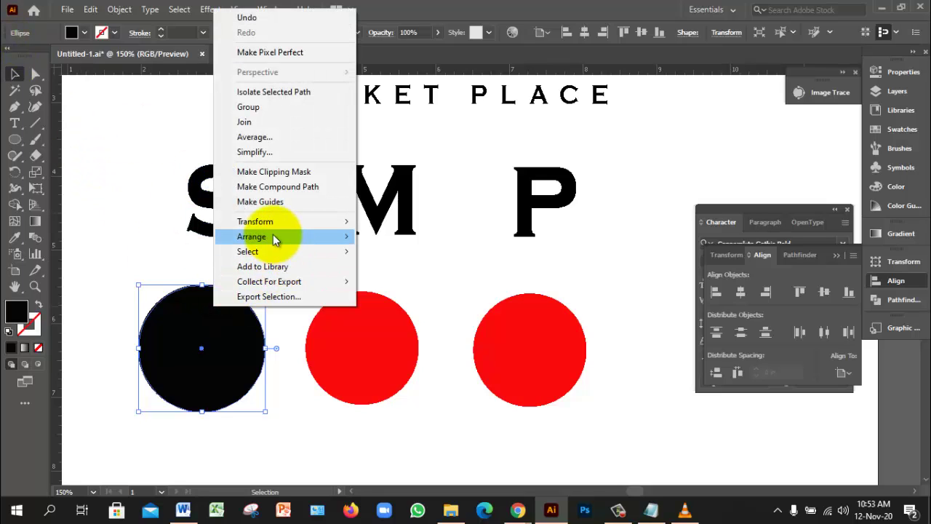
mouse_move(279, 235)
left_click(408, 280)
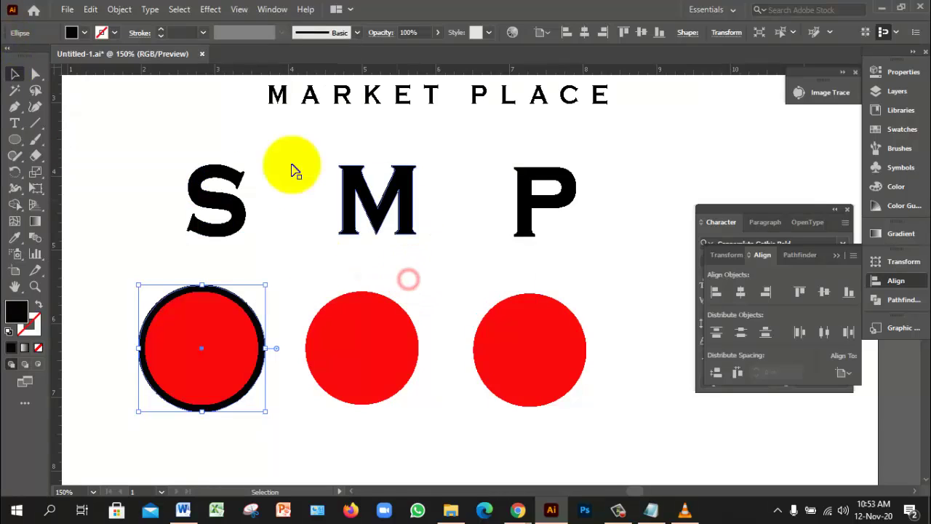
left_click(324, 445)
Add a white 4 pt stroke to the red circle inside the black one
left_click(240, 347)
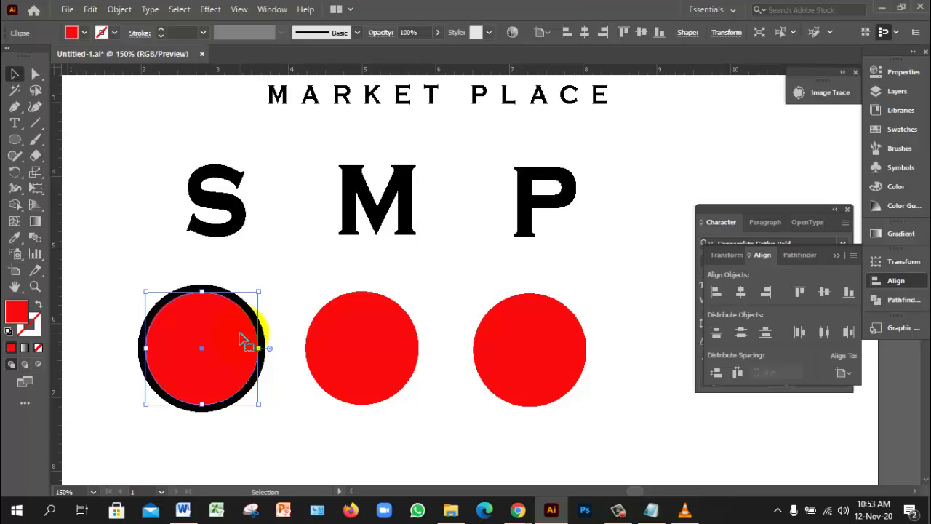
left_click(242, 335, "ctrl")
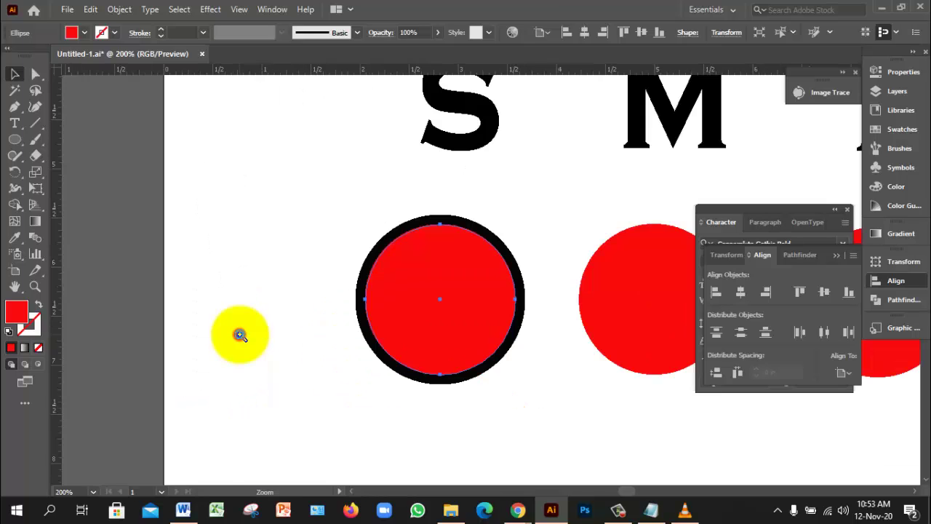
left_click(434, 313, "ctrl")
left_click_drag(443, 292, 399, 304)
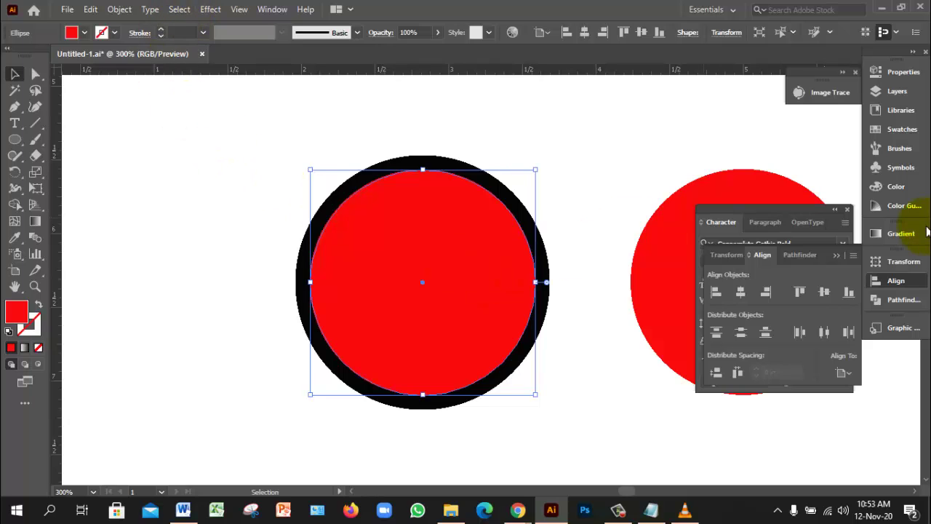
left_click(896, 72)
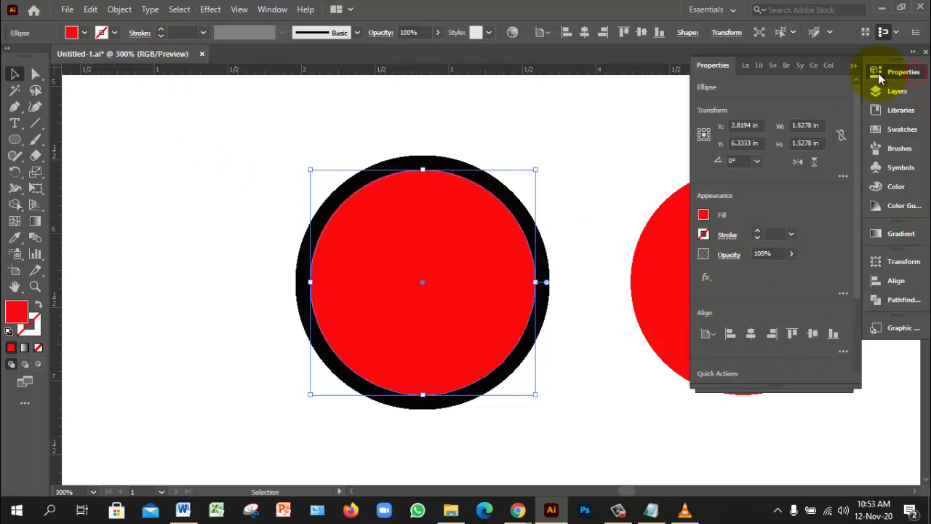
left_click(705, 237)
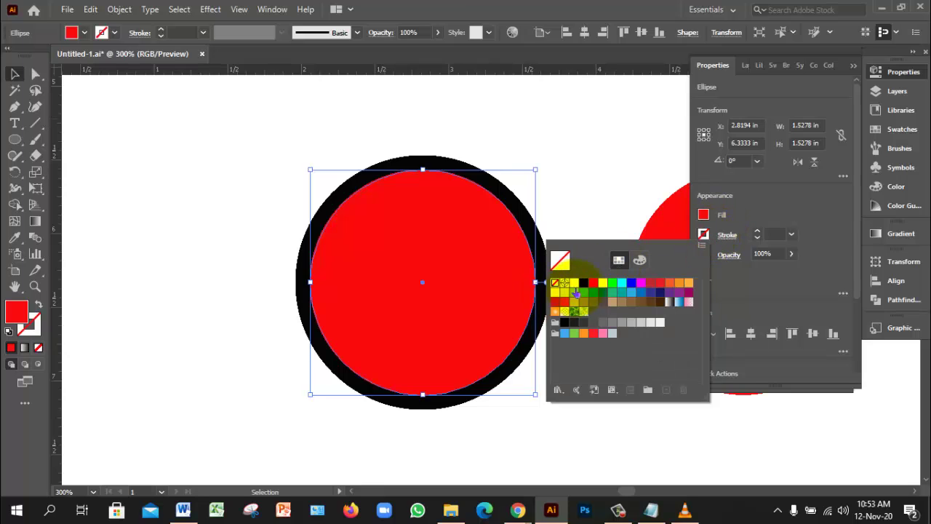
left_click(574, 284)
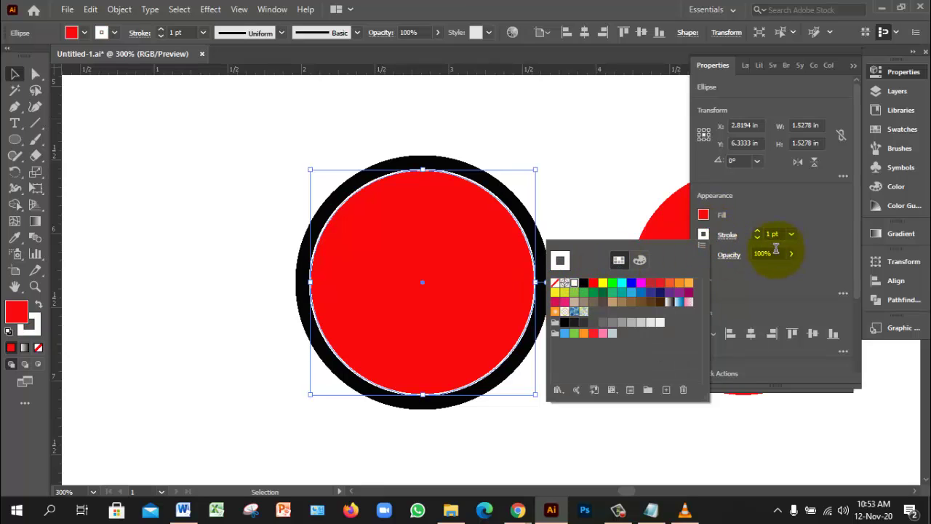
left_click(791, 234)
left_click(792, 235)
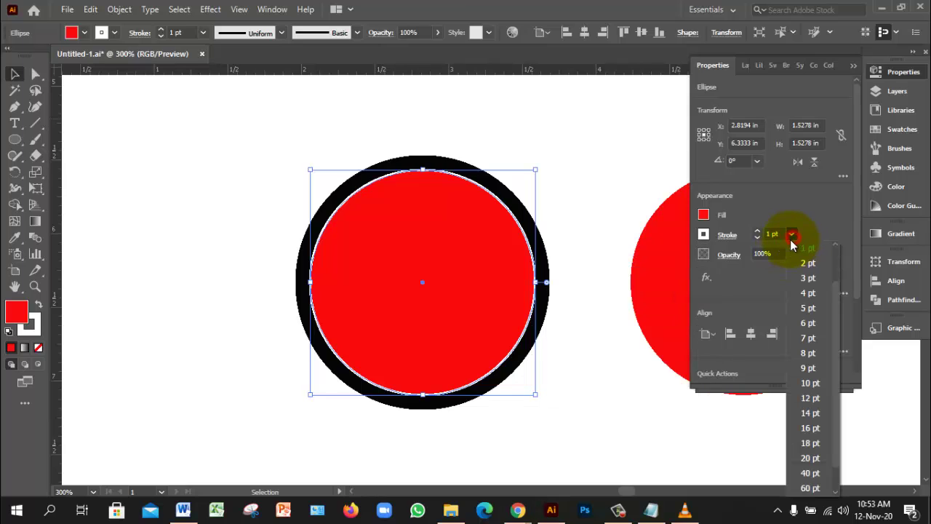
left_click(809, 292)
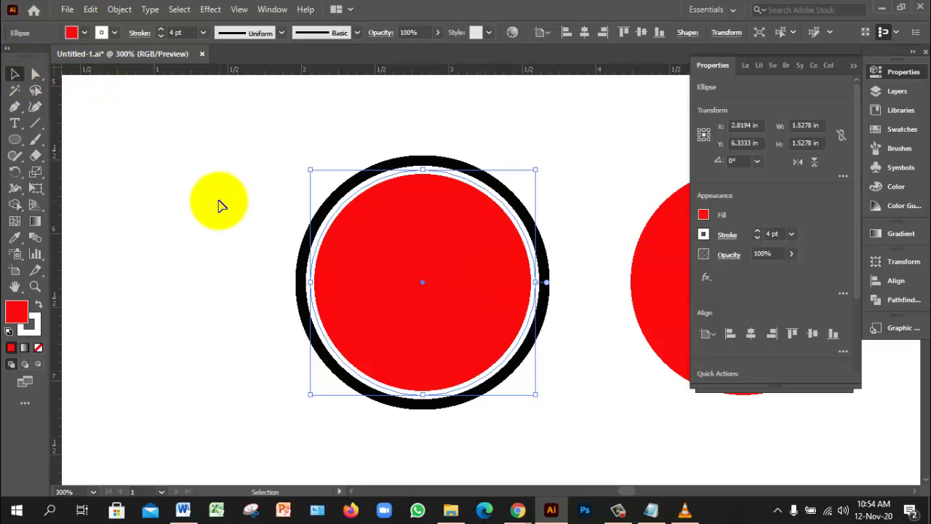
Set the inner red circle's stroke to None and deselect it
left_click(218, 201)
left_click(415, 270)
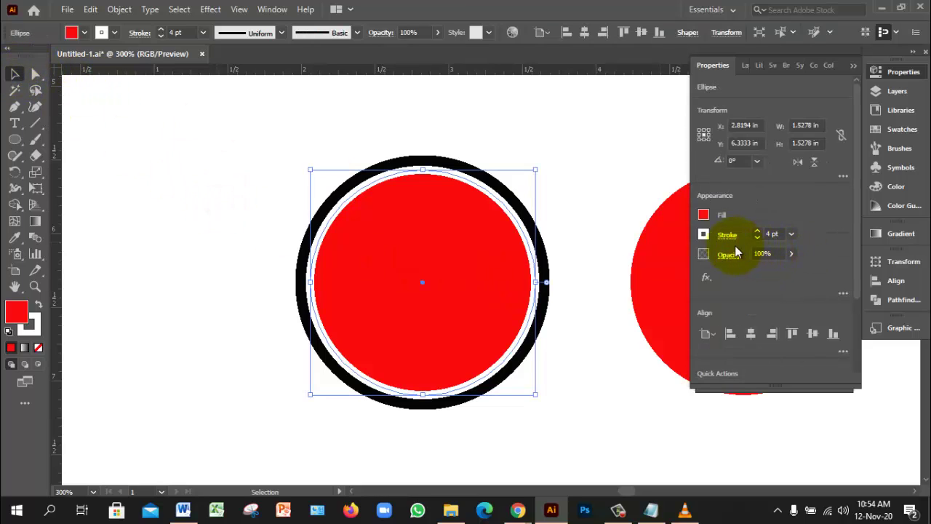
left_click(704, 236)
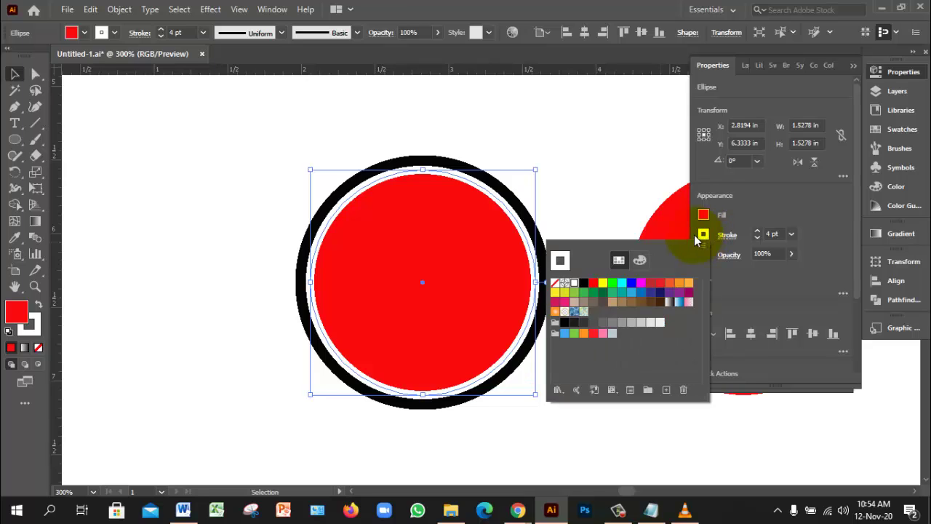
left_click(557, 283)
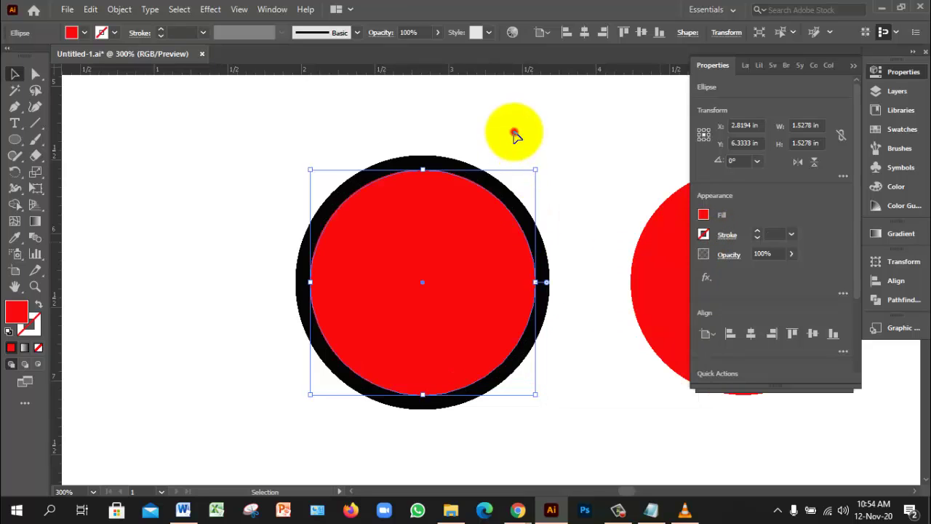
left_click(534, 150)
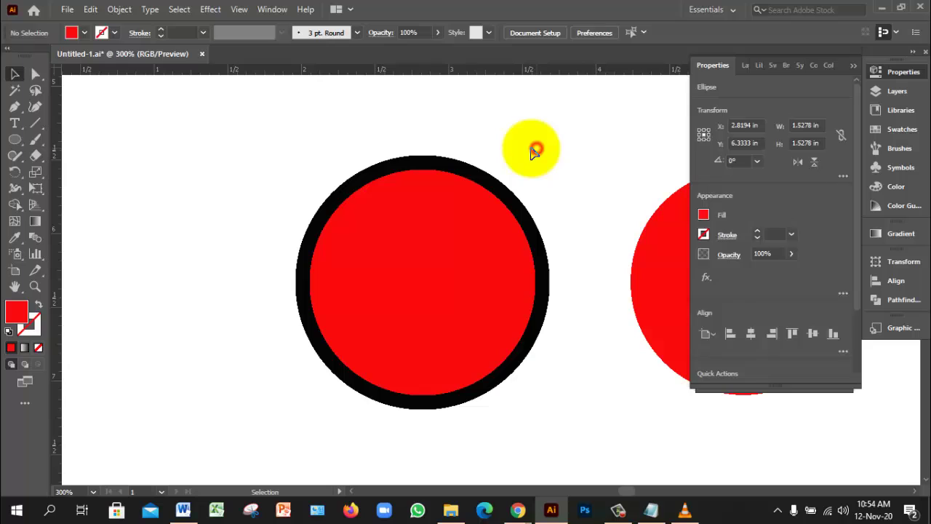
Rotate the inner red circle by about 1.37°
left_click(458, 245)
left_click_drag(534, 166, 550, 136)
key("ctrl+minus")
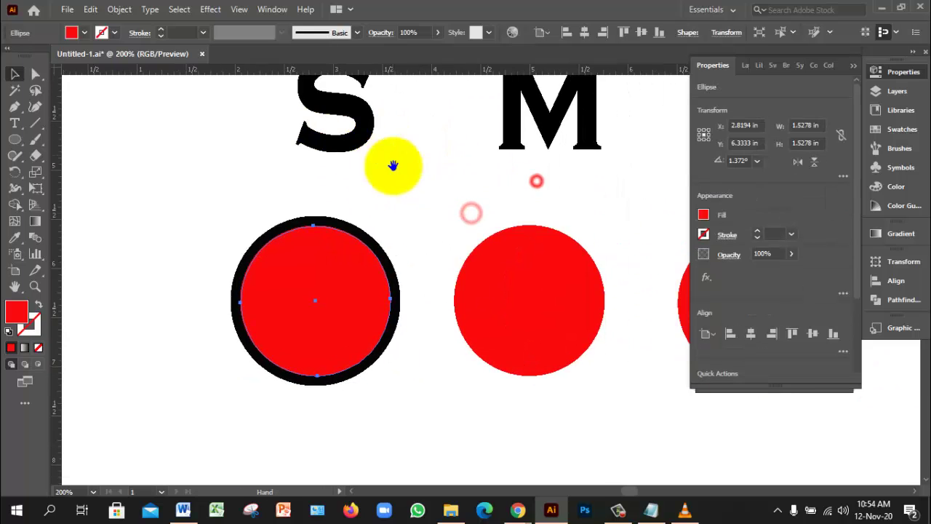
Duplicate the inner red circle and place the copy outside, below and left of the black circle
left_click(395, 163)
left_click(321, 290)
left_click_drag(343, 302, 149, 371)
Subtract the remaining inner red circle from the black circle with Minus Front to form a hollow ring
left_click_drag(260, 201, 337, 293)
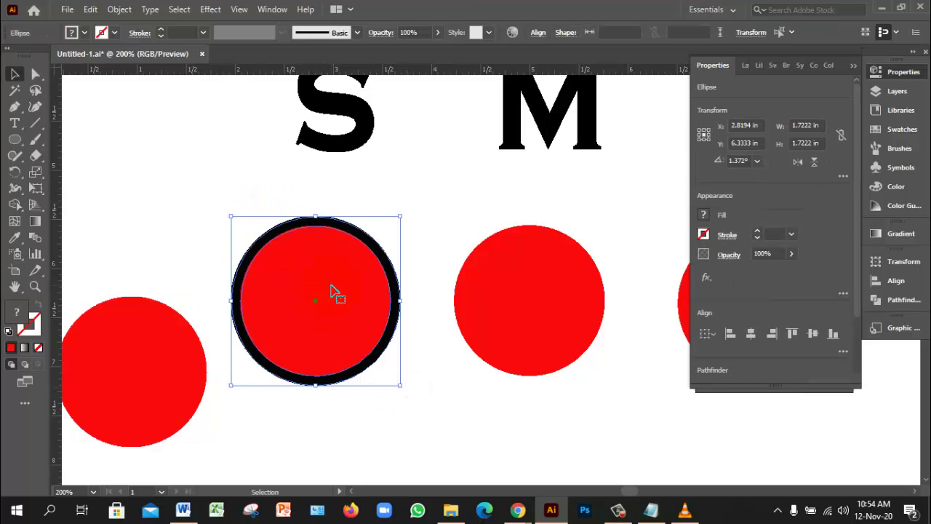
left_click(904, 301)
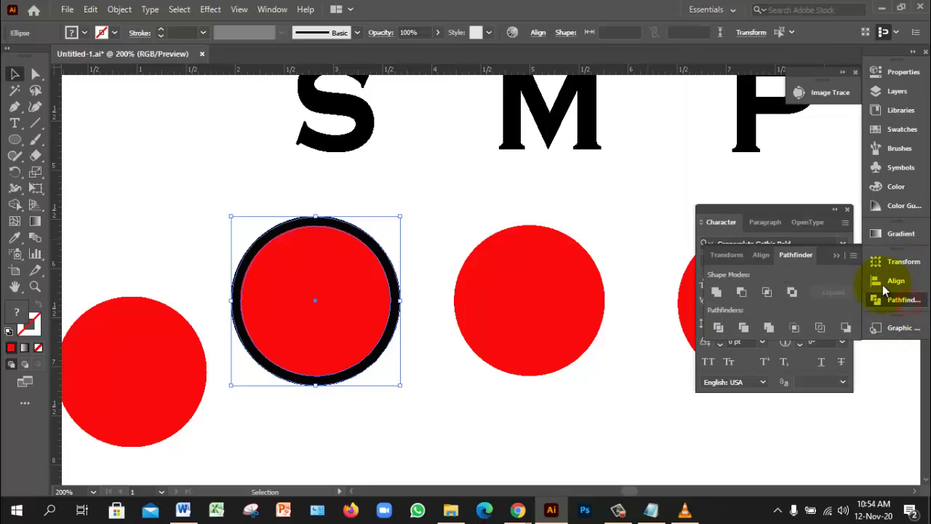
left_click(740, 295)
left_click(323, 270)
left_click(475, 217)
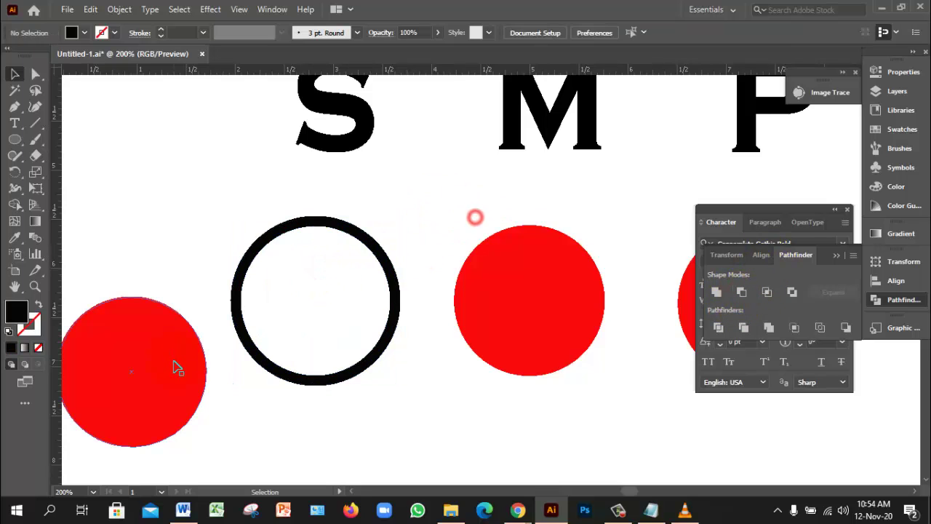
Shrink the red circle copy, move it inside the black ring, and align the centres of both shapes
left_click(174, 367)
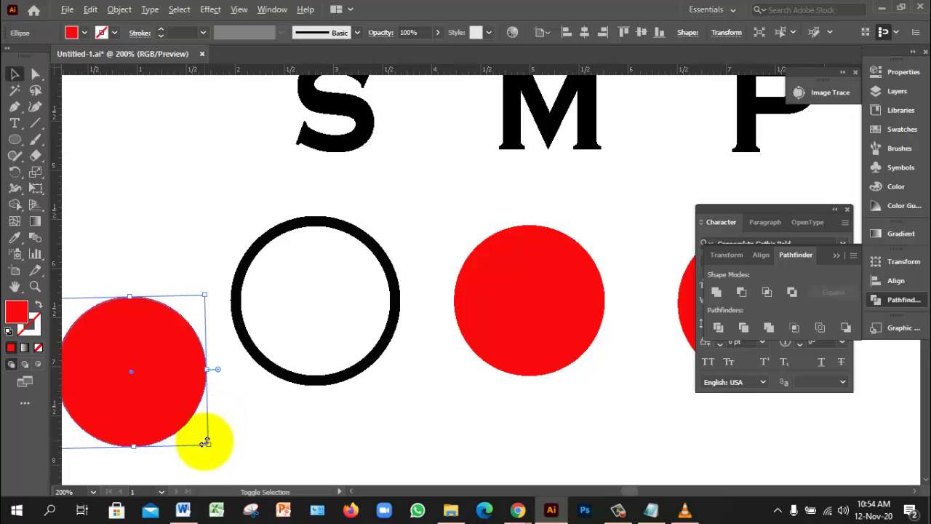
left_click_drag(209, 445, 187, 428)
left_click_drag(150, 379, 329, 308)
left_click(395, 417)
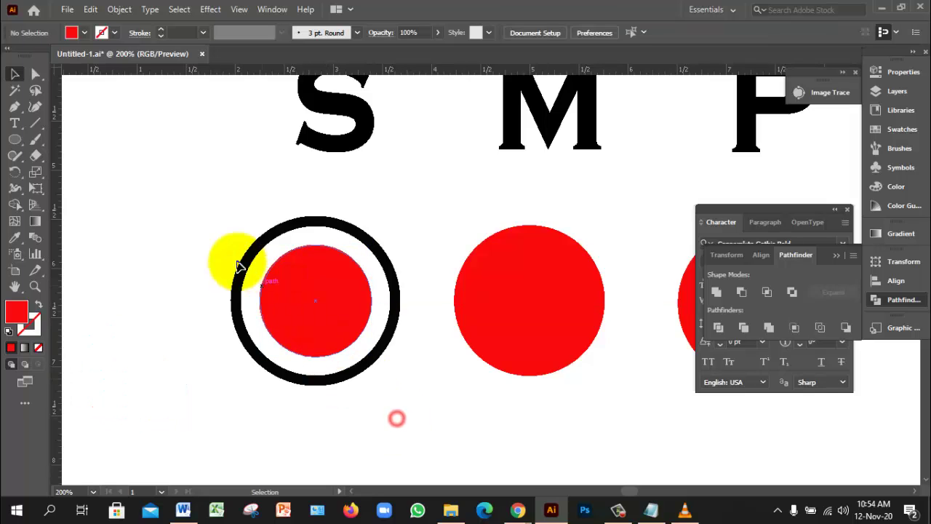
left_click_drag(214, 233, 336, 342)
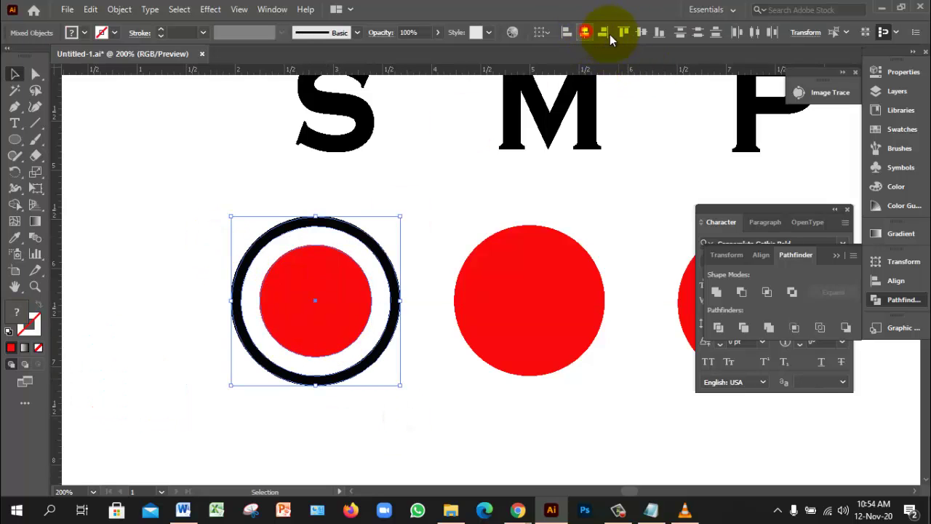
left_click(404, 415)
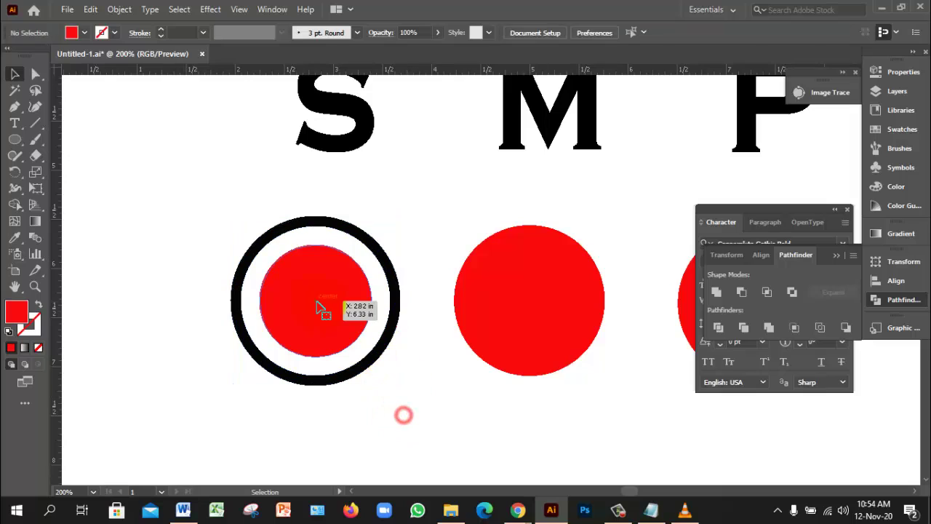
Enlarge the red circle from its centre, leaving only a narrow white gap inside the black ring
left_click(318, 307)
left_click_drag(371, 356, 381, 369)
left_click(412, 388)
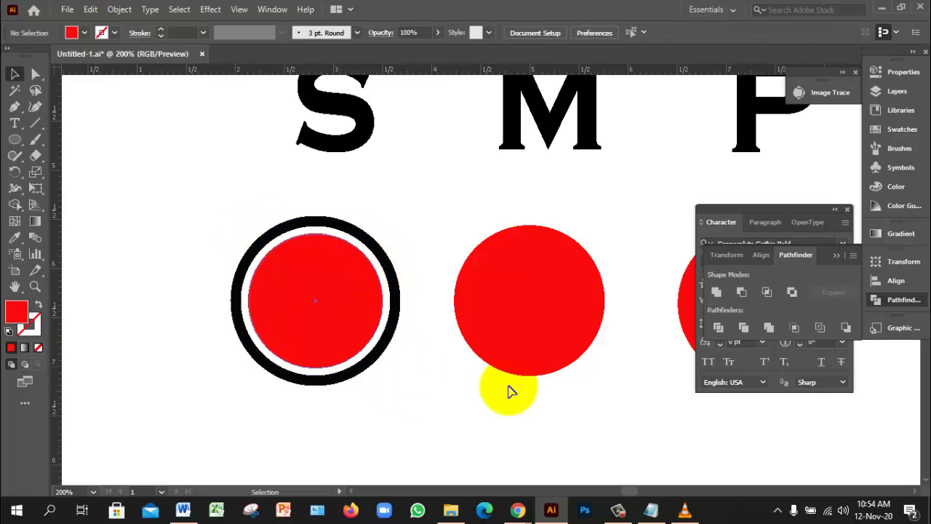
Delete the two plain red circles beneath the letters M and P
left_click(521, 331)
key("Delete")
left_click(682, 314)
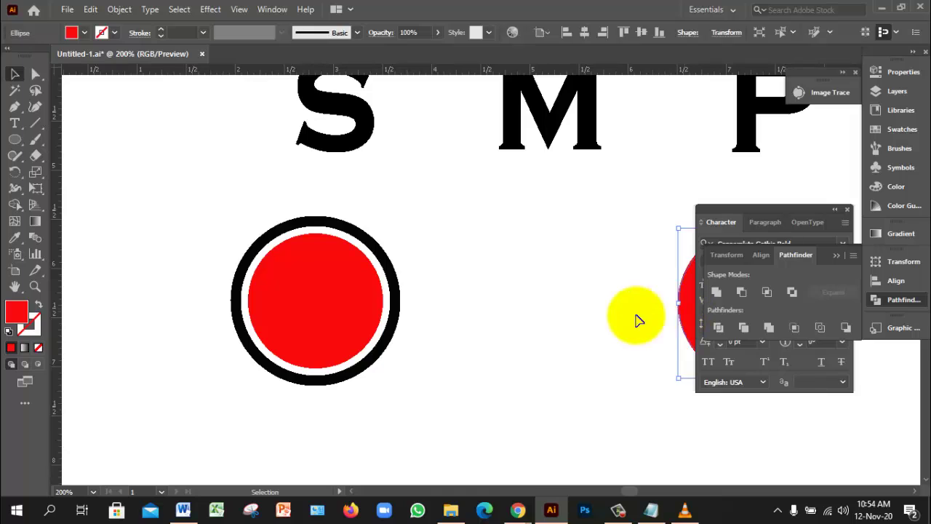
key("Delete")
Try to expand the black ring and the red circle together
left_click(310, 288)
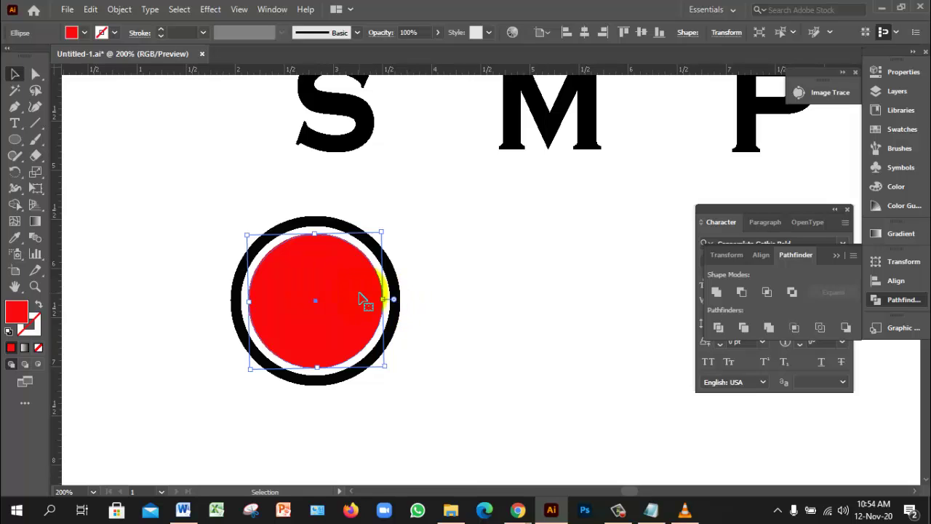
left_click_drag(274, 262, 354, 315)
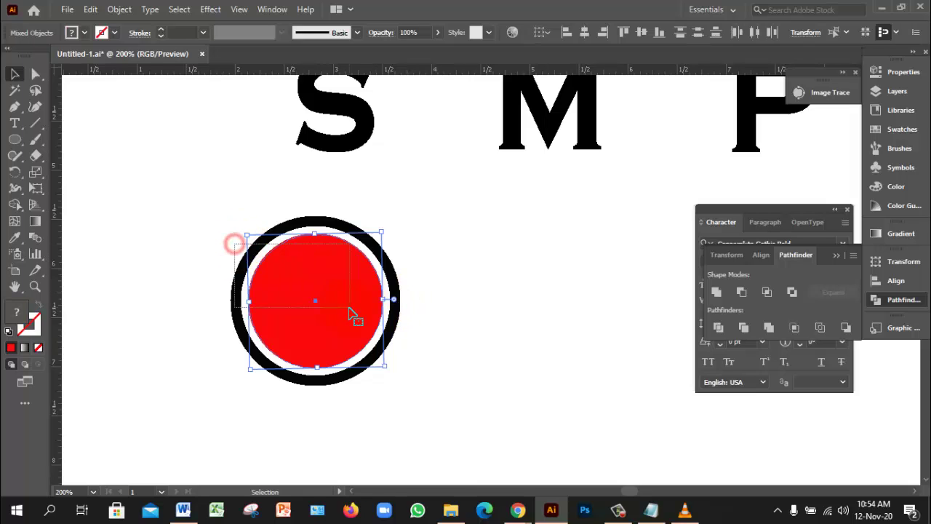
left_click(120, 10)
left_click(196, 160)
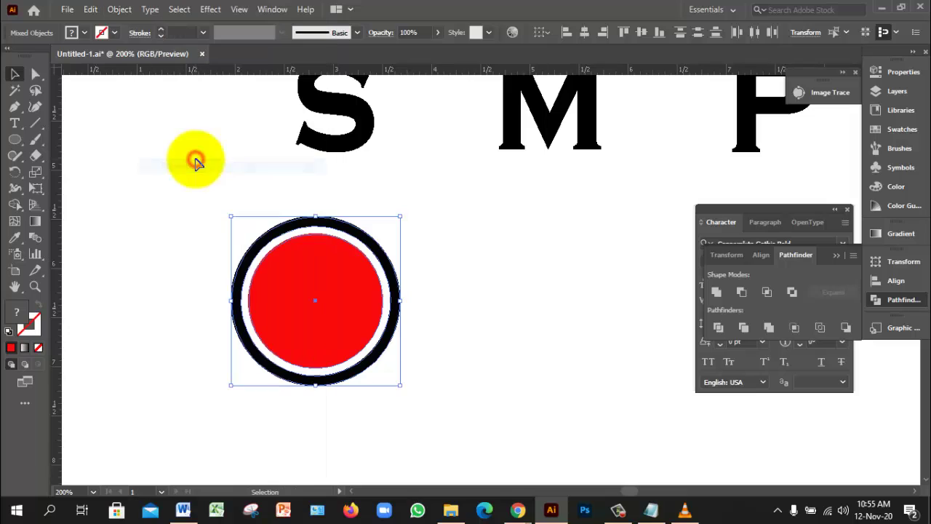
left_click(518, 288)
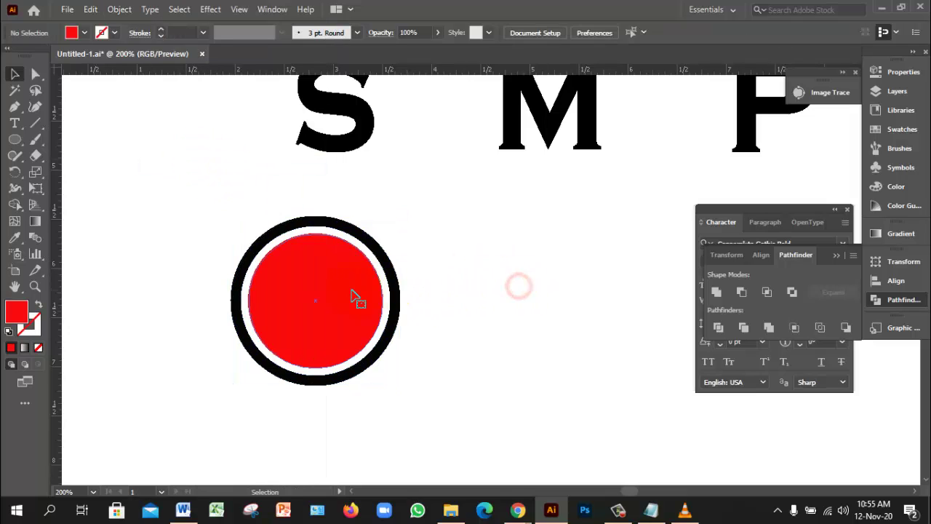
Try to expand the red circle and the black ring separately
left_click(353, 291)
left_click(119, 9)
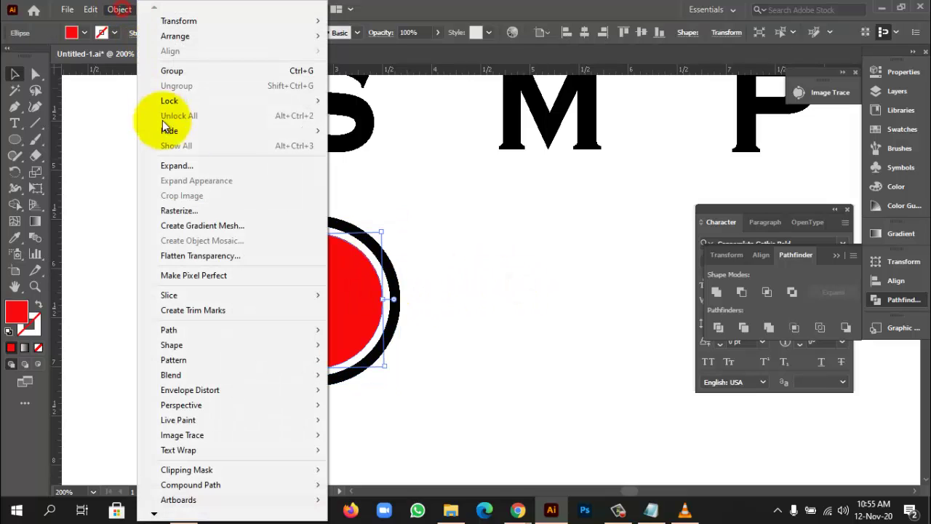
left_click(182, 166)
left_click(431, 284)
left_click(389, 273)
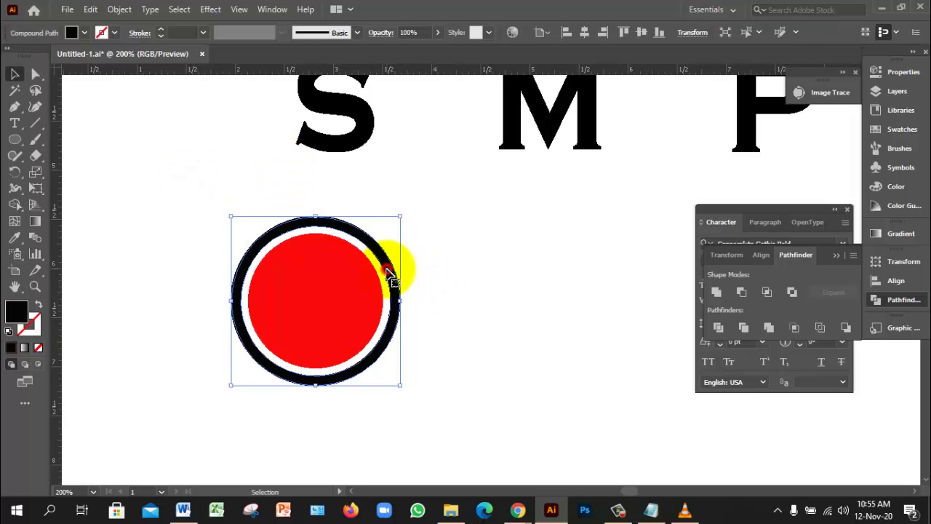
left_click(119, 10)
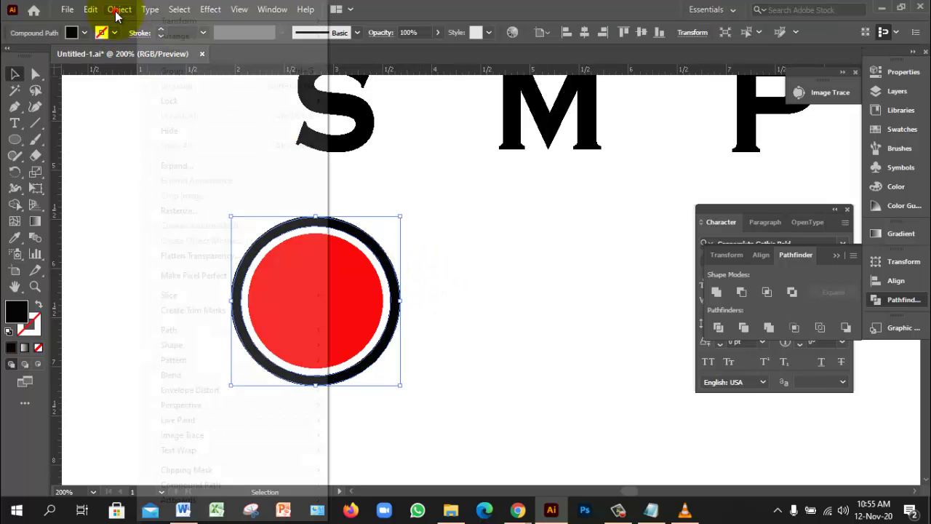
left_click(211, 161)
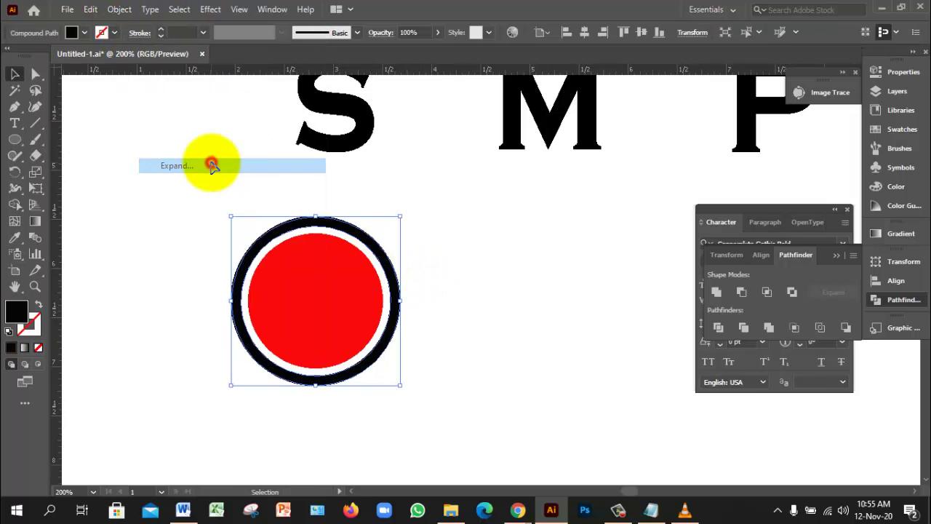
left_click(480, 308)
Examine the black ring and the red circle up close, selecting each shape in turn
key("ctrl+equal")
left_click(426, 253)
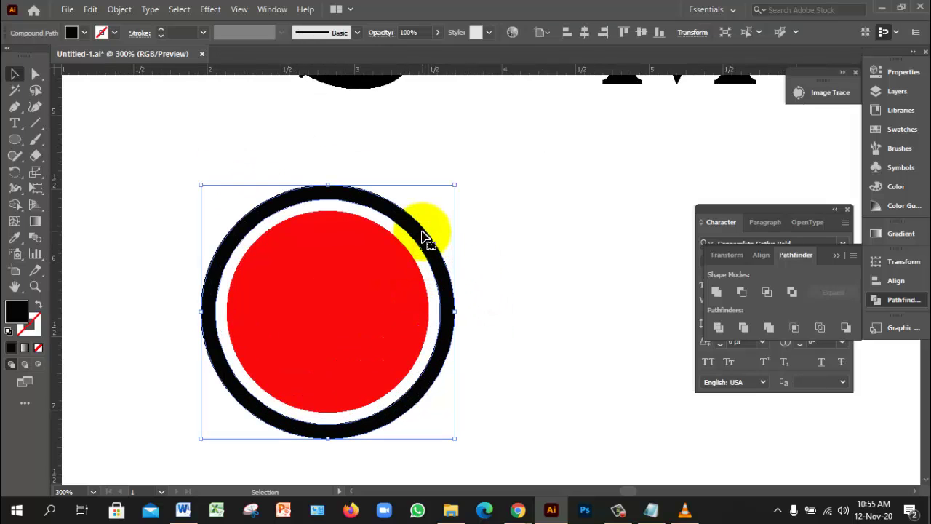
left_click(385, 290)
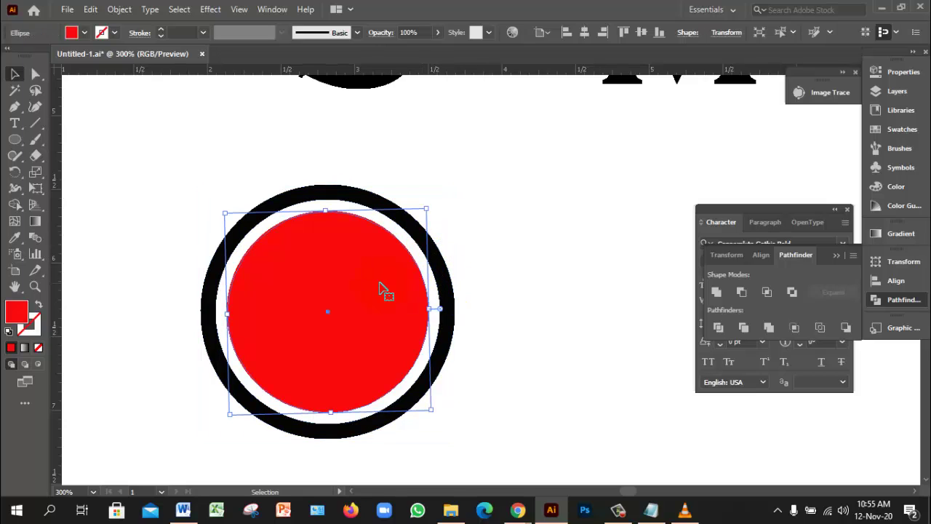
left_click(516, 286)
left_click(390, 297)
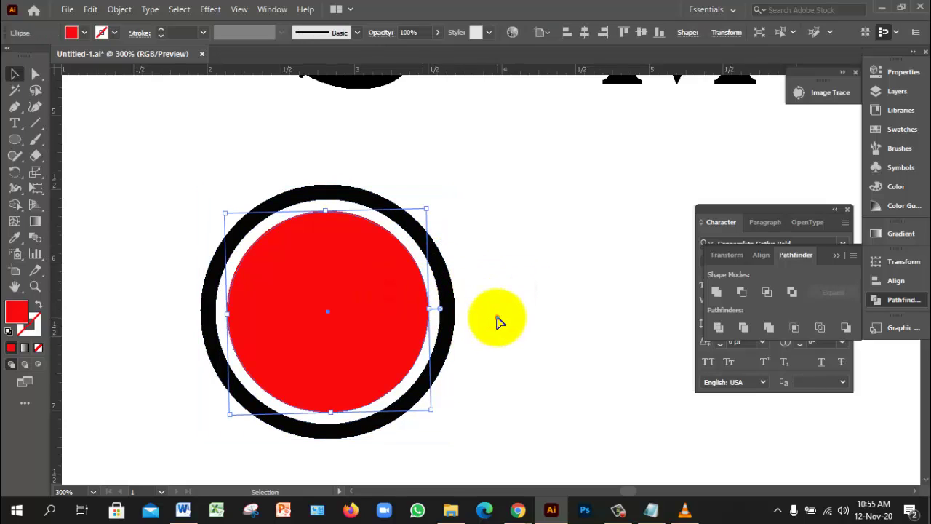
left_click(499, 317)
left_click(395, 308, "ctrl+alt")
left_click(395, 308, "ctrl+alt")
Try to copy the ringed red circle beside the original, and undo the result
left_click_drag(521, 283, 364, 275)
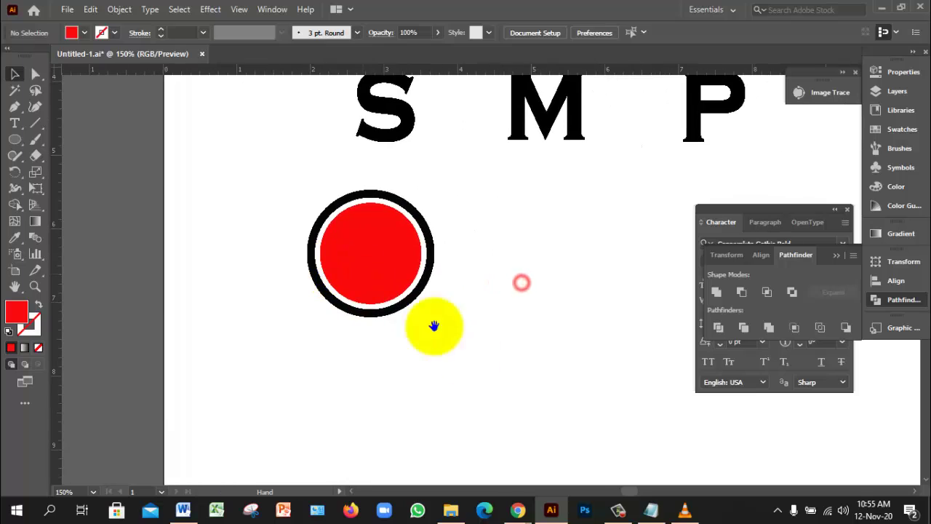
left_click(480, 361)
left_click_drag(291, 179, 440, 322)
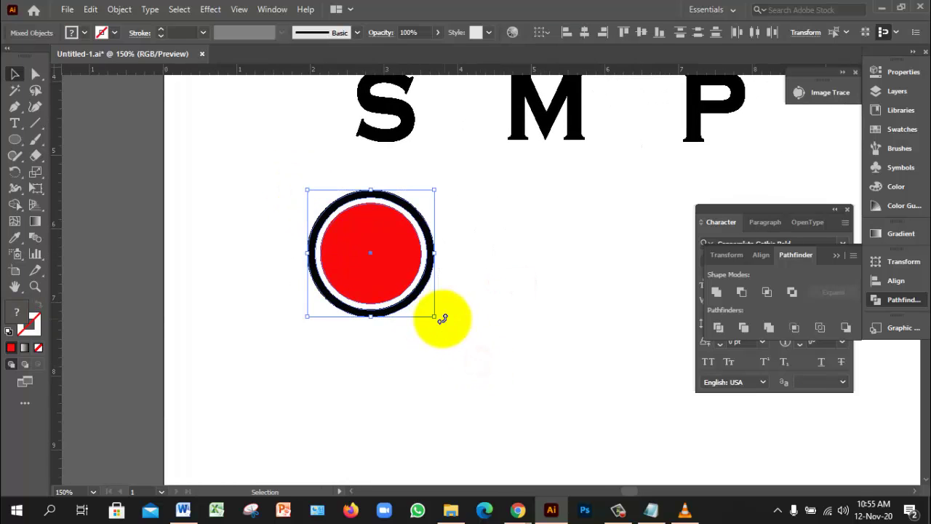
left_click_drag(401, 285, 549, 283)
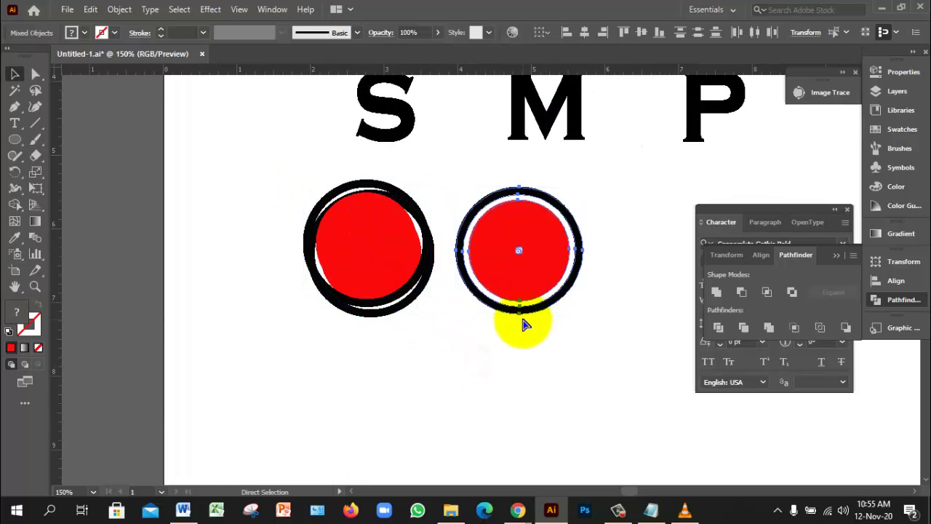
key("ctrl+z")
key("ctrl+z")
Duplicate the black ring and red circle twice, placing the copies side by side in a row of three
left_click(515, 326)
left_click_drag(263, 159, 474, 330)
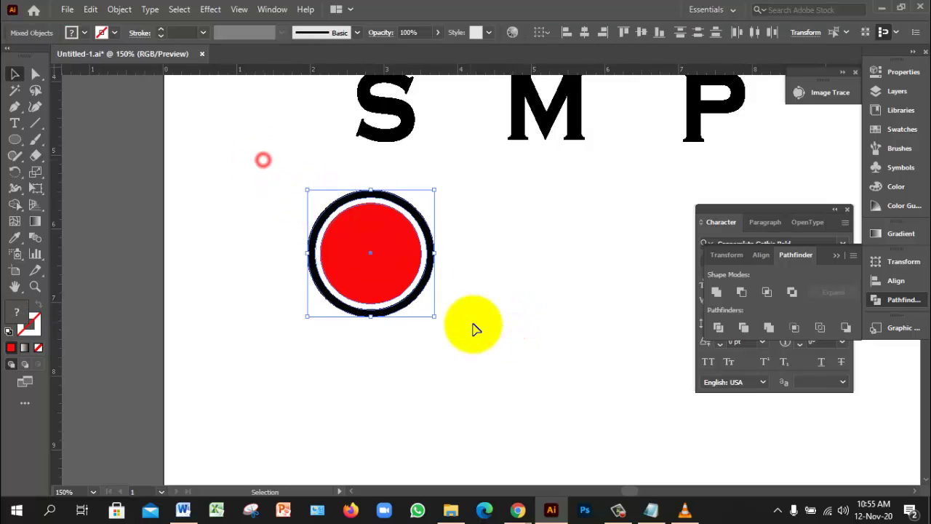
left_click_drag(401, 270, 627, 278)
left_click(550, 366)
left_click(514, 275, "ctrl")
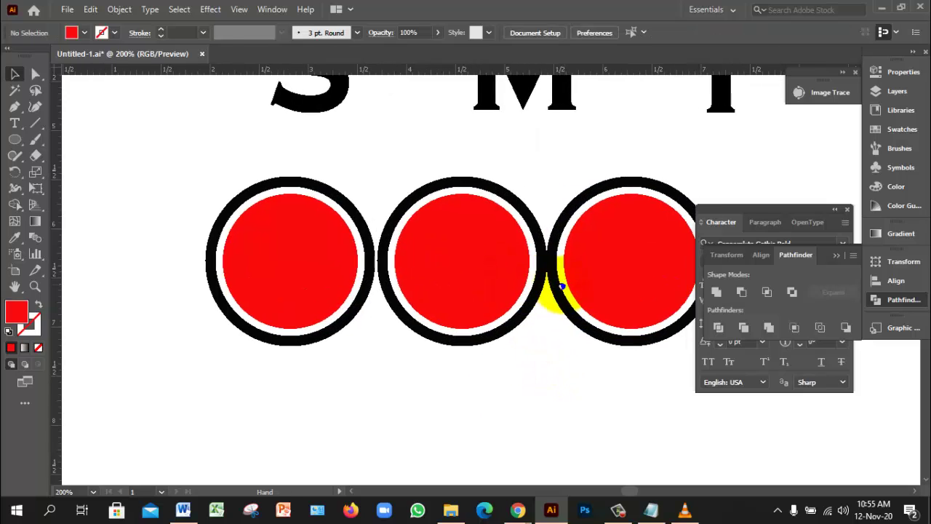
left_click_drag(397, 179, 600, 353)
left_click(445, 401)
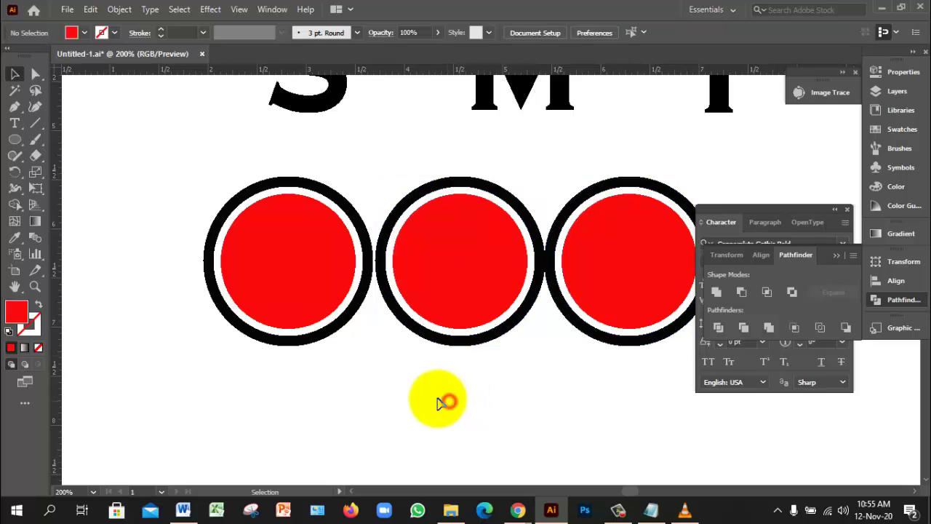
Group each of the three red circles with its own black ring
left_click_drag(193, 175, 290, 305)
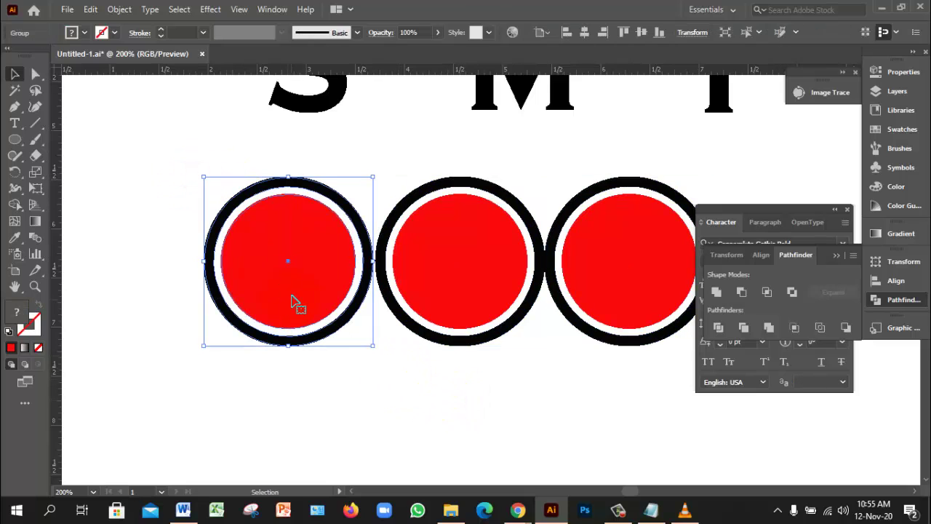
left_click_drag(426, 354, 484, 378)
left_click_drag(427, 148, 493, 276)
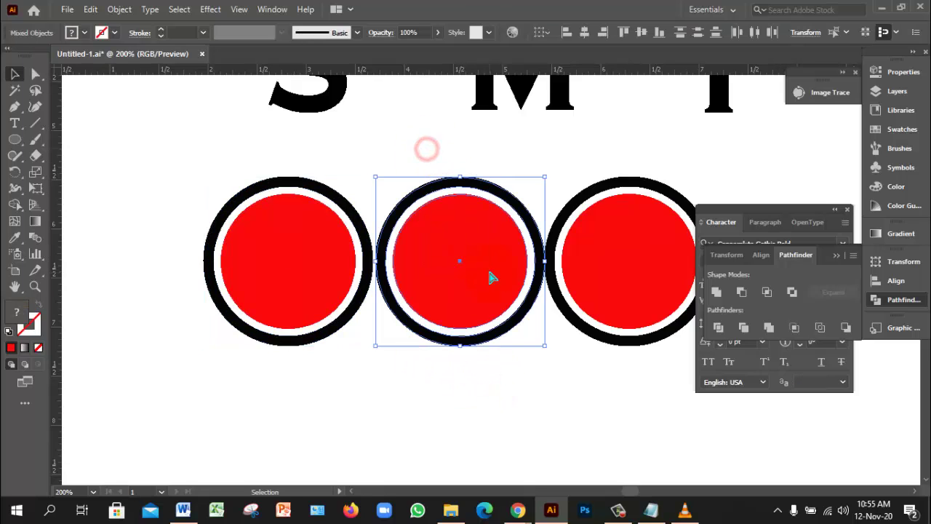
left_click(621, 377)
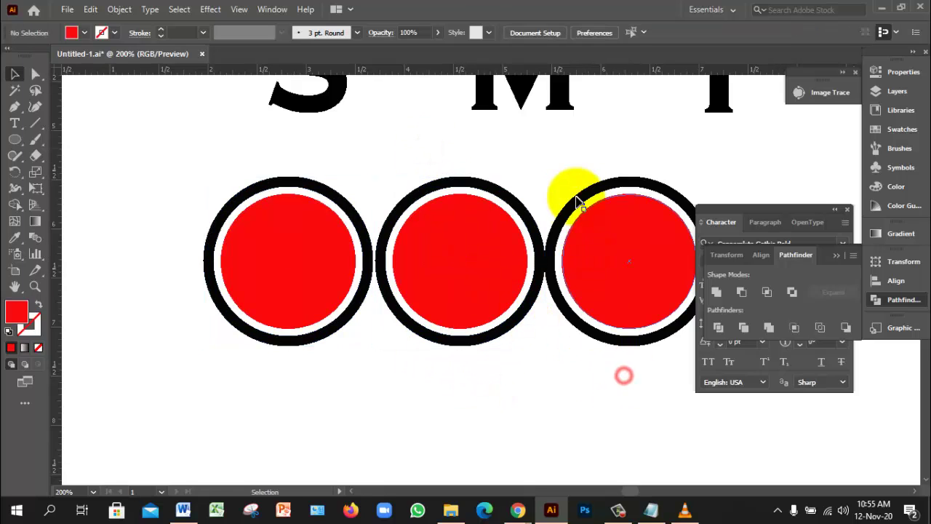
left_click_drag(575, 177, 603, 240)
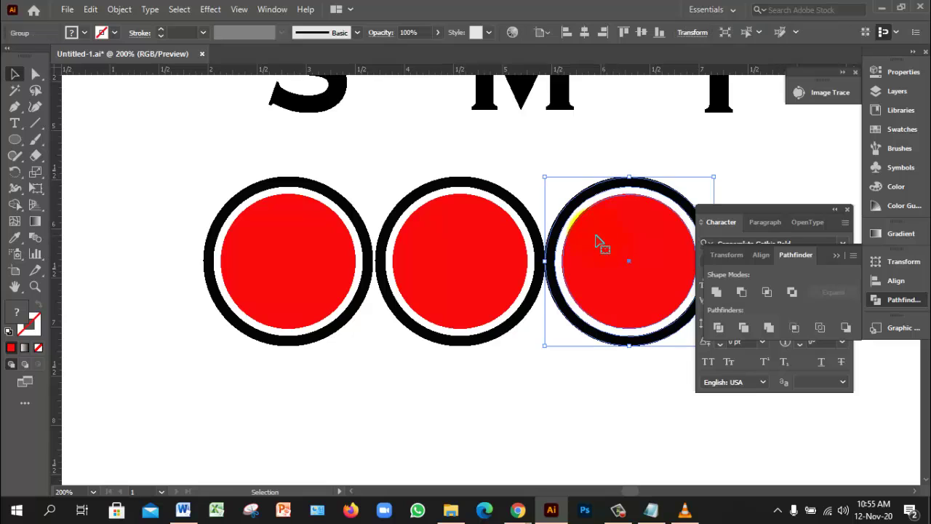
left_click(211, 455)
Distribute the three ringed circle groups with equal horizontal spacing
left_click_drag(191, 173, 630, 409)
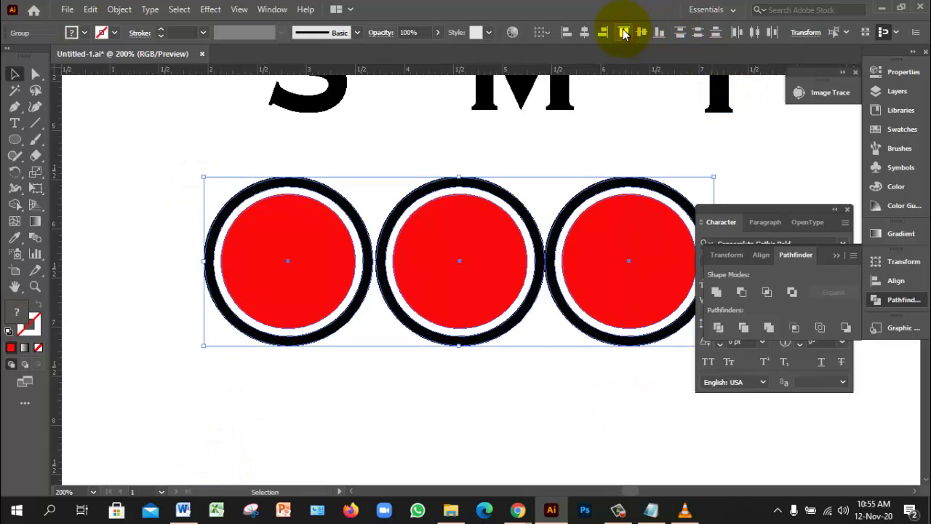
left_click(585, 32)
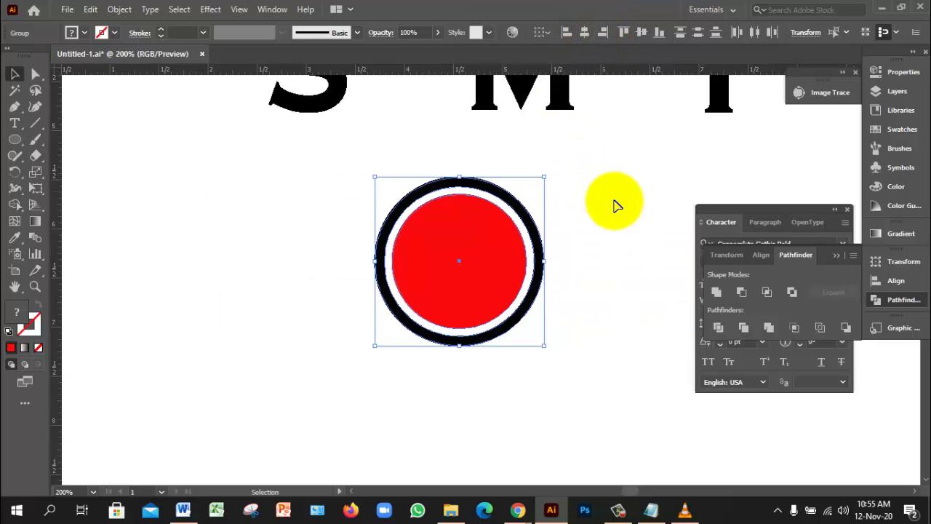
key("ctrl+z")
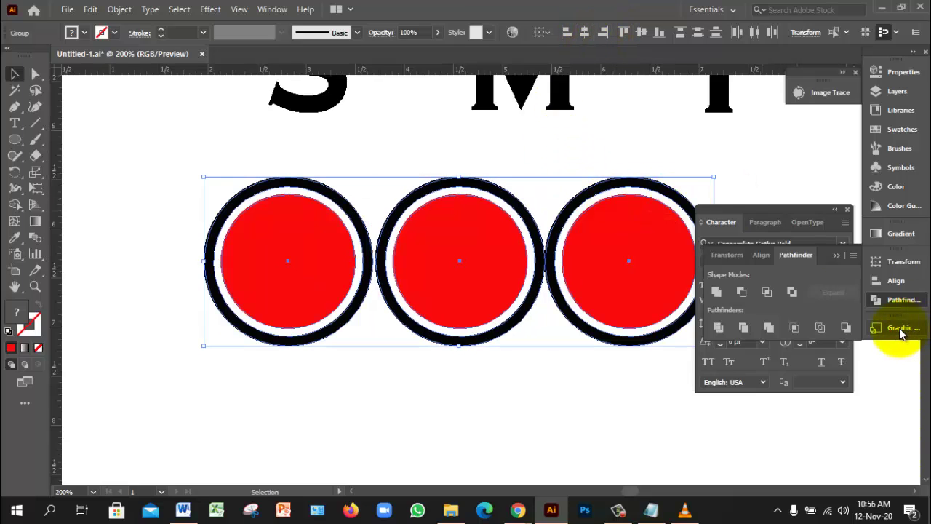
left_click(893, 281)
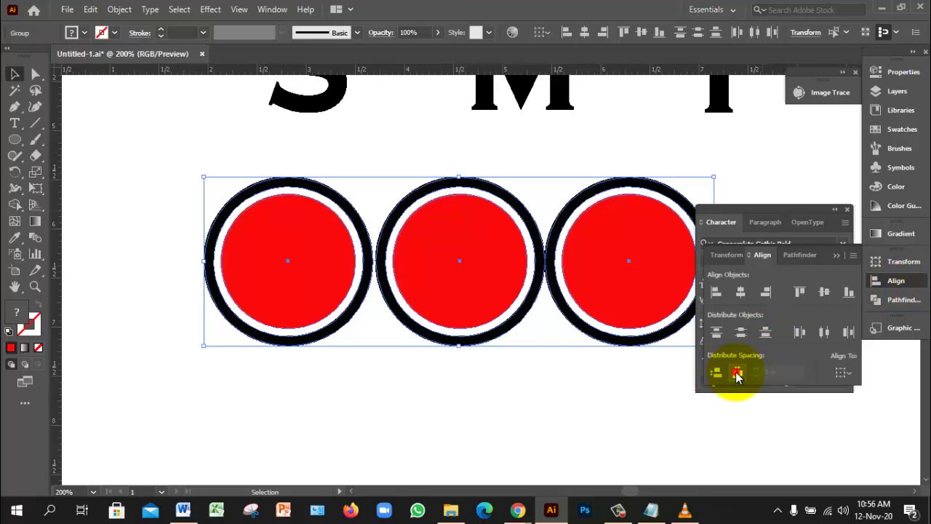
left_click(570, 386)
left_click(463, 369)
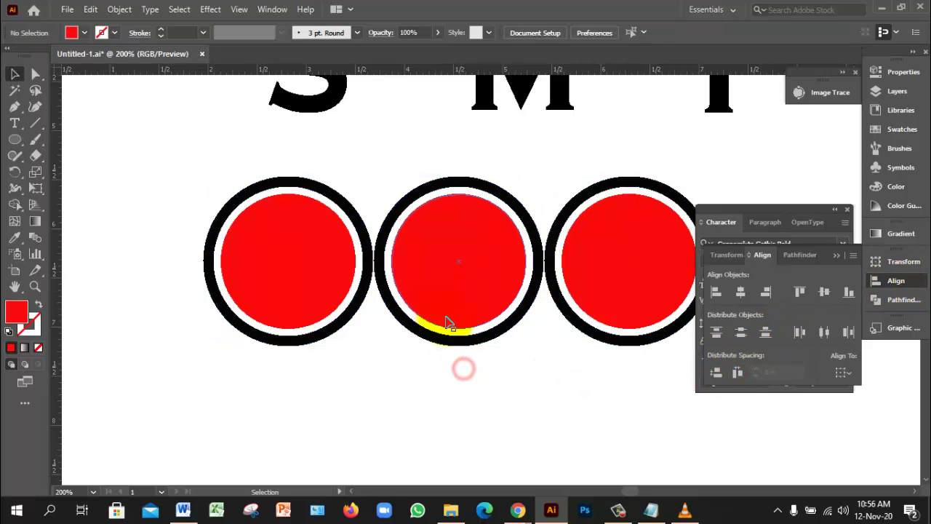
Place a horizontal ruler guide through the centres of the three ringed red circles
scroll(462, 279, "up", 2)
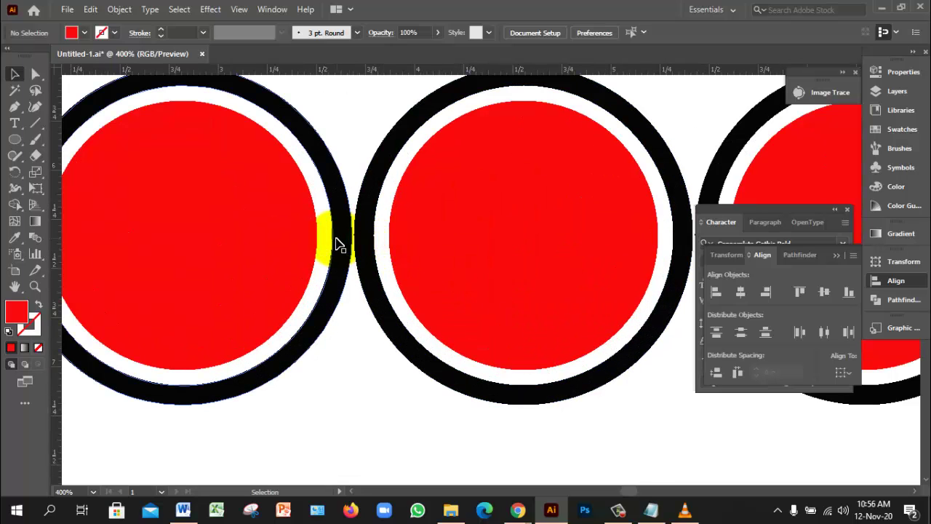
left_click(310, 239)
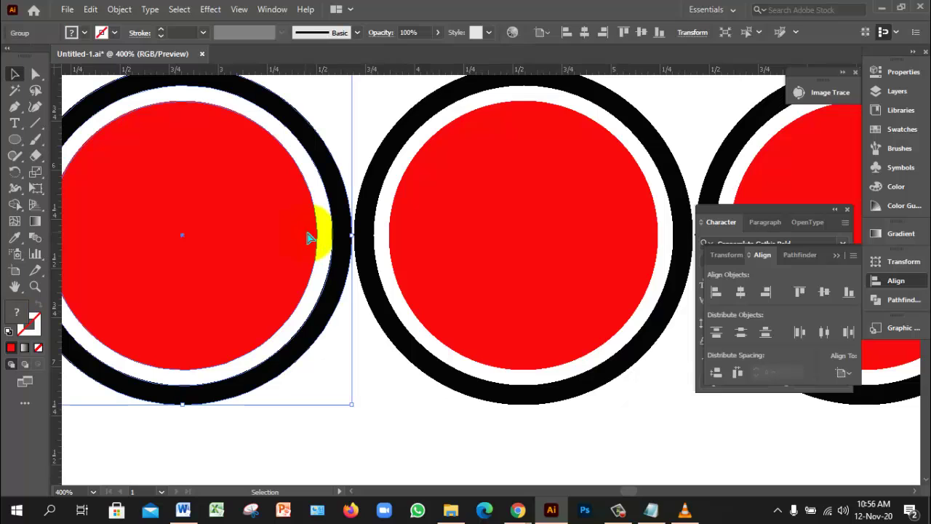
left_click(329, 234, "ctrl+alt")
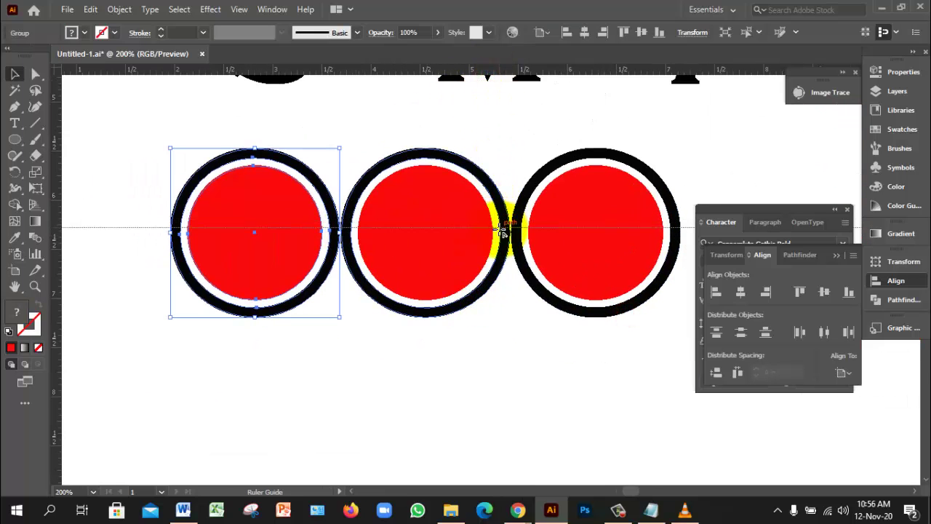
left_click_drag(497, 234, 496, 235)
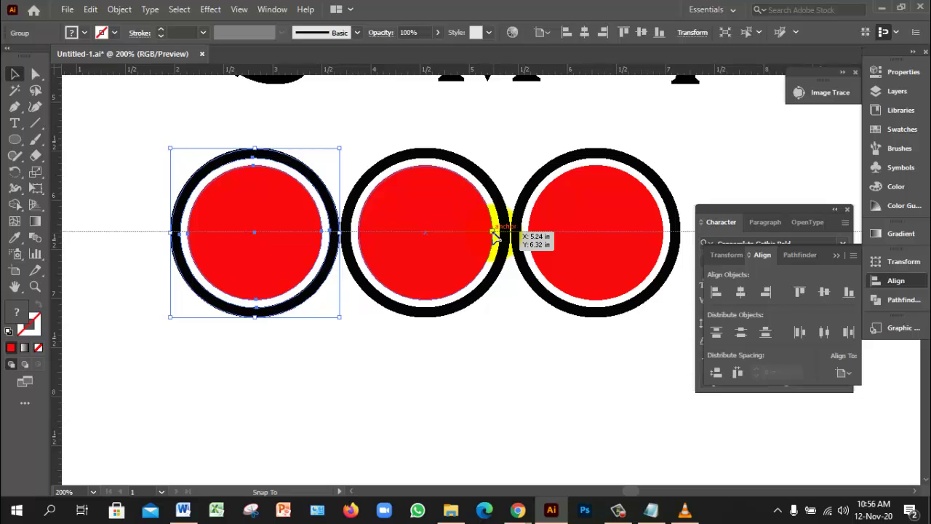
left_click(519, 234)
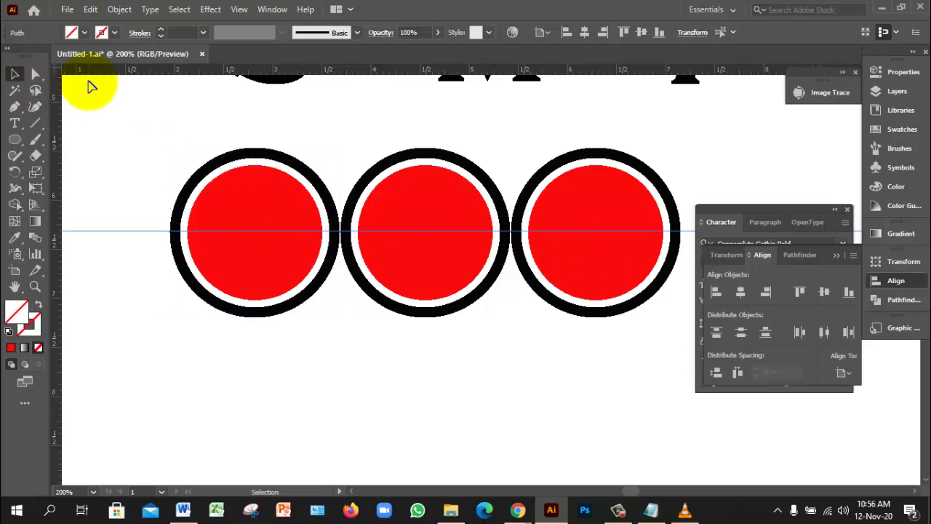
Try to give the left ringed circle group a lime green B5FC06 stroke, and undo it
left_click(321, 286)
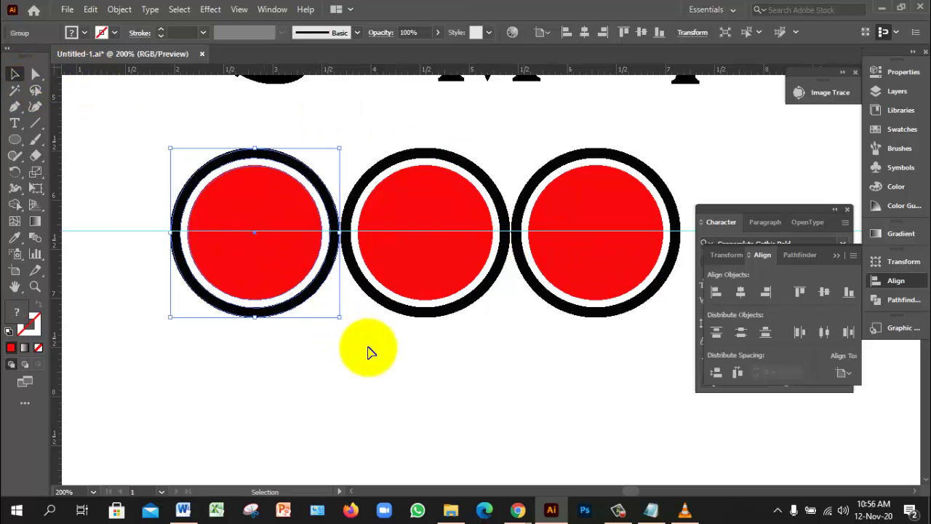
key("p")
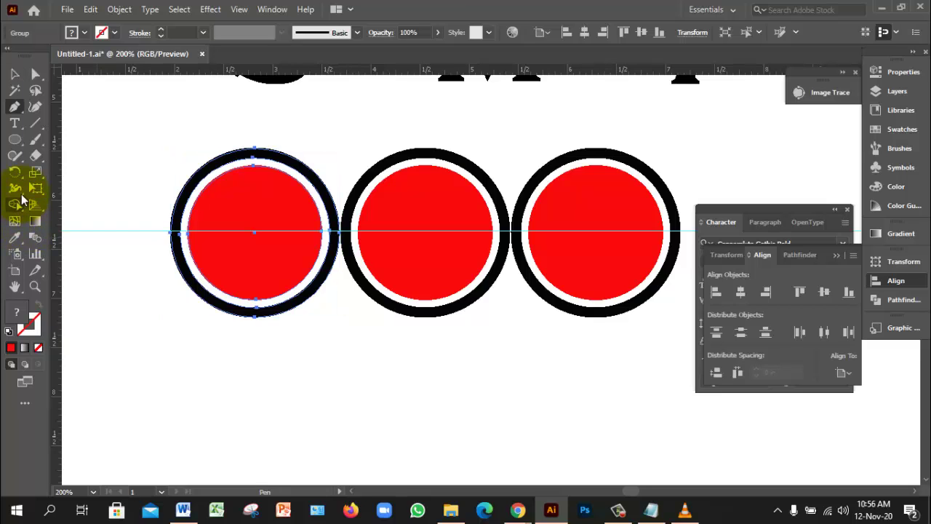
left_click(39, 326)
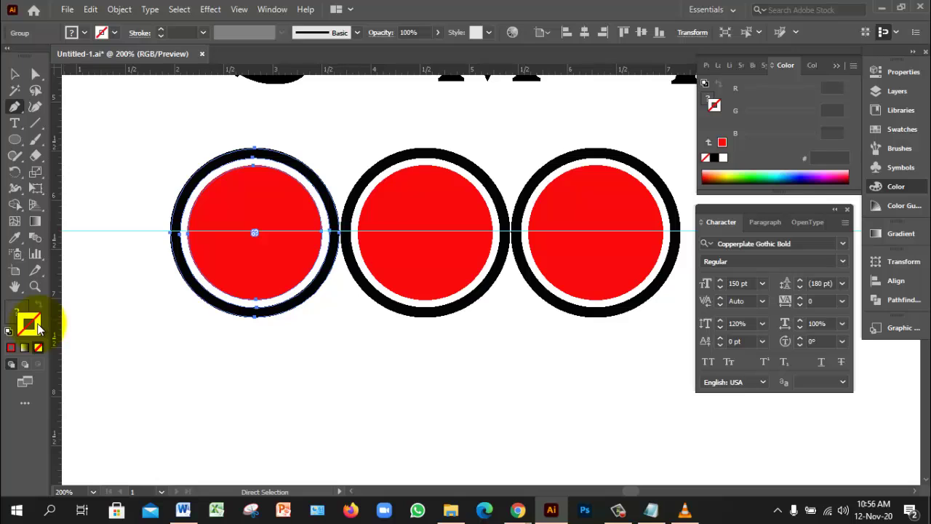
double_click(37, 327)
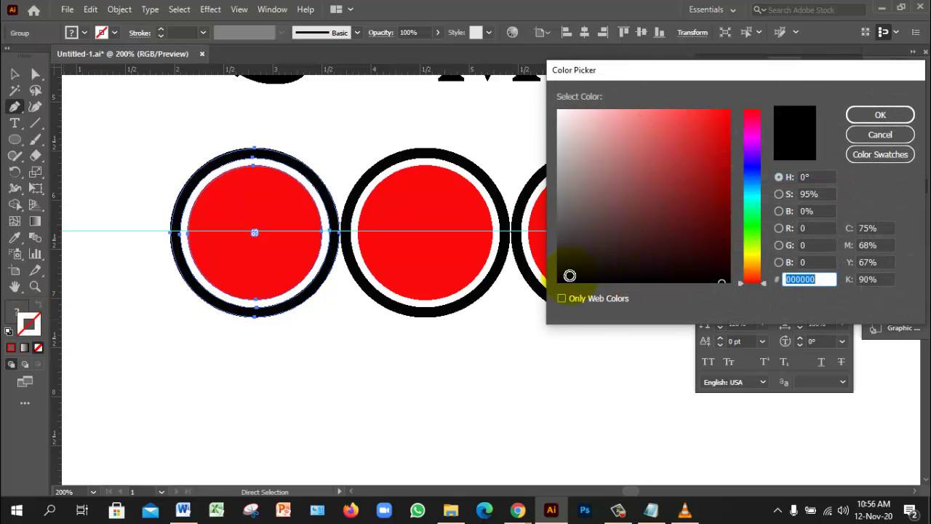
left_click(757, 245)
left_click(728, 111)
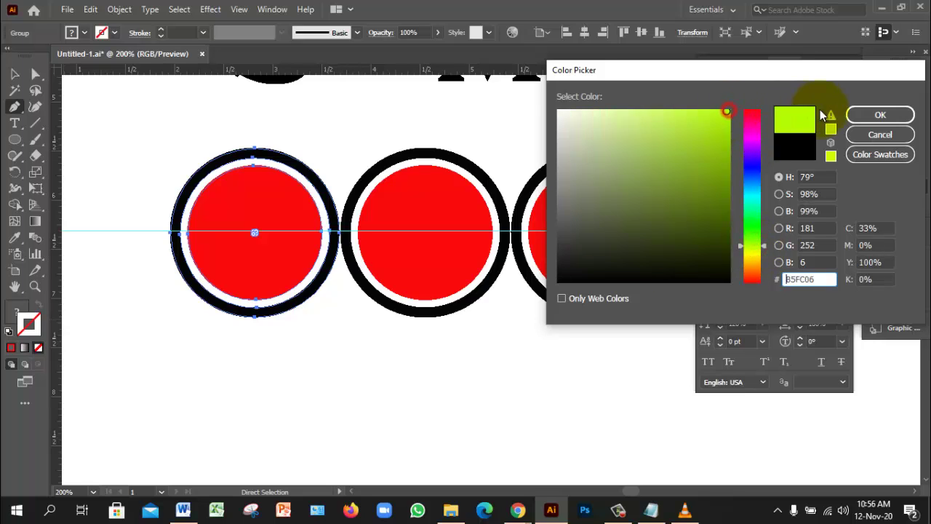
left_click(879, 115)
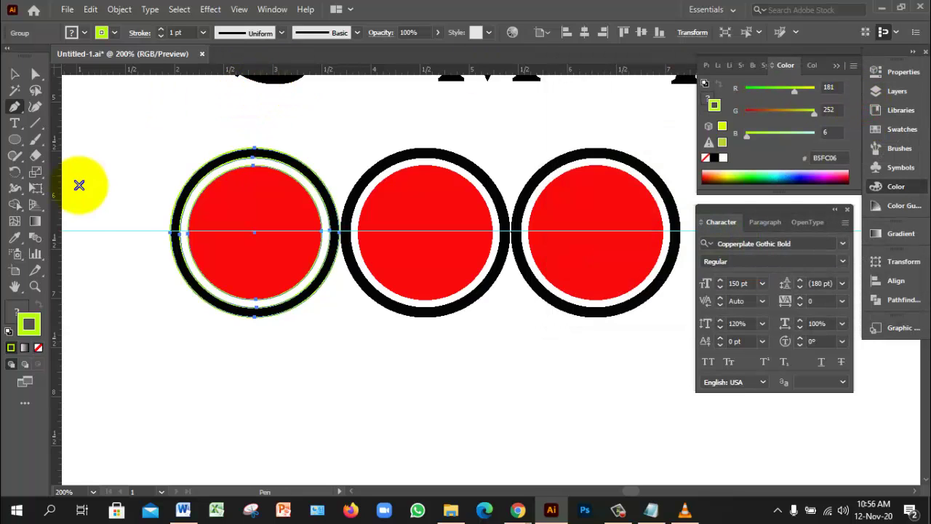
left_click(15, 73)
left_click(316, 361)
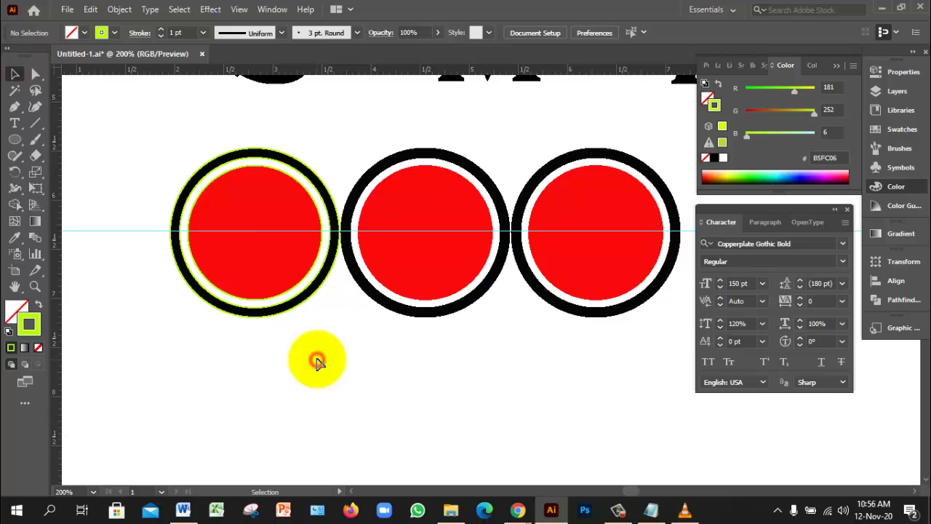
left_click(295, 289)
key("a")
left_click(349, 352)
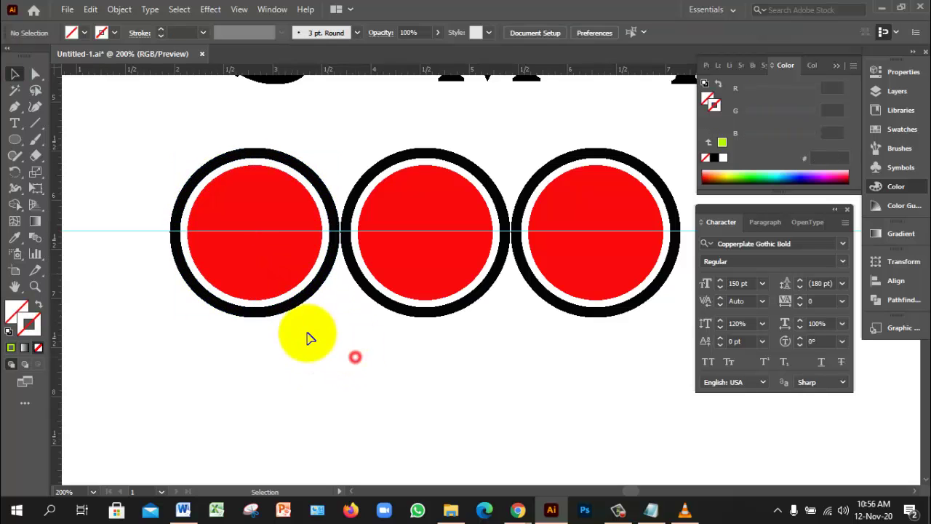
Draw a vertical 4 pt dark green (456807) line with the Pen tool, from the guide at the left ring's right side to below the circles
left_click(15, 106)
double_click(32, 328)
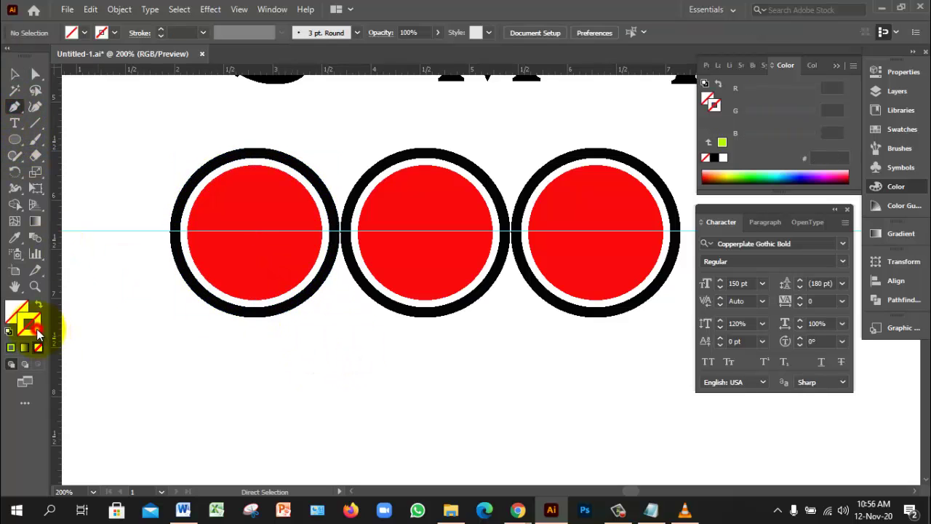
left_click(754, 243)
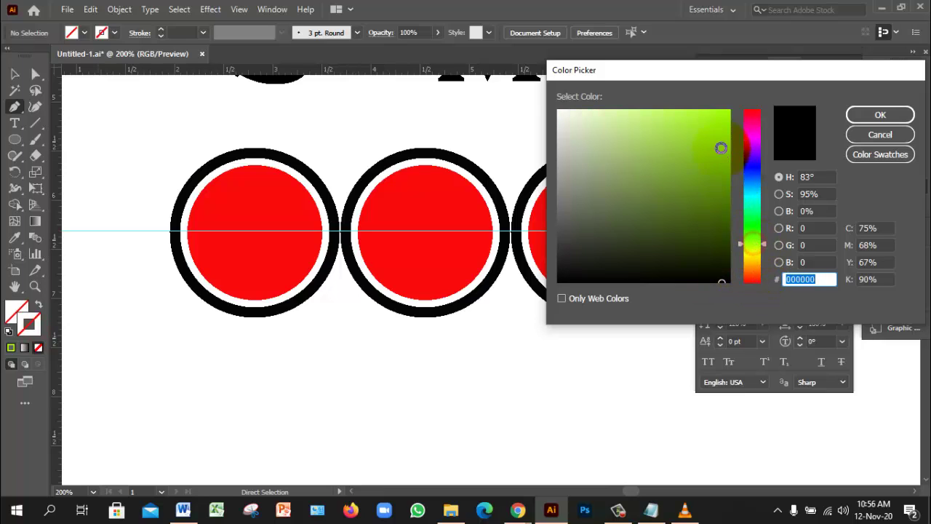
left_click(717, 121)
left_click(718, 211)
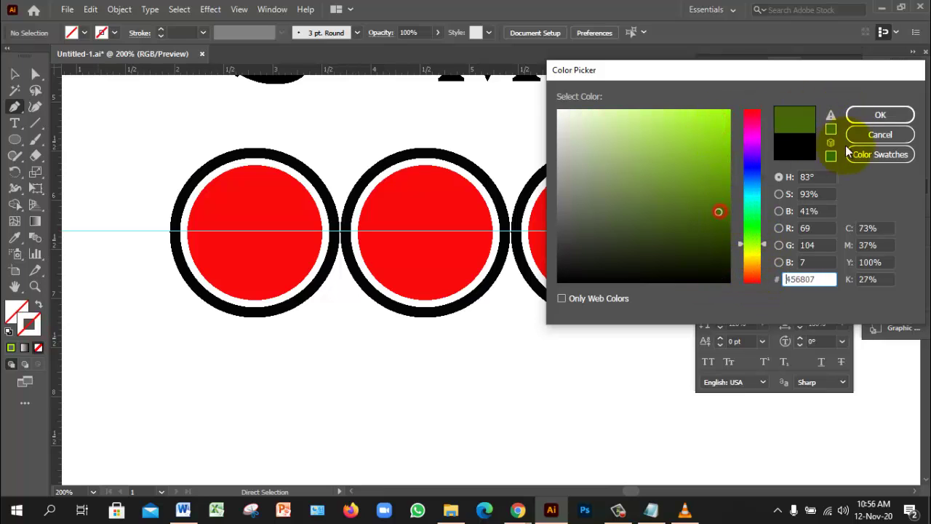
left_click(876, 116)
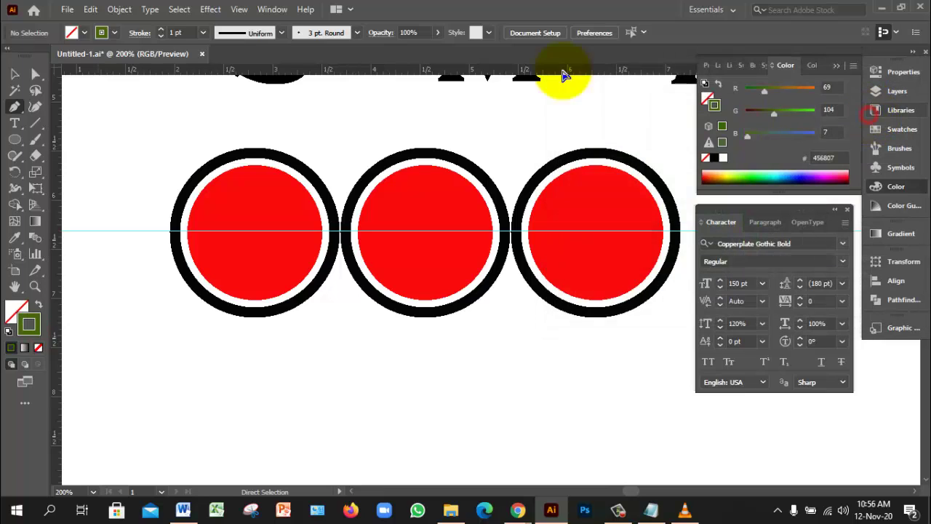
left_click(205, 33)
left_click(225, 137)
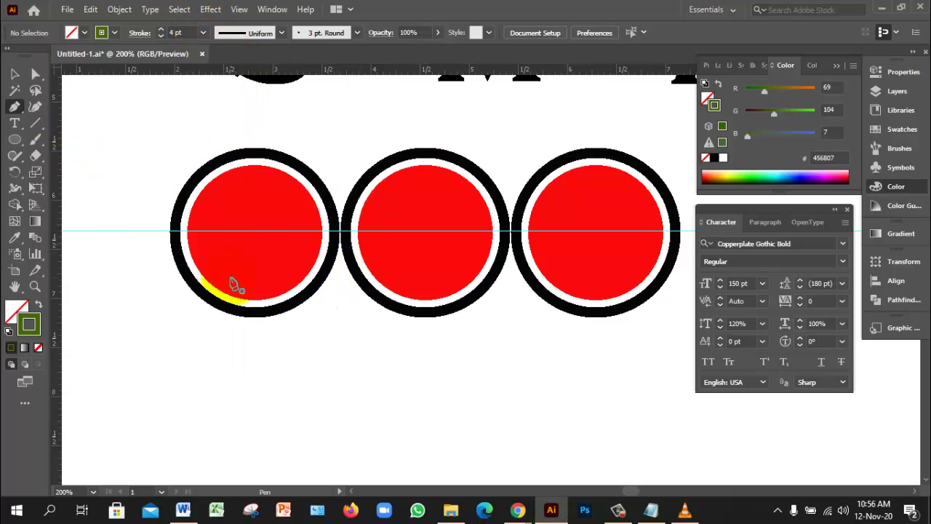
left_click(330, 232)
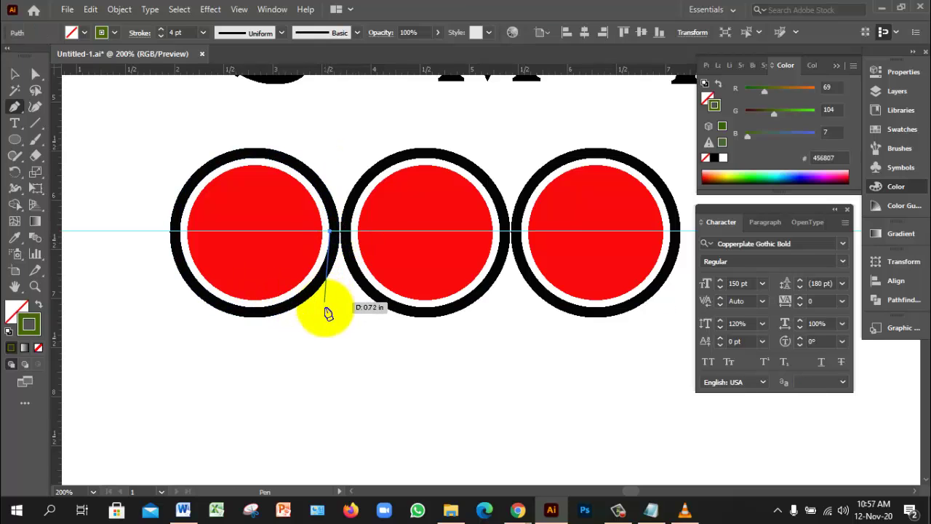
left_click(331, 370)
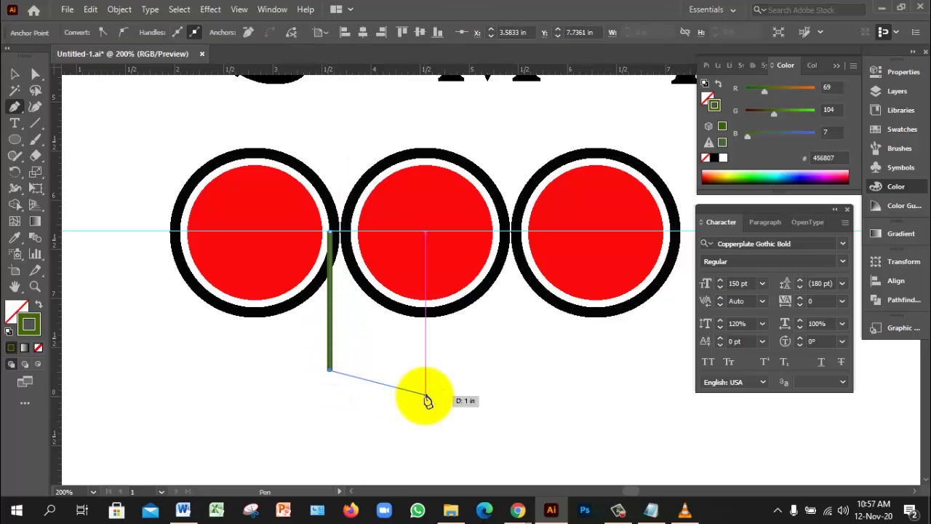
left_click(14, 73)
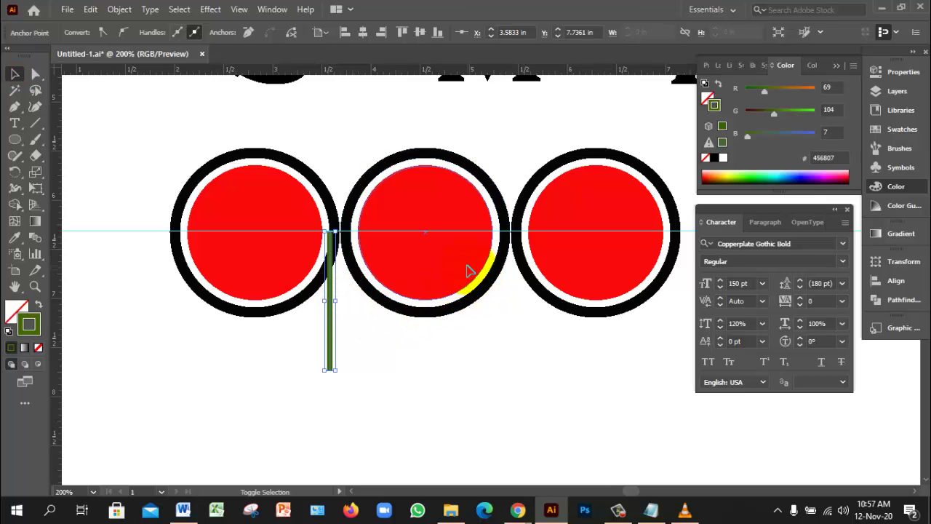
Try to left-align the middle ringed circle with the green line and to resize its group, undoing both changes
left_click(388, 264, "shift")
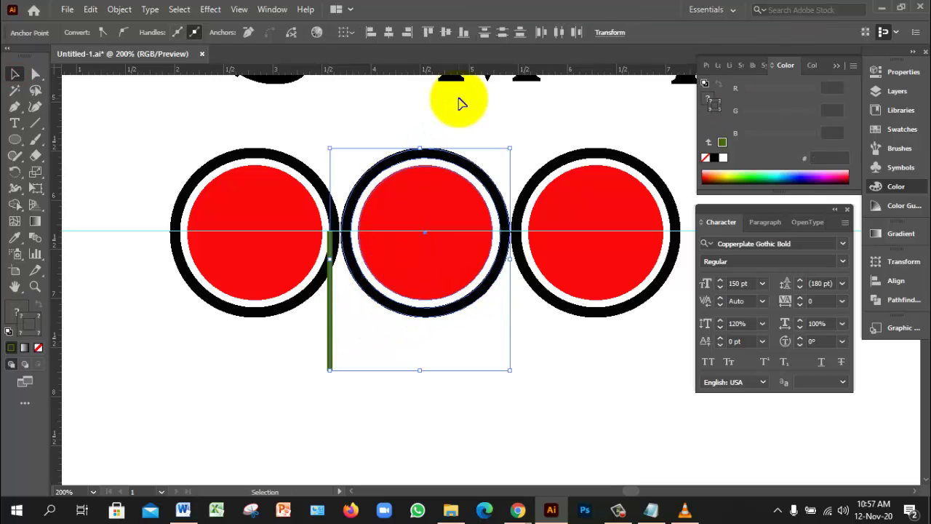
left_click(371, 39)
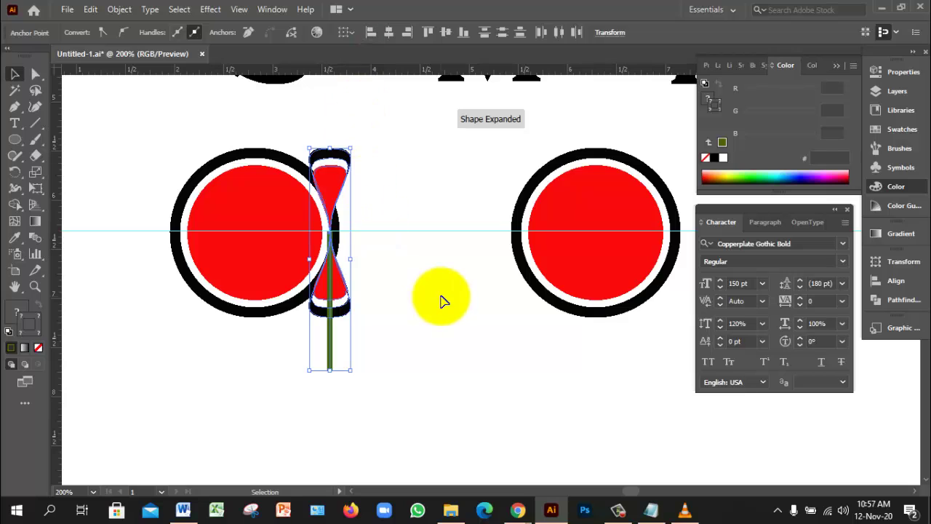
key("ctrl+z")
left_click(476, 353)
left_click(439, 281)
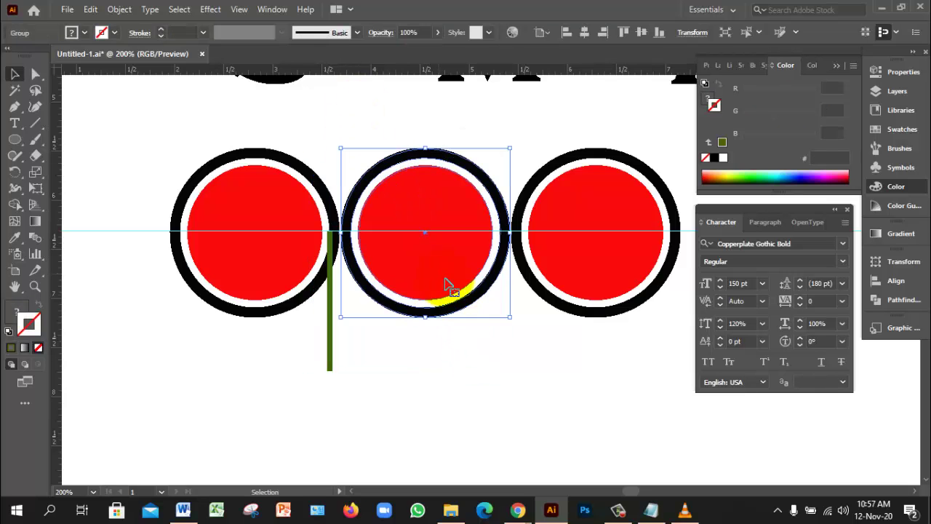
left_click_drag(511, 319, 535, 348)
key("ctrl+z")
left_click(535, 356)
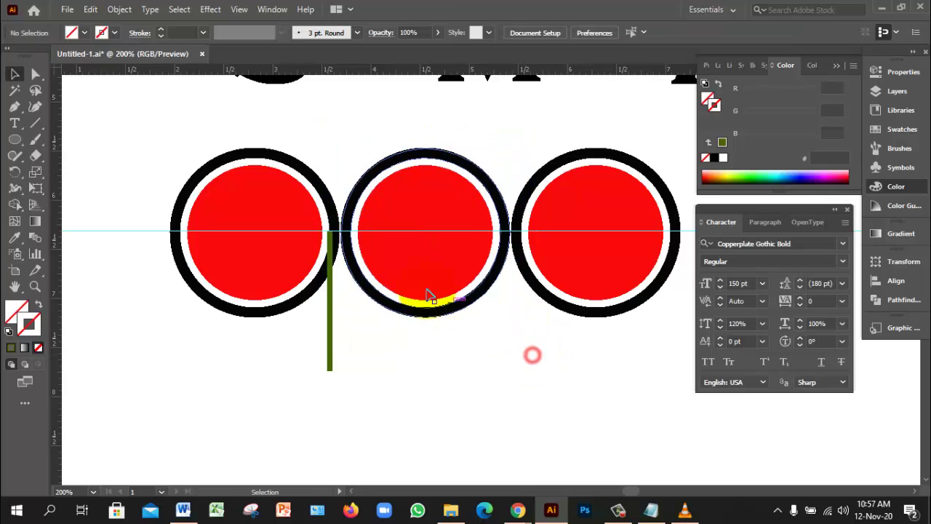
Left-align the middle ringed circle group with the green line so its ring overlaps the left ring
left_click(427, 282)
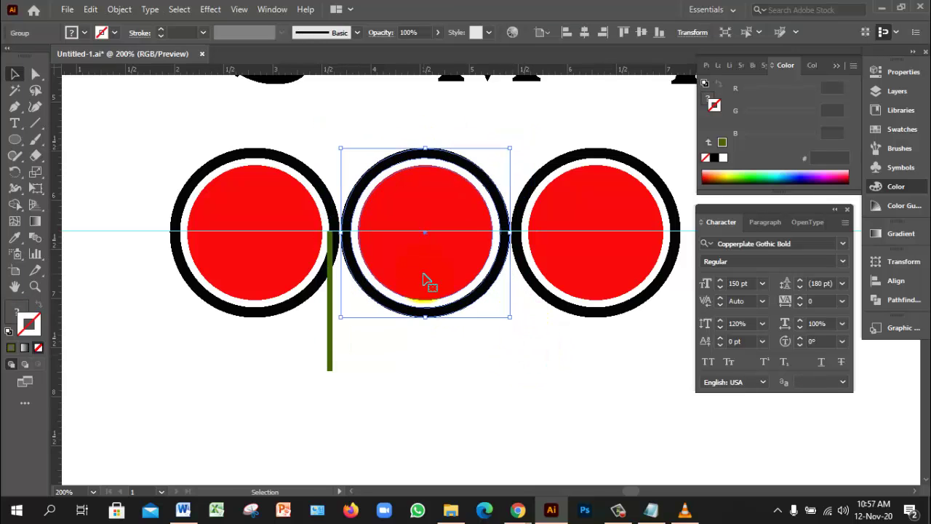
left_click(331, 300, "shift")
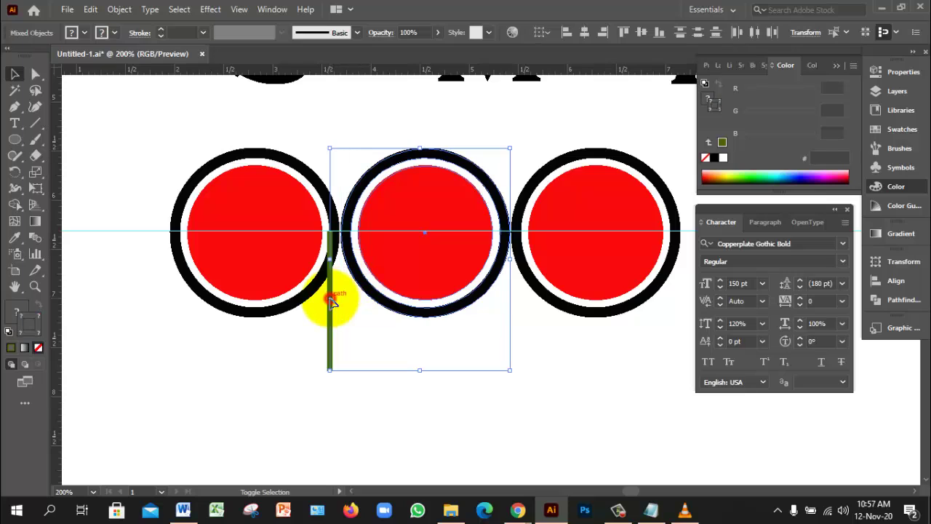
left_click(566, 33)
left_click(558, 351)
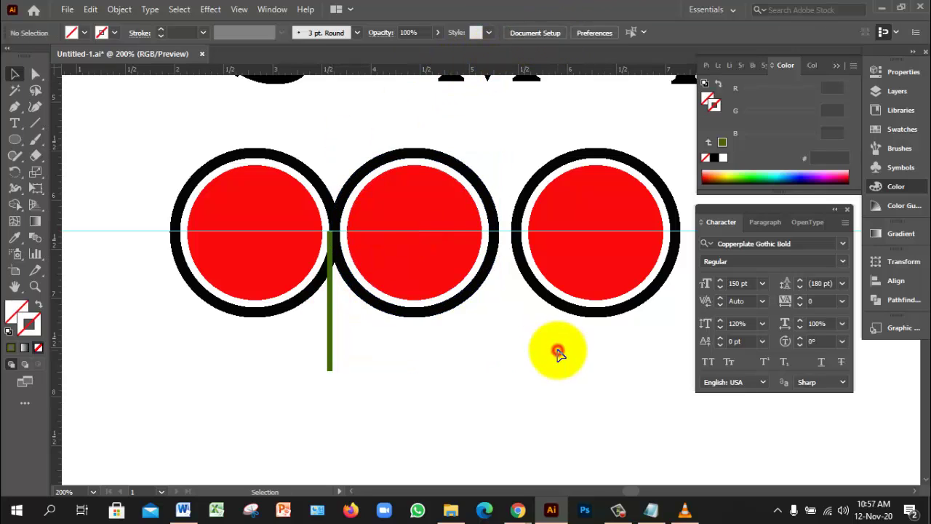
Move the green line horizontally to the right edge of the middle ring
key("z")
left_click(451, 275)
left_click(350, 243)
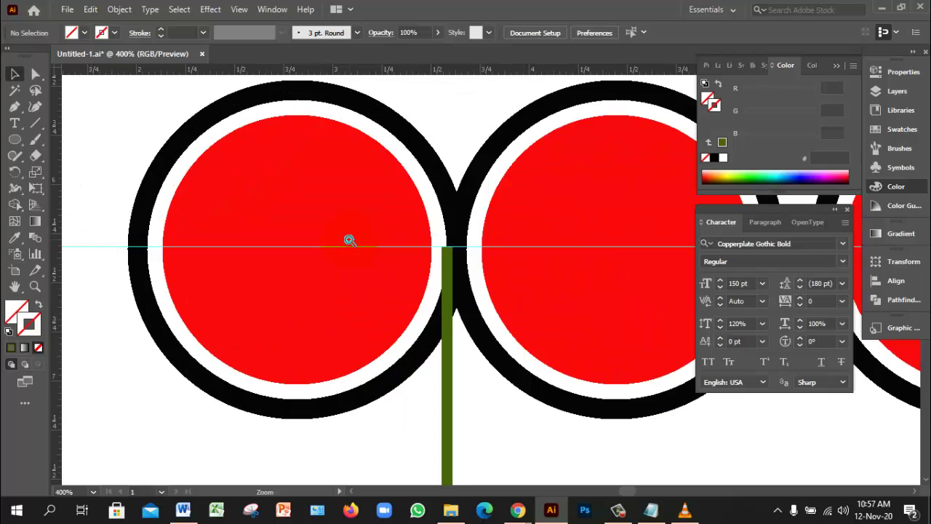
key("v")
left_click_drag(457, 237, 246, 238)
key("ctrl+minus")
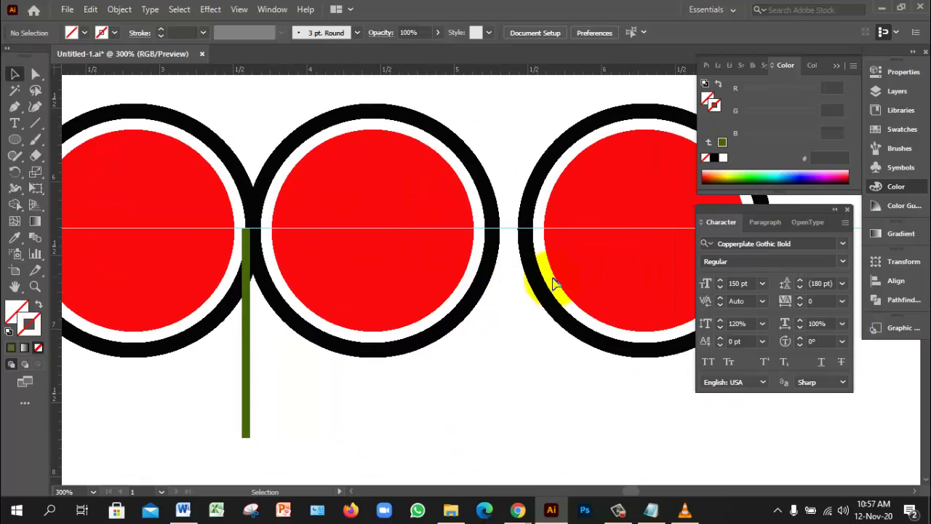
left_click(246, 318)
left_click_drag(248, 318, 504, 323)
left_click(545, 340)
Left-align the right ringed circle group with the green line, and delete the line
left_click(589, 299)
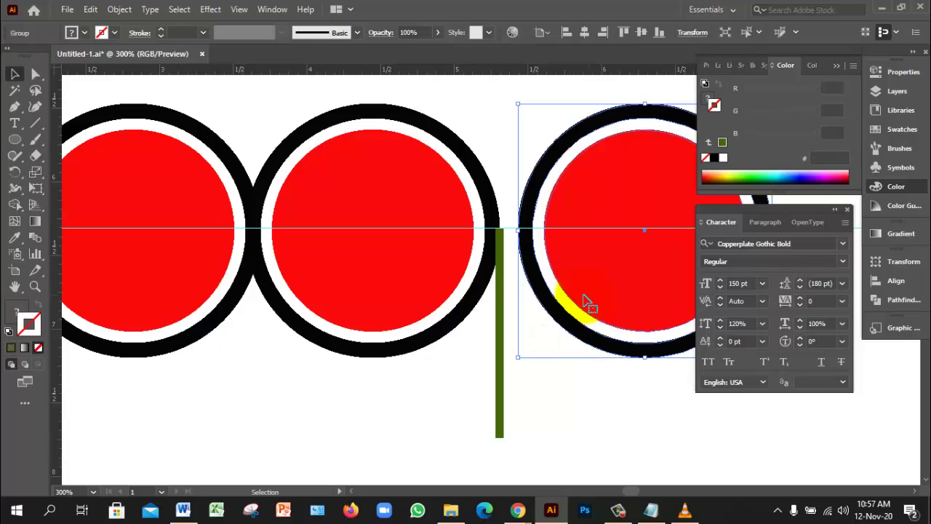
left_click(501, 369, "shift")
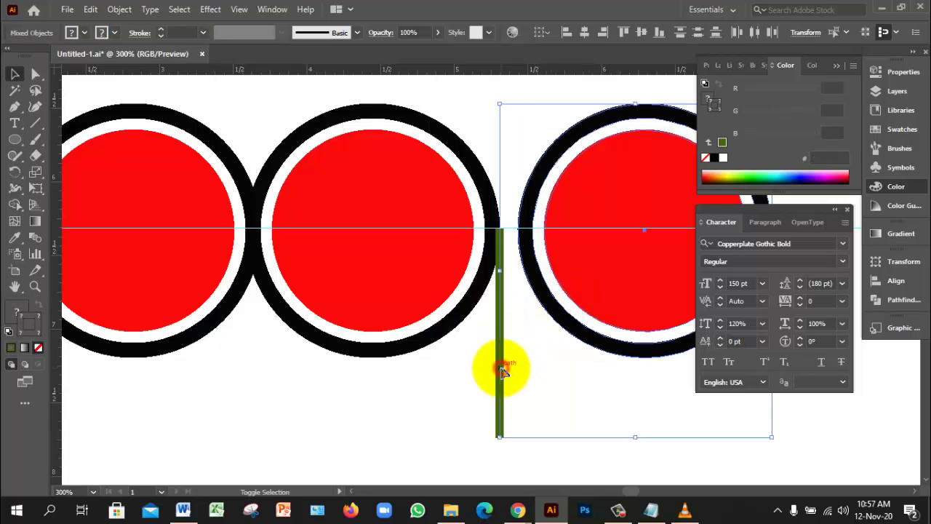
left_click(566, 33)
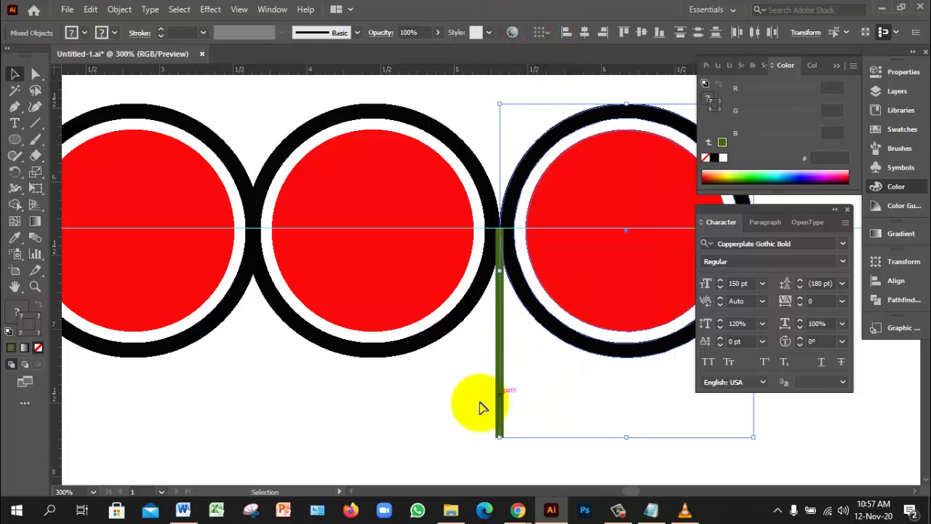
left_click(451, 400)
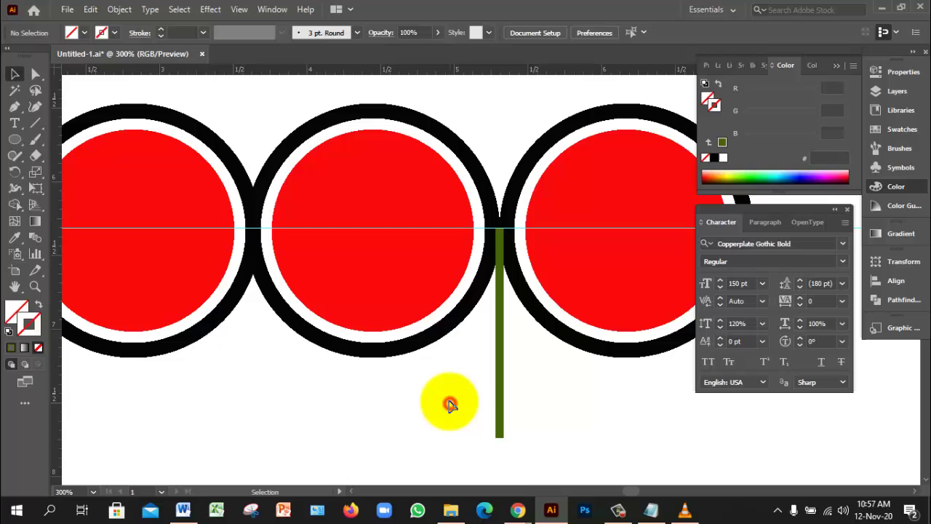
left_click(502, 379)
key("Delete")
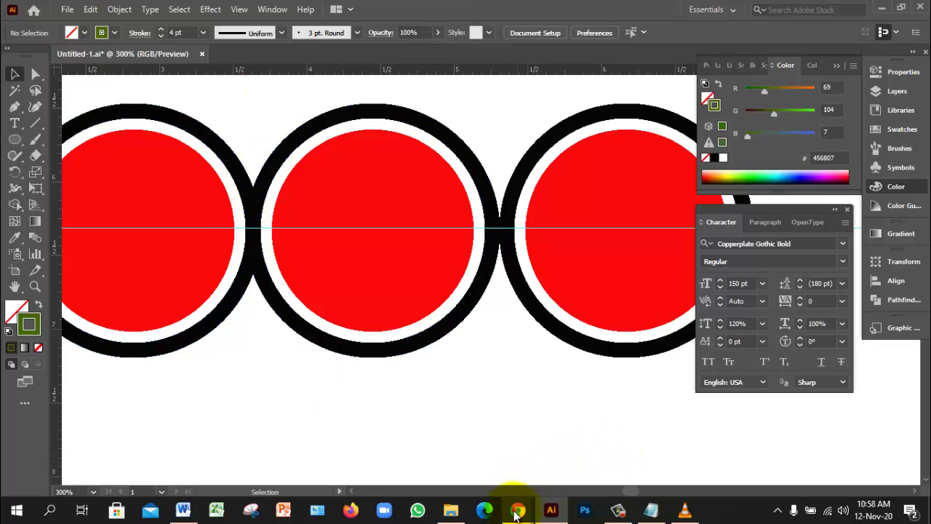
mouse_move(518, 510)
left_click(493, 479)
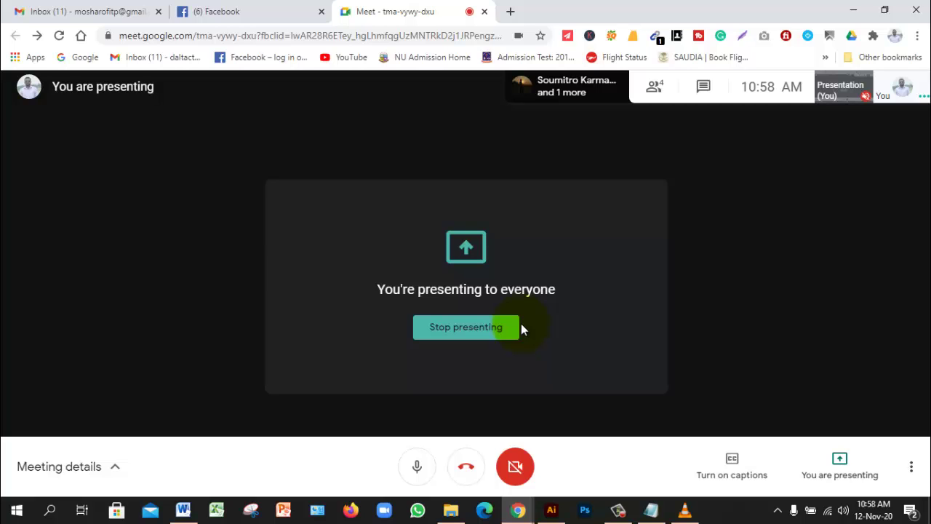
left_click(551, 509)
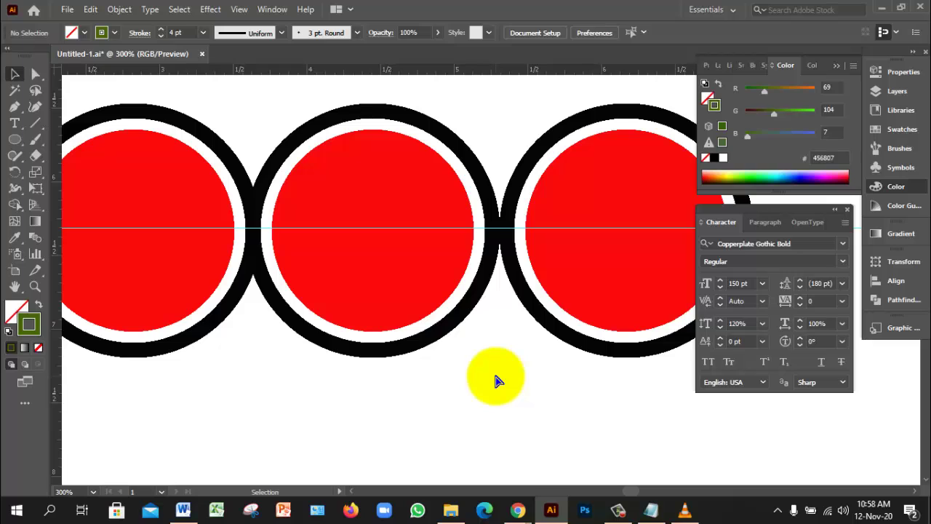
In outline view, nudge the right ringed circle group left until its ring overlaps the middle ring
key("ctrl+y")
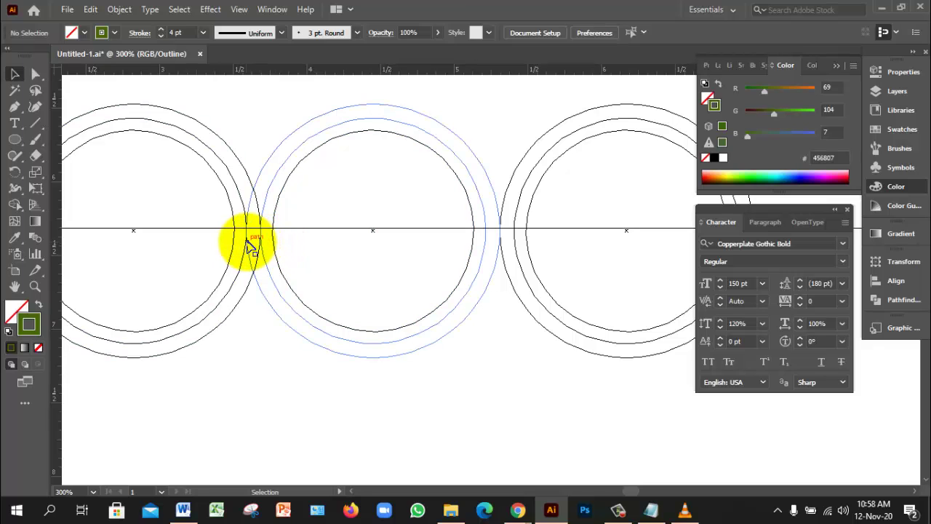
left_click_drag(556, 271, 516, 304)
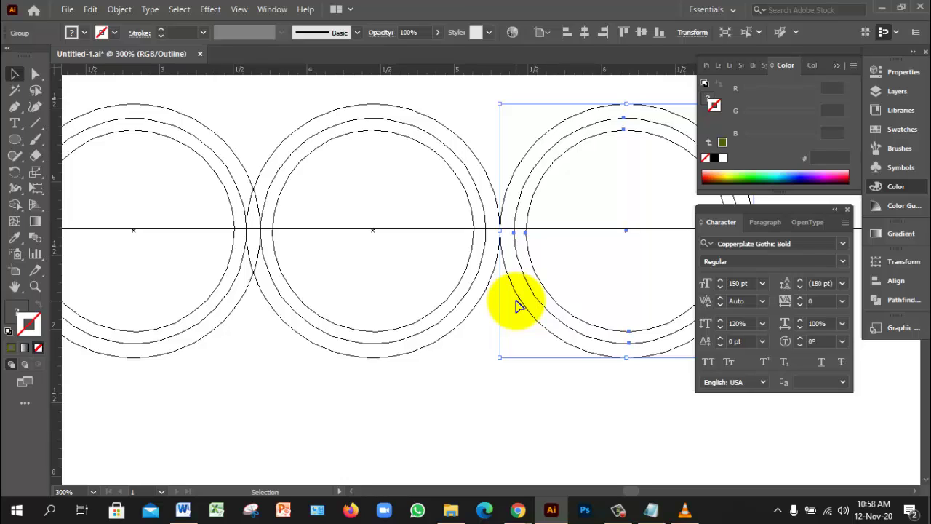
key("Left")
key("Left")
key("Left")
key("Left")
key("Left")
key("Left")
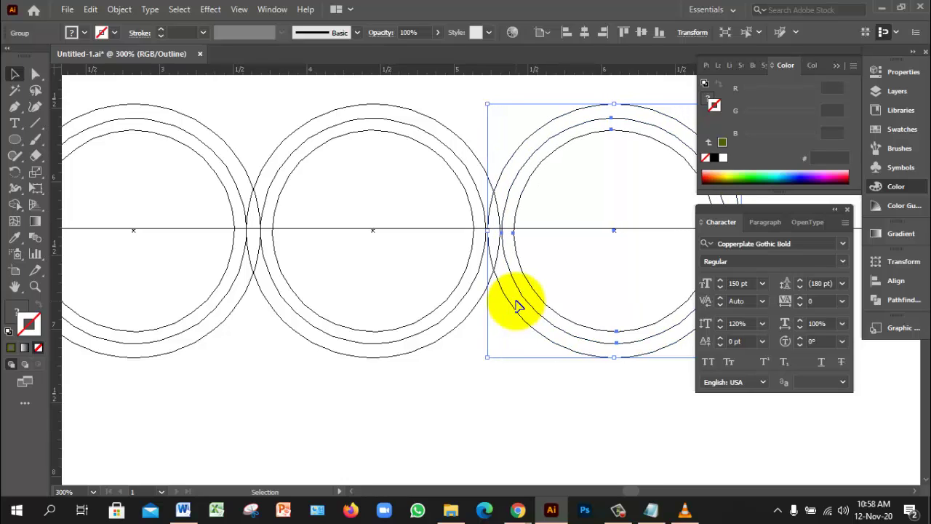
key("Left")
key("Left")
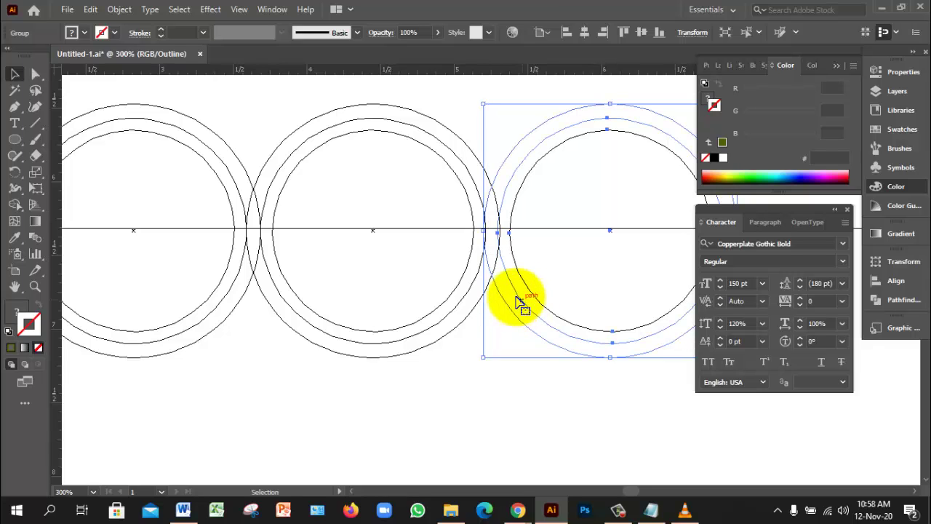
key("ctrl+y")
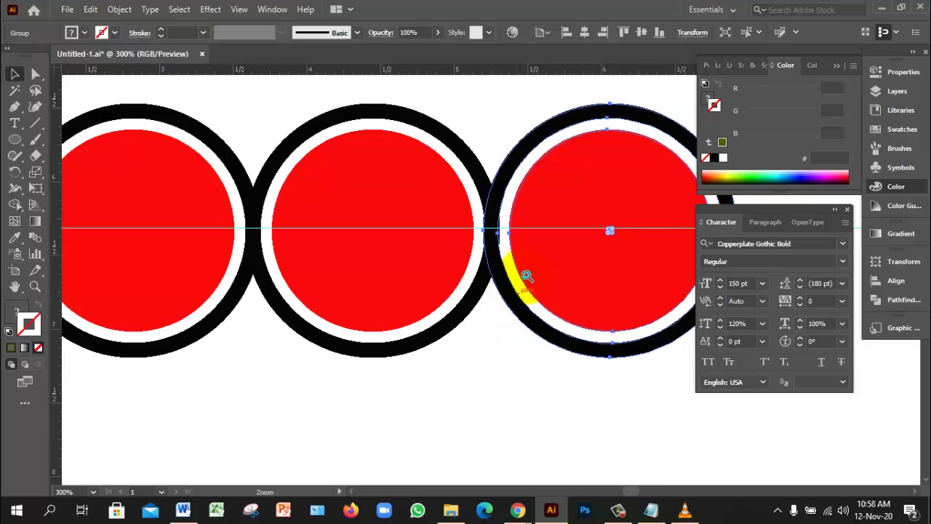
Shift the right ringed circle group slightly so its ring edges meet the middle ring's edges, and compare them in outline view
left_click(528, 267)
left_click(530, 267)
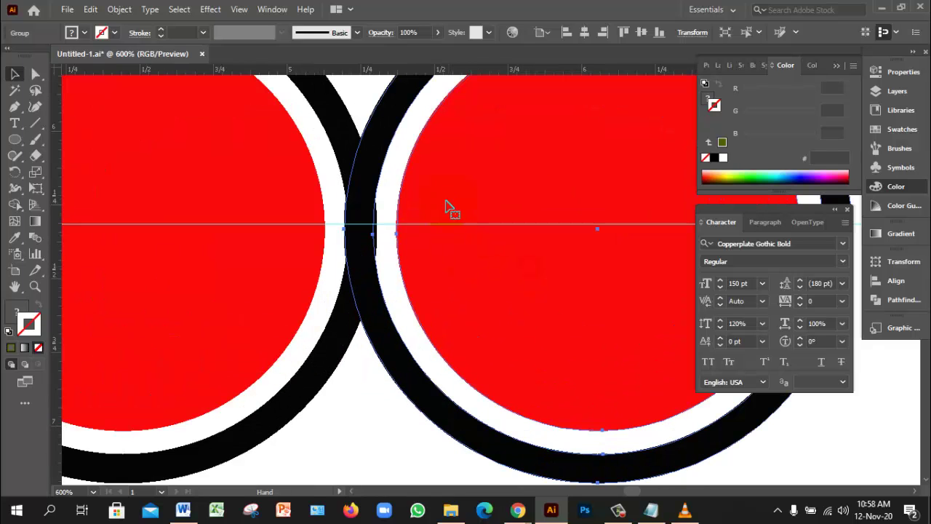
left_click(362, 208)
left_click_drag(366, 207, 365, 208)
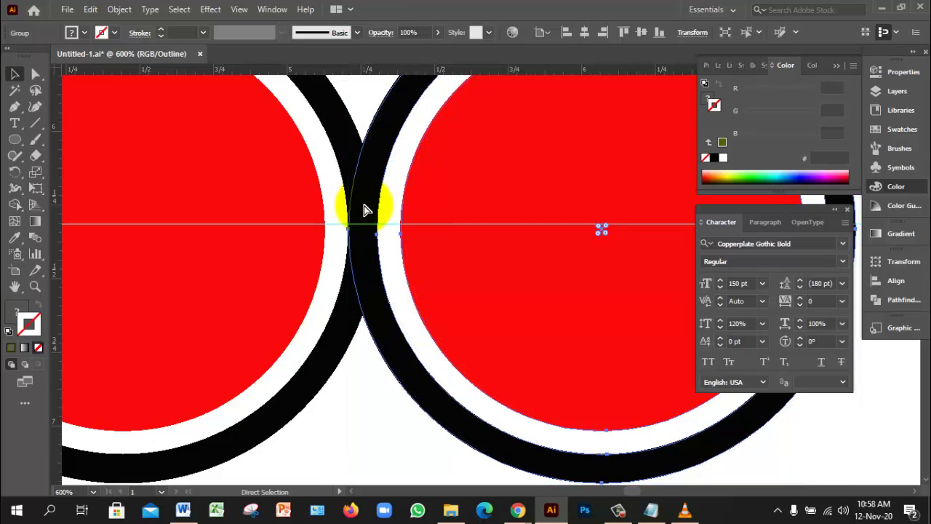
key("ctrl+y")
left_click(466, 288)
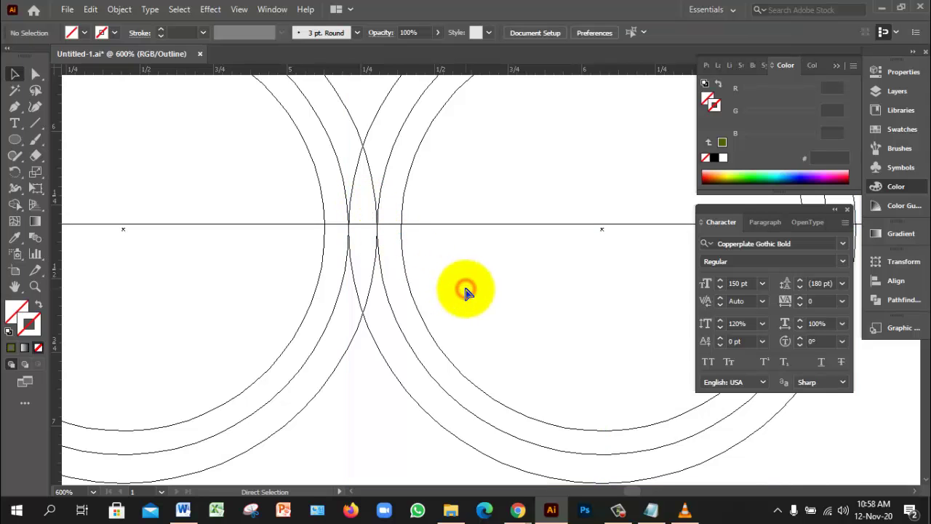
Examine in outline view how the rings overlap where the left and middle circles join
left_click(469, 284, "ctrl+alt")
left_click(470, 283, "ctrl+alt")
left_click(471, 283, "ctrl+alt")
left_click(404, 281, "ctrl")
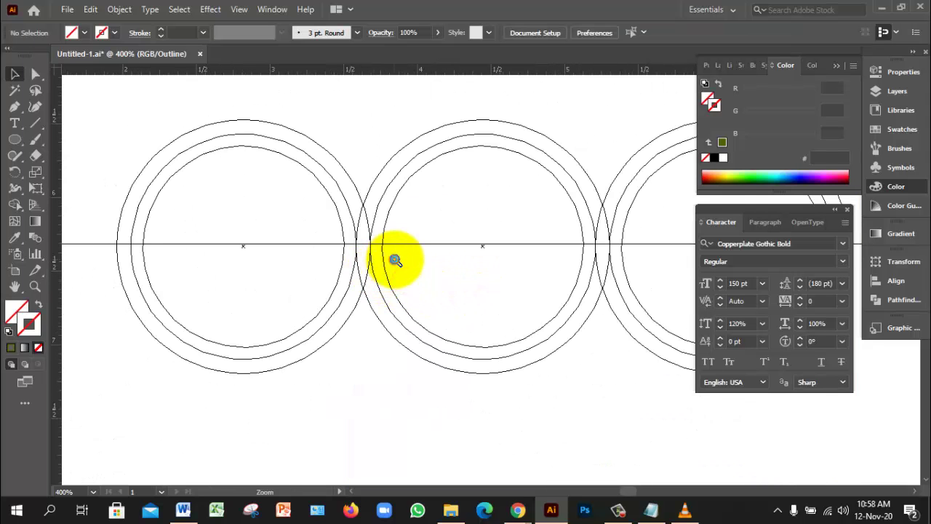
left_click(395, 262, "ctrl")
left_click(481, 272, "ctrl")
left_click(466, 291, "ctrl")
left_click(496, 289, "ctrl+alt")
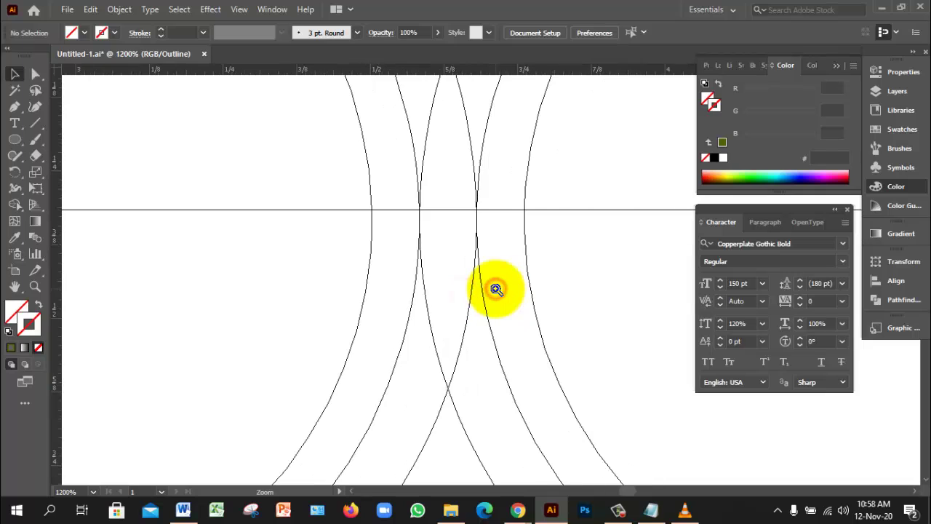
left_click(447, 280, "ctrl+alt")
left_click(448, 280, "ctrl+alt")
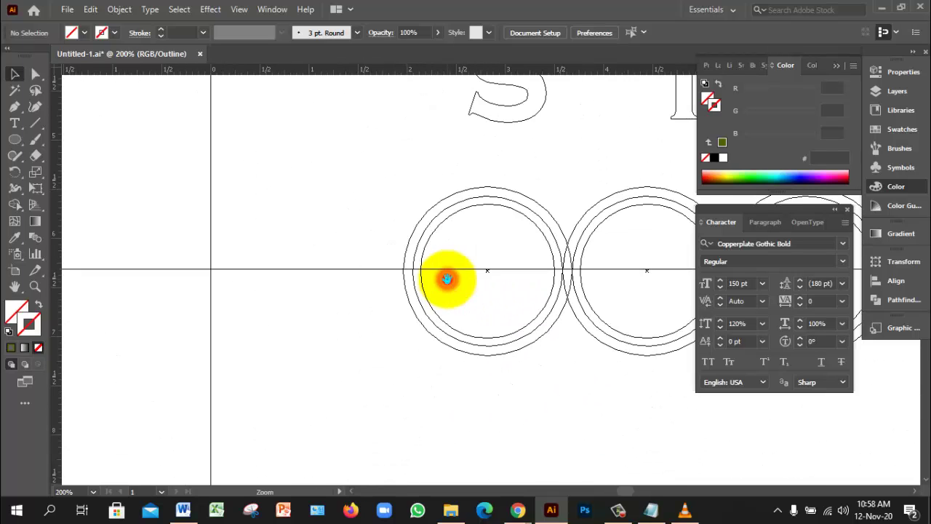
left_click(443, 260, "ctrl+alt")
key("ctrl+y")
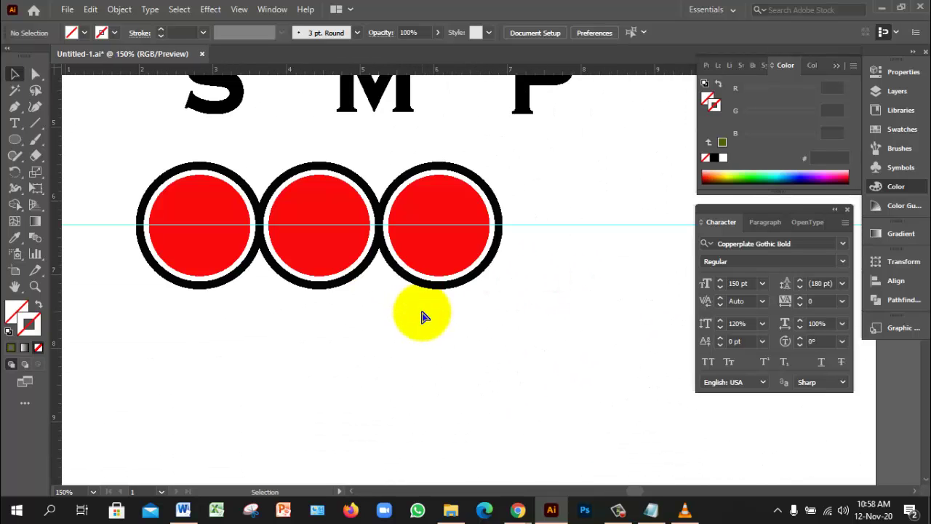
Delete the horizontal guide running through the three circles and inspect the joint between the left and middle rings
left_click(422, 301, "ctrl")
left_click_drag(453, 330, 455, 331)
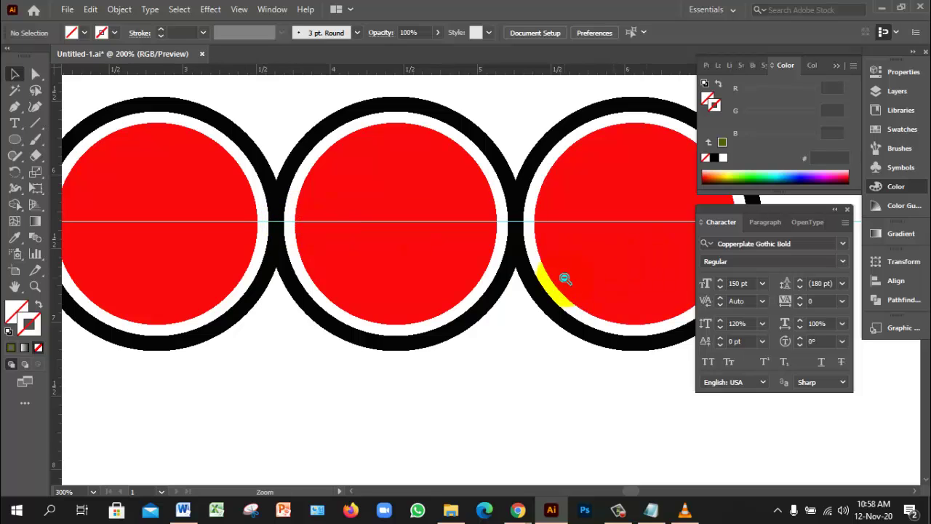
key("ctrl+minus")
key("ctrl+minus")
left_click(632, 286)
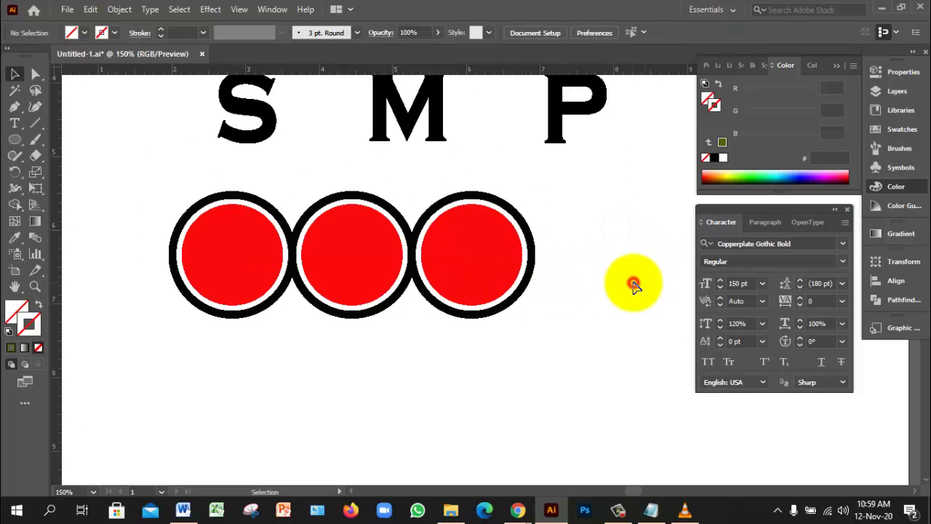
key("z")
left_click(372, 291)
left_click(428, 261)
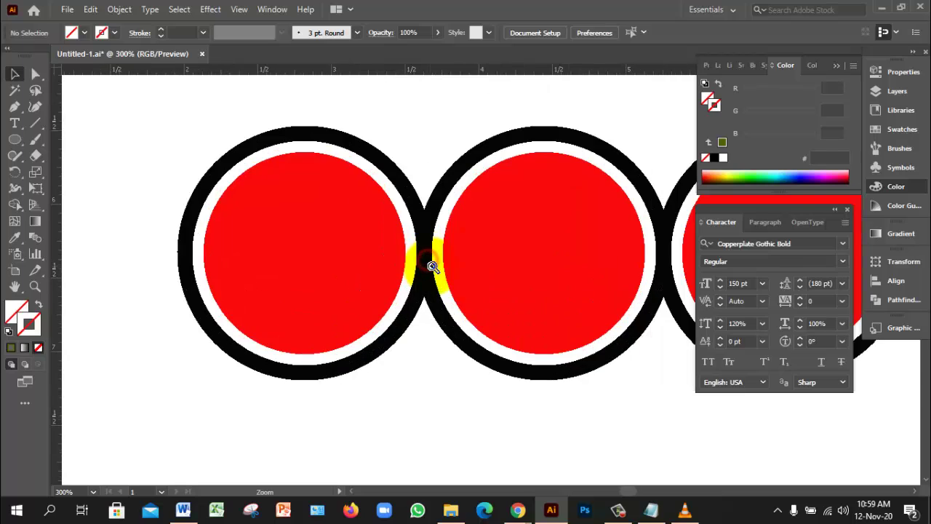
left_click(444, 265)
left_click_drag(532, 254, 504, 253)
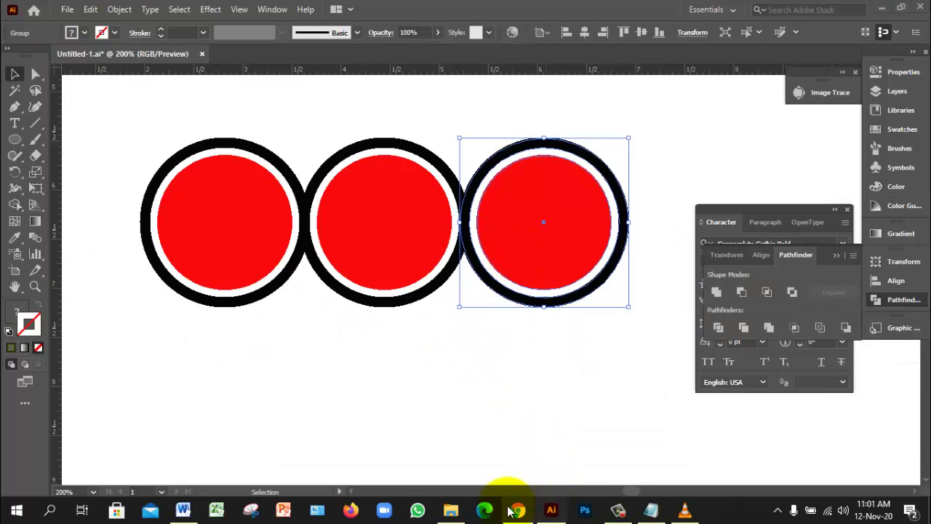
Switch to Google Meet, present the entire screen in the meeting and unmute the microphone
left_click(516, 512)
left_click(833, 460)
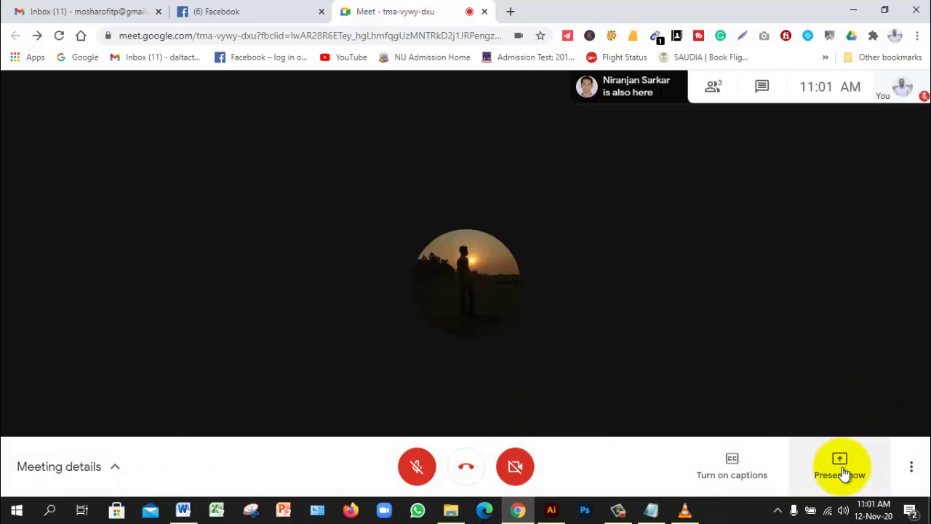
left_click(827, 347)
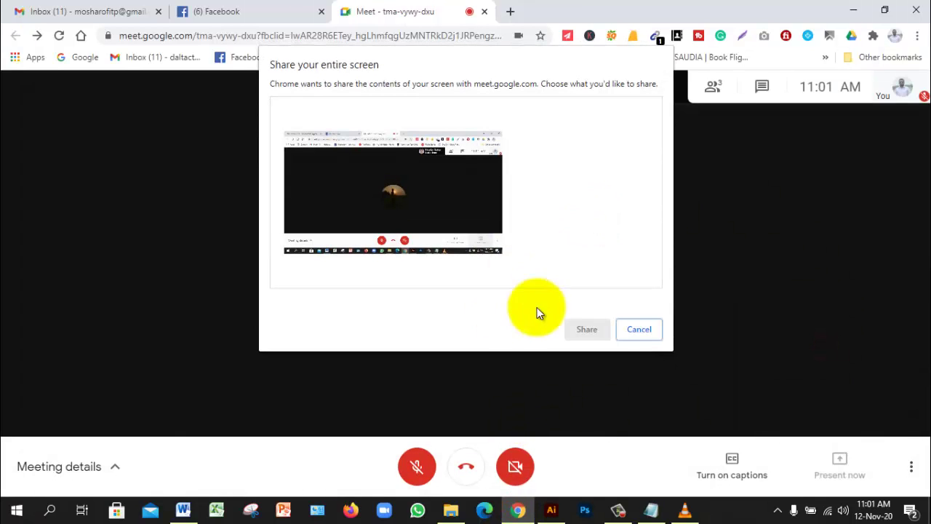
left_click(498, 251)
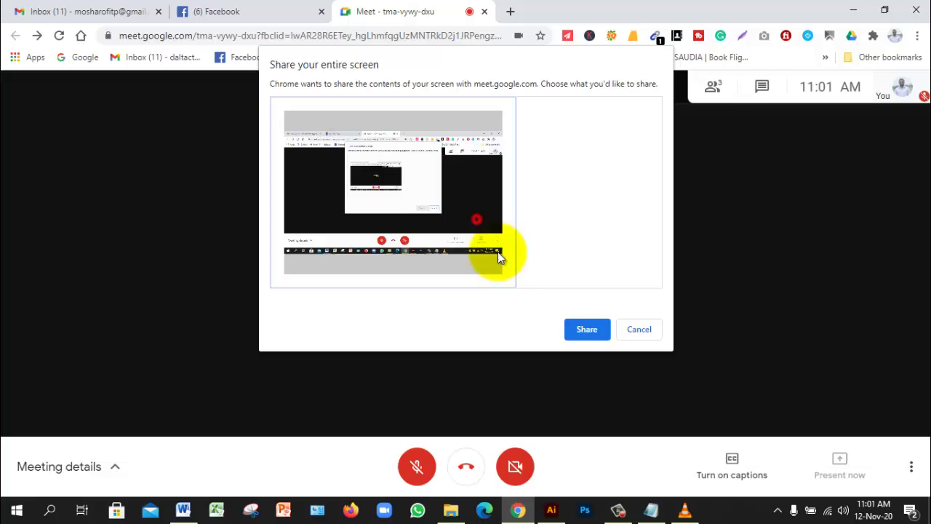
left_click(587, 329)
left_click(416, 461)
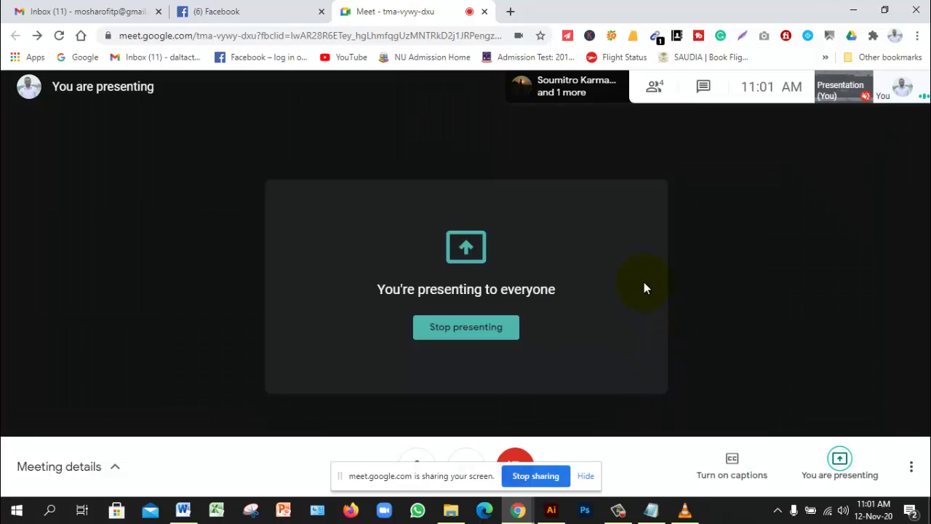
Switch back to Illustrator and ungroup the left ringed circle group
left_click(552, 509)
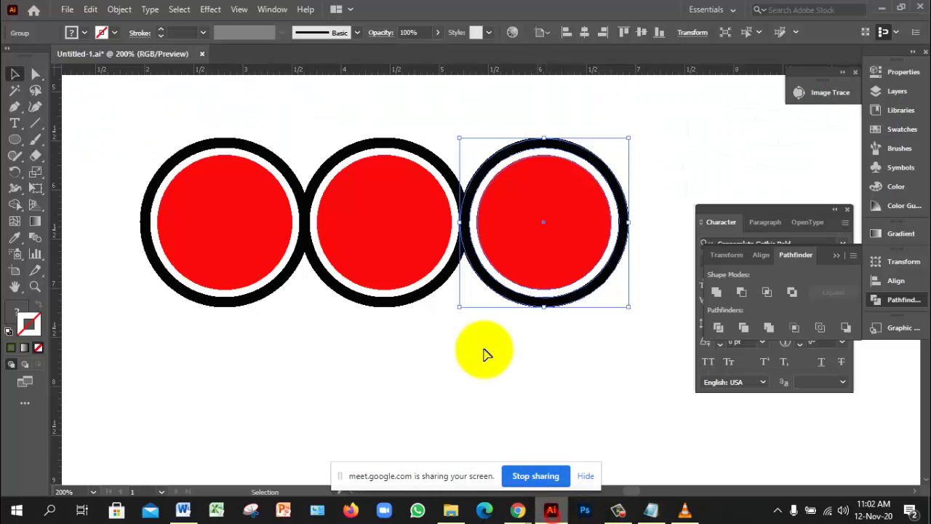
left_click(404, 373)
left_click(402, 310, "ctrl")
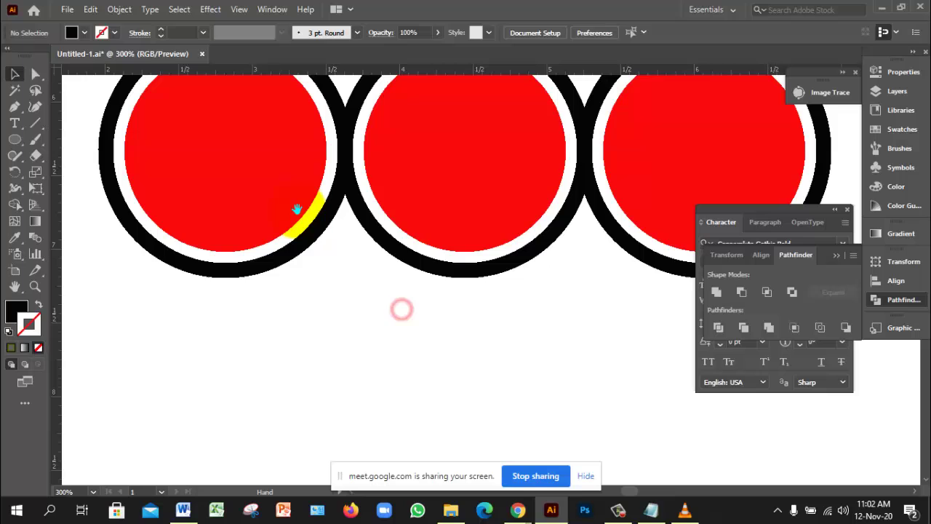
left_click(348, 251, "ctrl+alt")
left_click_drag(396, 182, 373, 216)
left_click(386, 236)
left_click(516, 266)
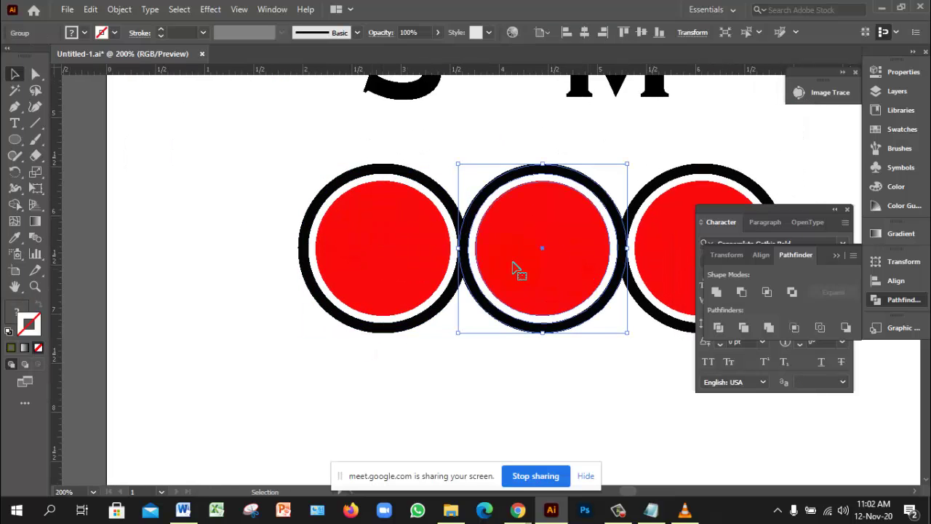
right_click(400, 259)
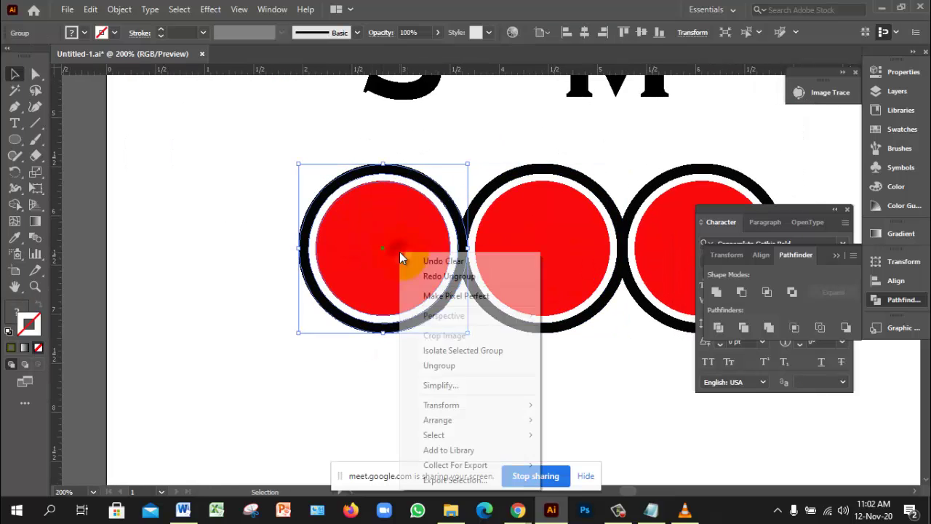
left_click(439, 365)
Ungroup the middle and right ringed circle groups, and check the paths in outline view
left_click(520, 281)
right_click(522, 256)
left_click(560, 364)
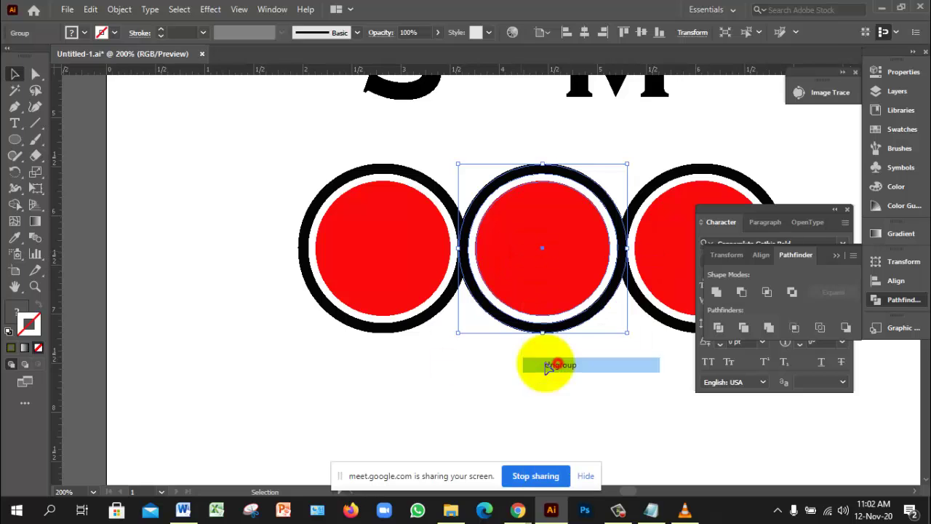
left_click(474, 364)
right_click(642, 253)
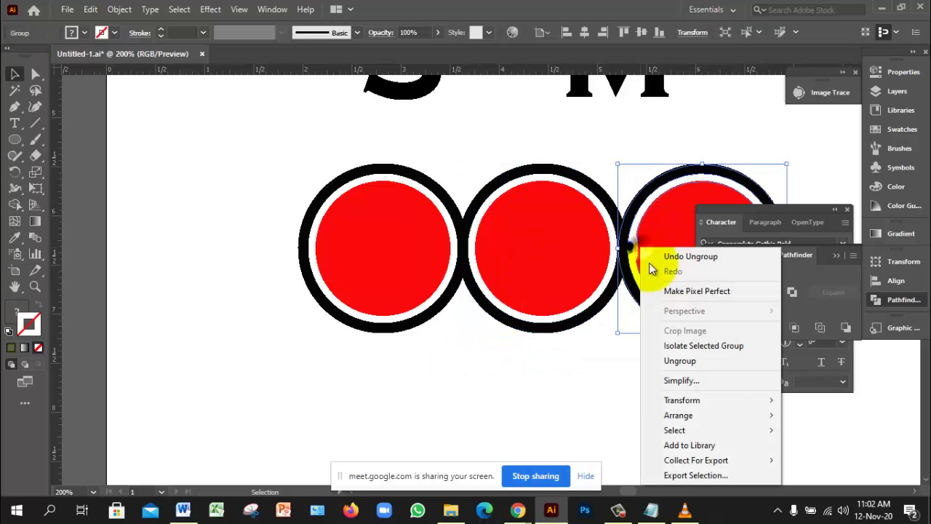
left_click(681, 360)
left_click(614, 357)
key("ctrl+y")
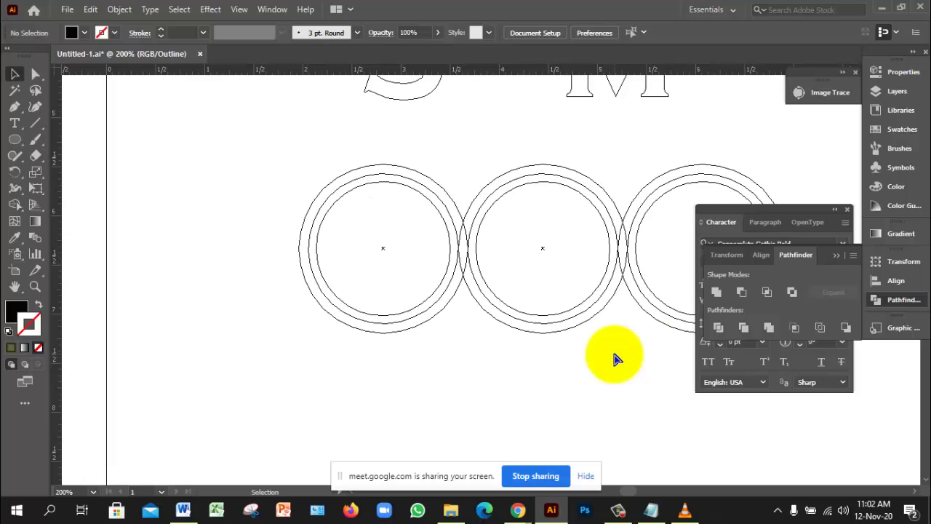
key("ctrl+y")
Select the three black rings together and split them at their overlaps with Pathfinder Divide
left_click(613, 354, "alt")
left_click(561, 214)
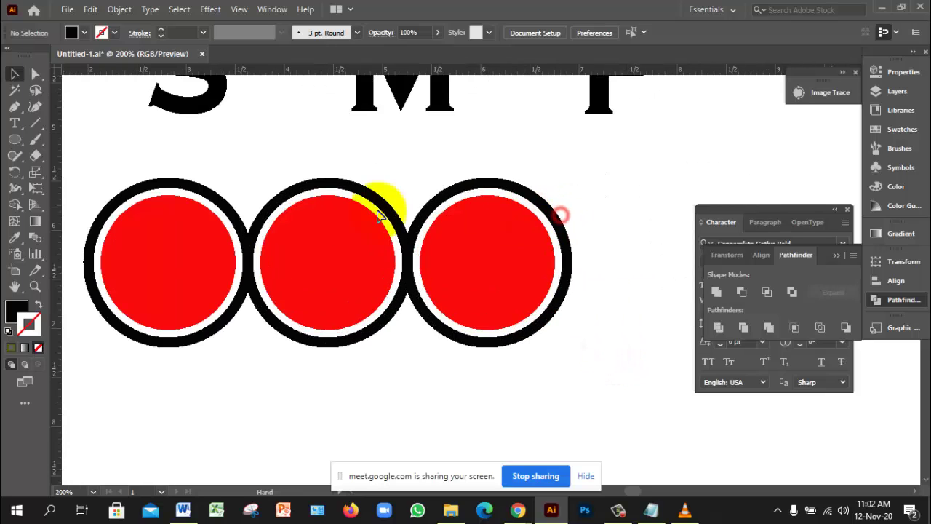
left_click(230, 314)
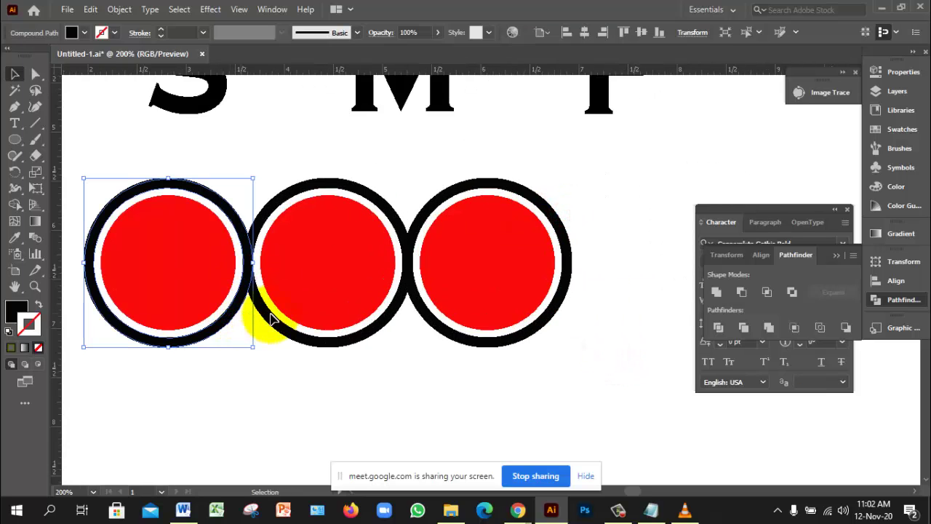
left_click(352, 337, "shift")
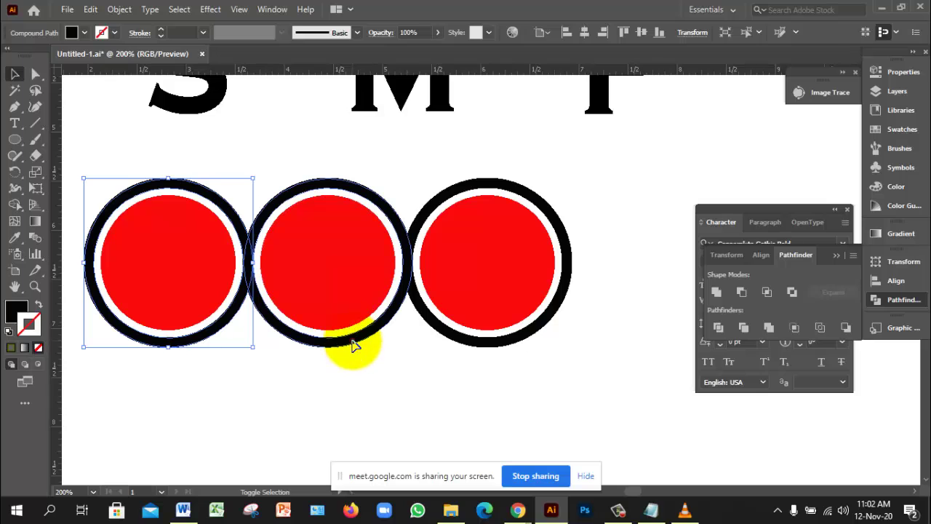
left_click(473, 343, "shift")
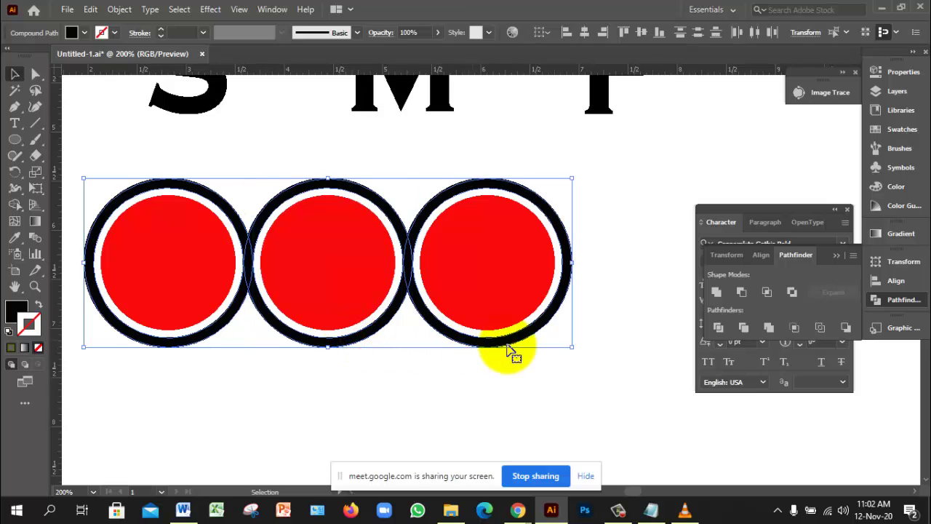
left_click(717, 329)
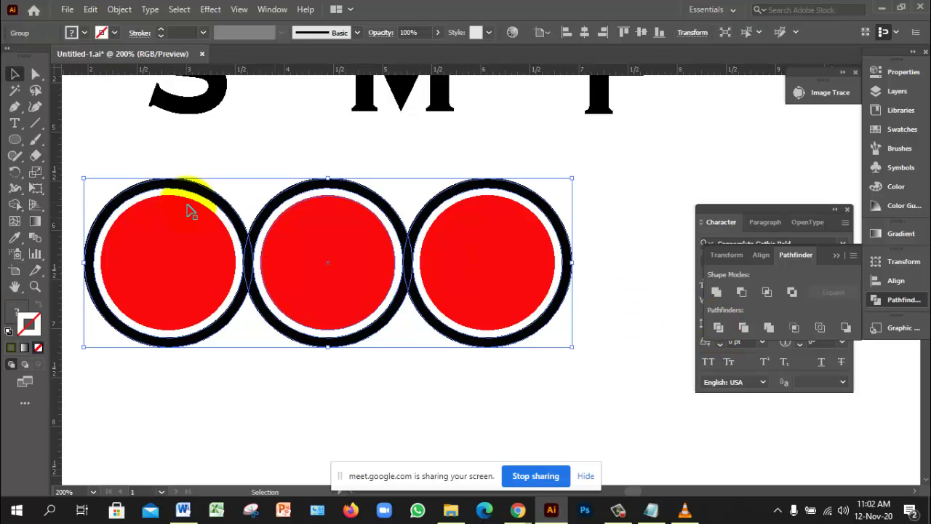
Ungroup the divided rings, then move the overlap piece between the left and middle rings as a test and undo the move
right_click(245, 231)
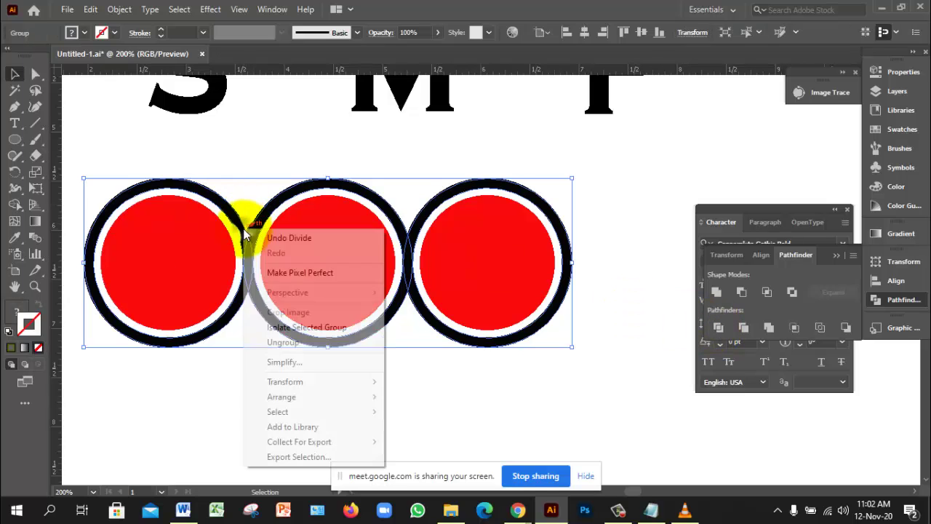
left_click(283, 342)
left_click(299, 394)
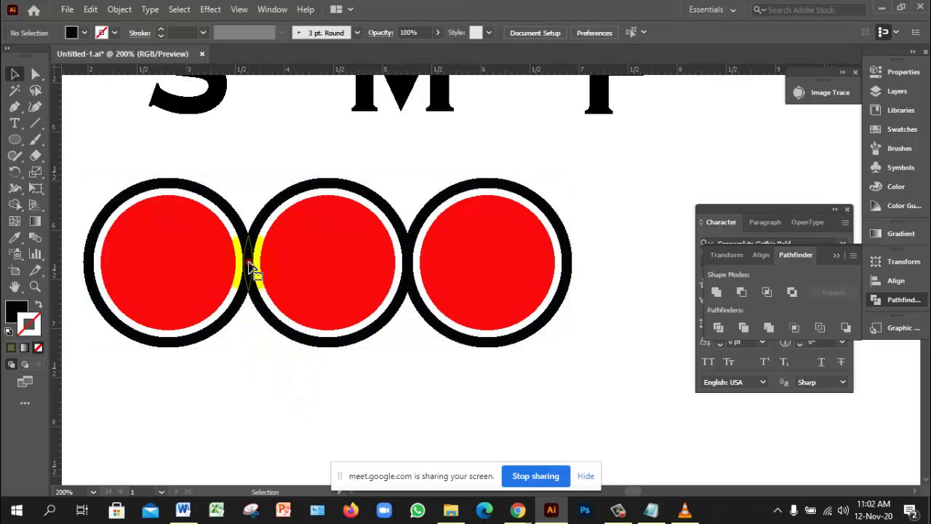
left_click_drag(249, 264, 301, 362)
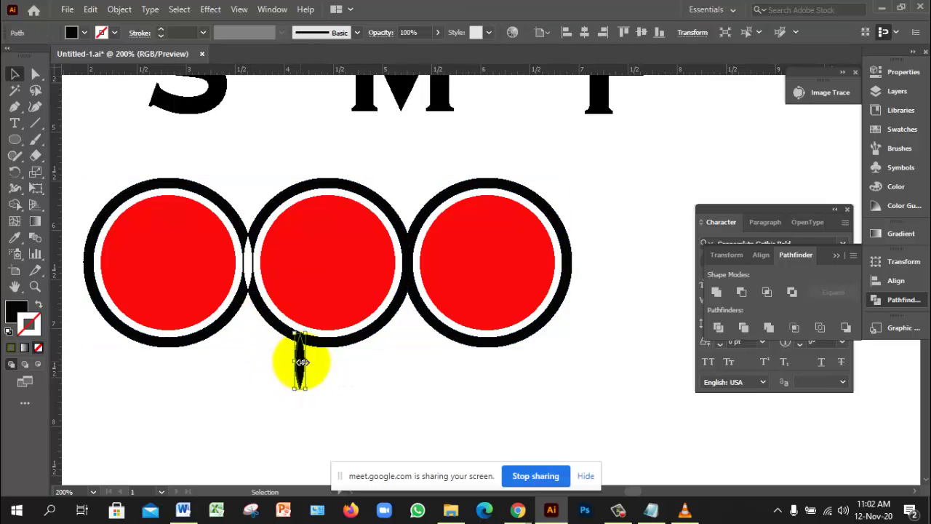
key("ctrl+z")
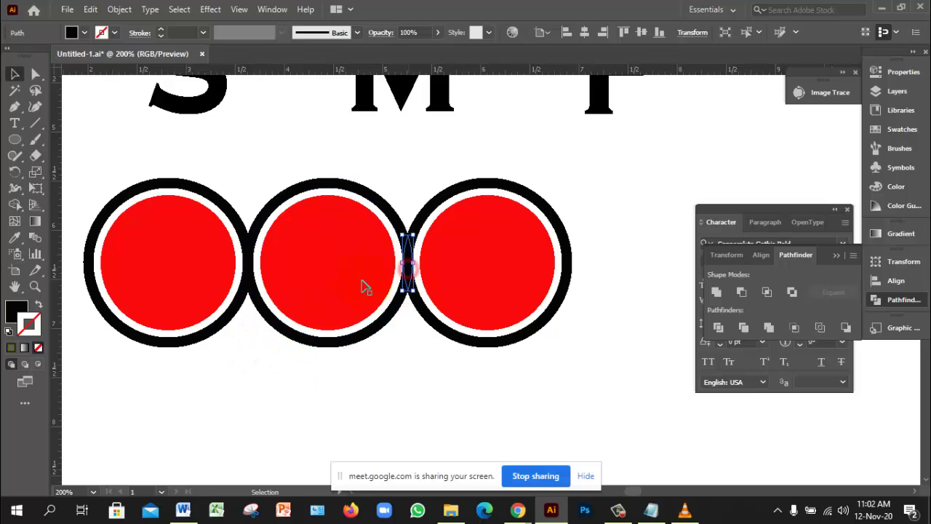
key("z")
left_click(363, 324)
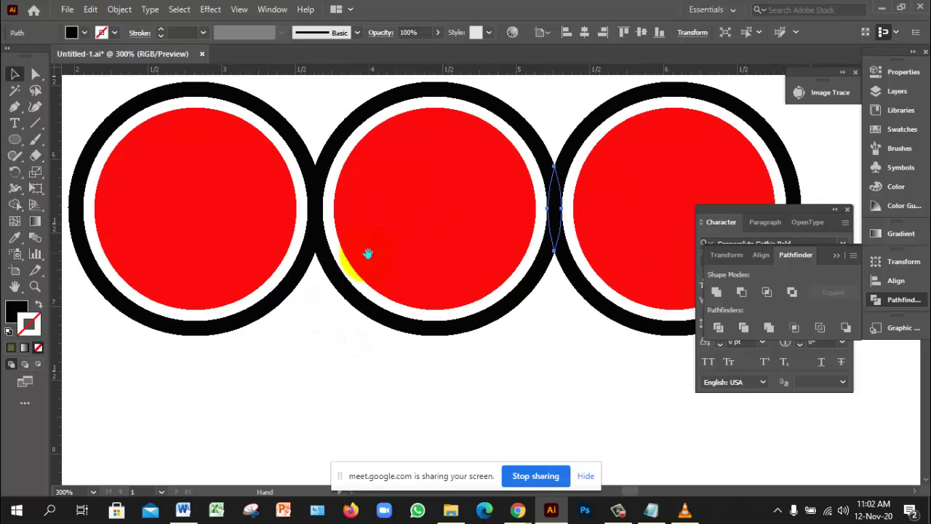
key("v")
Try to remove the overlap between the left and middle rings with the Shape Builder tool, undoing the removals
left_click(291, 294)
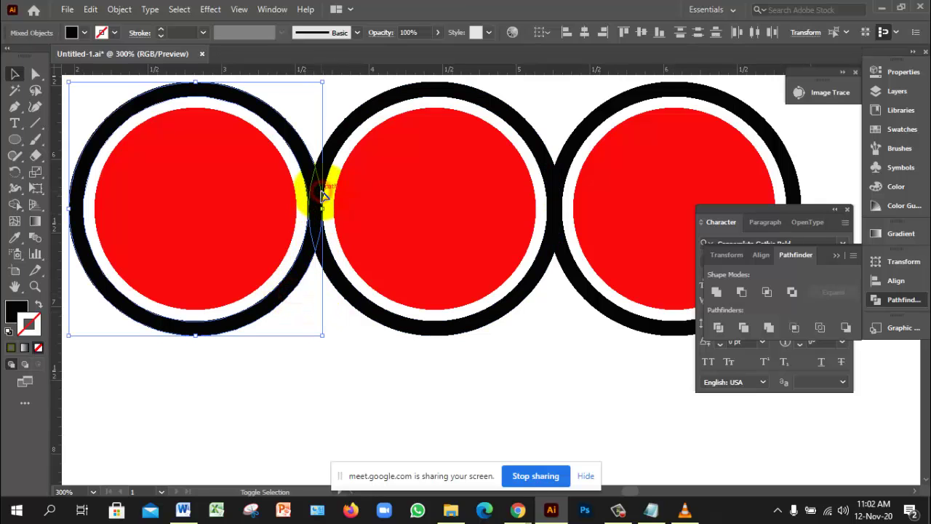
left_click(328, 157, "shift")
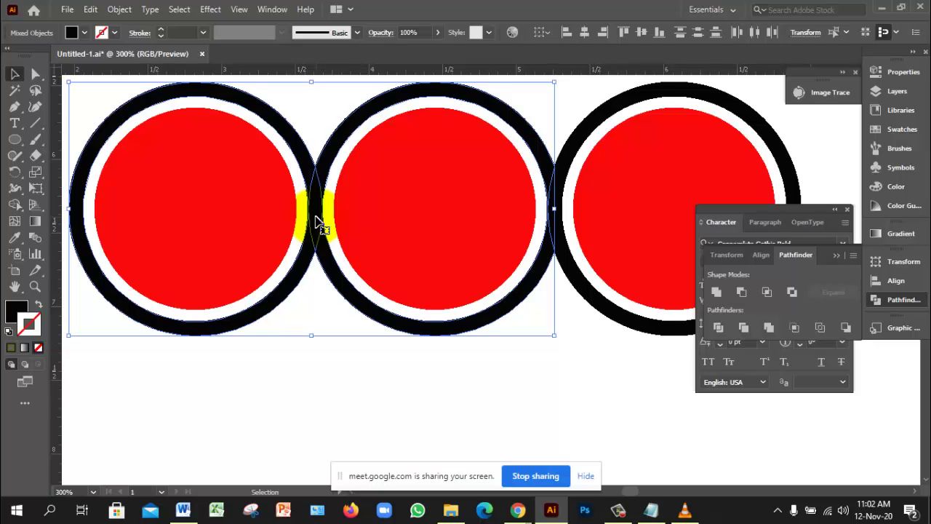
left_click(14, 205)
mouse_move(332, 245)
left_mouse_down()
mouse_move(354, 250)
mouse_move(322, 249)
mouse_move(315, 240)
left_mouse_up()
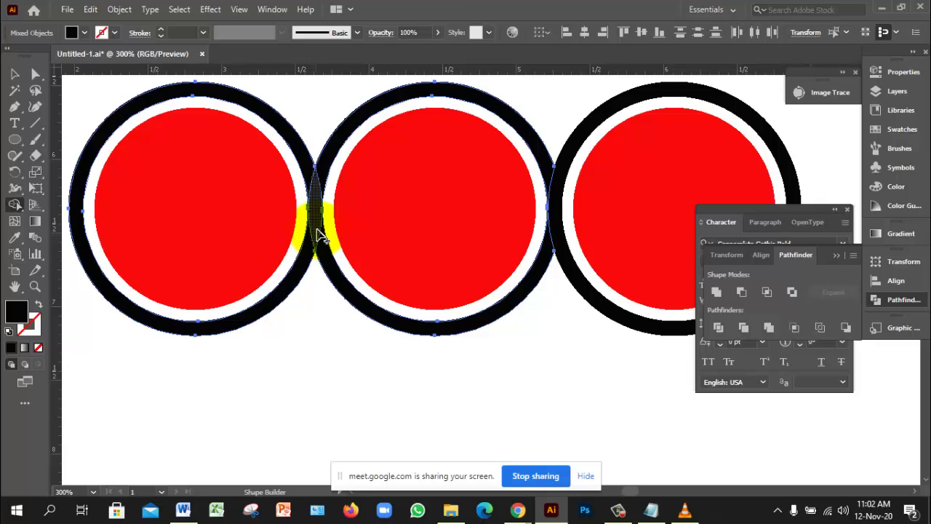
left_click(313, 241)
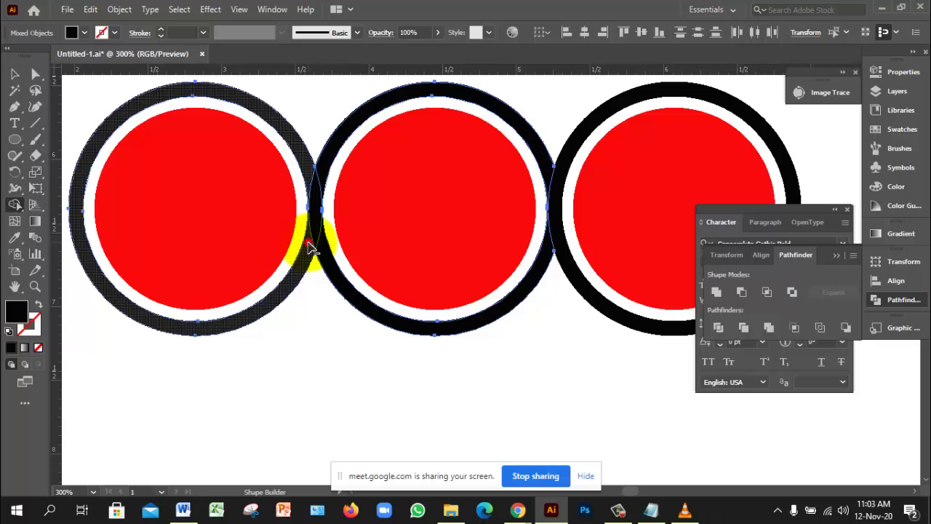
left_click(313, 244, "alt")
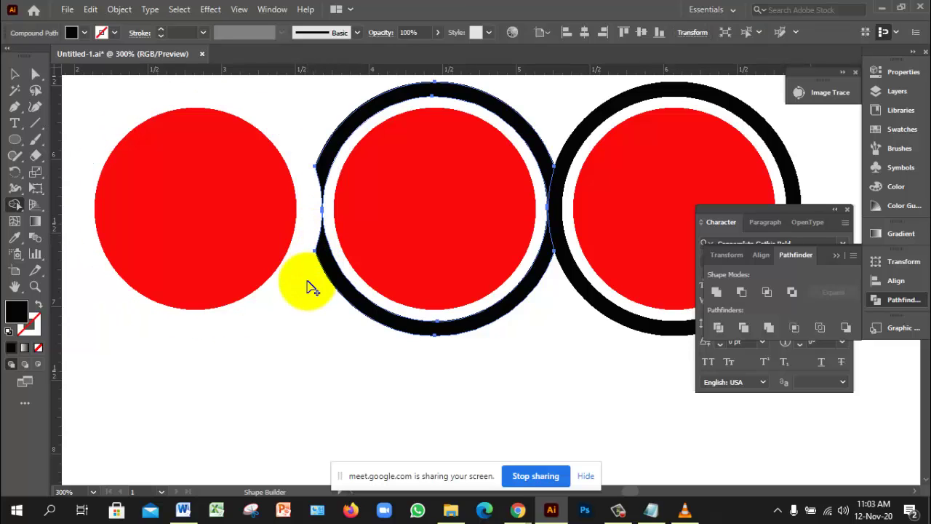
key("ctrl+z")
key("ctrl+z")
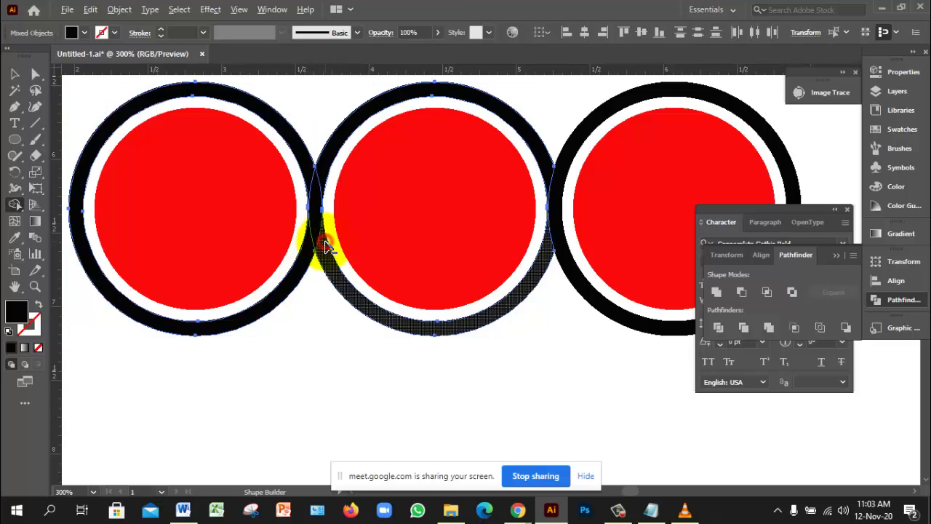
left_click(317, 236, "alt")
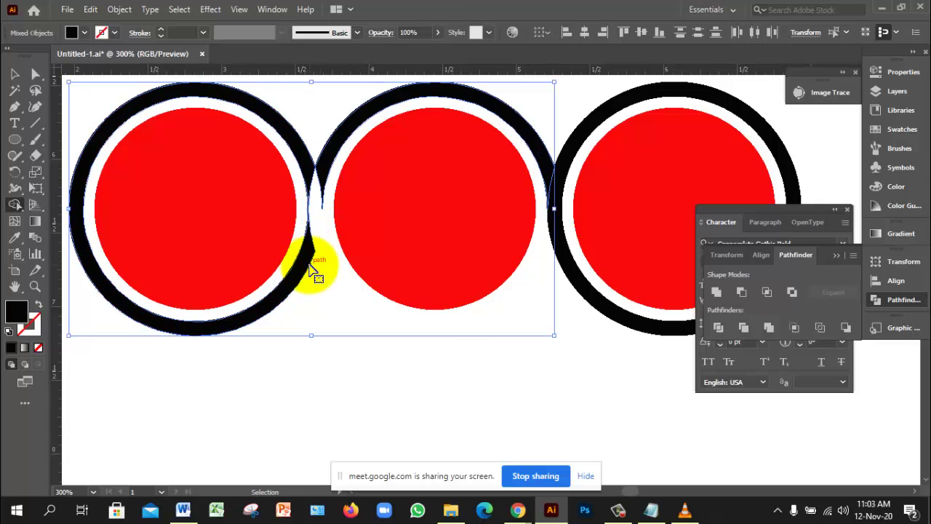
key("ctrl+z")
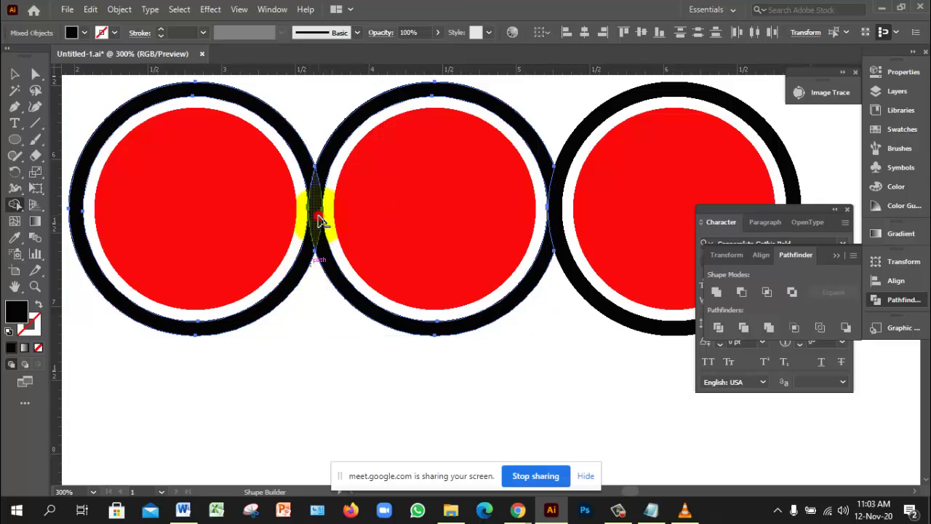
key("ctrl")
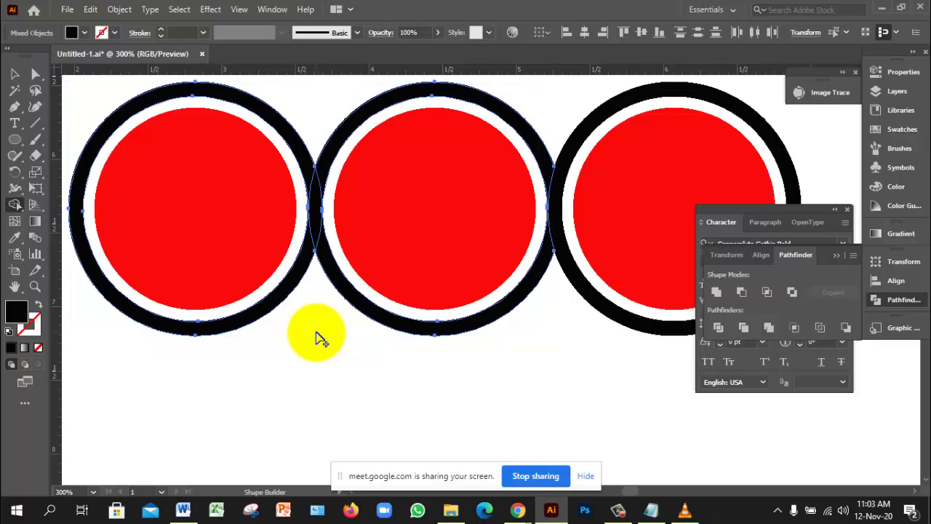
Deselect the rings and select only the overlap piece between the left and middle rings
key("v")
left_click(648, 342)
left_click(315, 211)
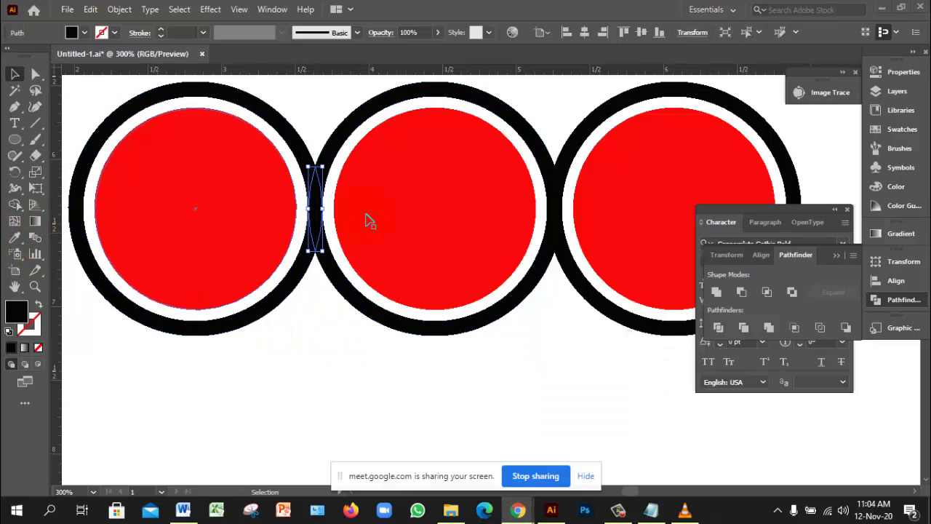
Preview an Offset Path of 0.1 in on the overlap piece between the left and middle rings
left_click(119, 9)
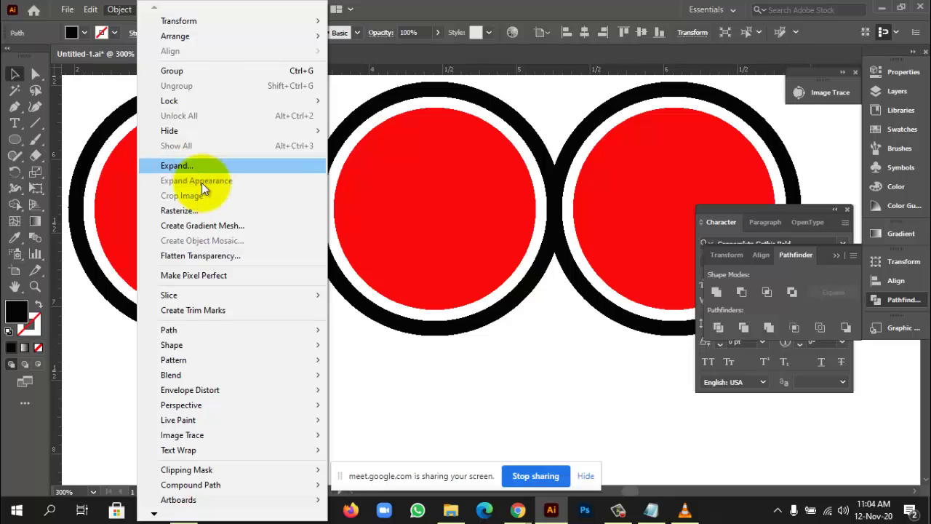
mouse_move(188, 329)
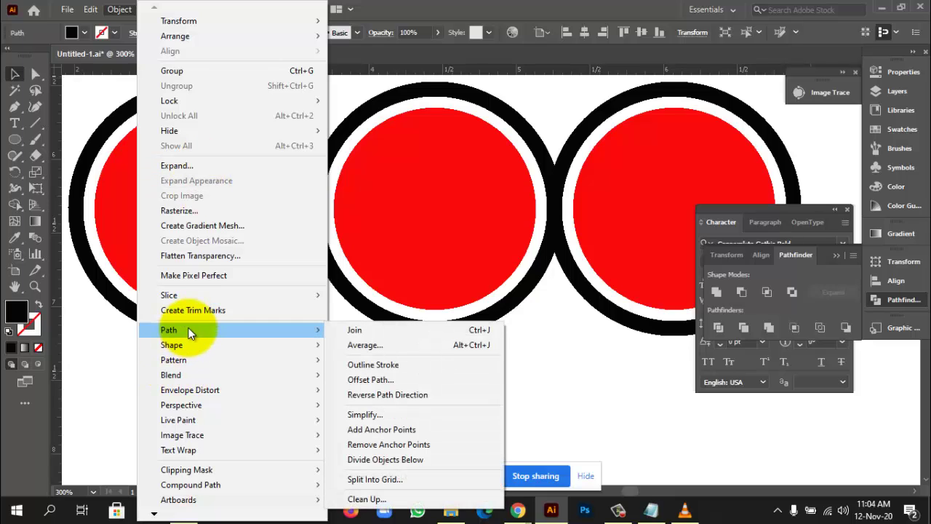
left_click(386, 379)
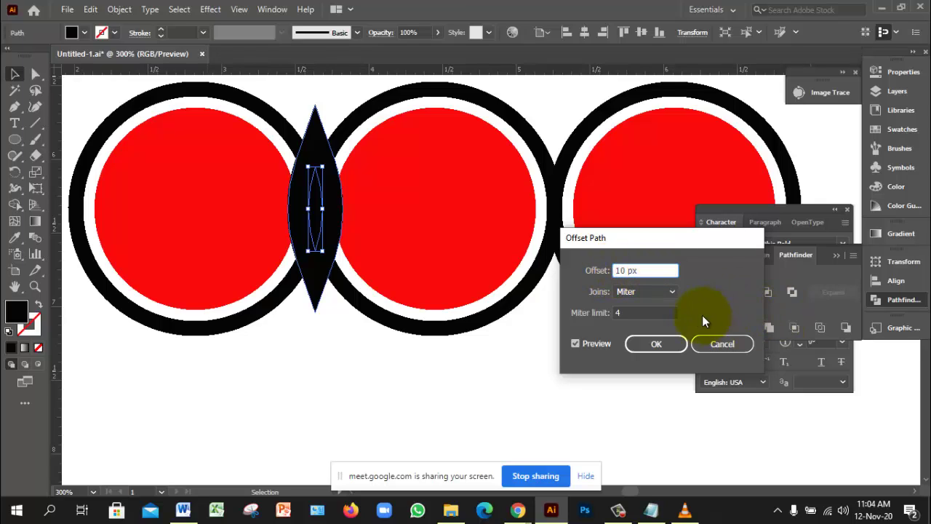
left_click(660, 313)
left_click(662, 270)
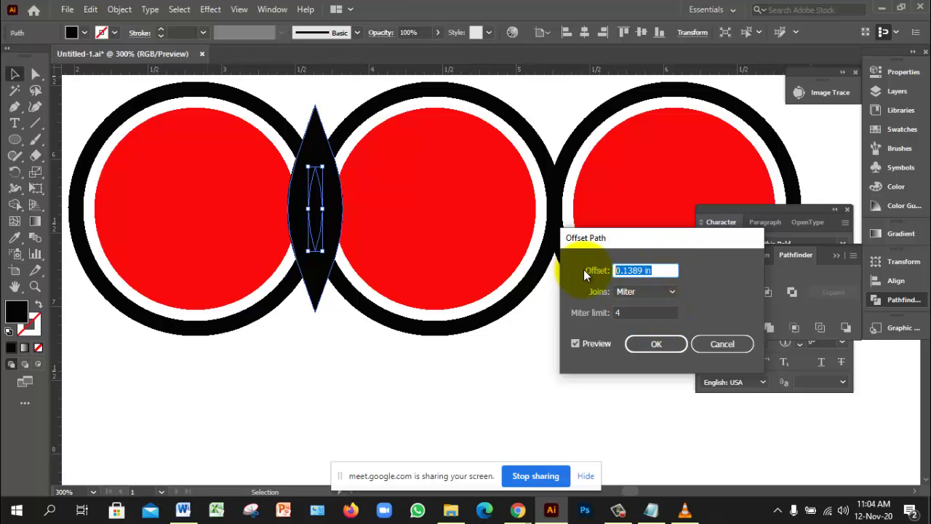
left_click(661, 271)
type("0.1")
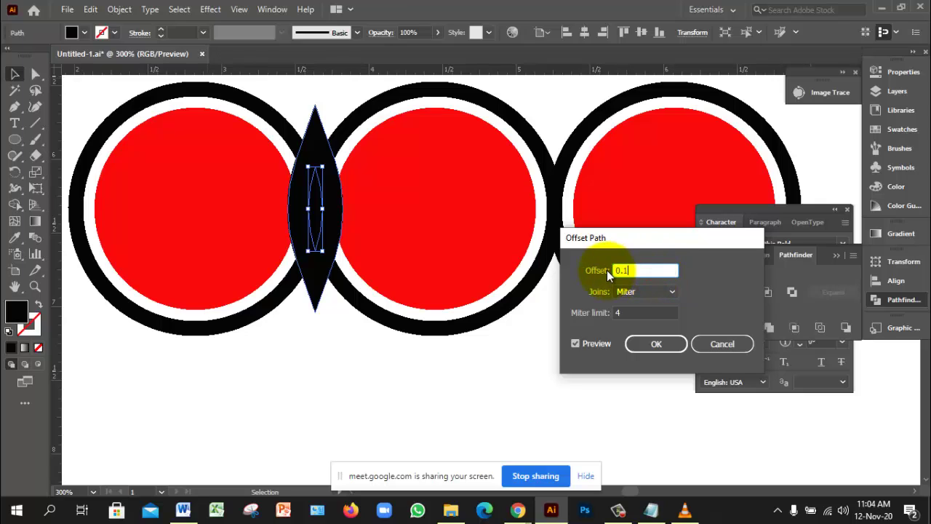
left_click(645, 311)
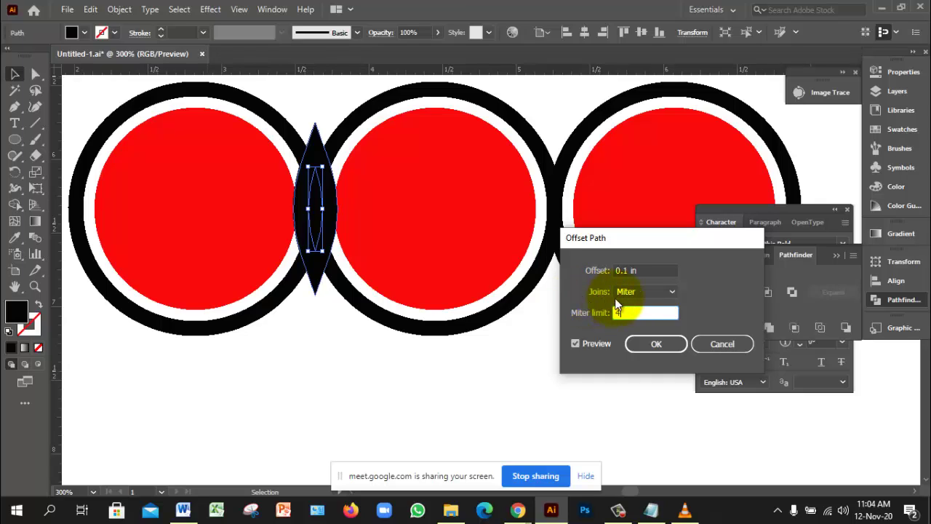
Try path offsets of 0.5 in and 0.1 in on the overlap piece, then cancel the offset
left_click(650, 271)
left_click_drag(618, 270, 600, 280)
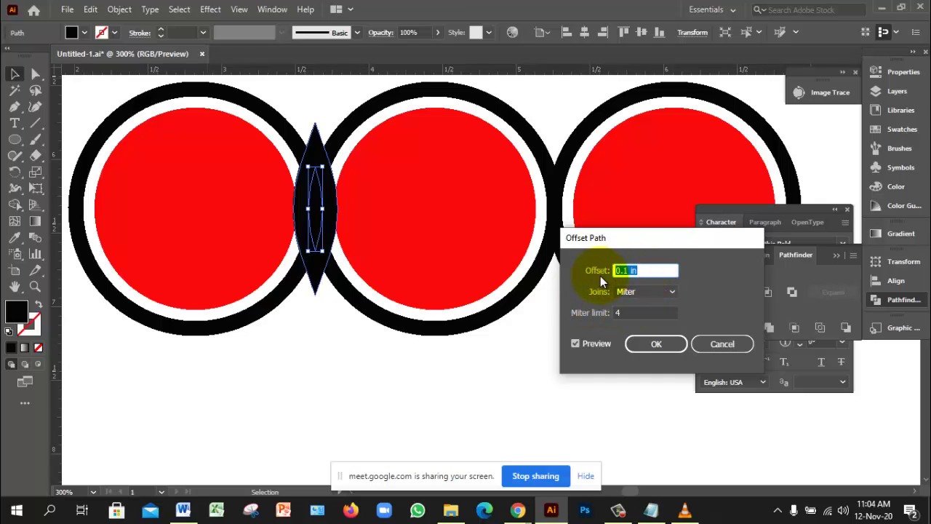
type("0.5")
left_click(640, 312)
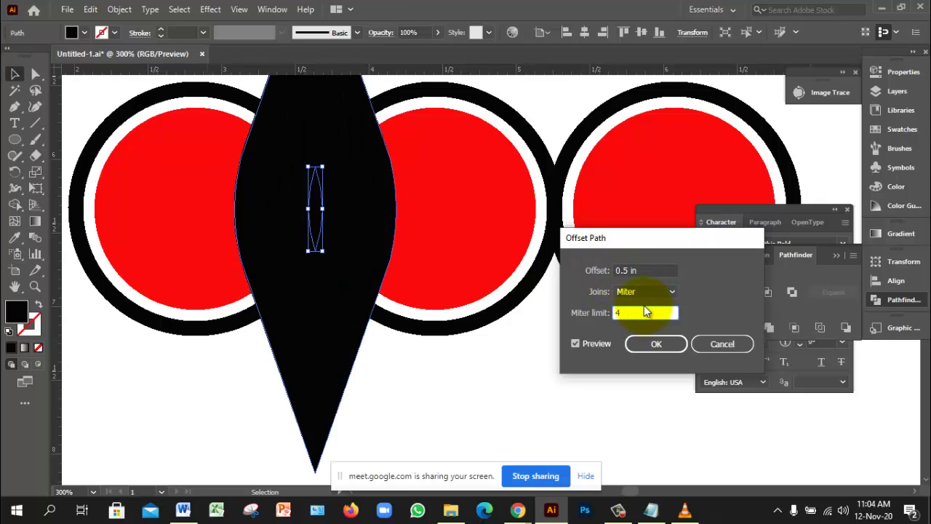
left_click_drag(644, 270, 602, 269)
type("0")
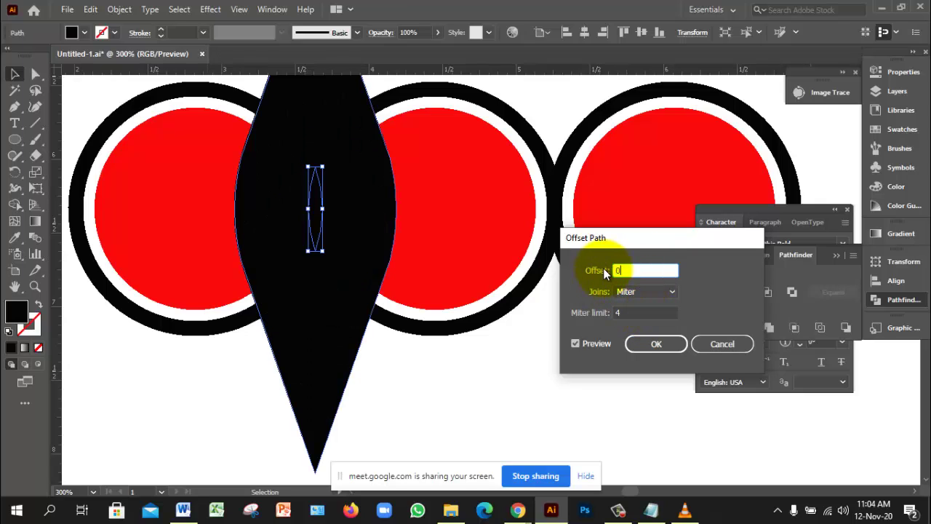
type(".1")
left_click(648, 313)
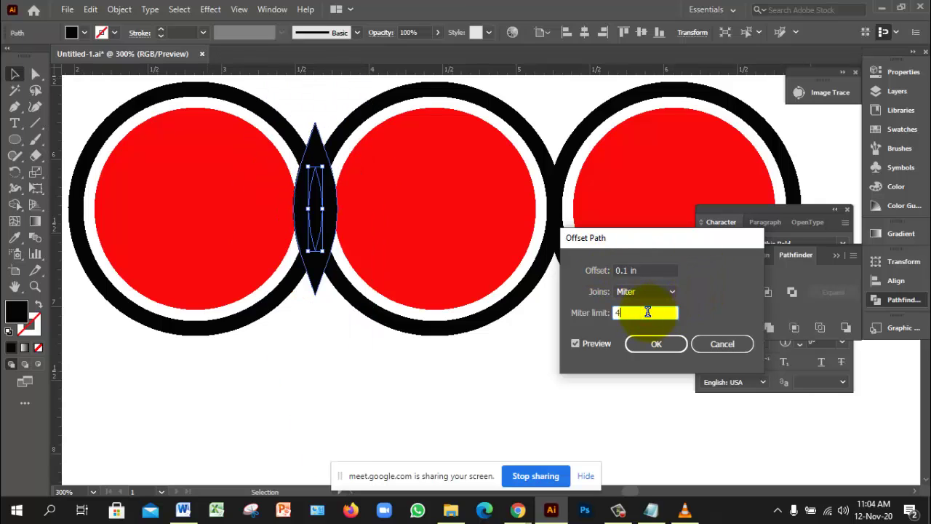
left_click(715, 343)
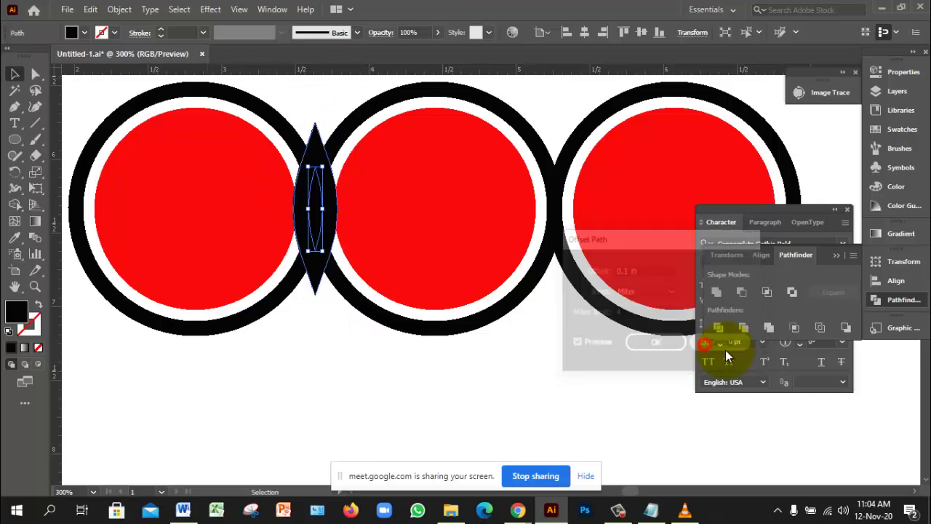
Switch the ruler units to pixels and offset the path of the overlap piece between the left and middle rings by 4 px
right_click(484, 78)
left_click(517, 86)
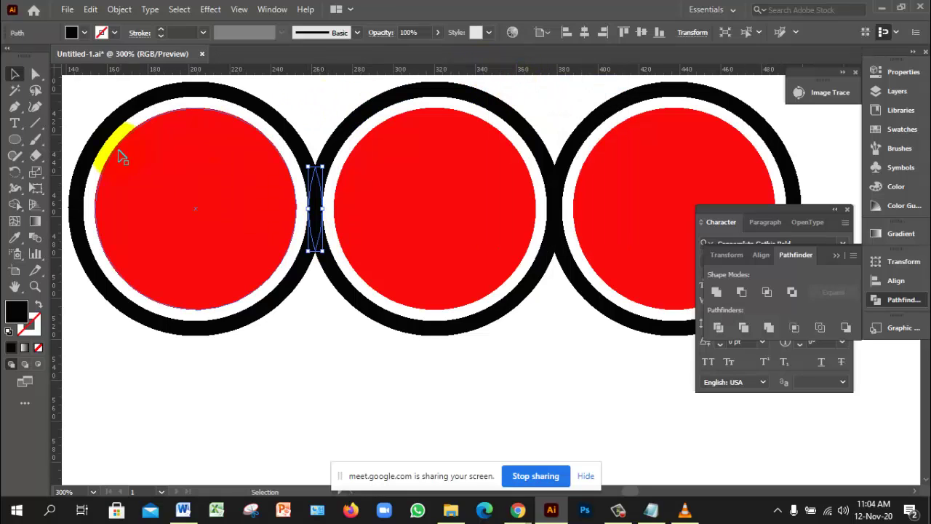
left_click(120, 9)
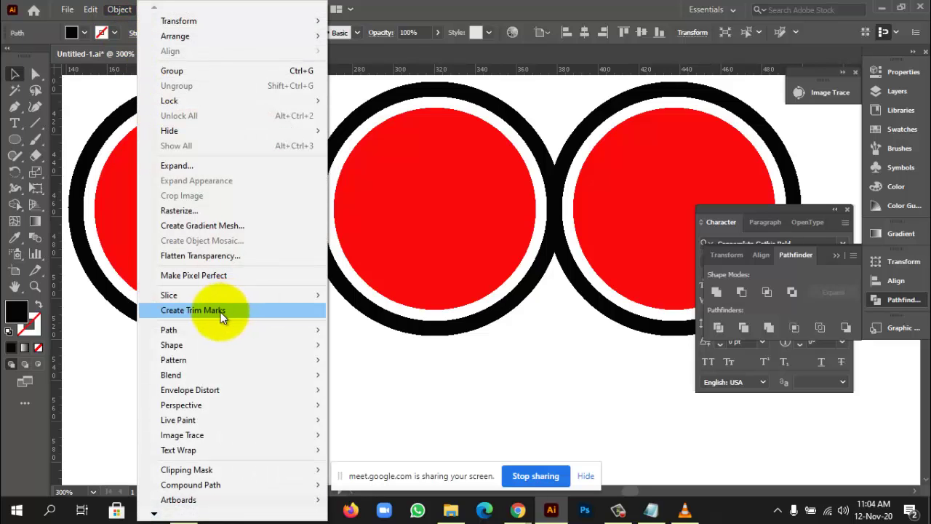
mouse_move(198, 329)
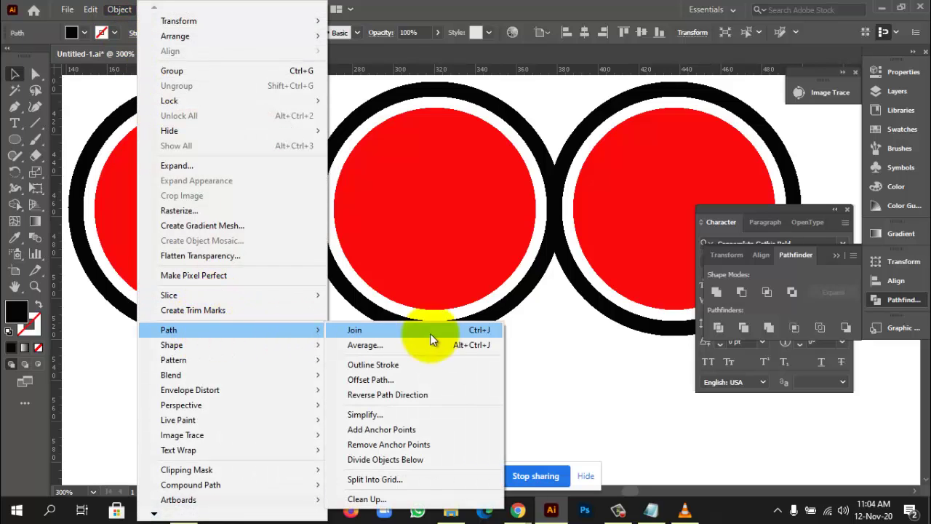
left_click(402, 380)
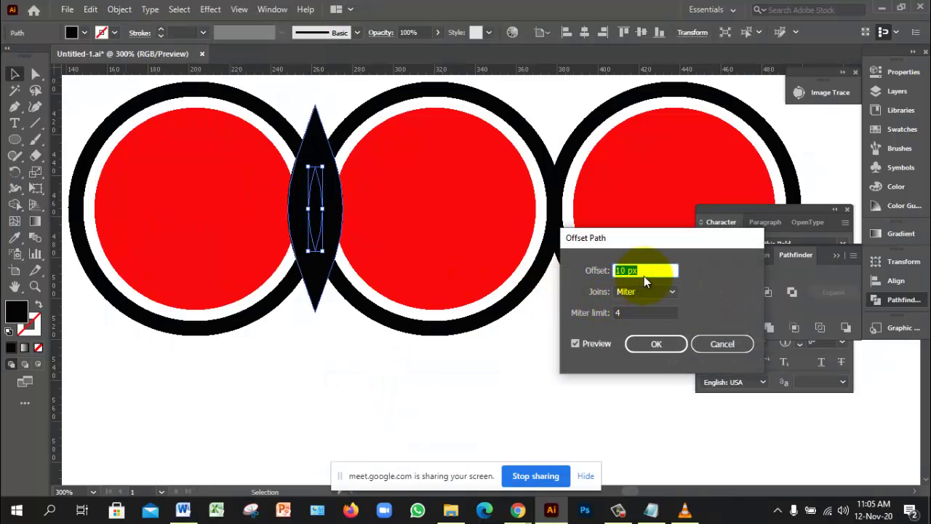
type("5")
key("Tab")
left_click(637, 311)
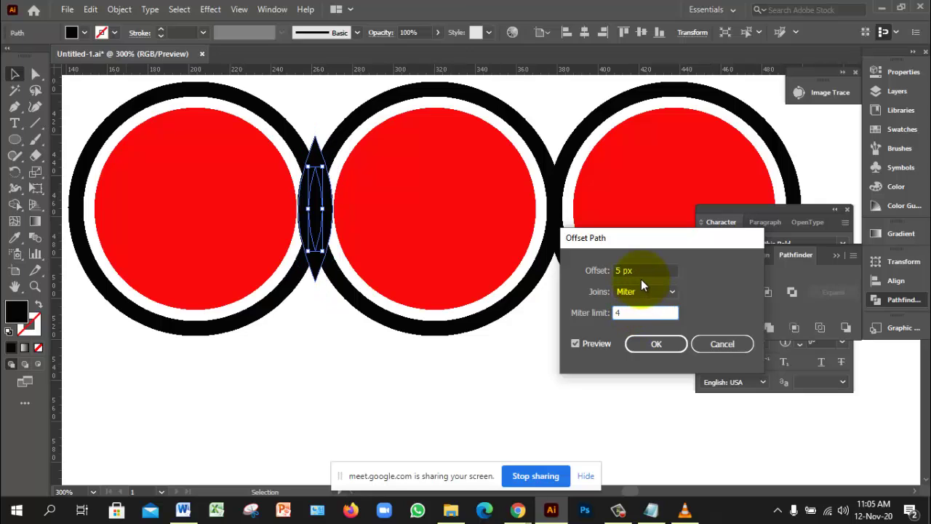
left_click(624, 271)
type("4")
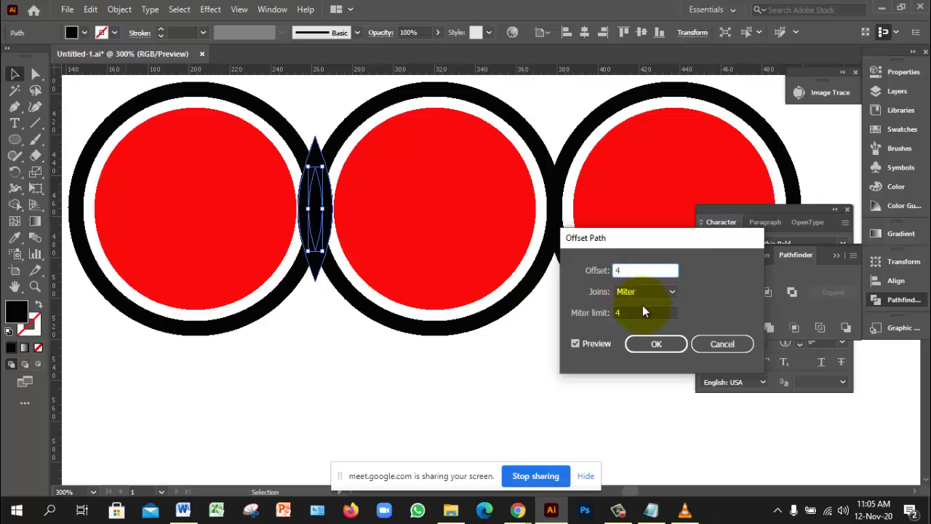
left_click(643, 311)
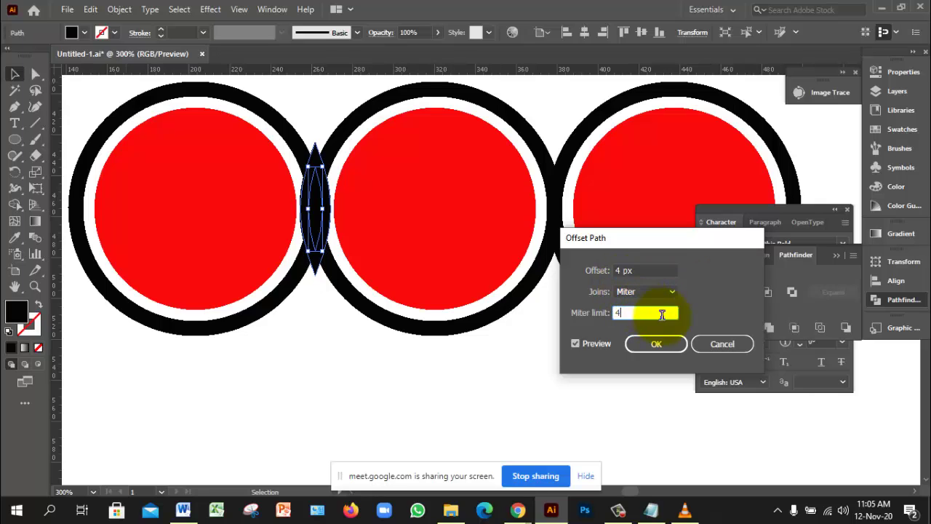
left_click(655, 343)
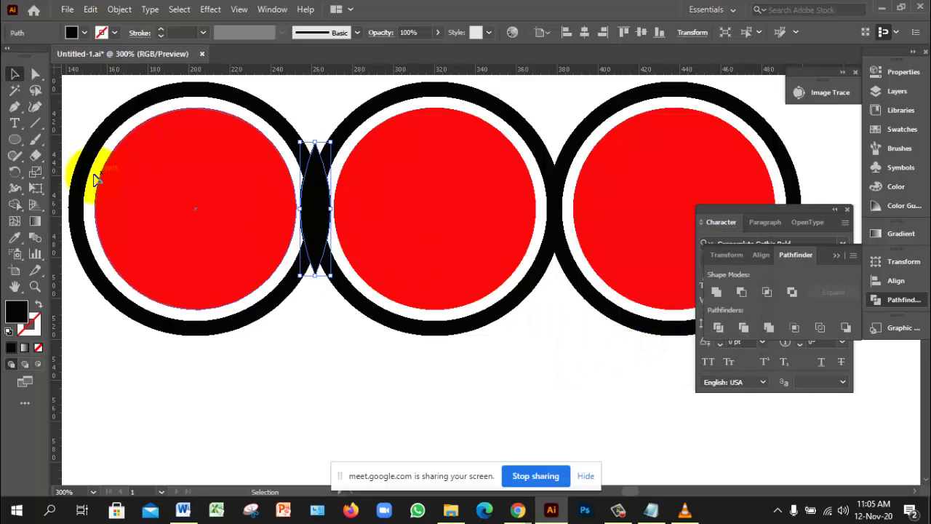
left_click(317, 232)
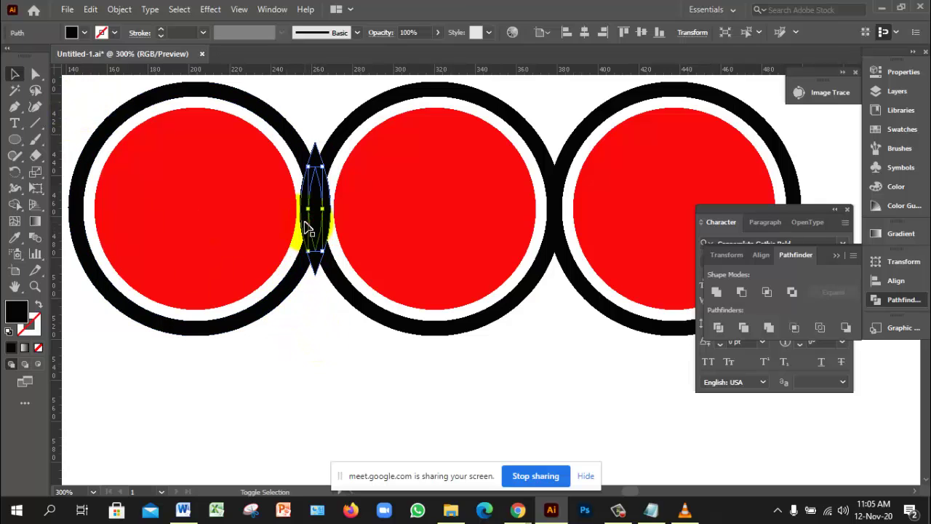
left_click(310, 227, "shift")
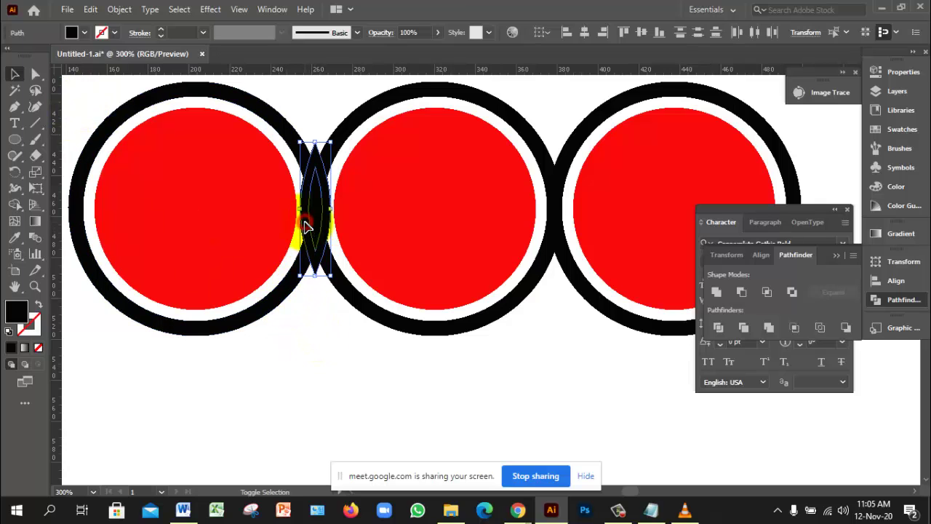
left_click(287, 290, "shift")
left_click(351, 304, "shift")
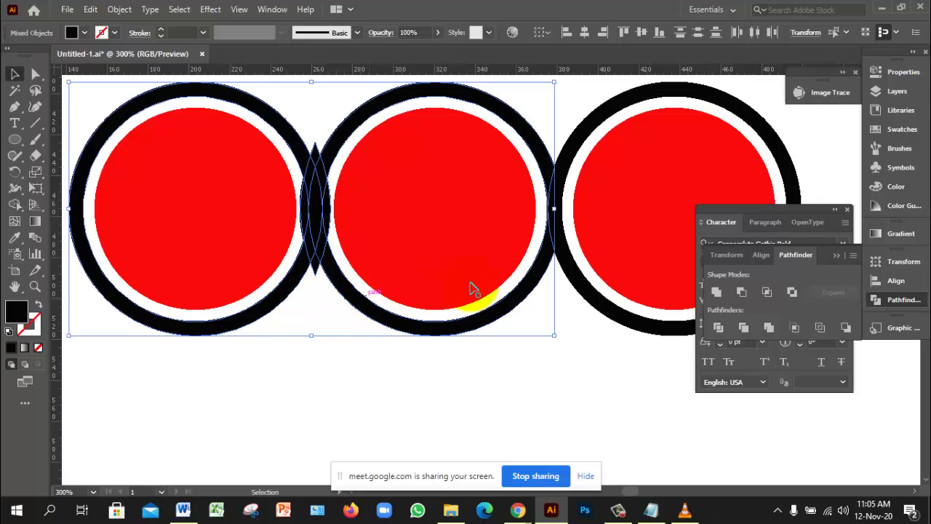
left_click(545, 357)
Select the overlap piece between the middle and right rings
left_click(559, 224)
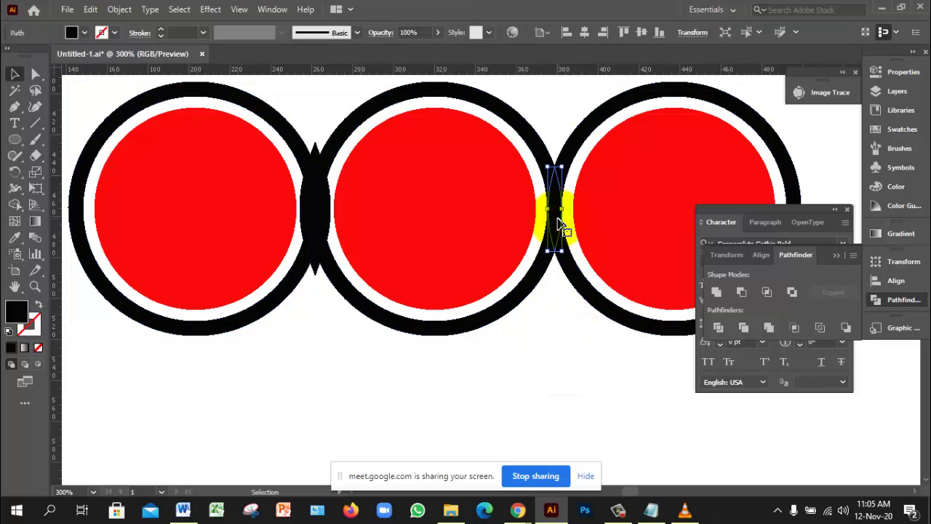
Create an enlarged Offset Path copy of the black lens where the middle and right rings overlap
left_click(119, 10)
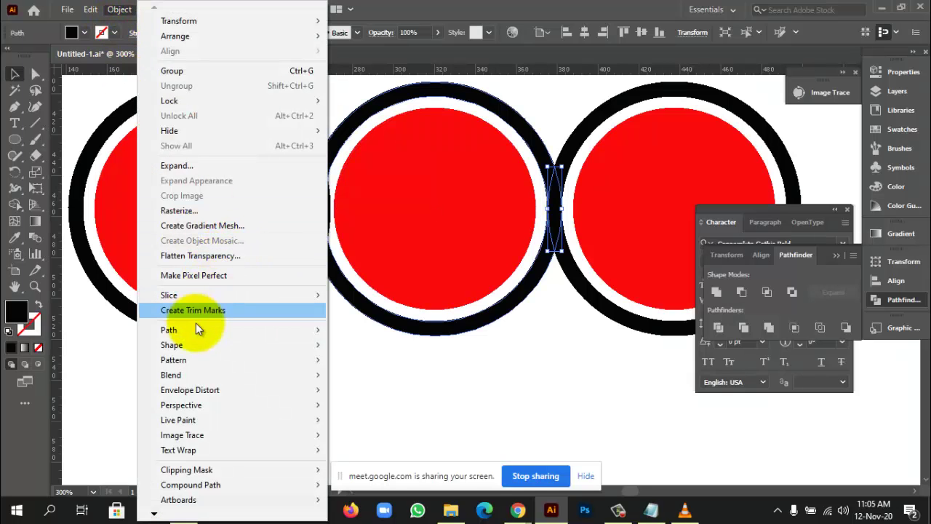
mouse_move(192, 335)
left_click(393, 379)
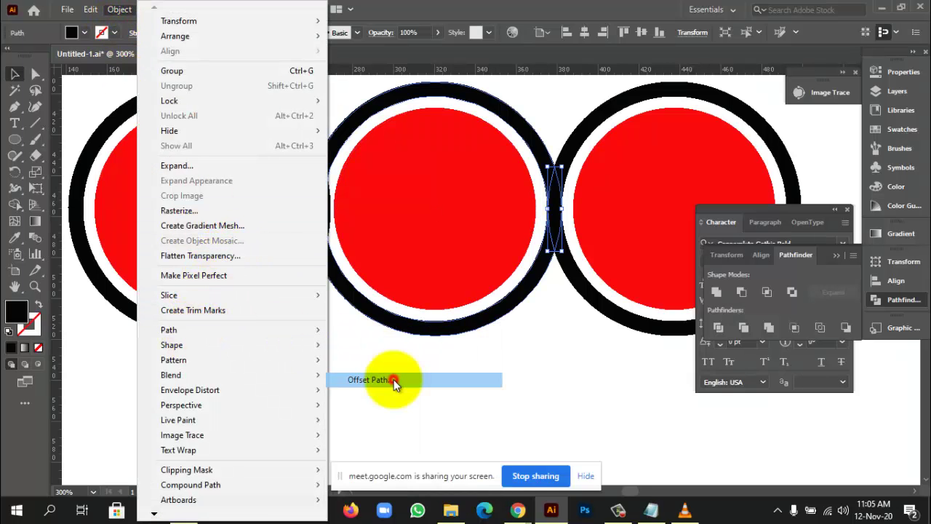
left_click(656, 344)
left_click(502, 363)
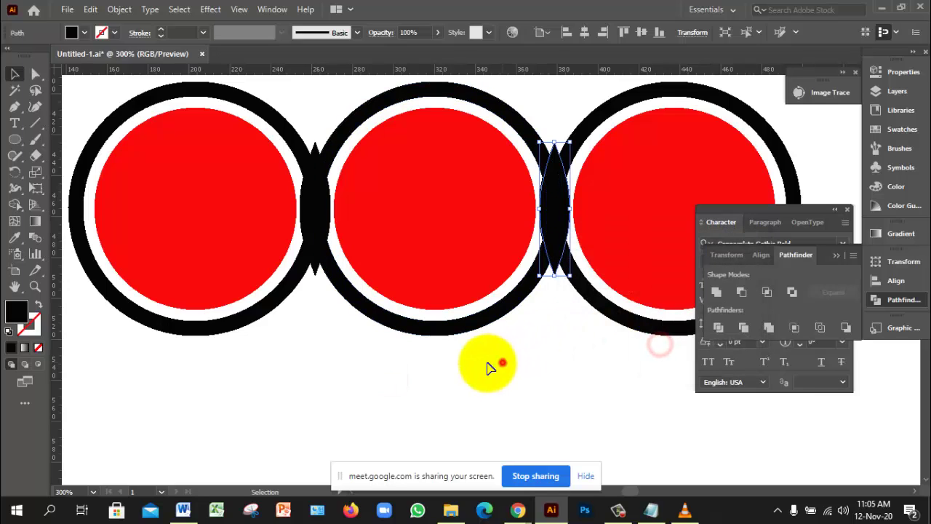
Select the black rings together with the lens shapes and their offset copies at both overlaps
left_click(314, 208)
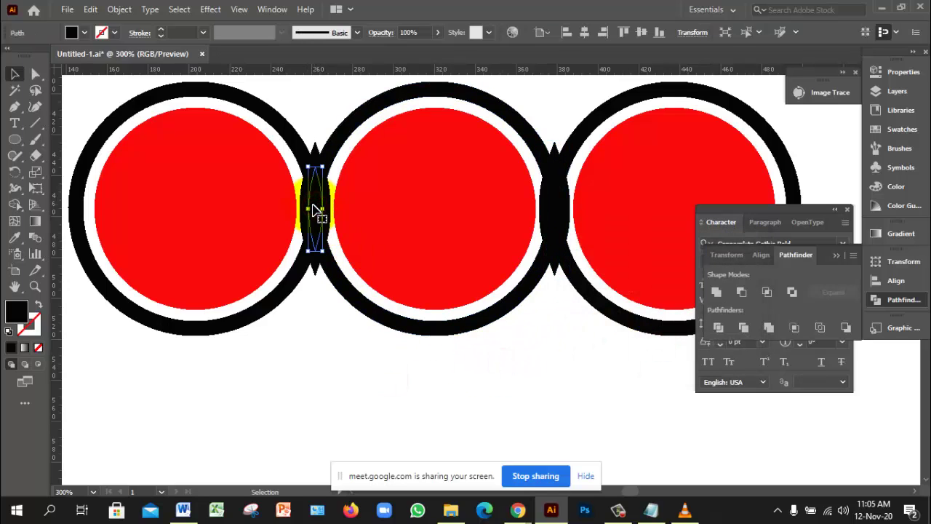
left_click(306, 204, "shift")
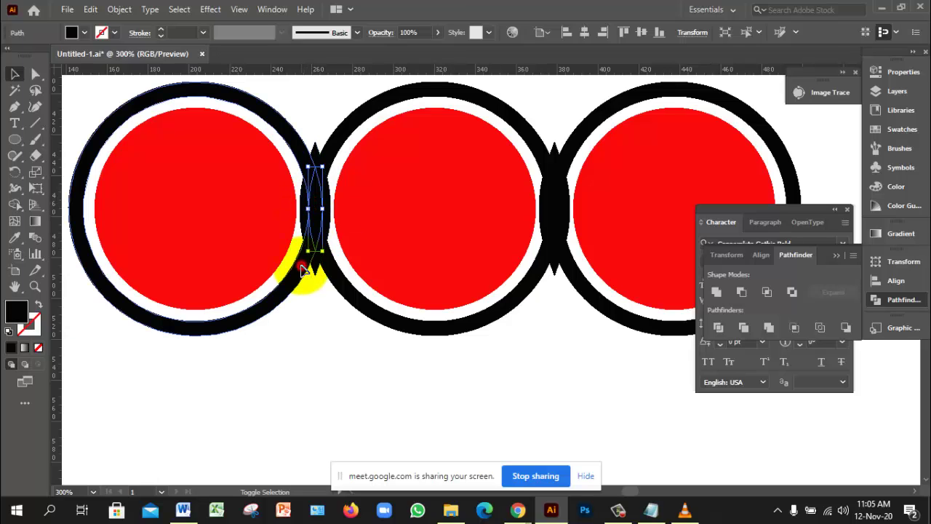
left_click(306, 218, "shift")
left_click(304, 215, "shift")
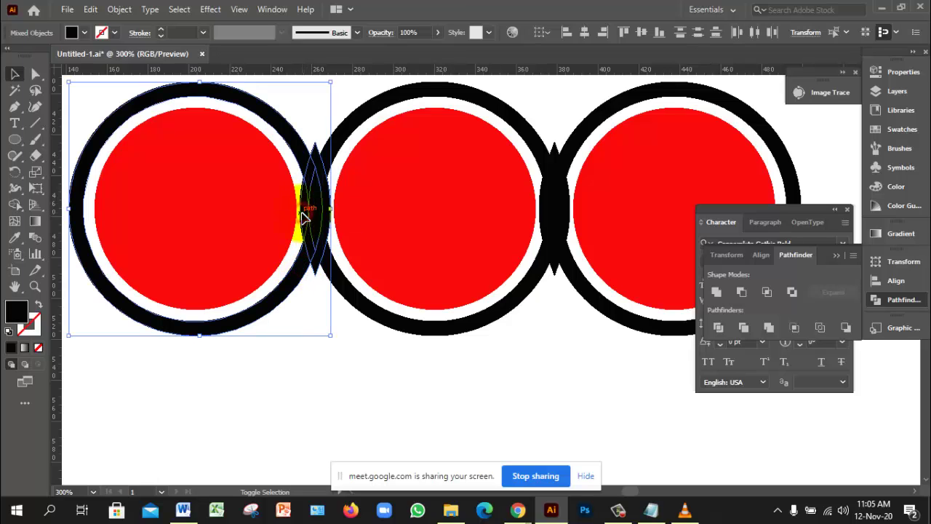
left_click(560, 210, "shift")
left_click(546, 200, "shift")
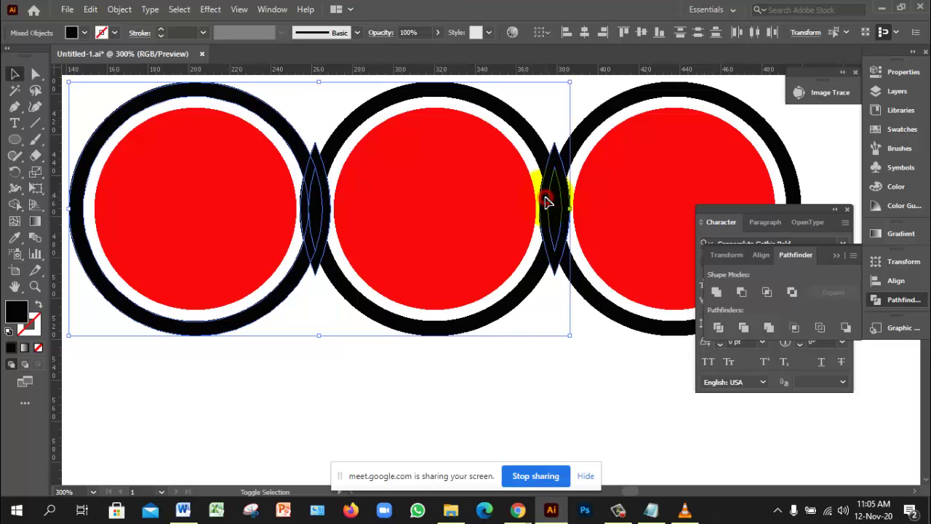
left_click(580, 287, "shift")
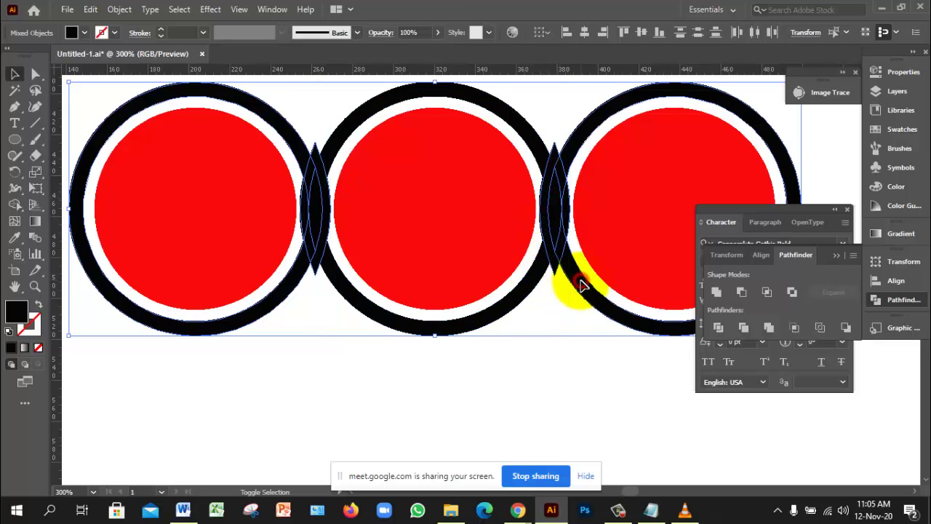
Try deleting the selected rings and overlap shapes to check the selection, and undo each deletion
key("Delete")
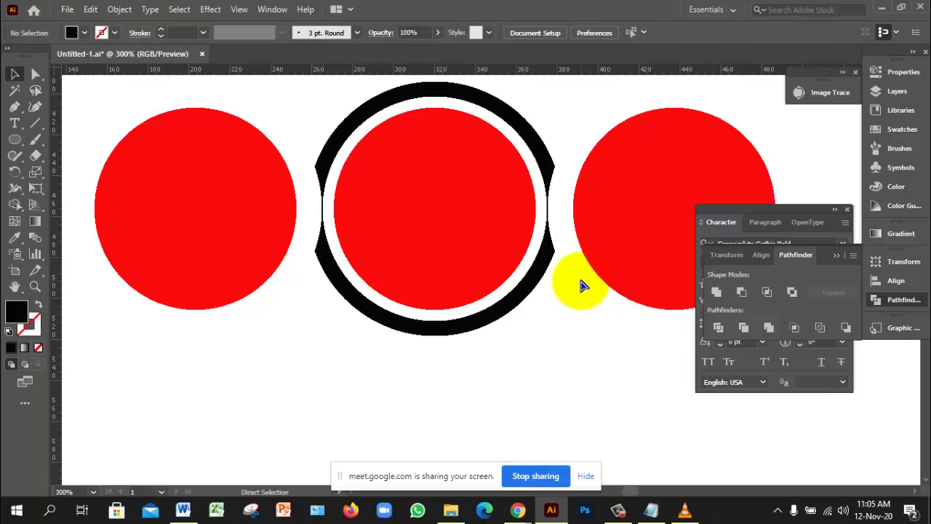
key("ctrl+z")
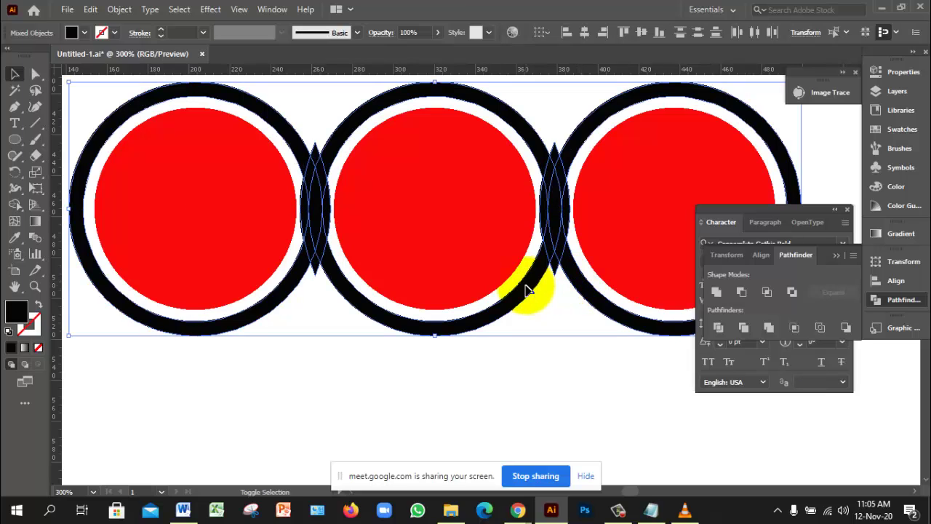
key("Delete")
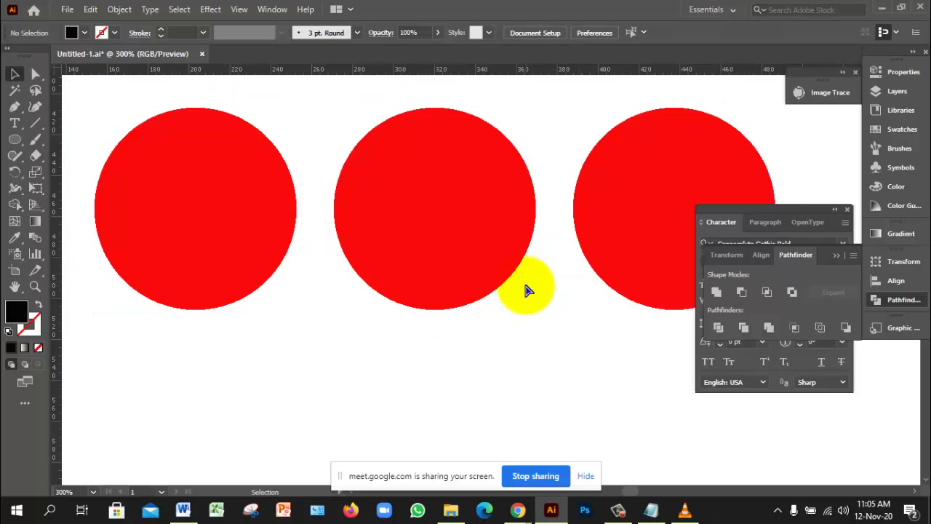
key("ctrl+z")
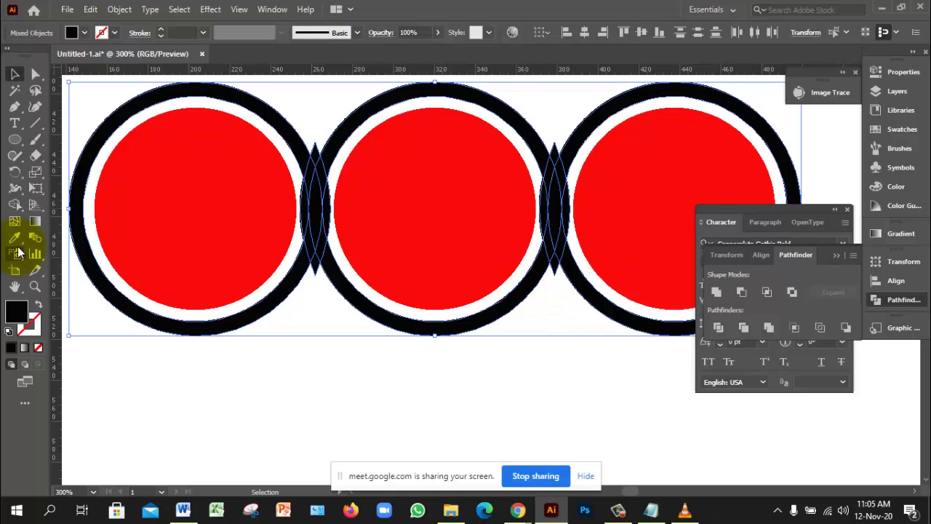
With Shape Builder, erase the crossing ring segments above and below the overlap of the left and middle rings
left_click(23, 210)
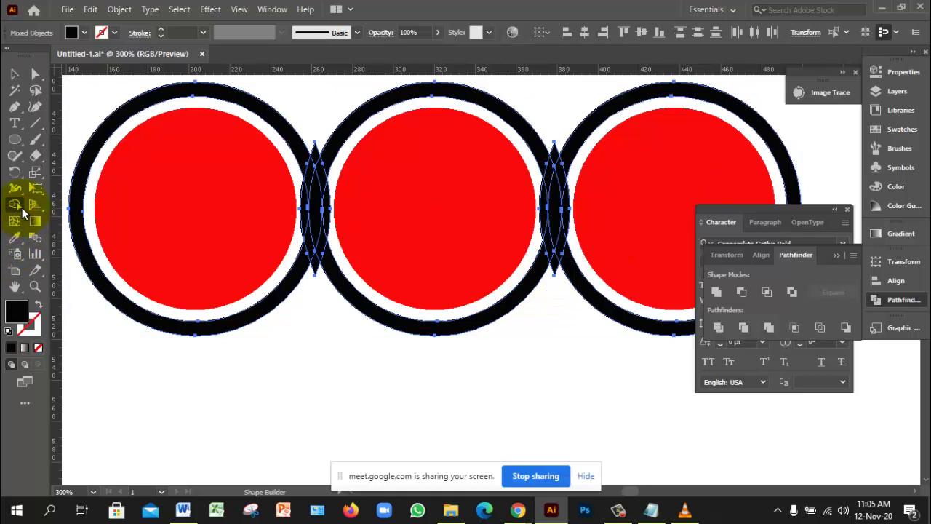
mouse_move(287, 266)
left_mouse_down()
mouse_move(312, 264)
mouse_move(307, 240)
mouse_move(315, 264)
mouse_move(323, 177)
mouse_move(339, 217)
mouse_move(309, 240)
left_mouse_up()
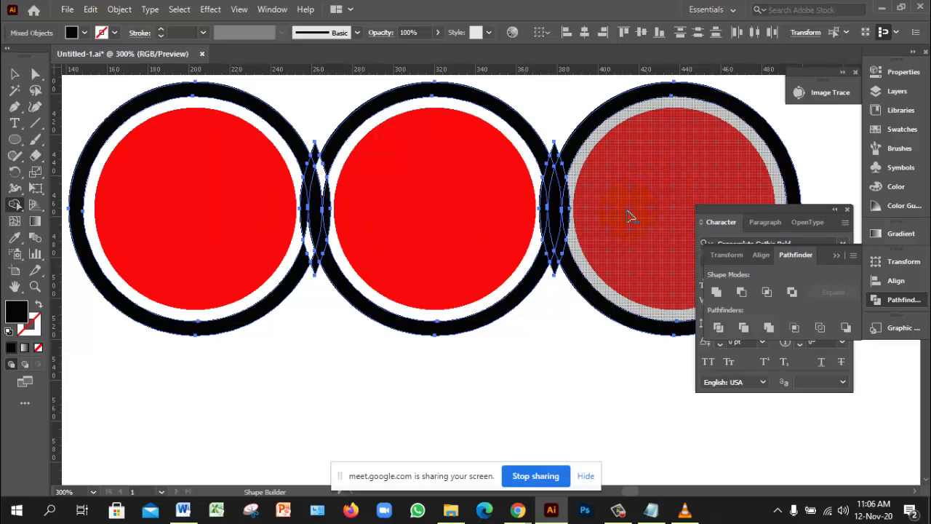
Cut away ring segments at the overlap of the middle and right rings with Shape Builder, and deselect everything
left_click_drag(558, 230, 572, 275)
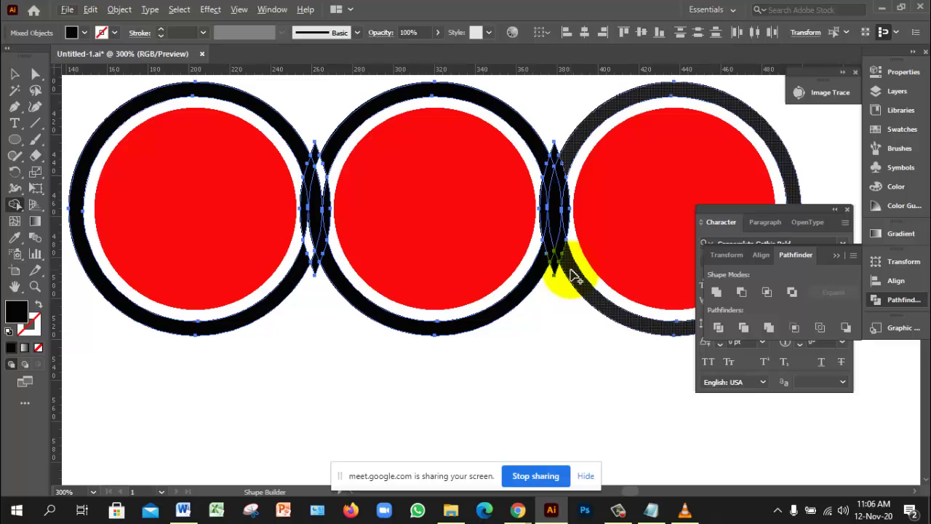
mouse_move(572, 275)
left_mouse_down()
mouse_move(484, 187)
mouse_move(542, 228)
mouse_move(354, 217)
mouse_move(320, 229)
mouse_move(318, 242)
mouse_move(399, 261)
mouse_move(354, 256)
mouse_move(332, 246)
mouse_move(568, 278)
mouse_move(545, 251)
mouse_move(553, 249)
mouse_move(552, 178)
left_mouse_up()
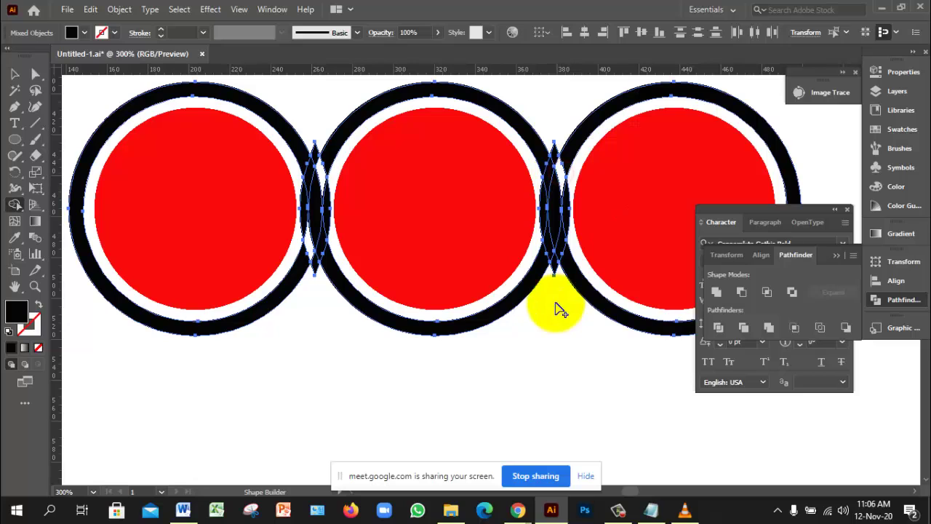
left_click(104, 93)
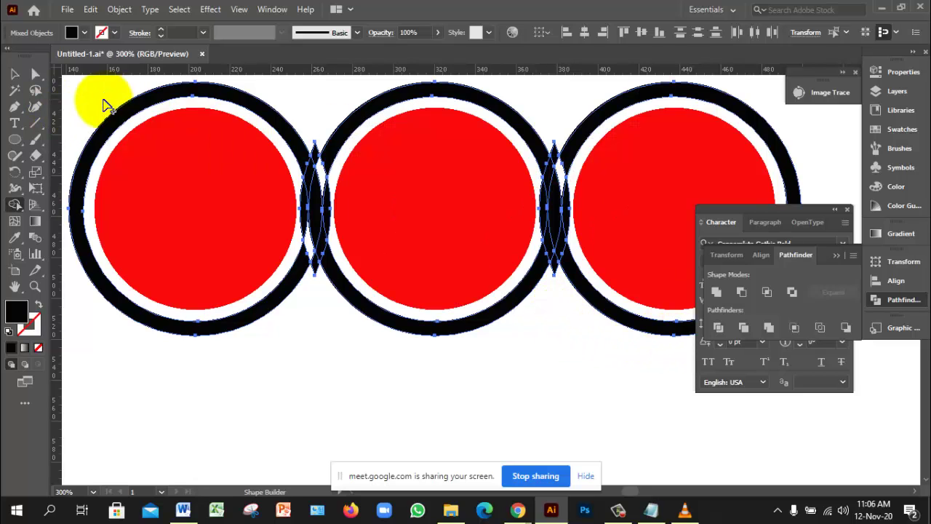
left_click(15, 75)
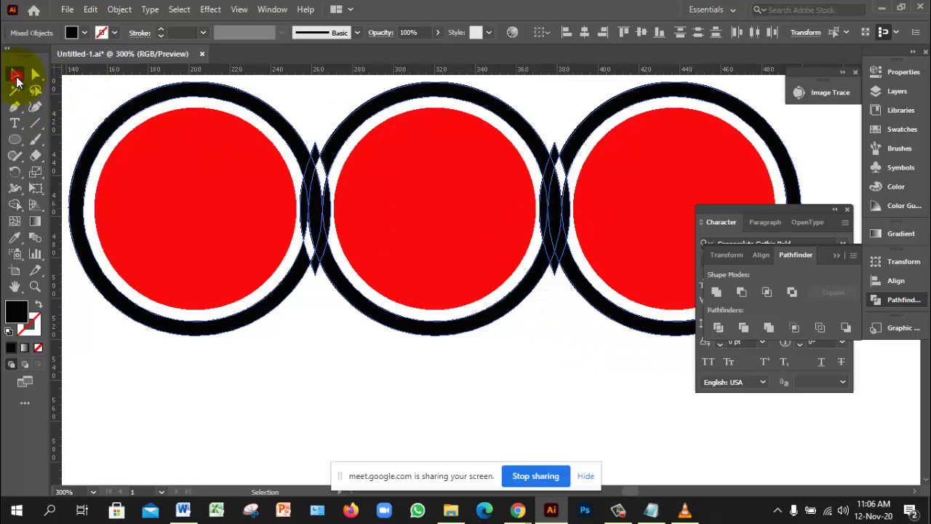
left_click(428, 376)
Delete the leftover offset lens shapes at both ring overlaps
left_click(320, 222)
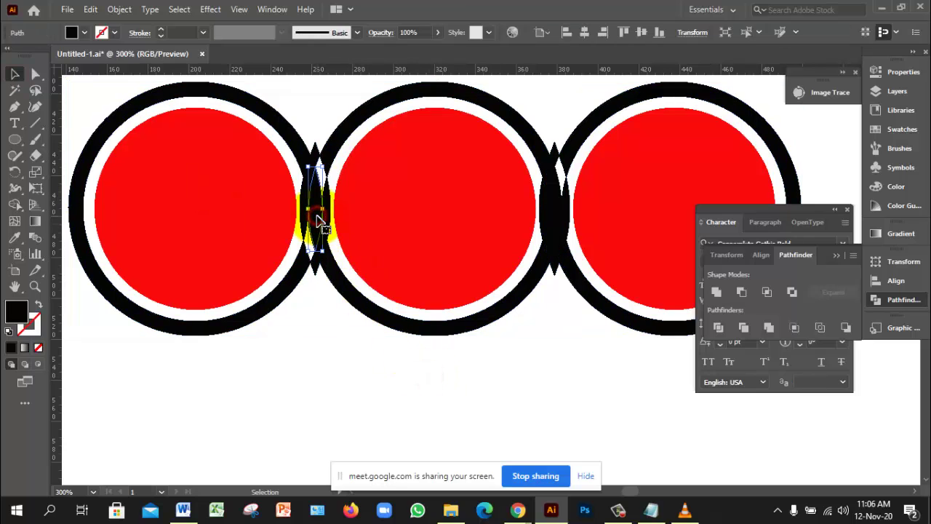
left_click_drag(320, 222, 304, 206)
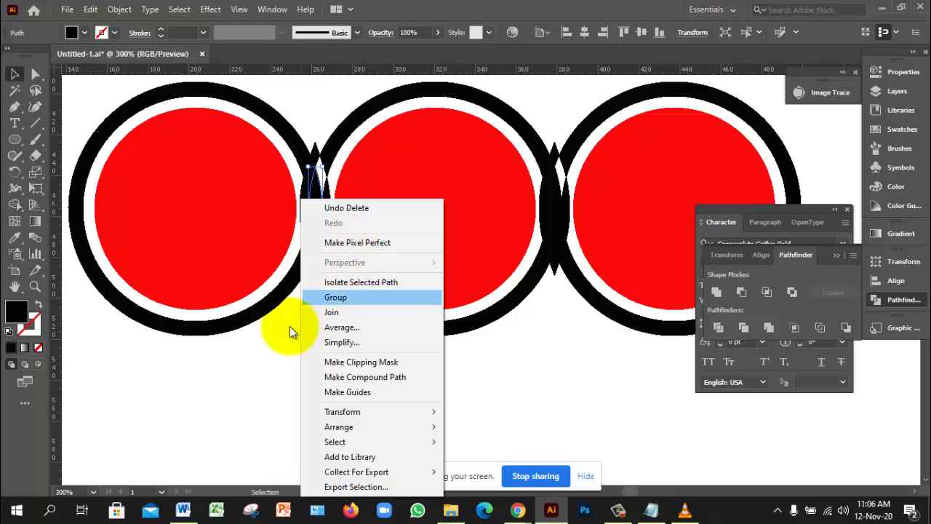
left_click(283, 355)
left_click(328, 222)
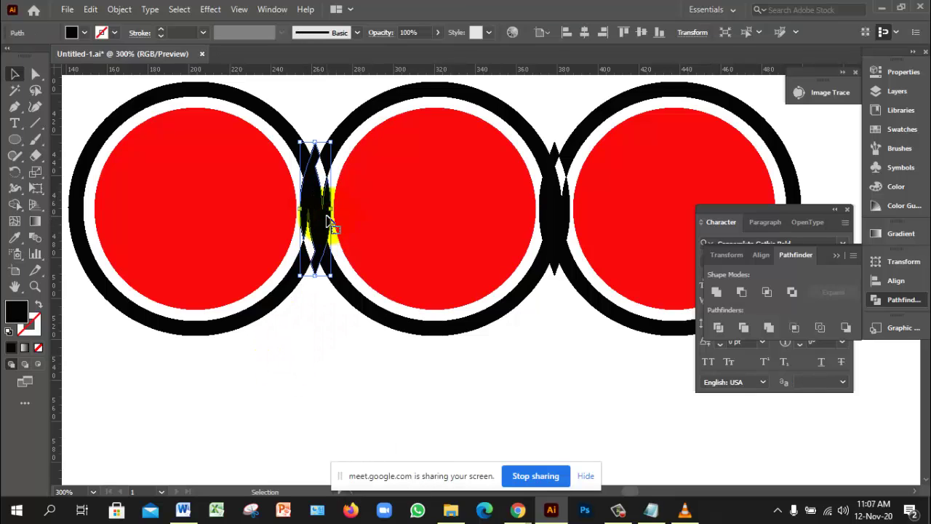
key("Delete")
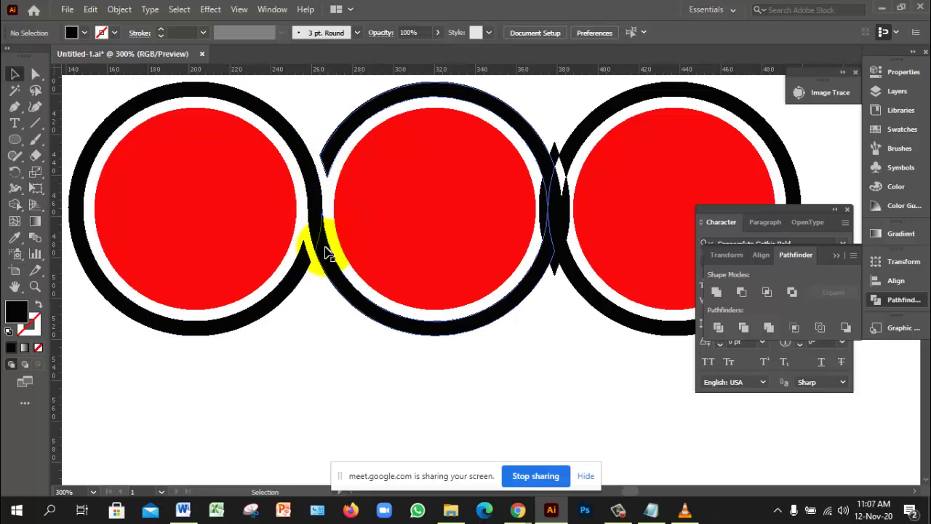
left_click(571, 212)
key("Delete")
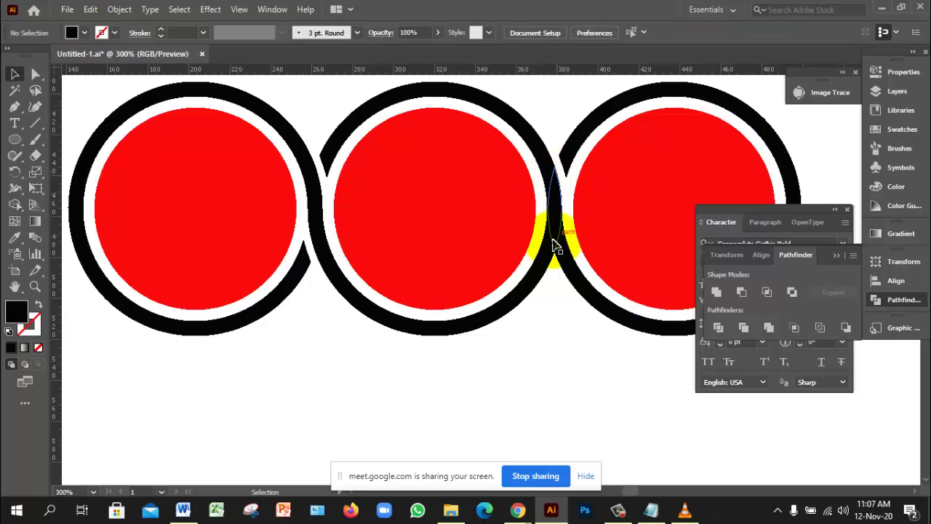
Try deleting the small black lens between the middle and right rings, and undo it
left_click(555, 237)
key("Delete")
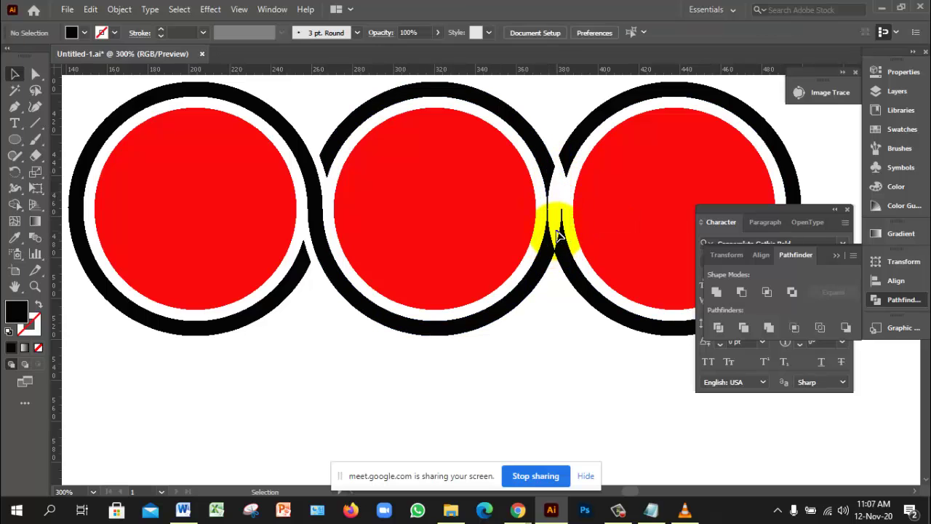
key("ctrl+z")
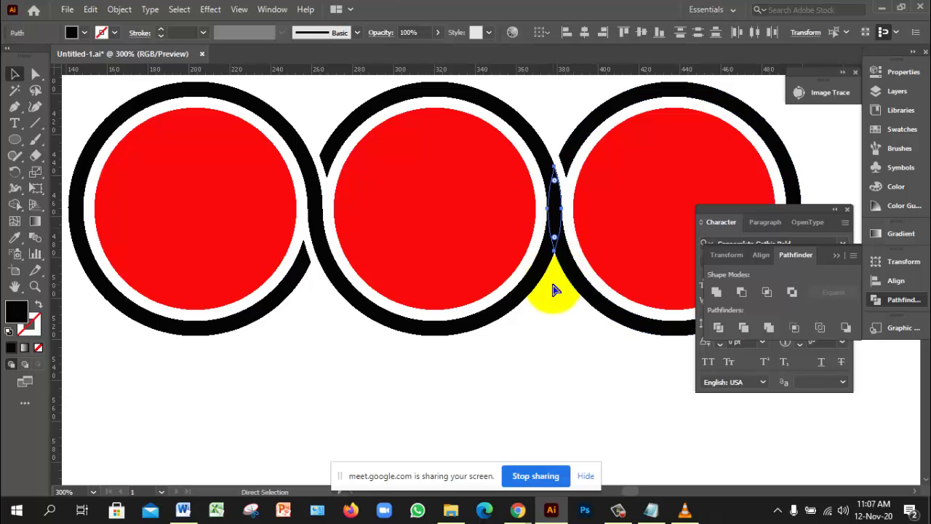
Undo the deletion of both offset shapes and the Shape Builder cut between the middle and right rings
key("v")
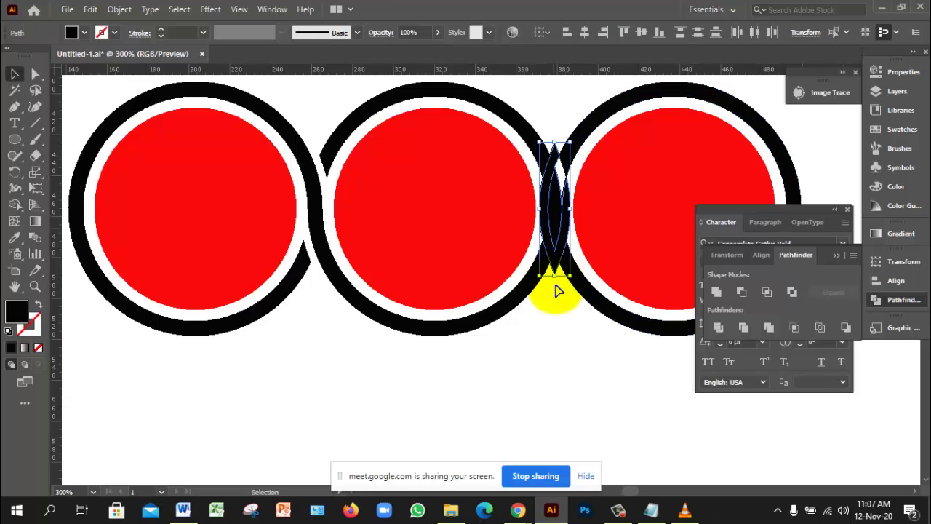
key("a")
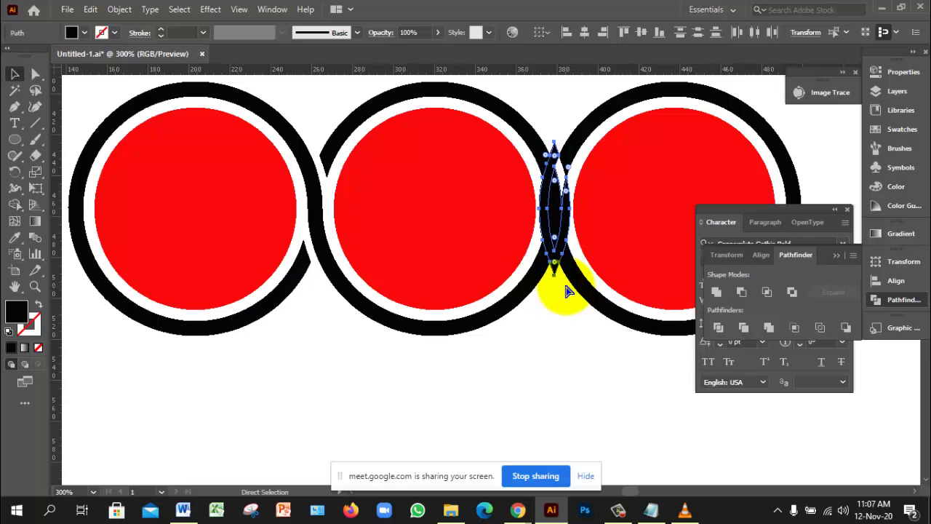
key("ctrl+z")
key("v")
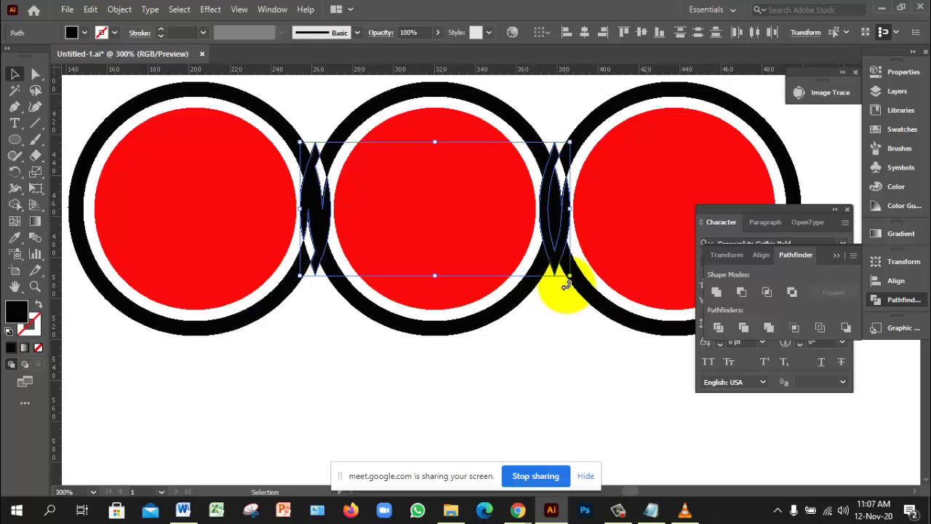
key("a")
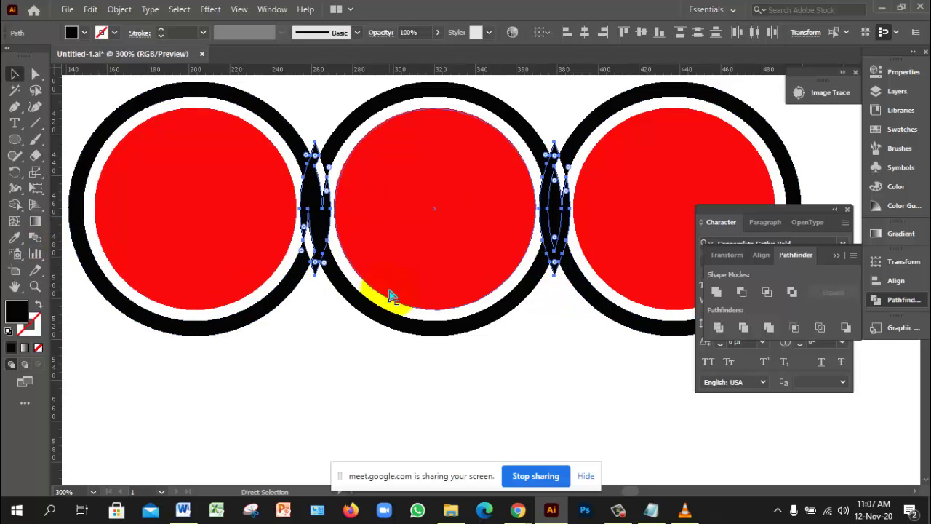
key("ctrl+a")
key("v")
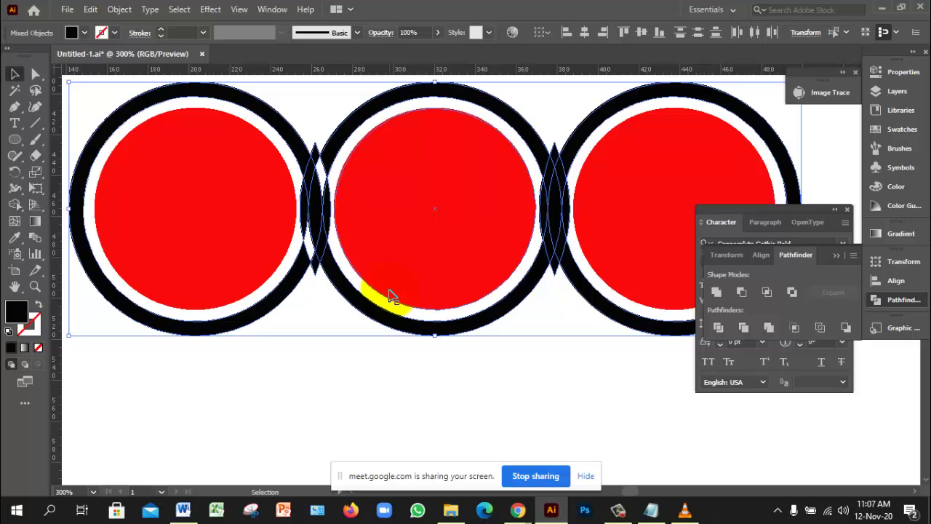
With Shape Builder, erase the crossing segments above and below the overlap of the middle and right rings, and deselect
left_click(19, 210)
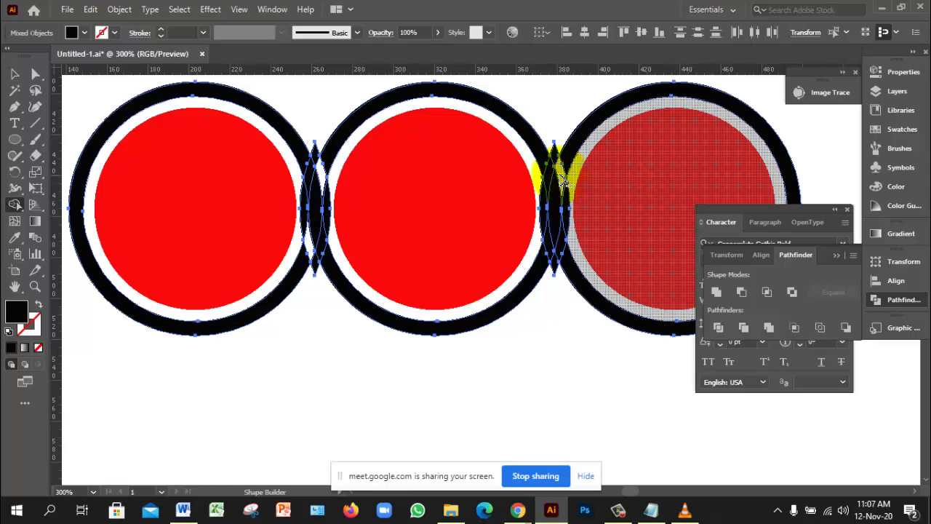
left_click_drag(547, 211, 553, 245)
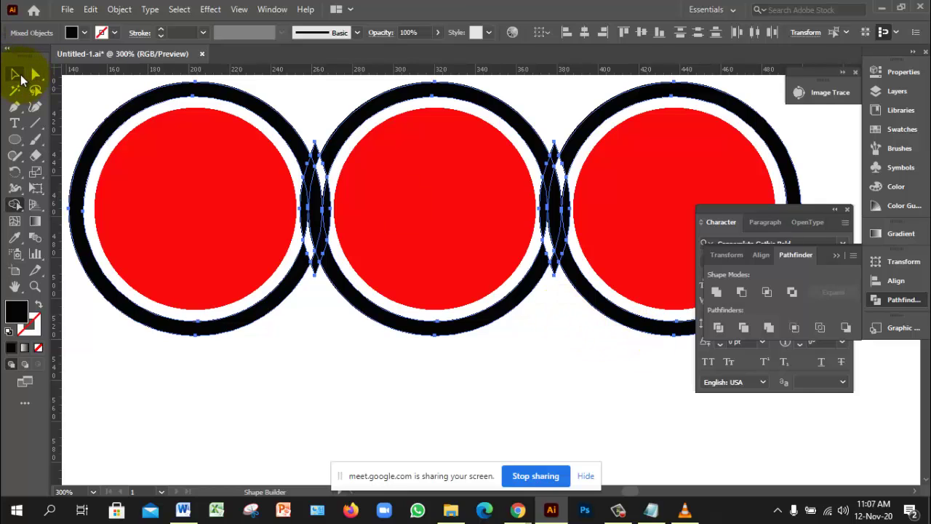
left_click(16, 76)
left_click(565, 395)
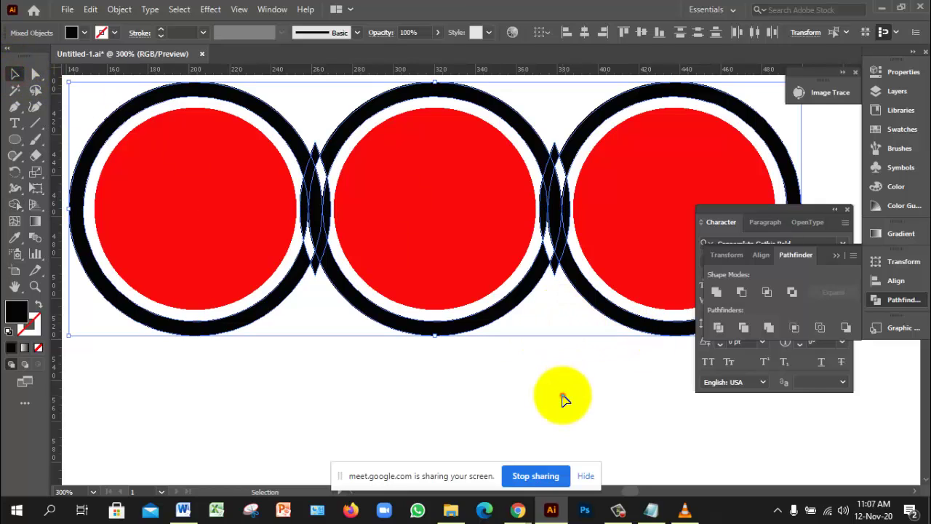
Delete the remaining offset shapes at both overlaps to leave the three rings interlaced with white gaps
left_click(331, 211)
key("Delete")
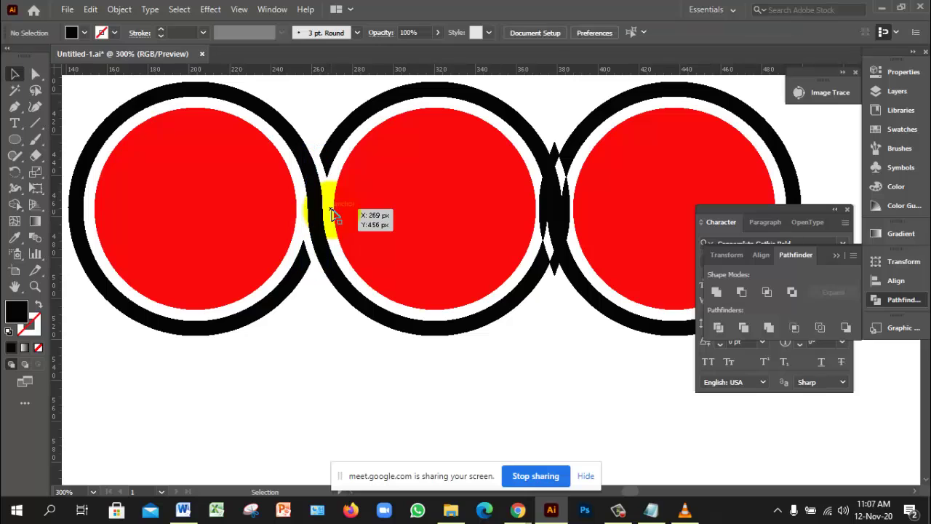
left_click(570, 214)
key("Delete")
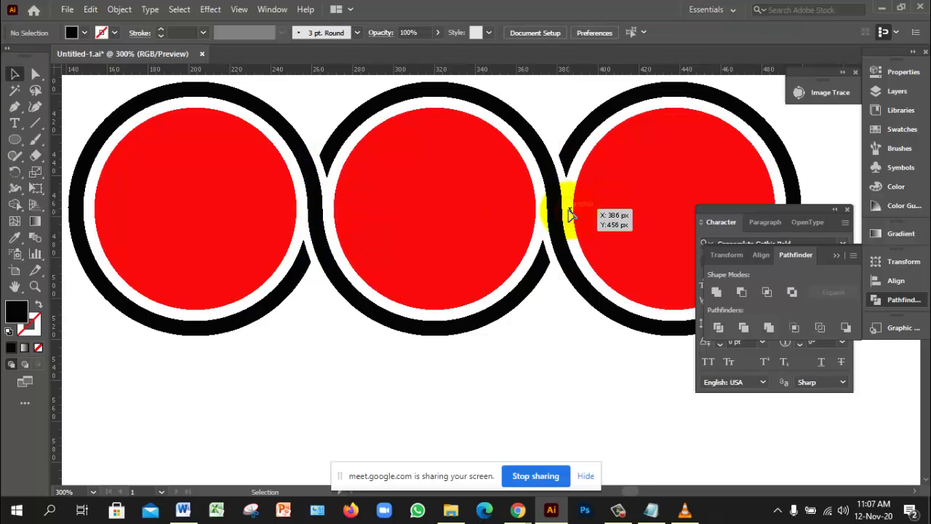
Try moving the small black lens piece off the overlap of the left and middle rings, and undo the move
left_click(562, 323)
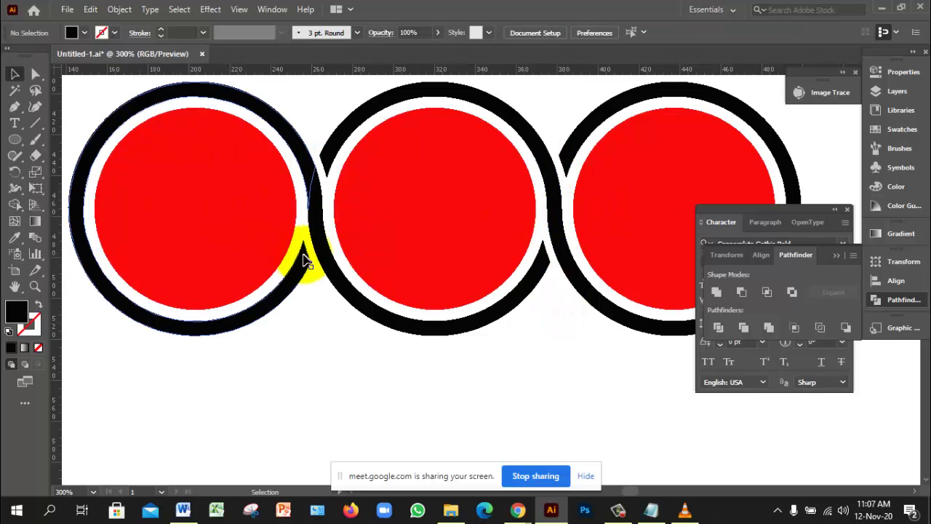
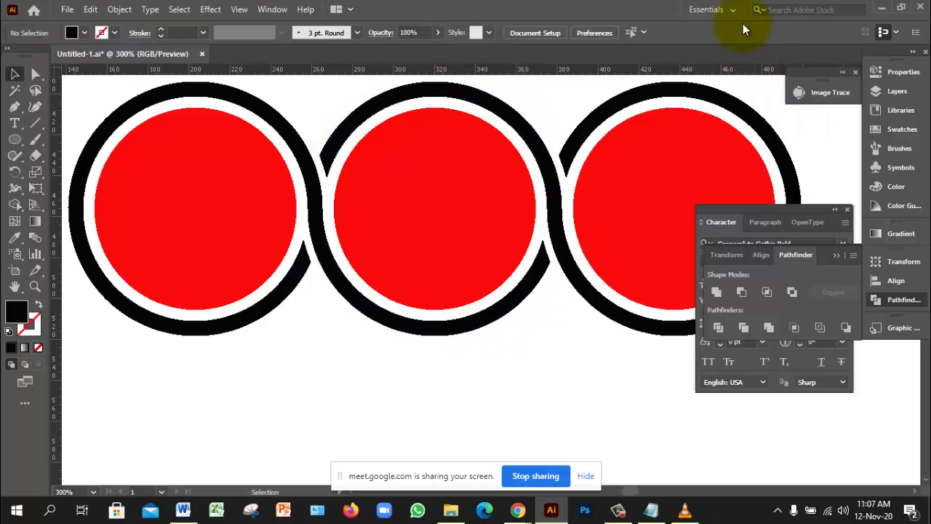
scroll(395, 260, "down", 2)
left_click_drag(395, 260, 426, 254)
scroll(491, 277, "up", 2)
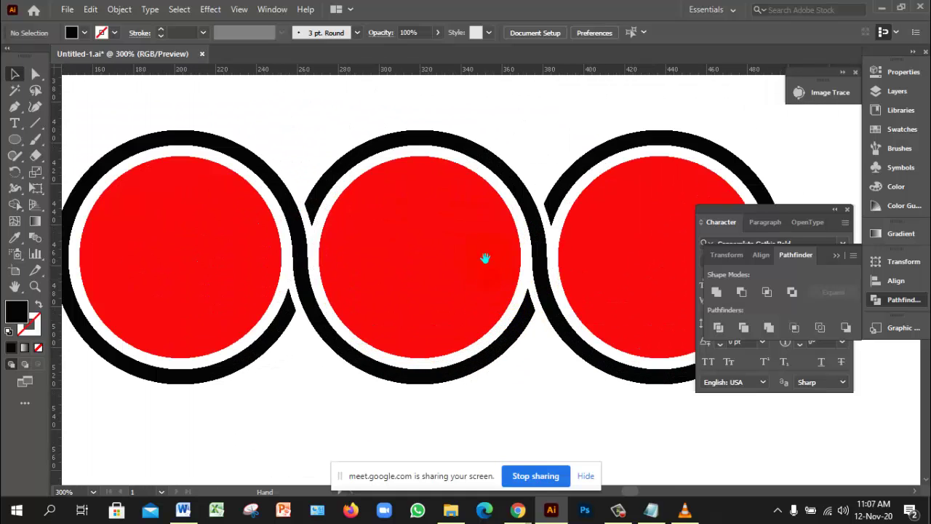
left_click(296, 257)
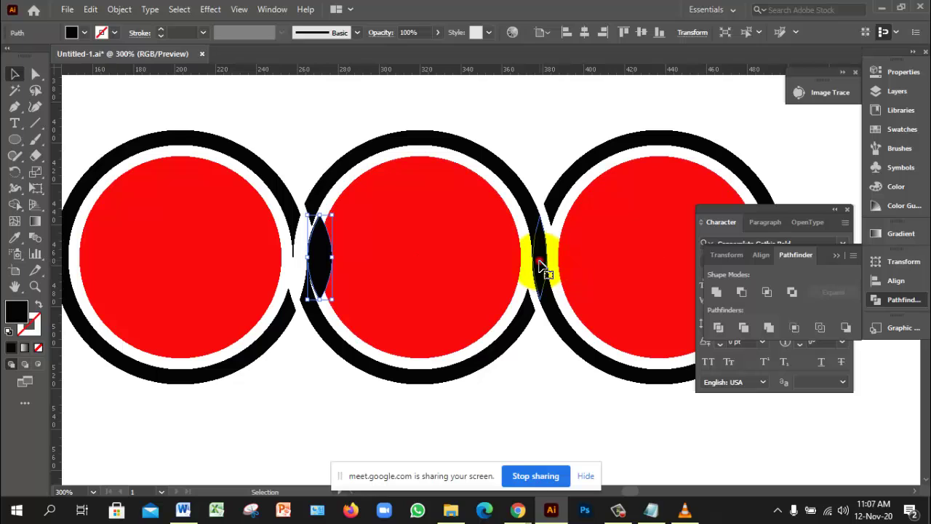
left_click_drag(320, 257, 544, 257, "alt")
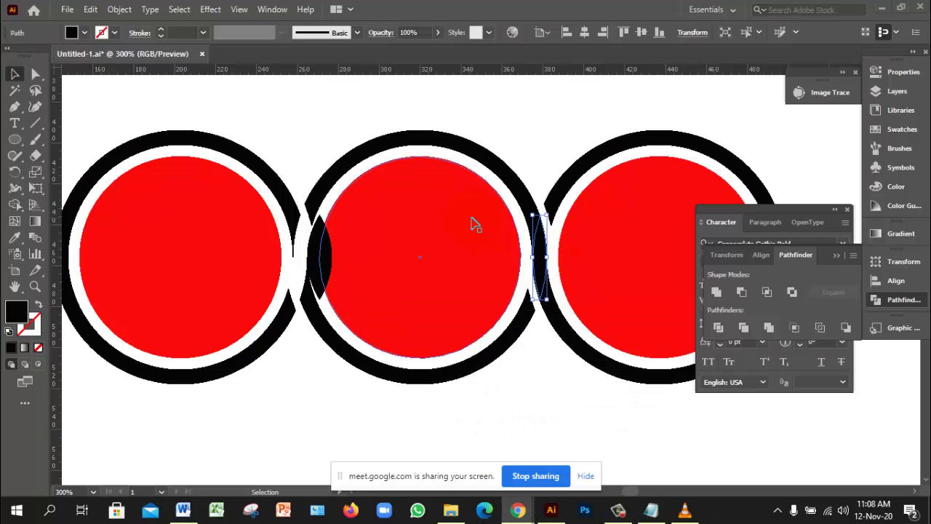
key("ctrl+z")
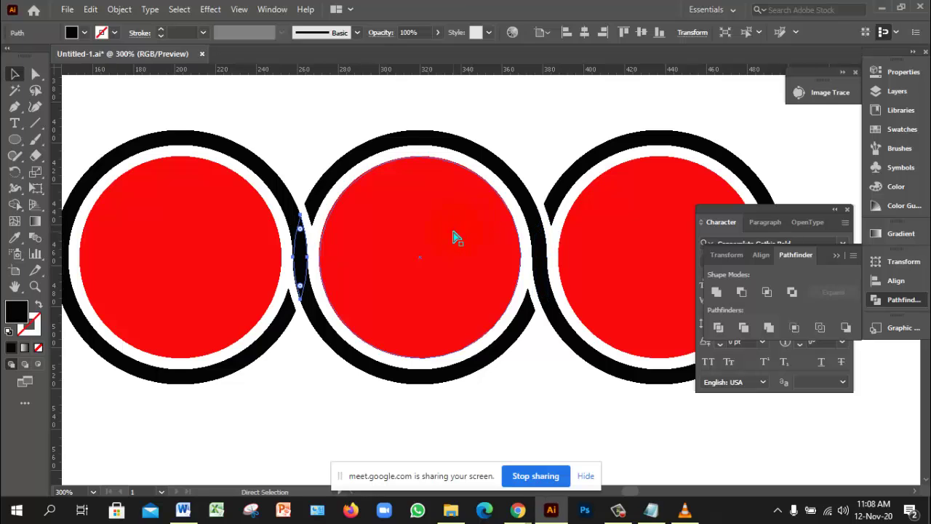
key("v")
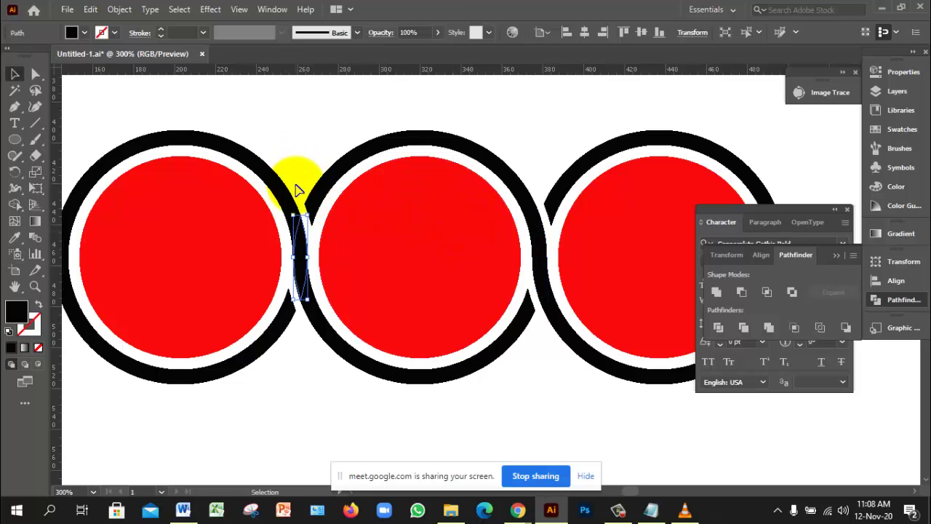
Group the three black rings with the lens pieces at both overlaps and merge the overlapping parts with Pathfinder Unite
left_click(291, 199)
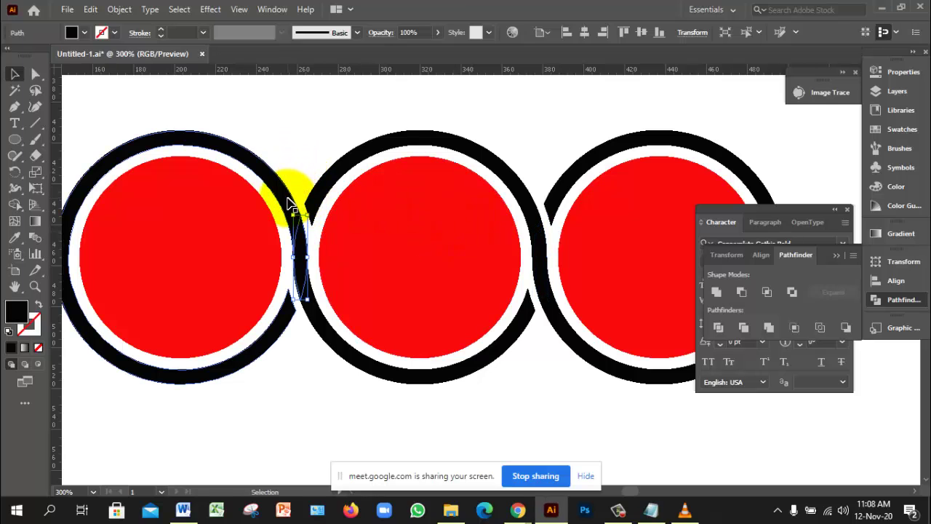
left_click(305, 257, "shift")
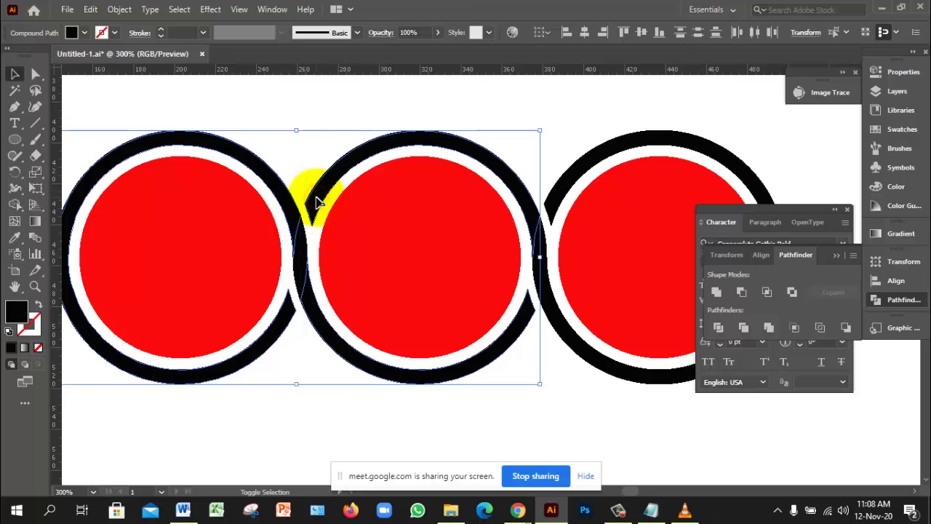
left_click(302, 255, "shift")
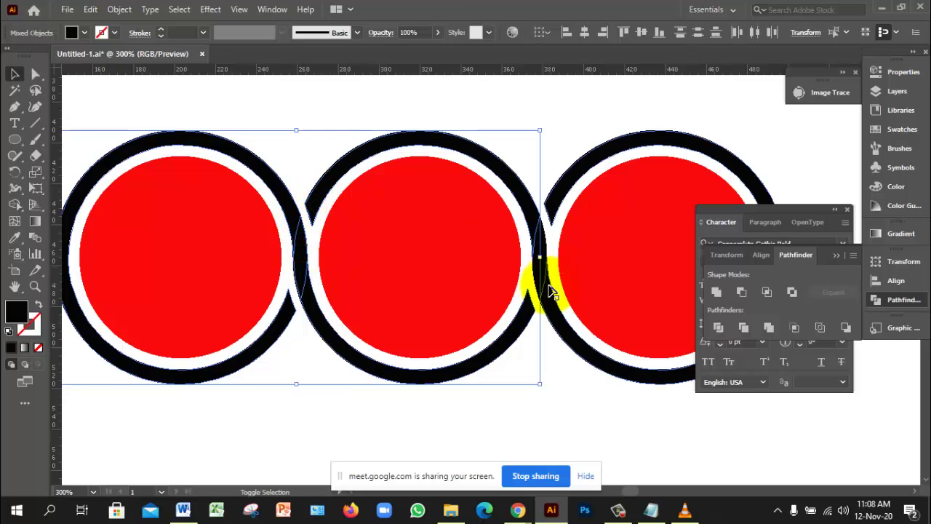
left_click(562, 196, "shift")
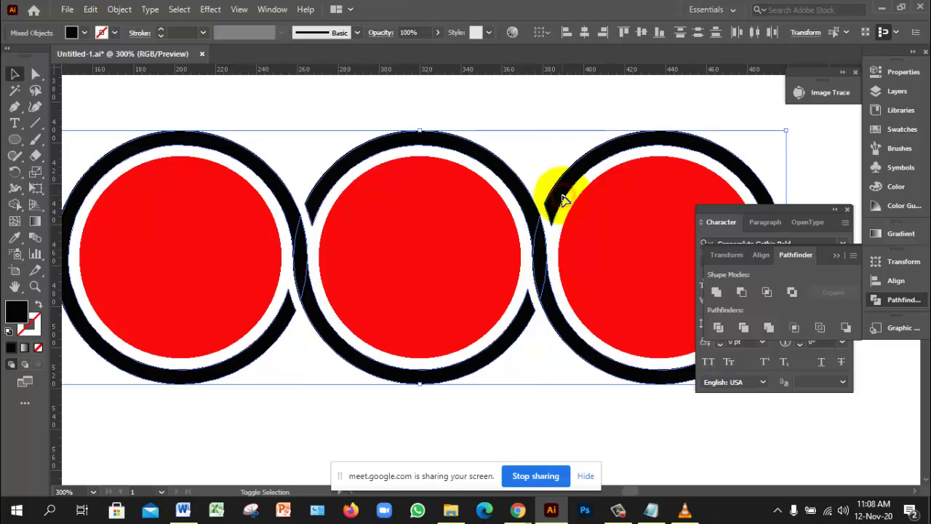
key("Delete")
key("ctrl+z")
key("ctrl+g")
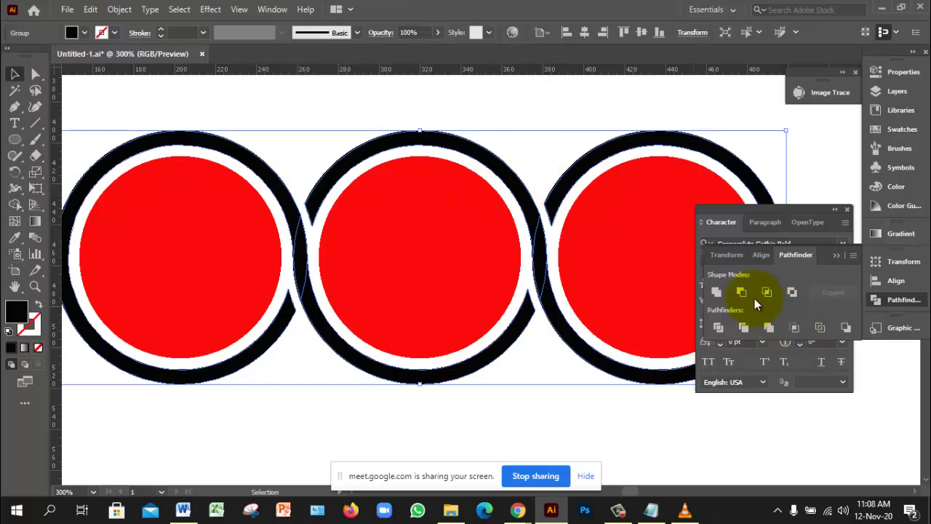
left_click(431, 410)
left_click(297, 260)
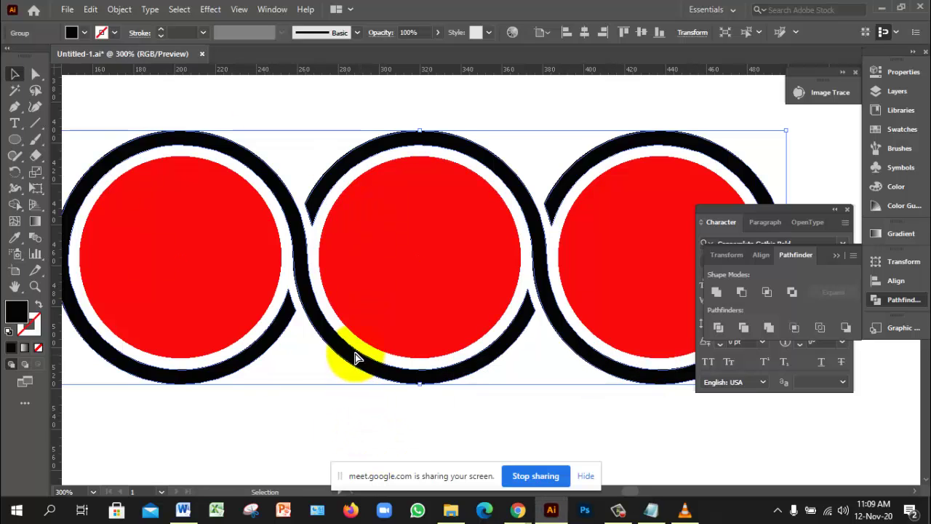
Examine the interlaced rings alongside the SUMITRO MARKET PLACE text and the S M P letters on the artboard
key("a")
key("ctrl+minus")
key("ctrl+minus")
key("ctrl+minus")
key("ctrl+minus")
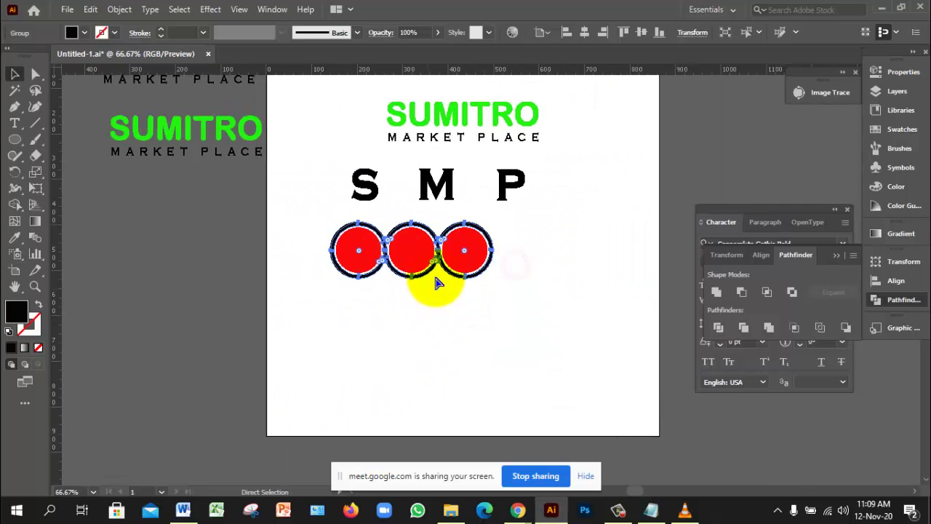
left_click(446, 254, "ctrl")
left_click_drag(459, 216, 451, 251)
left_click(459, 283, "ctrl+alt")
left_click_drag(513, 245, 461, 270)
left_click(551, 318)
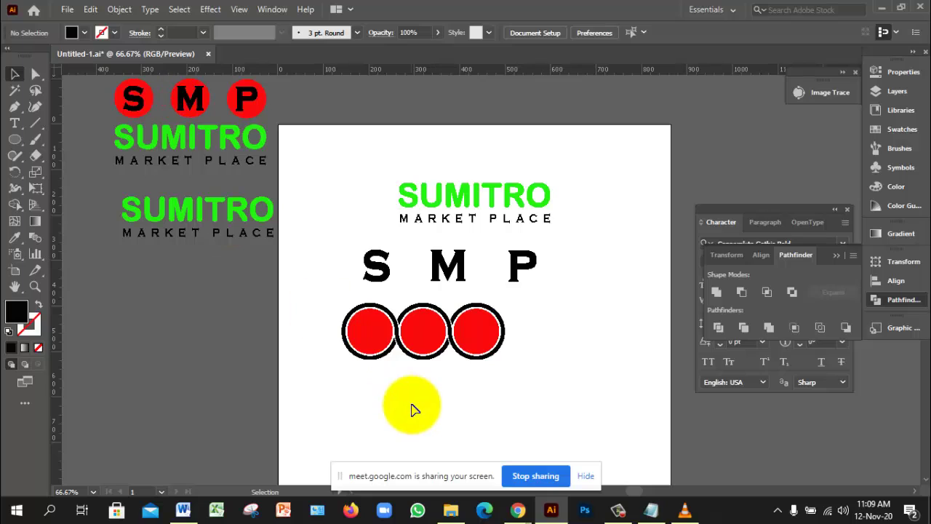
left_click(412, 406)
left_click(547, 315)
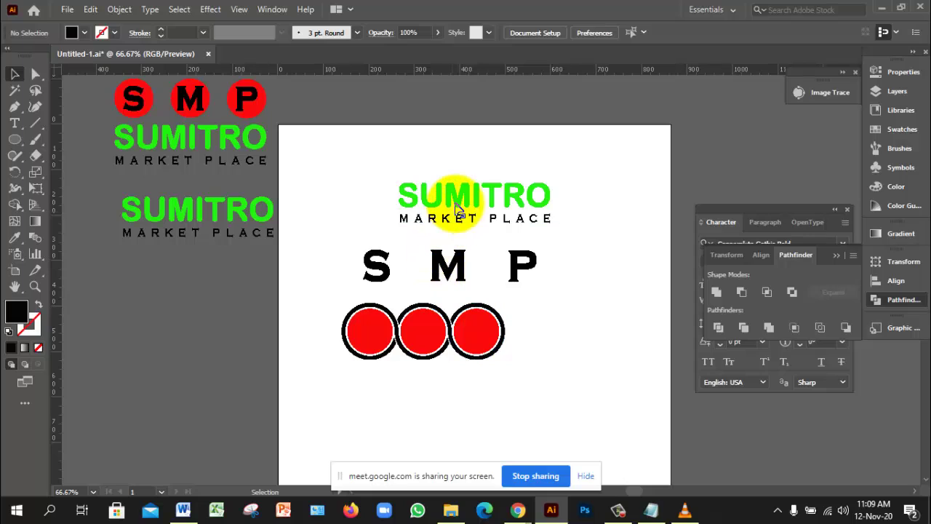
Recolour the interlaced black rings with the green sampled from the SUMITRO text using the Eyedropper, and deselect
left_click(435, 312)
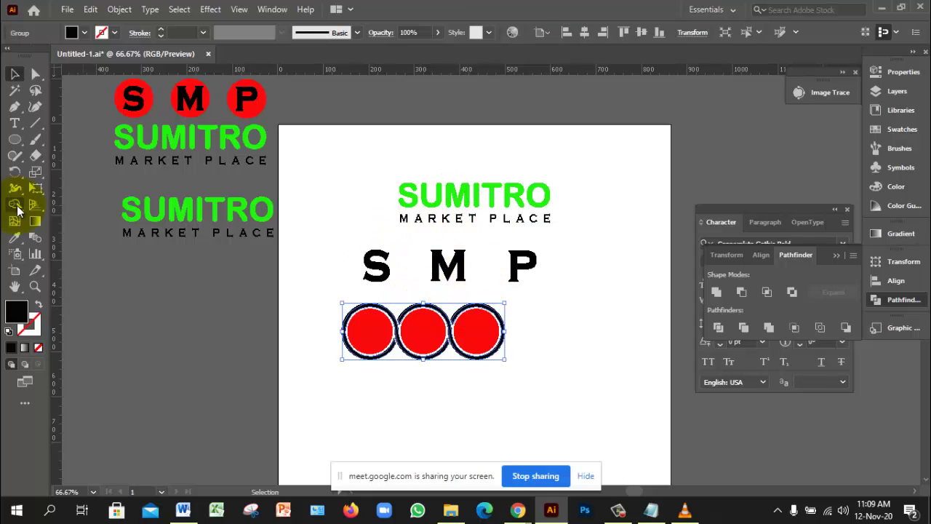
left_click(16, 237)
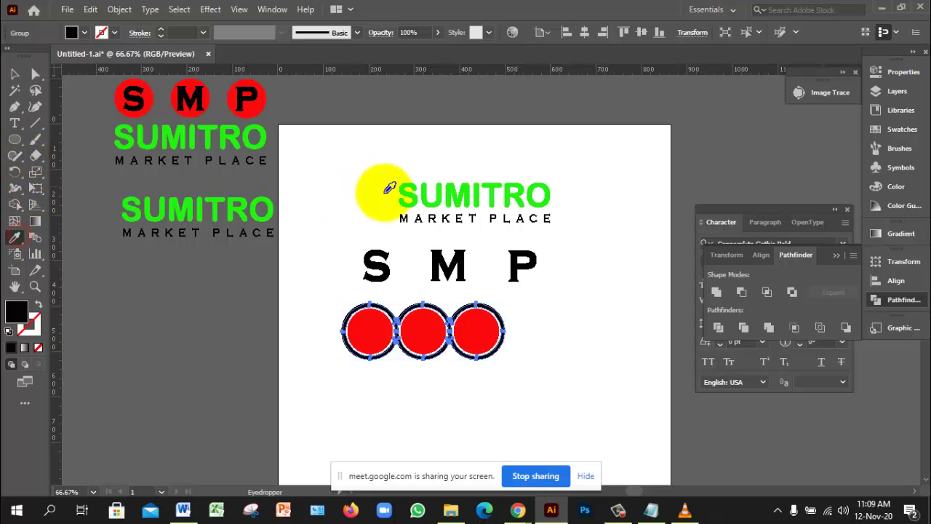
left_click(431, 198)
left_click(16, 74)
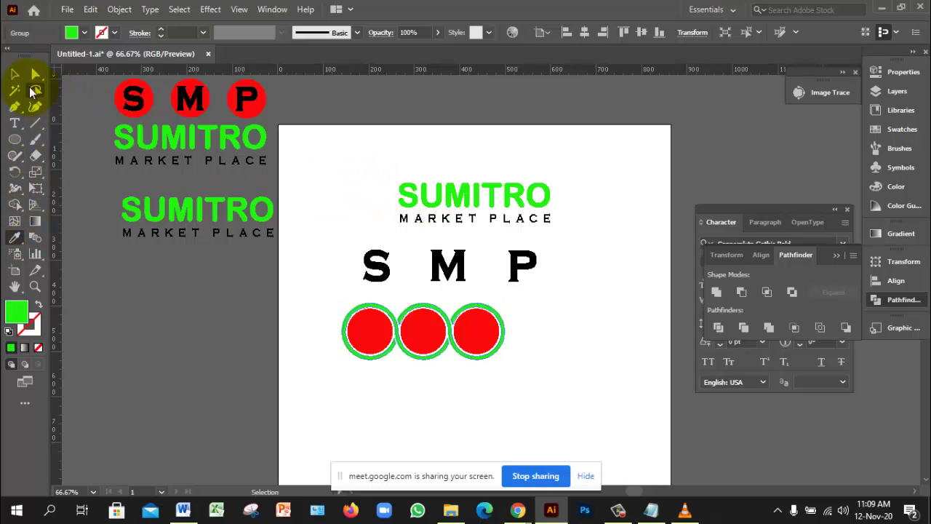
left_click(564, 352)
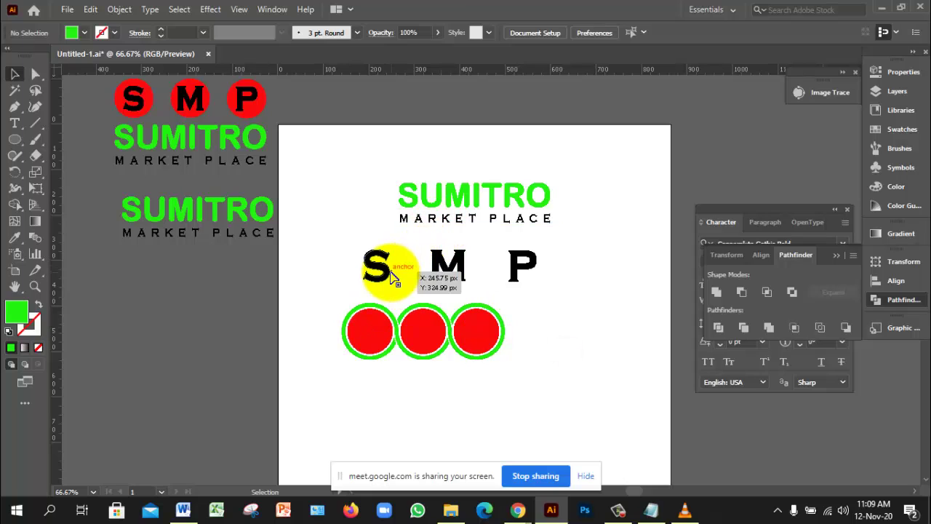
left_click(142, 103)
right_click(142, 103)
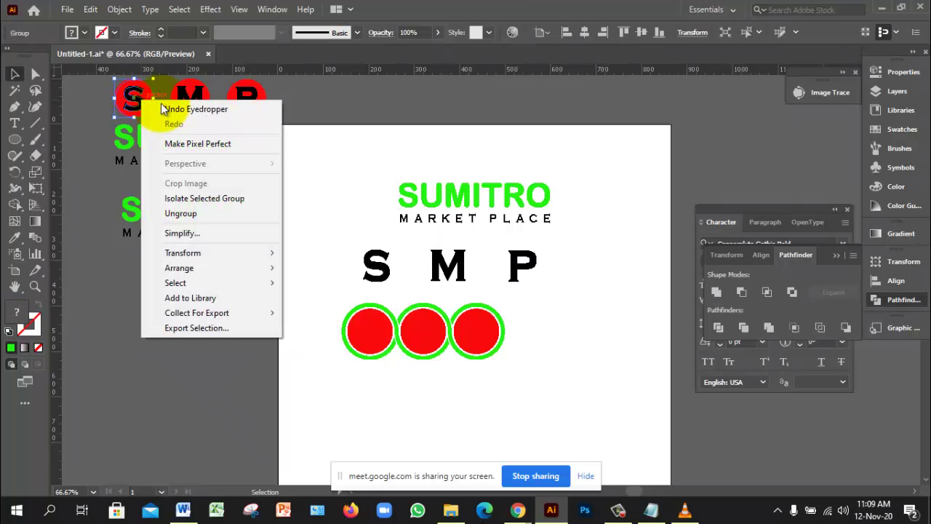
left_click(301, 128)
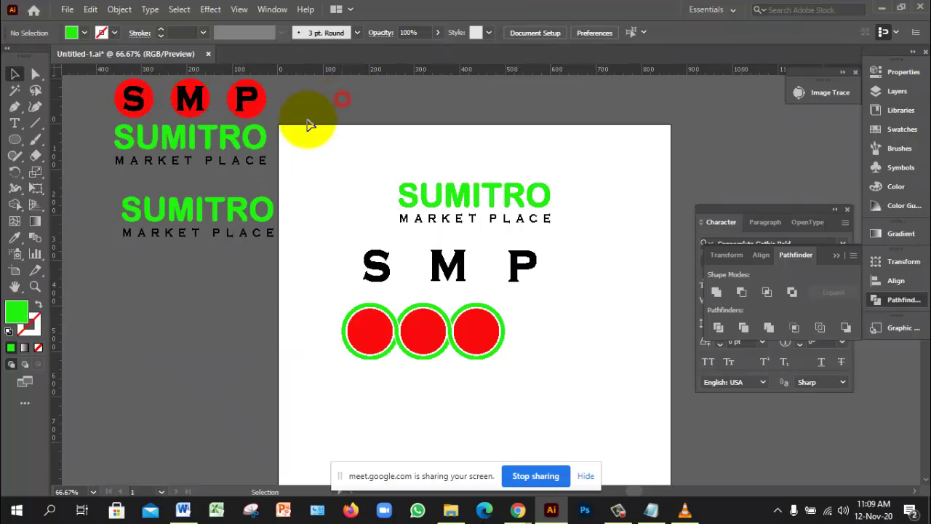
Duplicate the large black S, M and P letters onto the empty area beside the artboard, and deselect
left_click(391, 271)
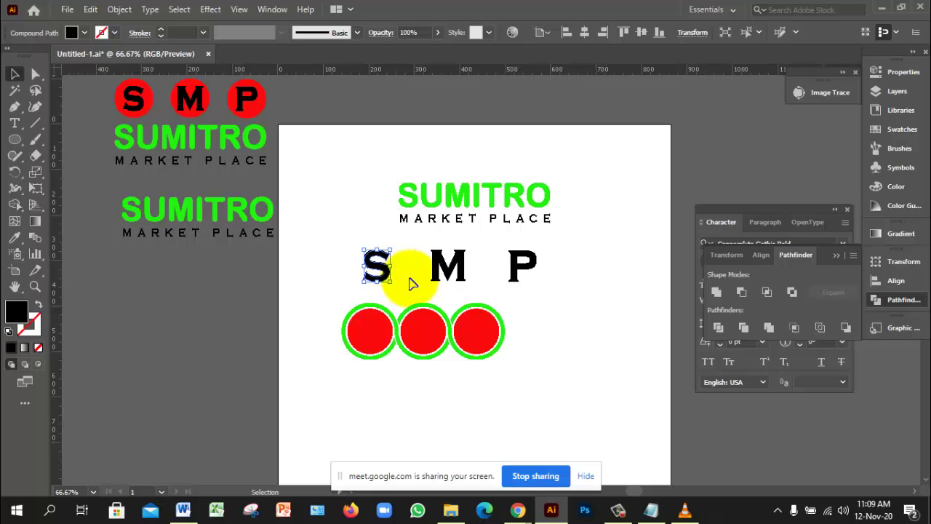
left_click(451, 263, "shift")
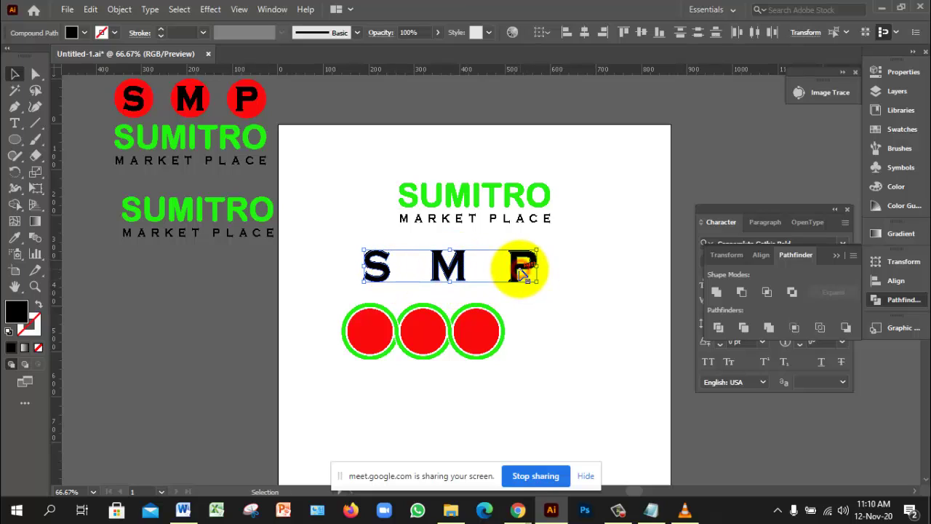
left_click_drag(520, 271, 240, 298)
left_click(619, 308)
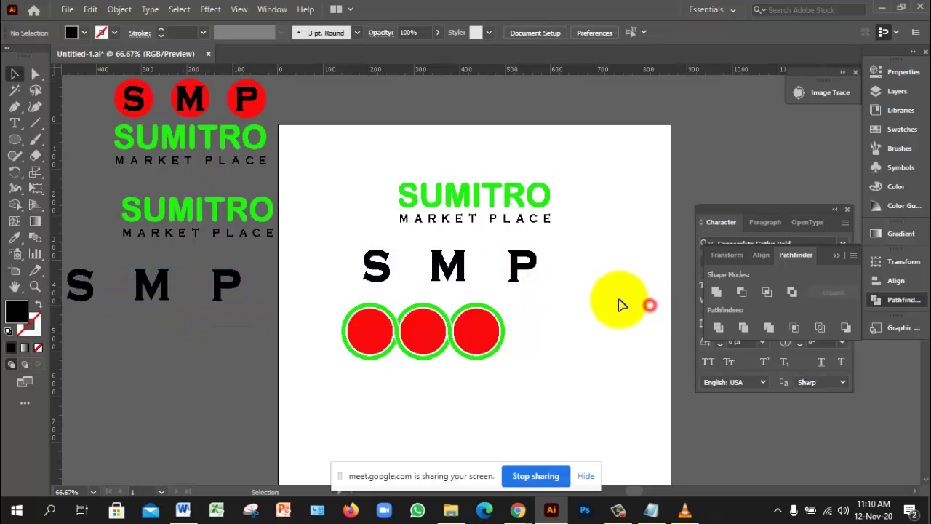
Scale the S, M and P letters above the rings down together about their centre to roughly three quarters of their size
left_click(509, 287)
left_click(505, 284)
scroll(358, 232, "down", 1)
scroll(357, 233, "left", 1)
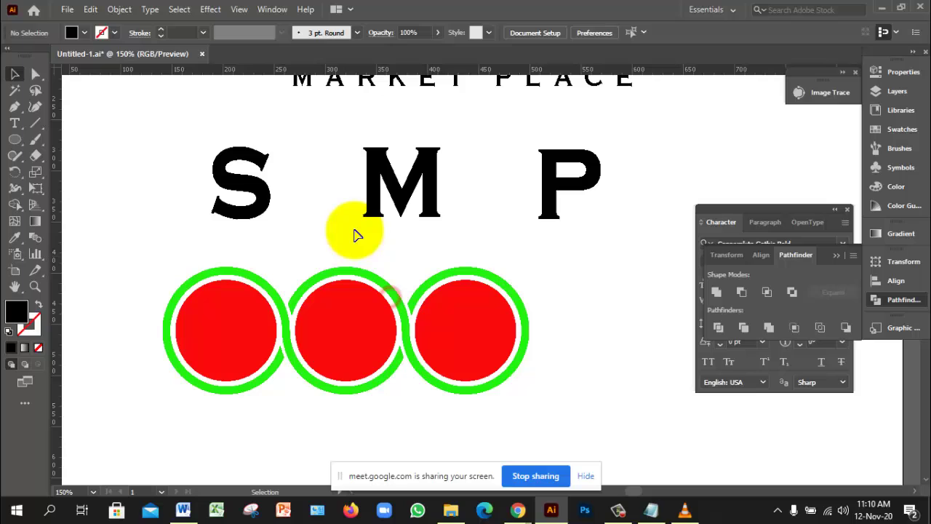
left_click(256, 196)
left_click(411, 192, "shift")
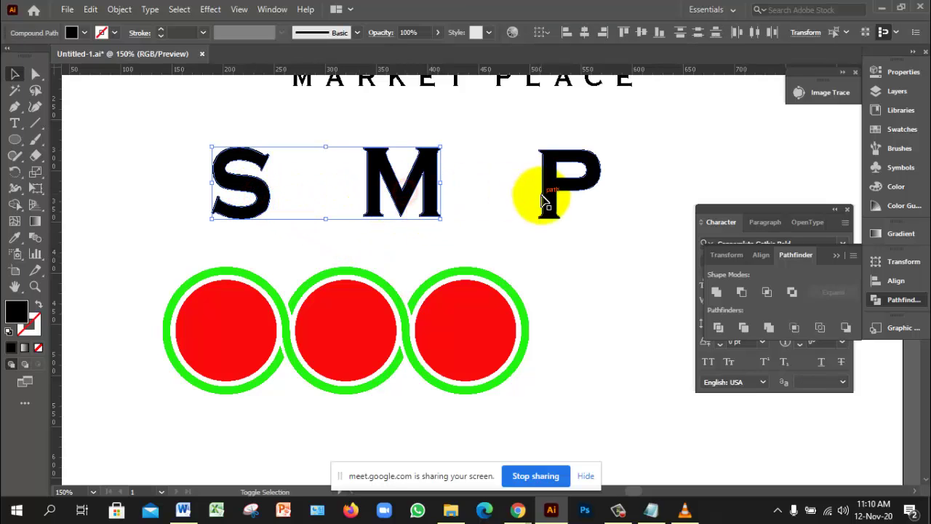
left_click(547, 203, "shift")
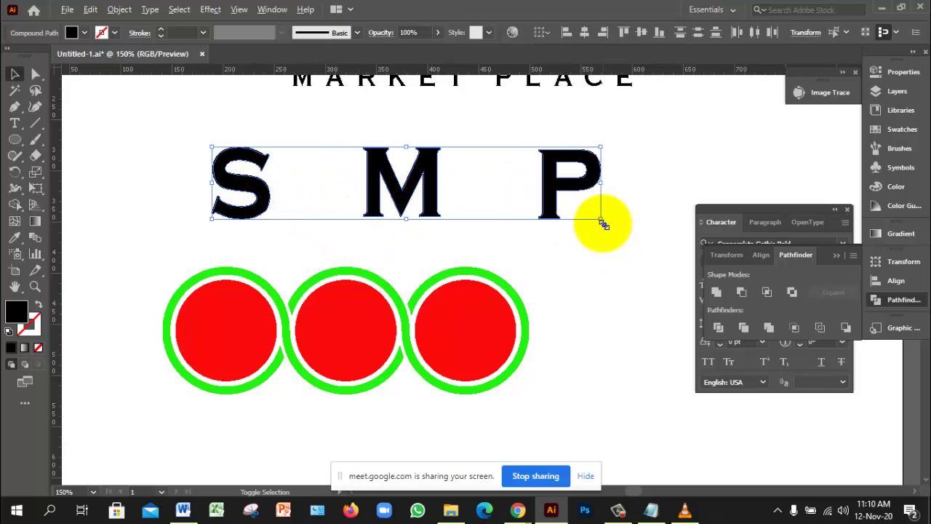
left_click_drag(601, 219, 549, 212)
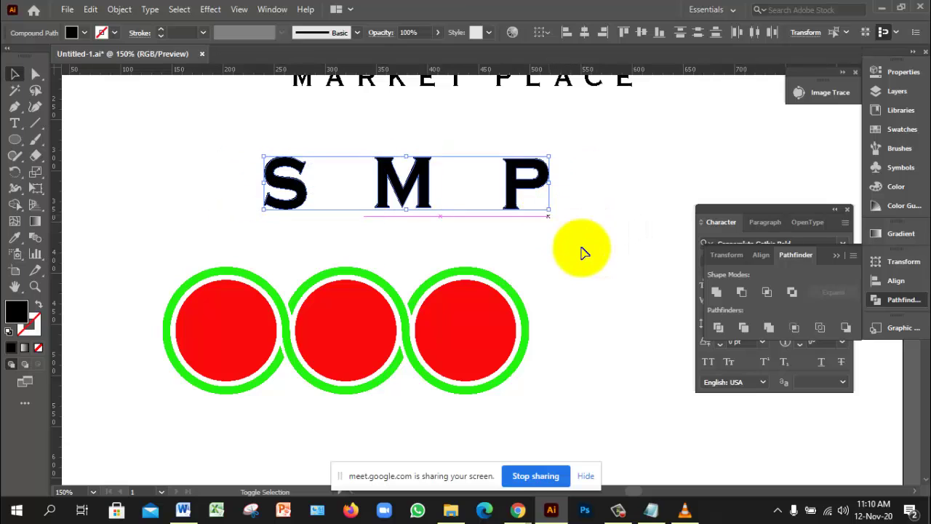
Move the letters S, M and P into the middle of the left, middle and right red circles respectively
left_click(284, 186)
left_click_drag(284, 186, 226, 333)
left_click(410, 193)
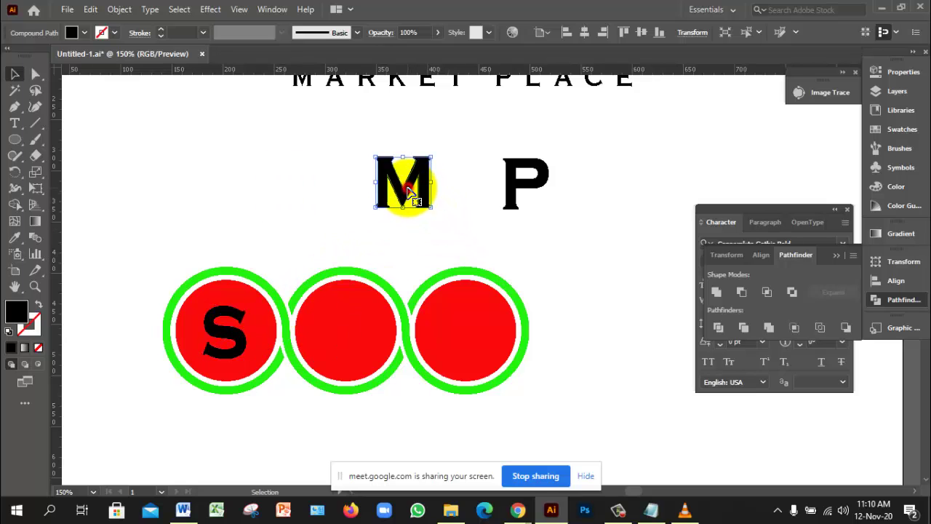
left_click_drag(411, 195, 348, 337)
left_click_drag(519, 191, 469, 339)
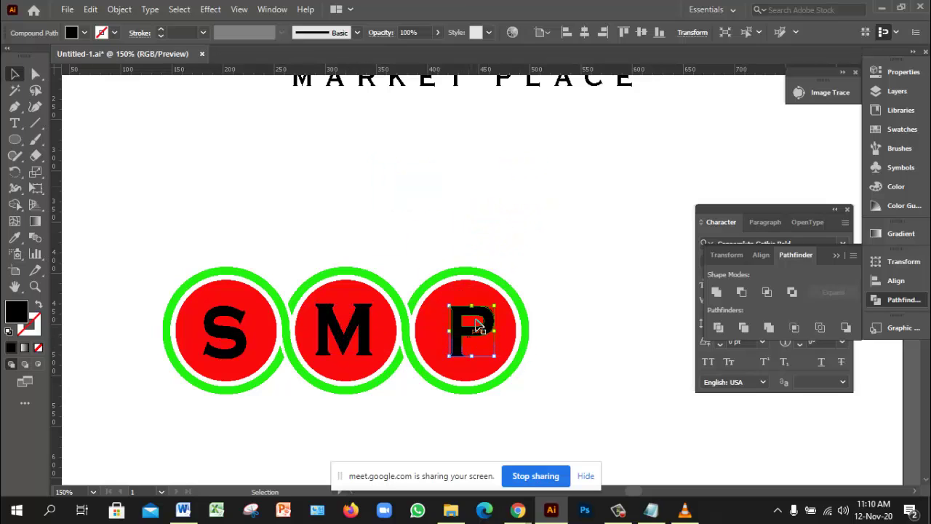
Try centring the S, M and P on each other horizontally, undo it, and align the three letters vertically instead
left_click(356, 331, "shift")
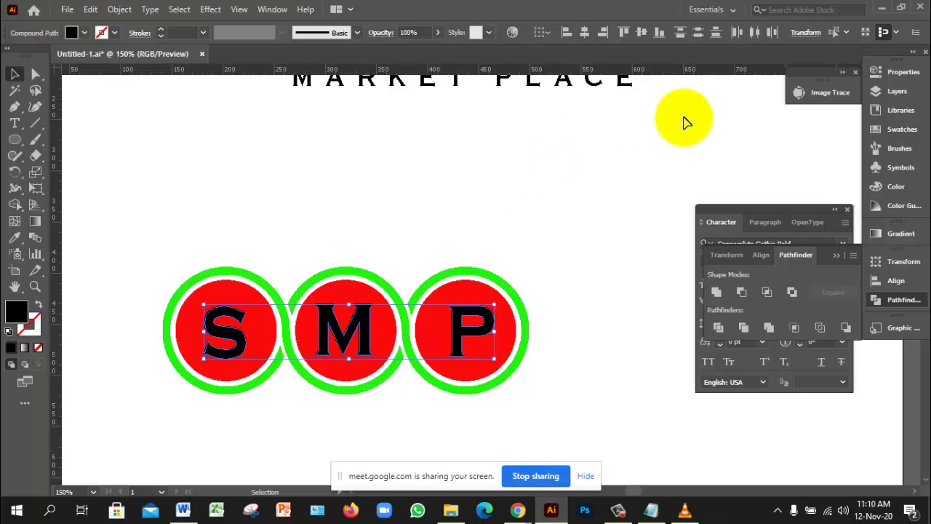
left_click(584, 32)
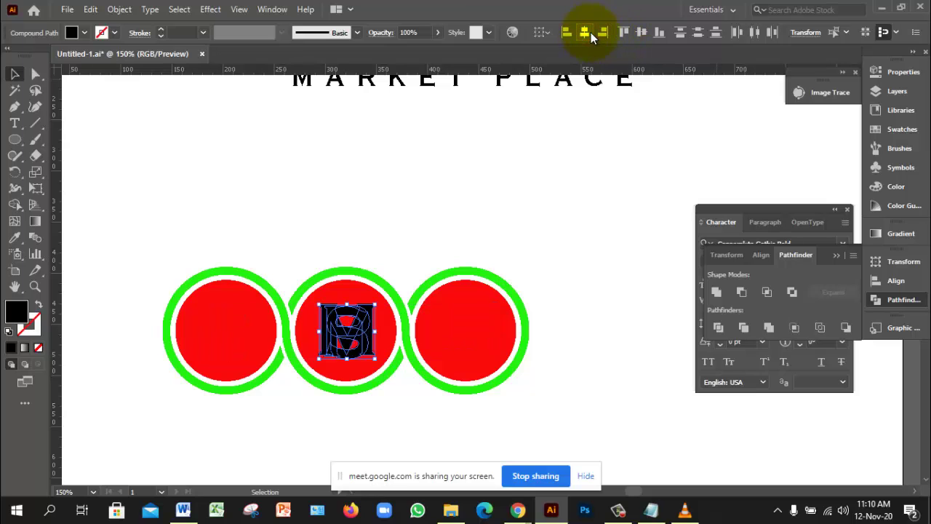
key("ctrl+z")
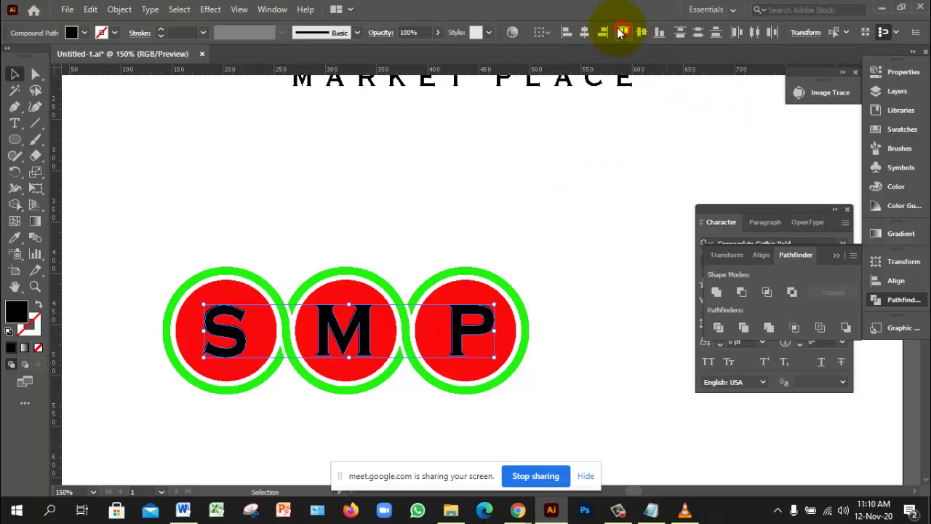
key("a")
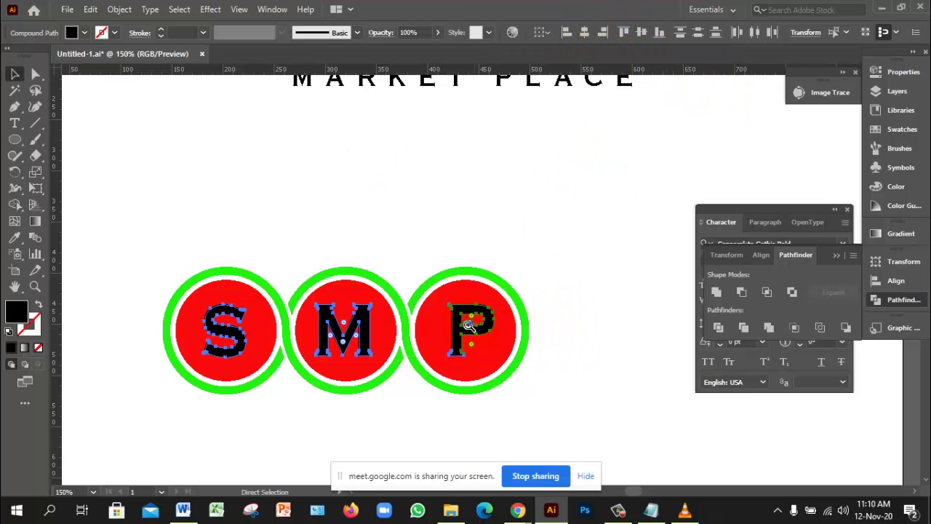
Enlarge the letters S, M and P together about their common centre by roughly a tenth, and deselect
left_click(469, 326, "ctrl")
key("v")
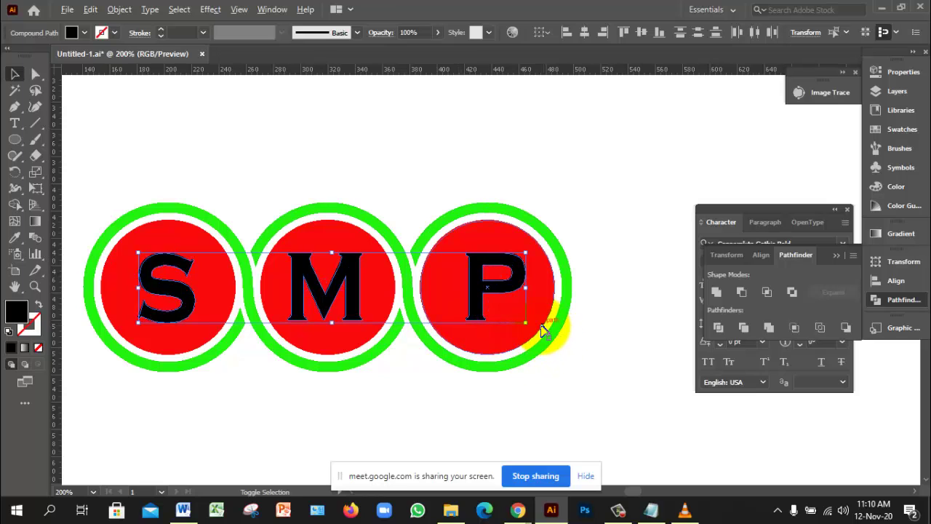
left_click_drag(528, 325, 545, 336)
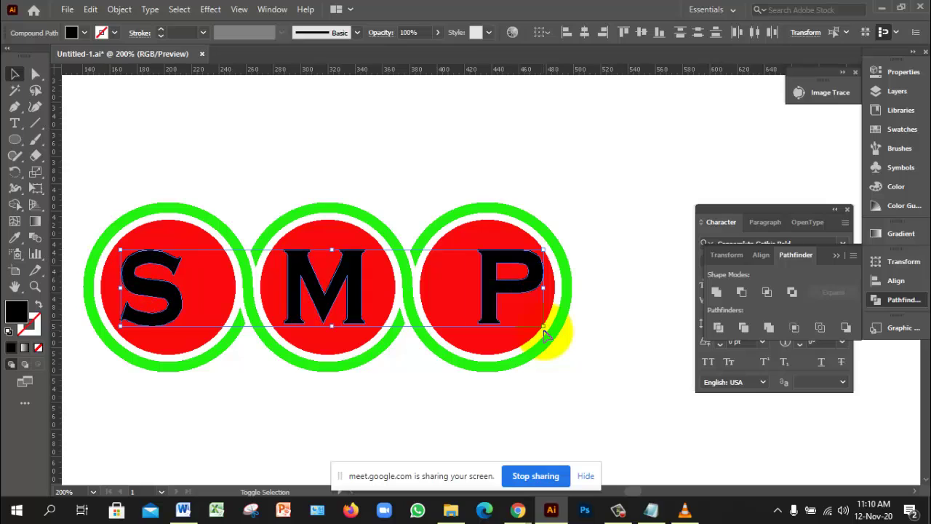
left_click(574, 374)
Try to align the horizontal centres of the P and the right red circle
left_click(467, 286)
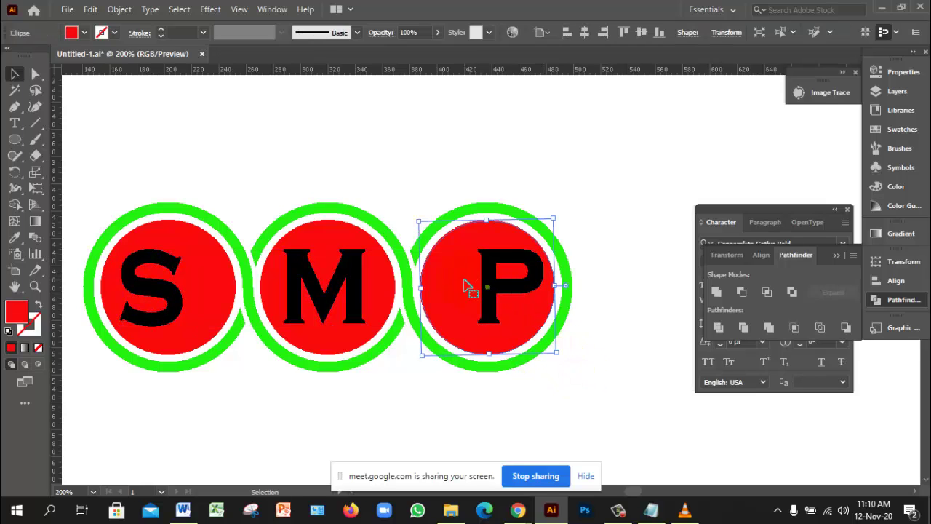
left_click(512, 285, "shift")
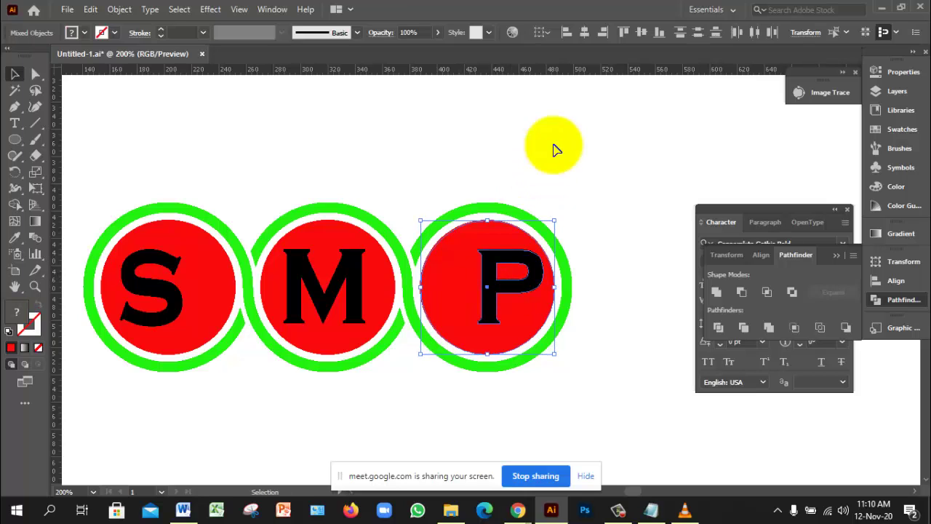
left_click(586, 35)
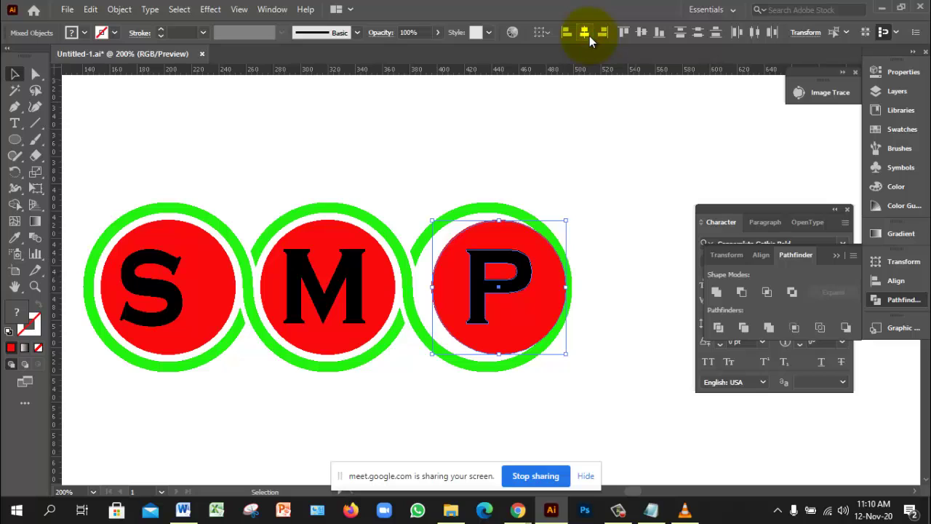
left_click(660, 241)
Move the P left into the middle of the right red circle and align their vertical centres
left_click(525, 286)
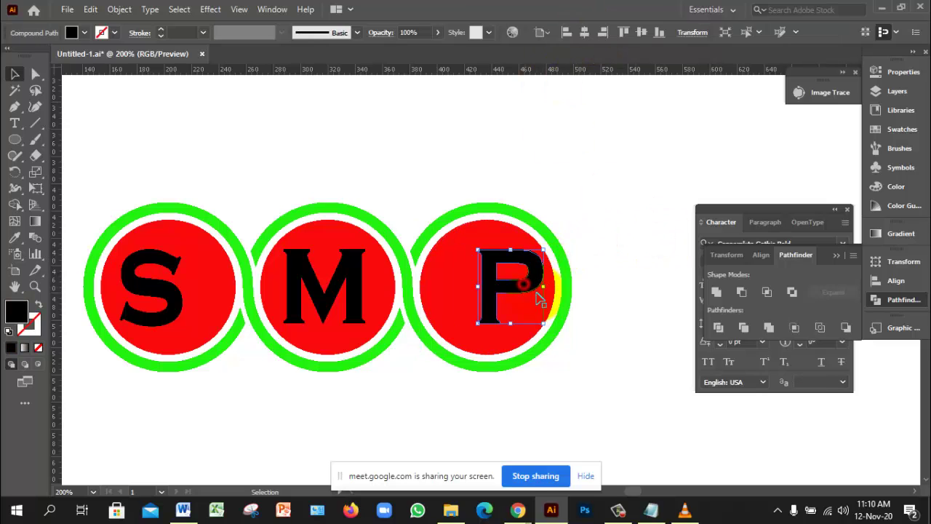
left_click_drag(525, 289, 501, 289)
left_click(439, 286, "shift")
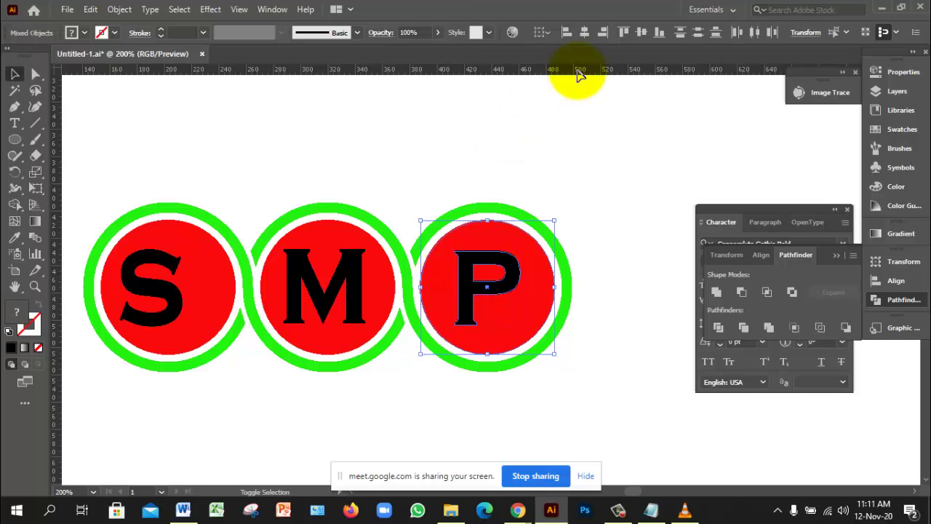
left_click(641, 40)
left_click(572, 204)
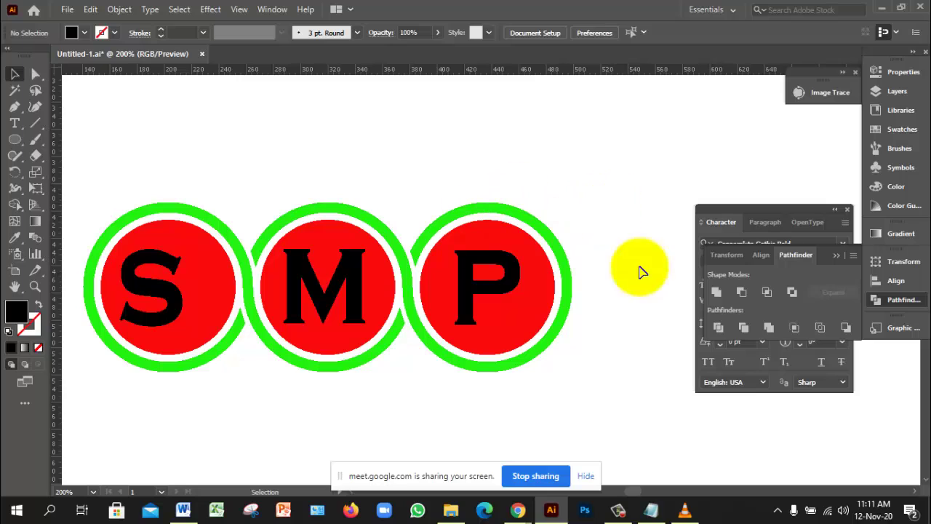
Delete the middle red circle and undo the deletion
left_click(328, 284)
key("ctrl+shift+a")
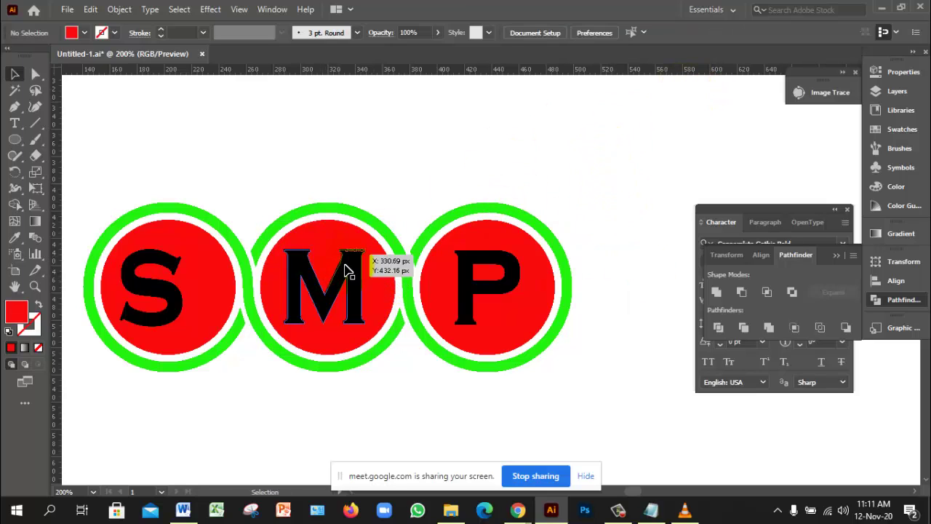
left_click(371, 276)
key("Delete")
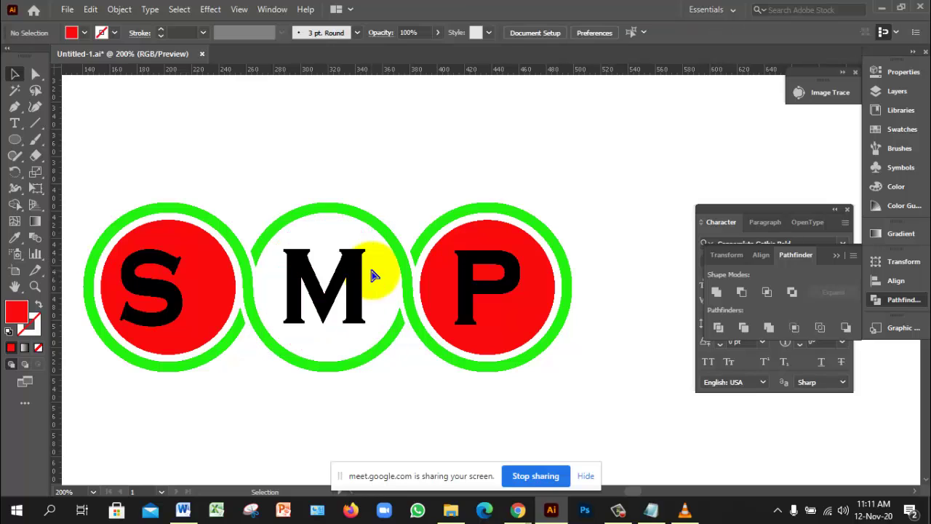
key("ctrl+z")
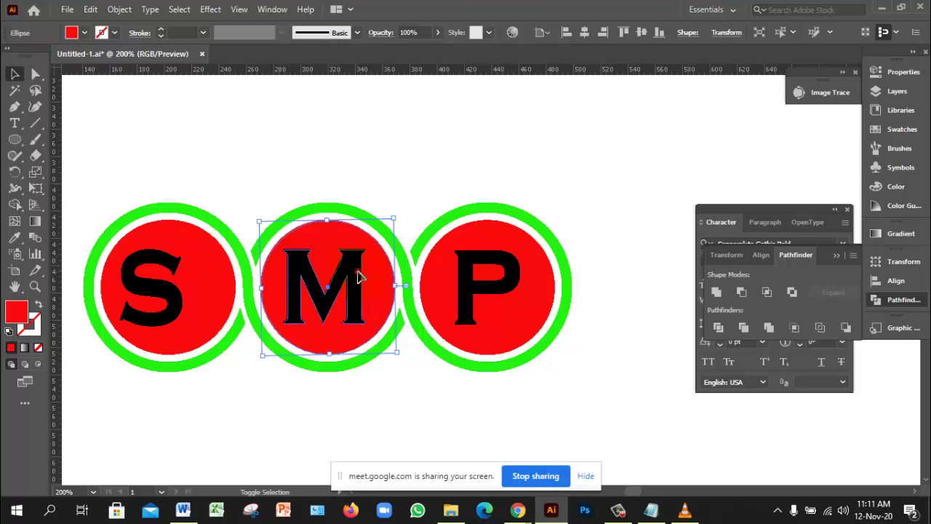
Align the horizontal centres of the M and the middle red circle, and deselect
left_click(357, 277, "shift")
left_click(584, 34)
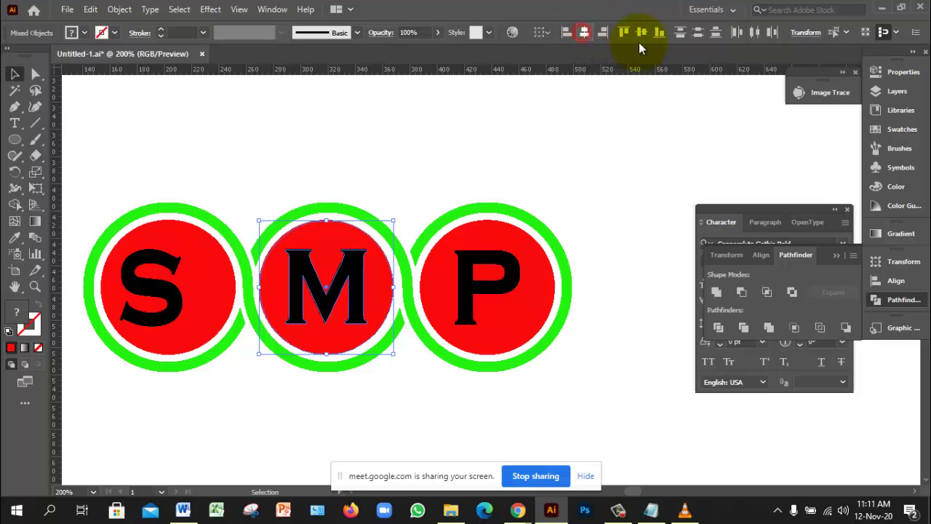
left_click(526, 167)
Try to align the horizontal centres of the S and the left red circle, and undo it
left_click(173, 296)
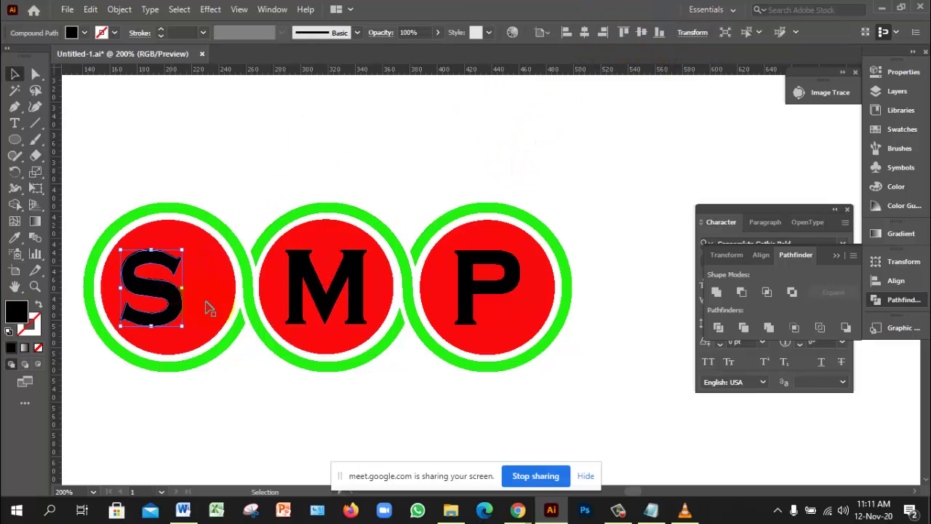
left_click(232, 300, "shift")
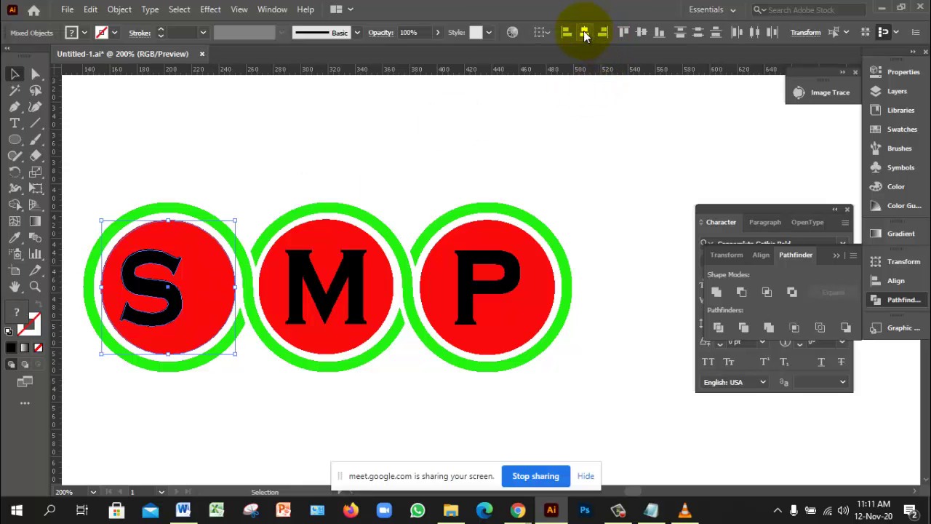
left_click(584, 33)
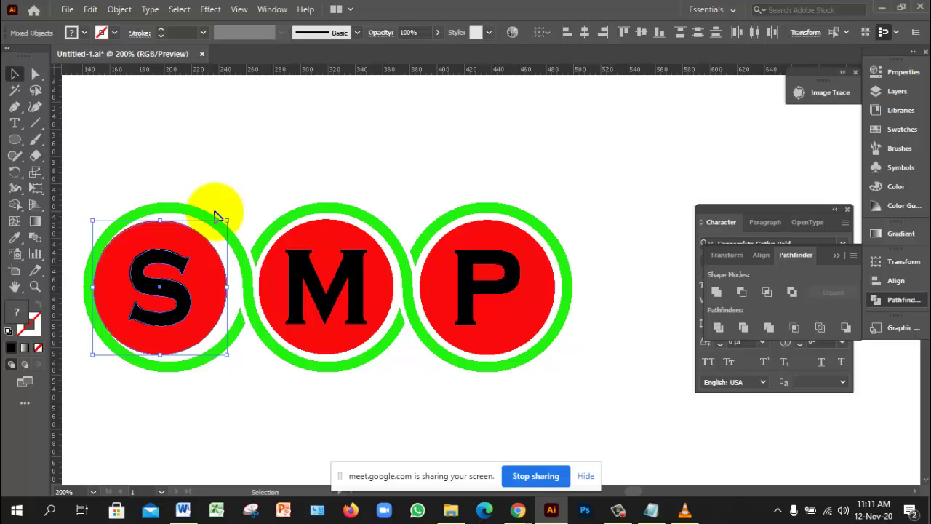
key("a")
key("ctrl+z")
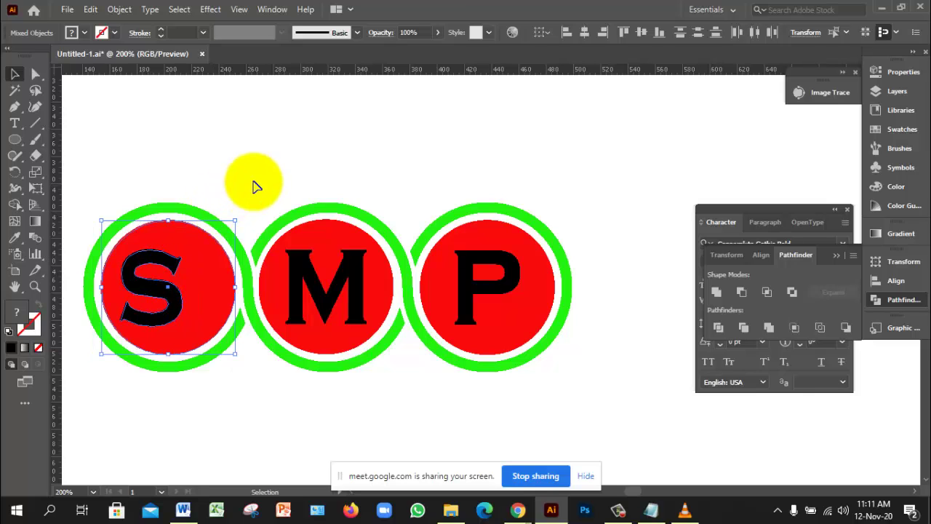
left_click(254, 181)
Nudge the S six increments to the right, closer to the middle of the left red circle
left_click(165, 288)
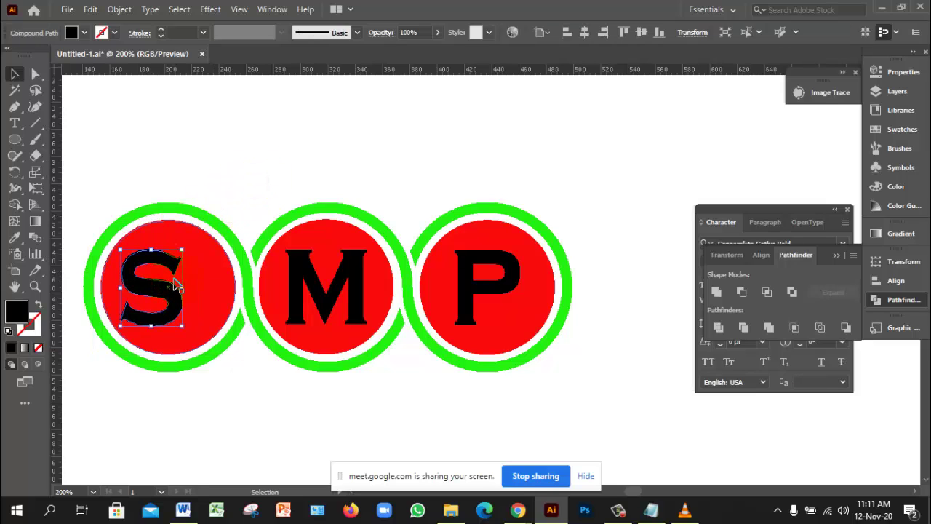
key("Right")
key("Right")
key("Right")
key("Right")
key("Right")
key("Right")
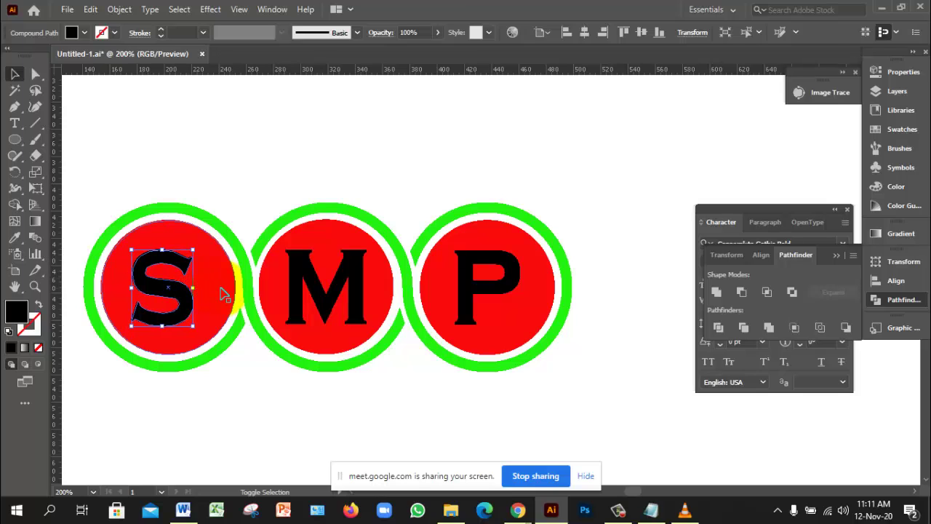
Try centring the S and the left red circle on each other horizontally and vertically, and undo it
left_click(226, 294, "shift")
left_click(584, 33)
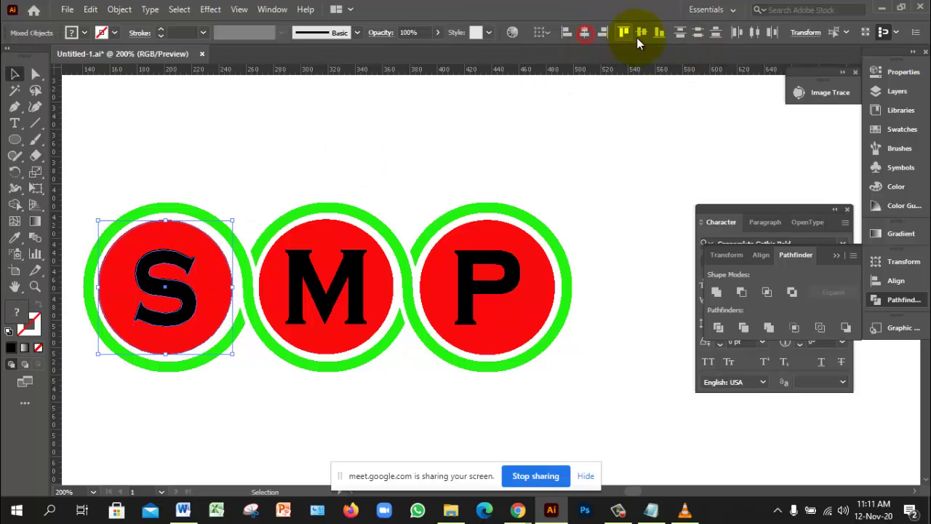
left_click(639, 35)
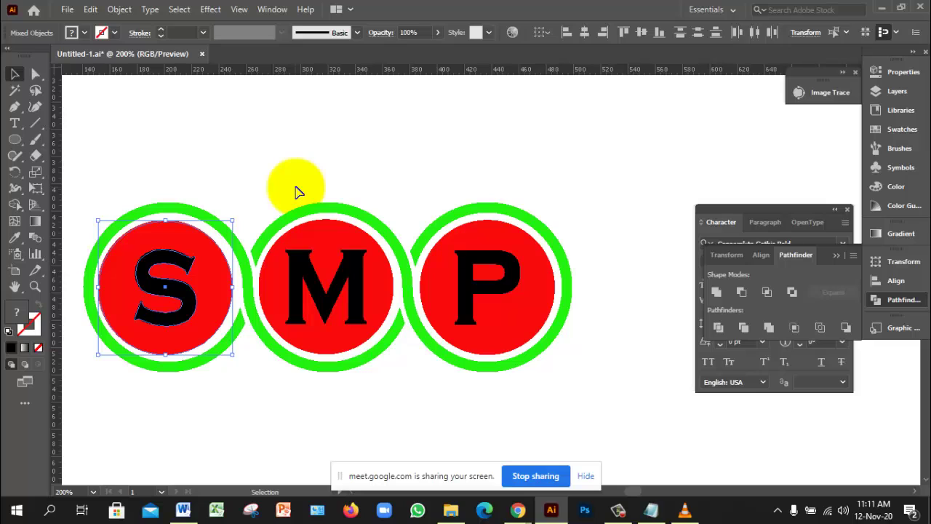
key("a")
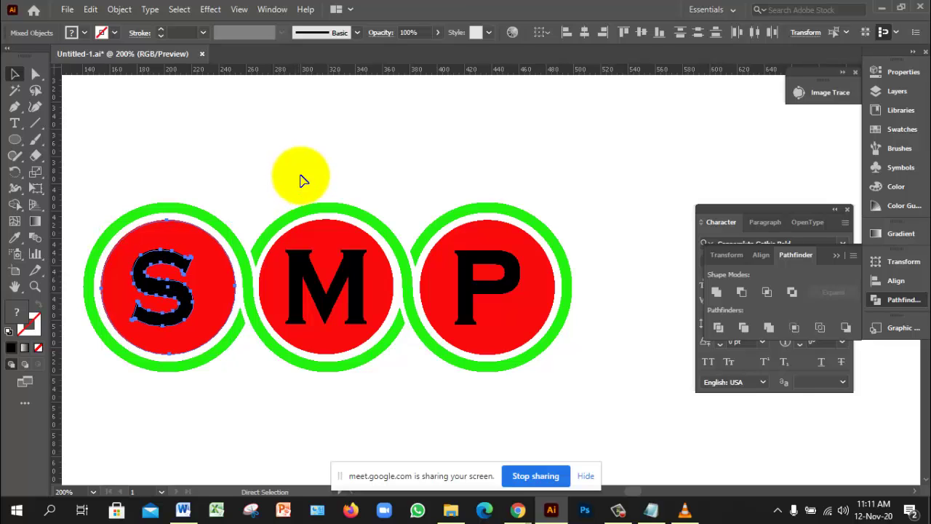
key("v")
left_click(301, 173)
Nudge the S four more increments to the right and align its centre with the left red circle
left_click(182, 297)
key("Right")
key("Right")
key("Right")
key("Right")
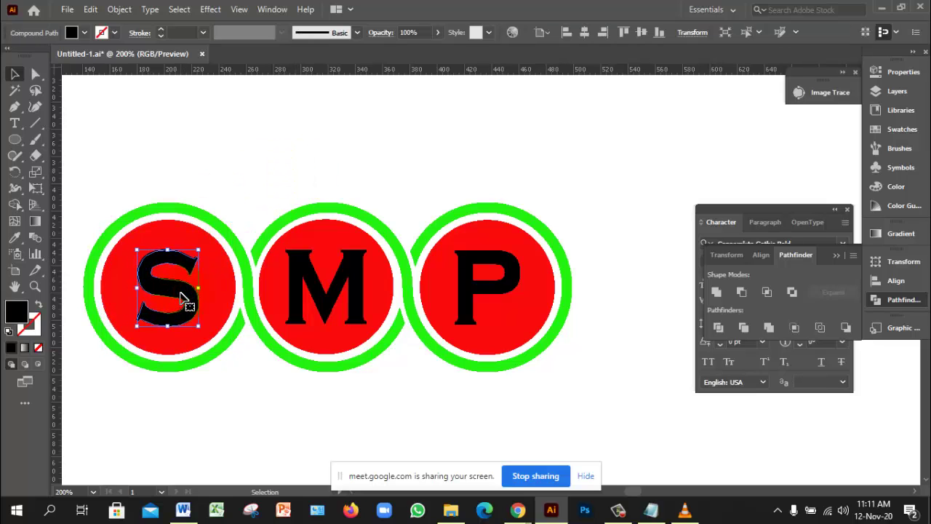
left_click(229, 305, "shift")
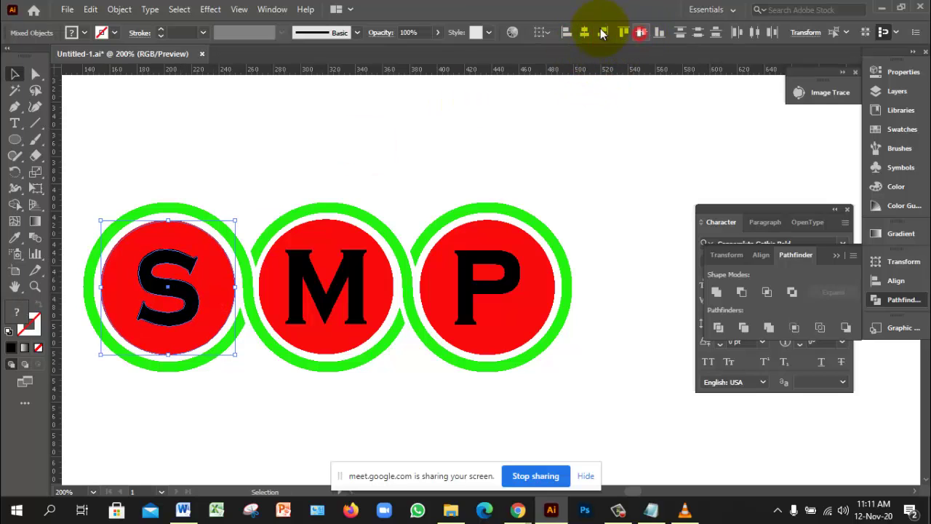
left_click(338, 159)
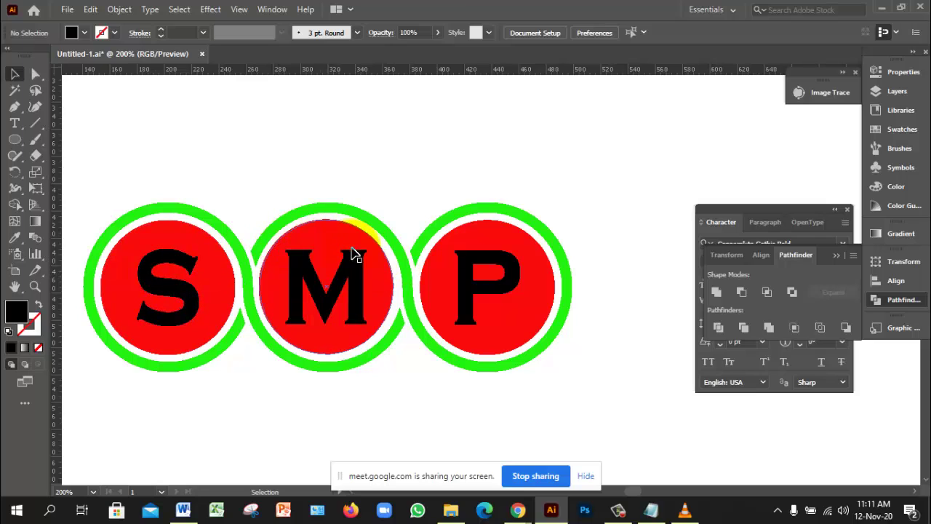
Delete the S, the P and the middle red circle, and undo the deletion
left_click(197, 293)
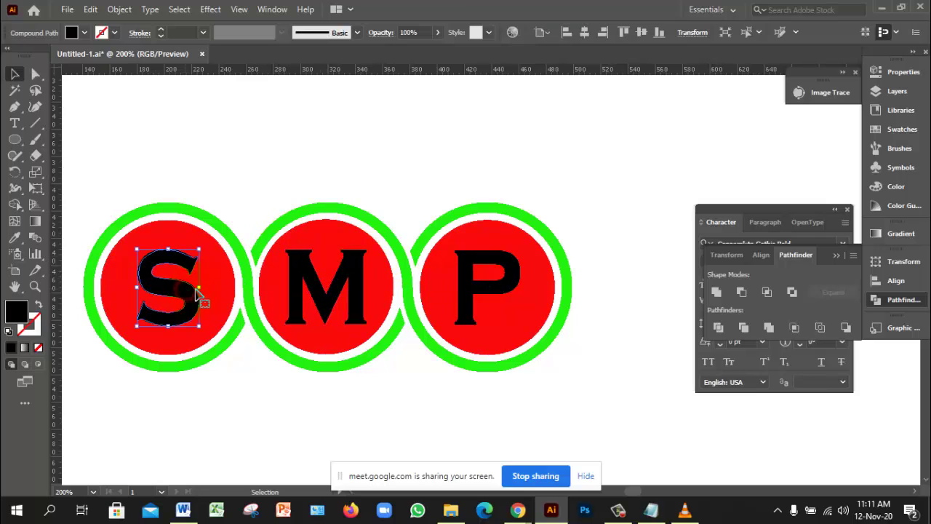
left_click(354, 296, "shift")
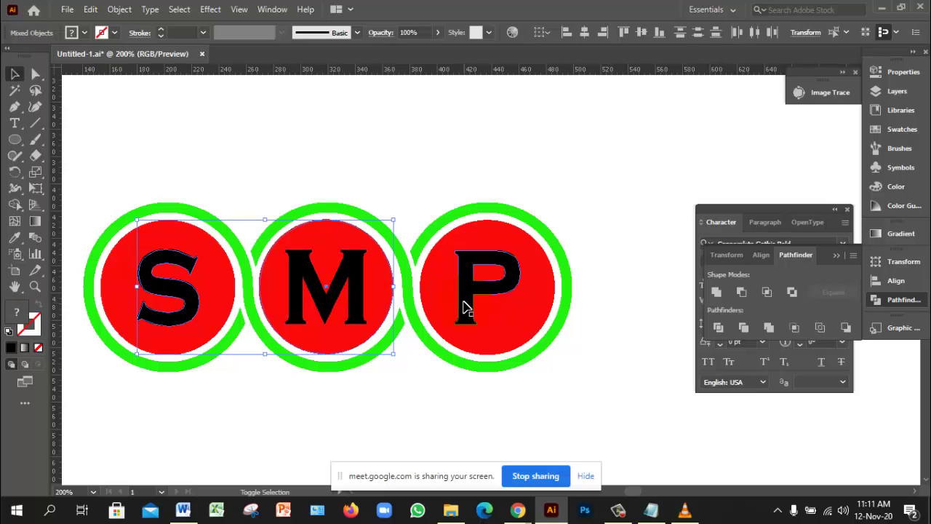
key("Delete")
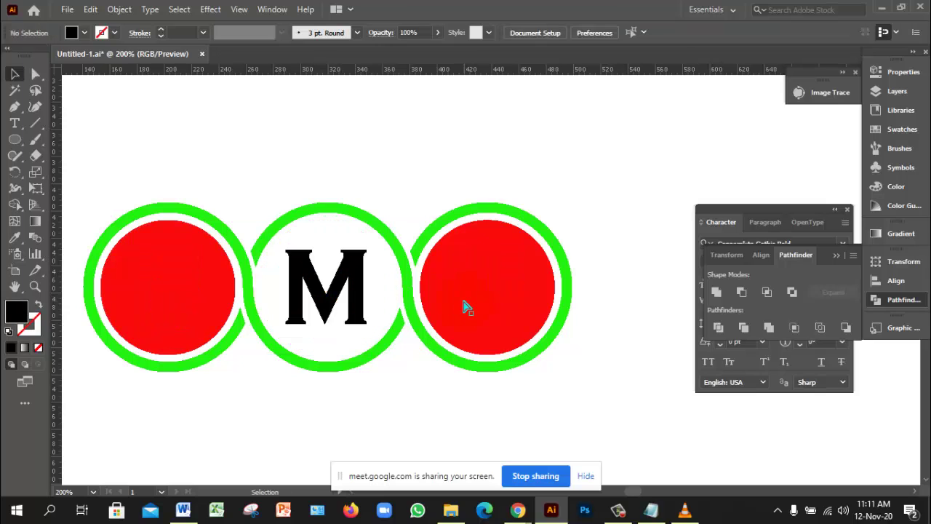
key("ctrl+z")
left_click(410, 175)
Select only the letters S, M and P, enlarge them again about their common centre by roughly an eighth, and deselect
left_click(202, 297)
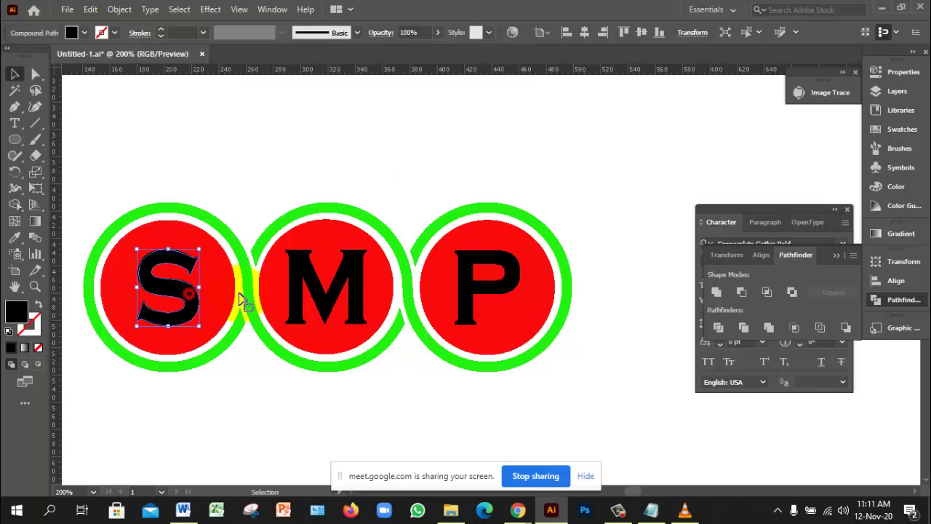
left_click(333, 298, "shift")
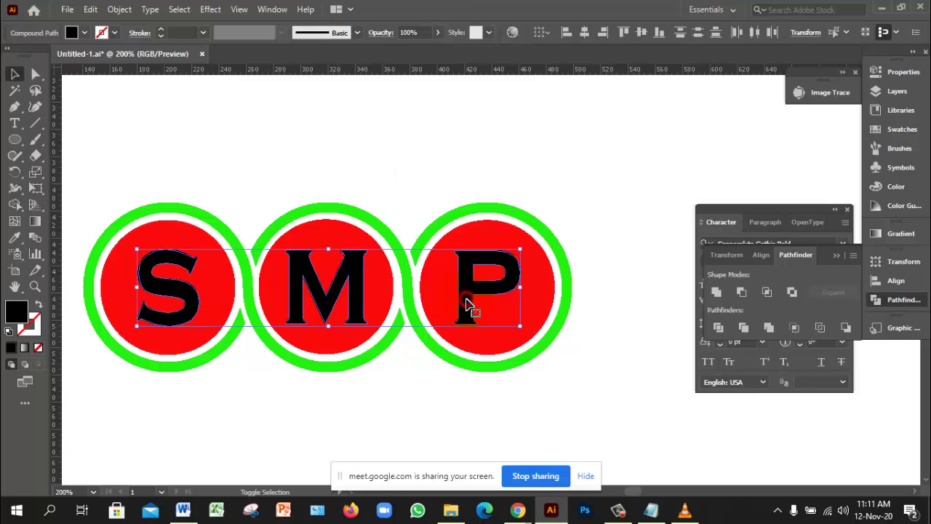
left_click_drag(521, 326, 544, 339)
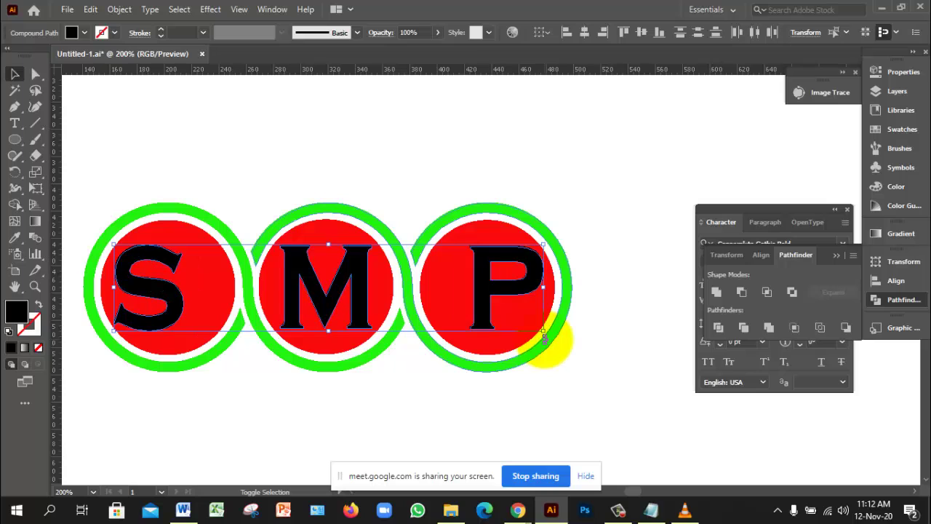
left_click(621, 235)
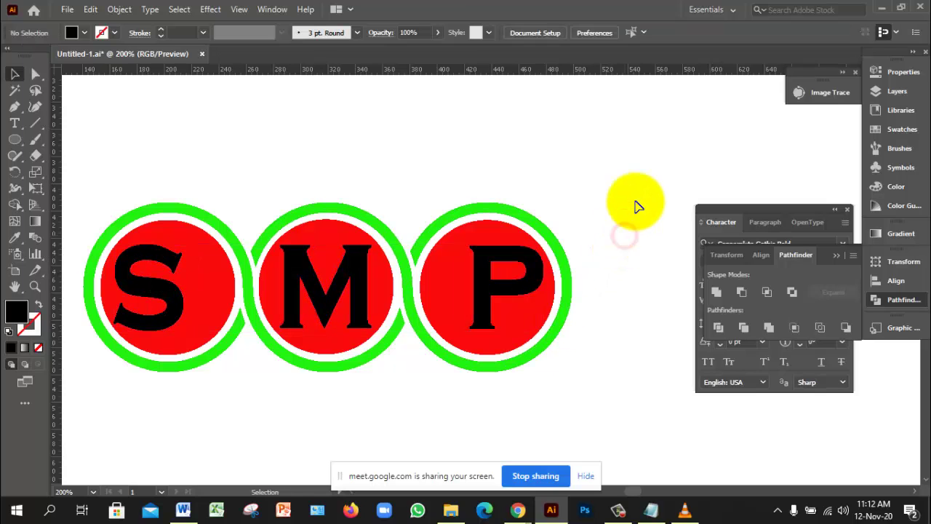
Move the S to the right and try aligning it and the left red circle on their shared horizontal and vertical centres
left_click(204, 291)
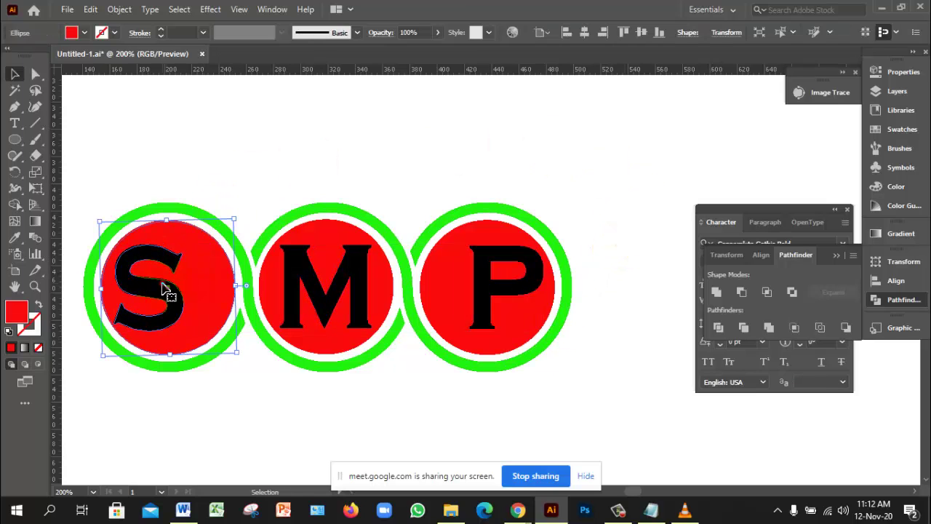
left_click_drag(167, 288, 189, 285)
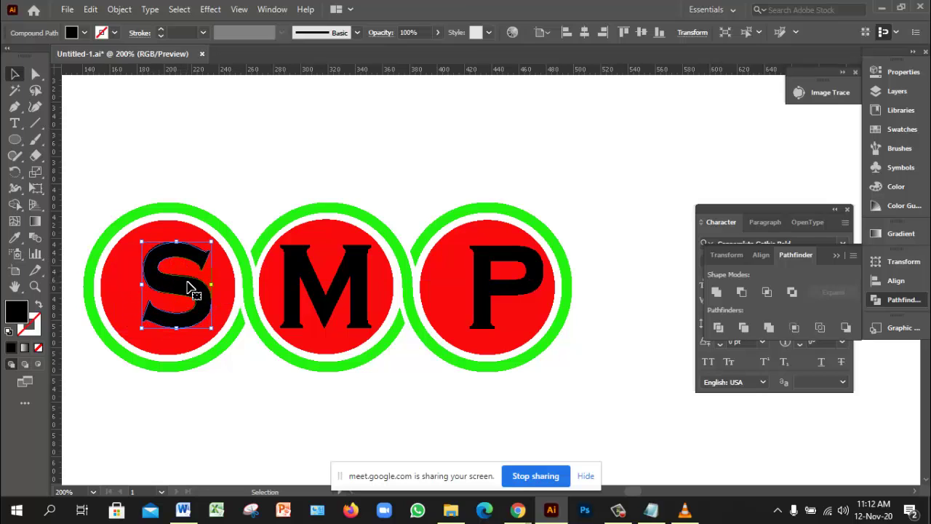
left_click(131, 277, "shift")
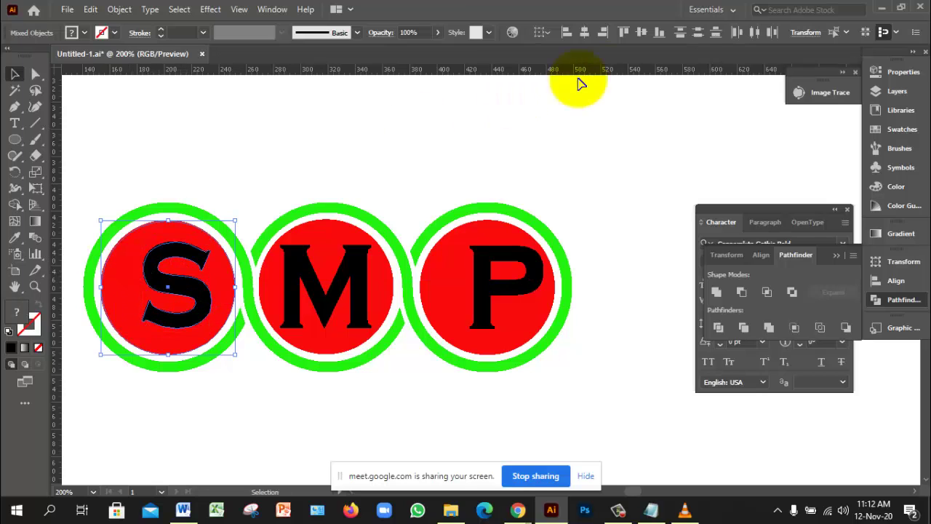
left_click(584, 33)
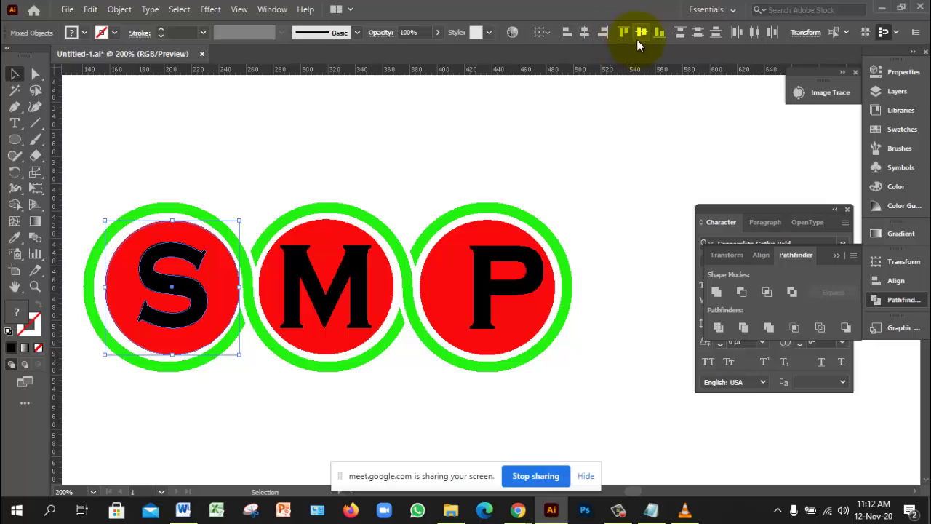
left_click(659, 35)
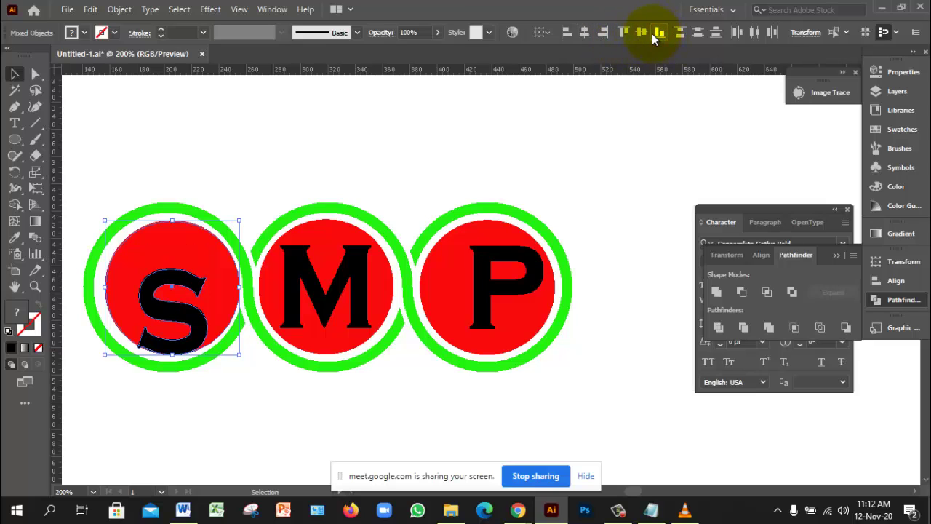
left_click(641, 32)
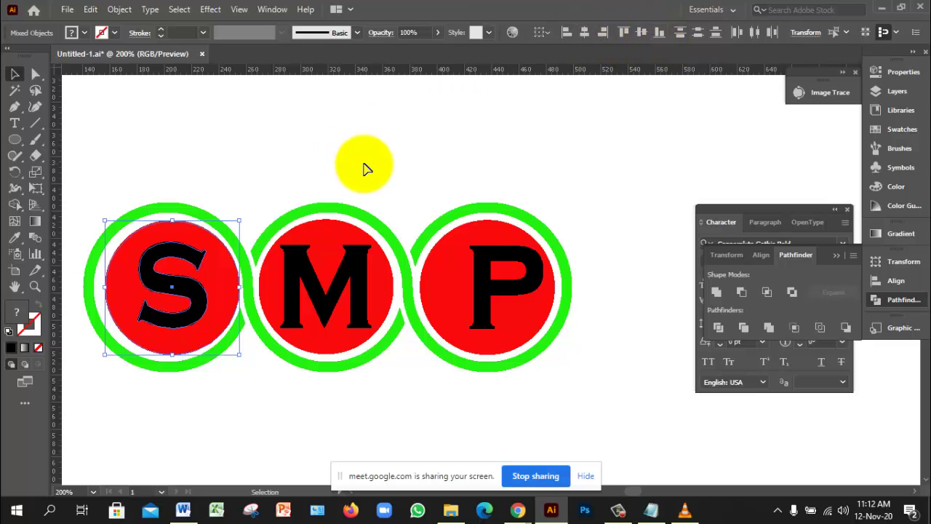
Nudge the S and left red circle together four increments left and four back right, and undo their alignment
key("Left")
key("Left")
key("Left")
key("Left")
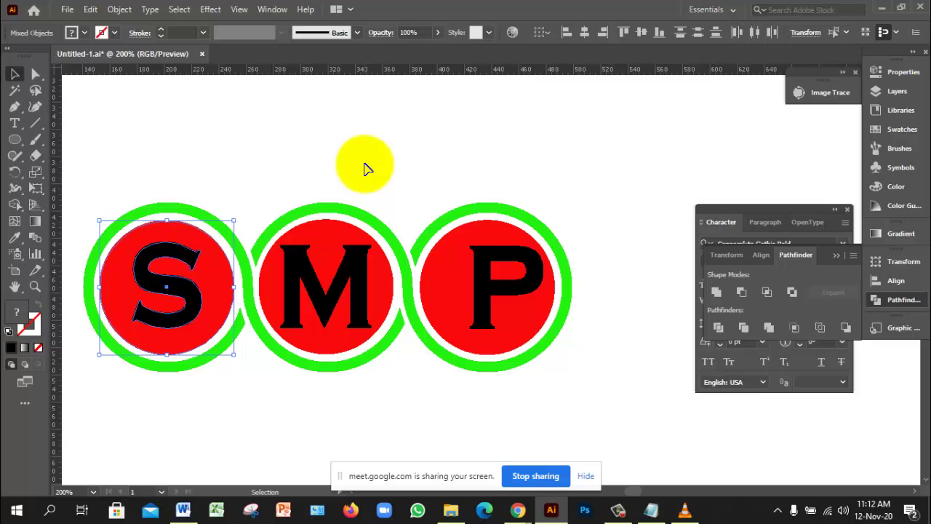
key("Right")
key("Right")
key("Right")
key("Right")
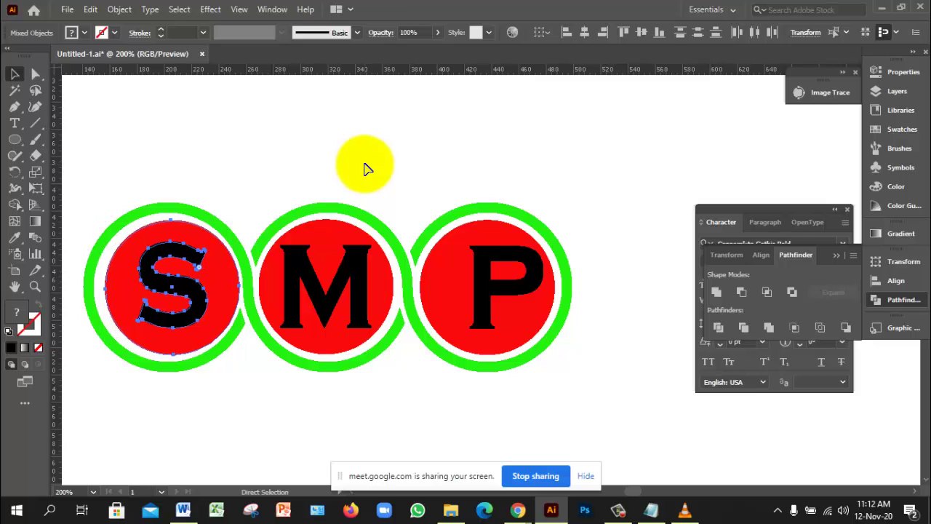
left_click(365, 166)
left_click(197, 240)
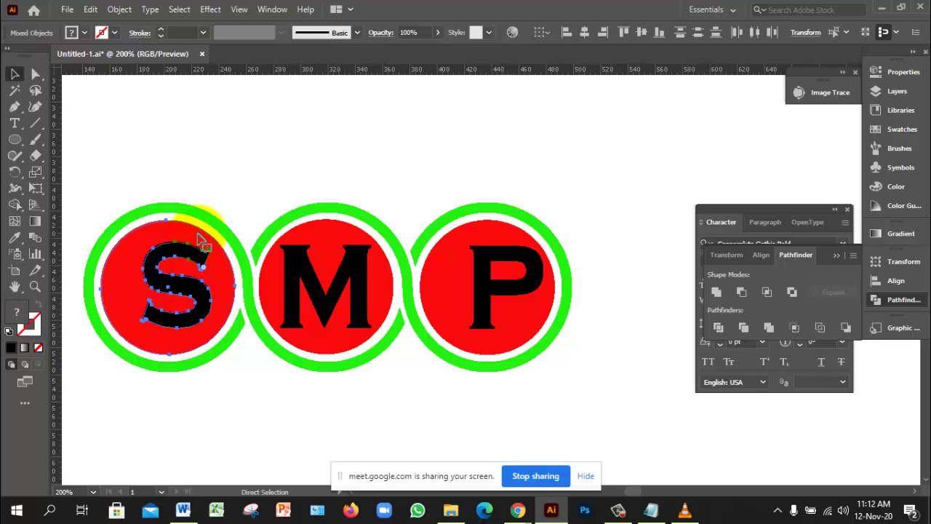
key("v")
left_click(204, 162)
Nudge the S five increments to the left and centre it on the left red circle, using the circle as key object
left_click(175, 284)
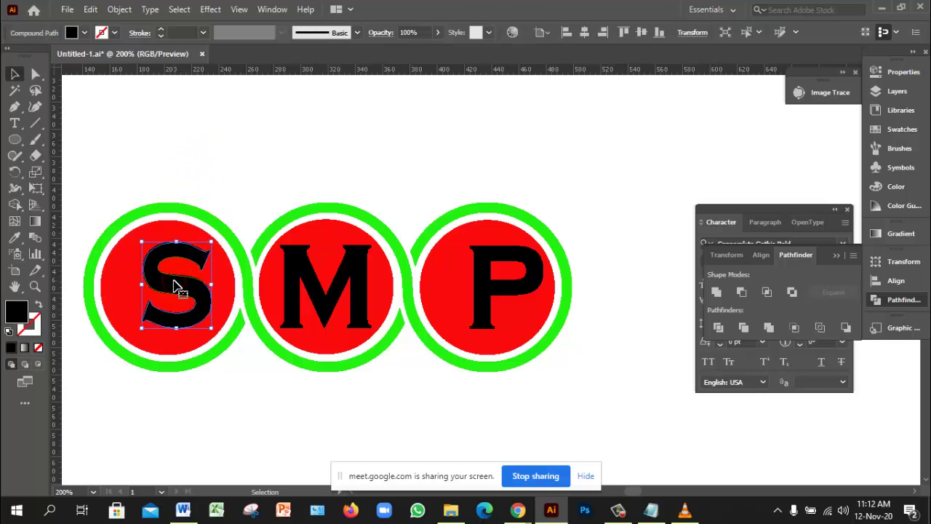
key("Left")
key("Left")
key("Left")
key("Left")
key("Left")
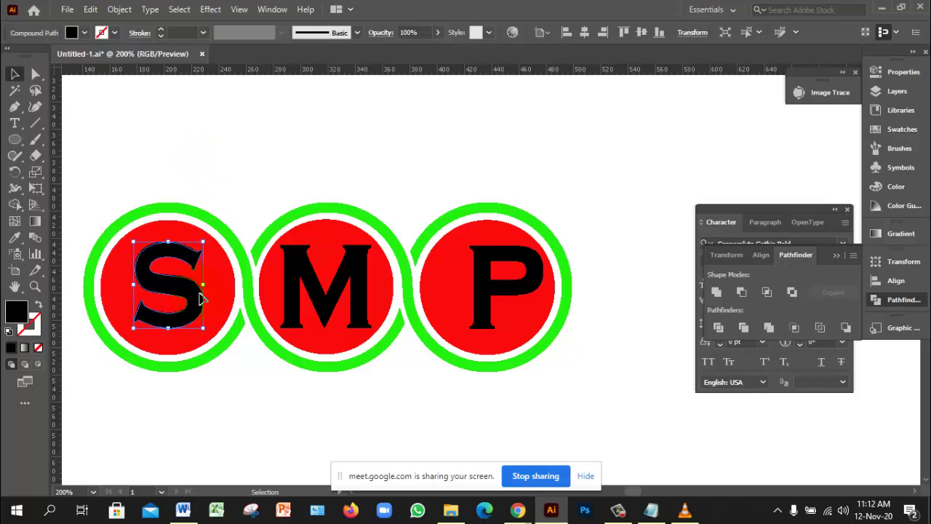
left_click(222, 289, "shift")
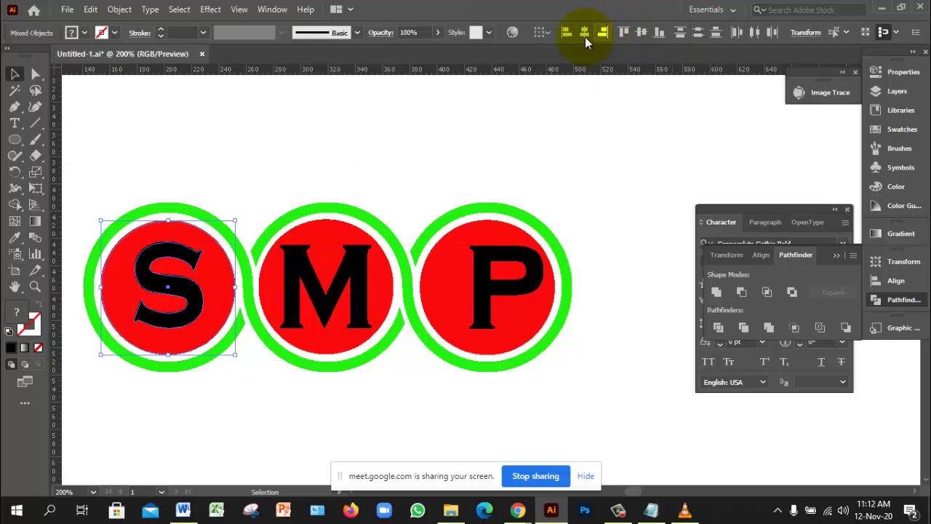
left_click(544, 35)
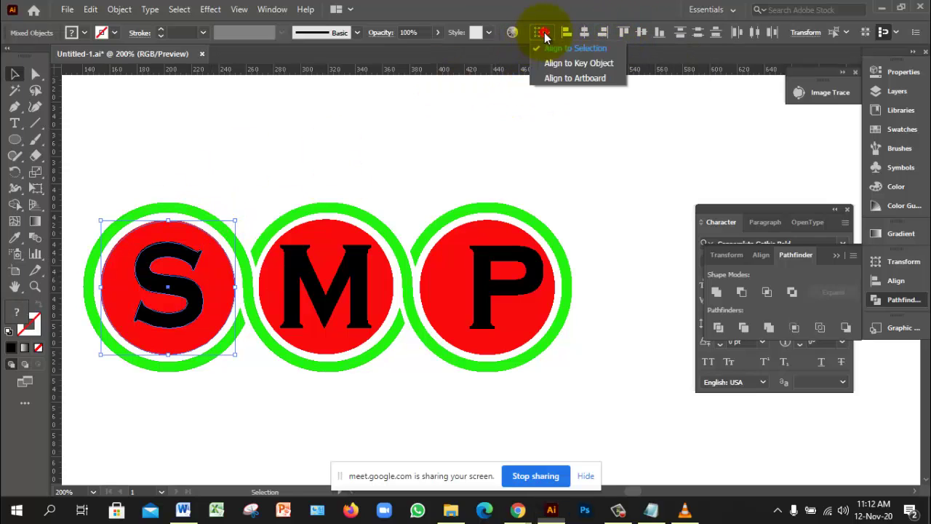
left_click(576, 63)
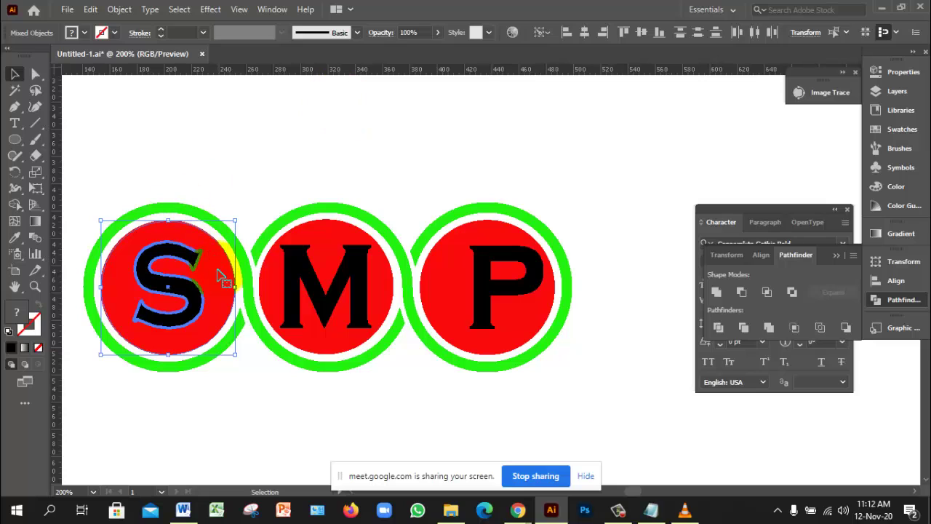
left_click(220, 268)
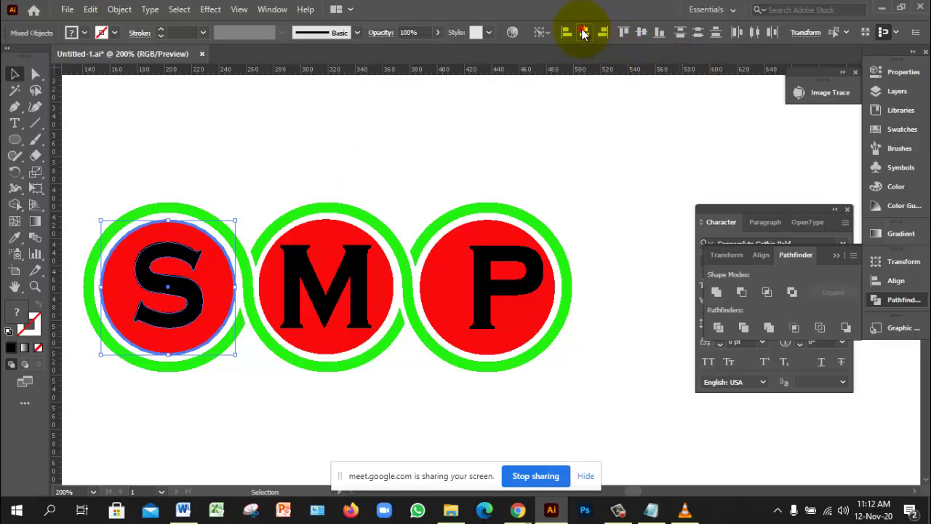
left_click(583, 34)
left_click(340, 175)
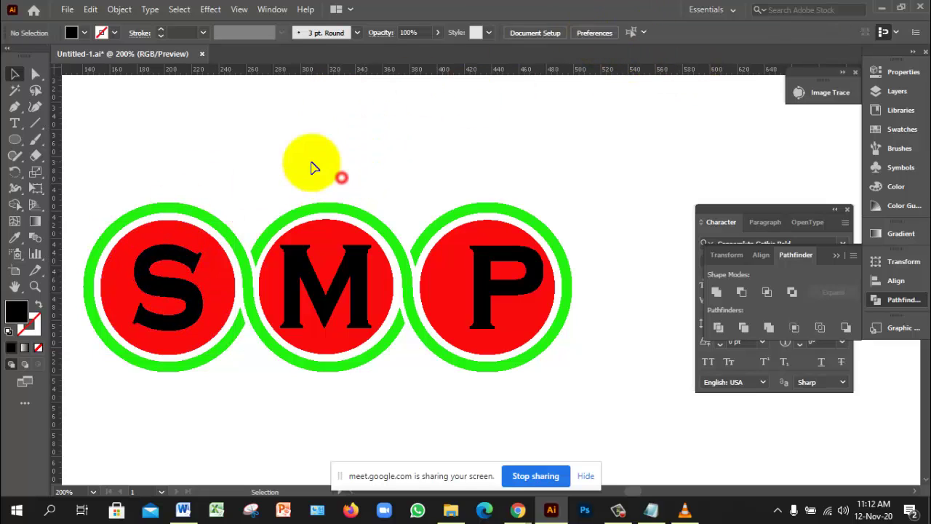
Centre the M on the middle red circle, with the circle as key object, and deselect
left_click(335, 256)
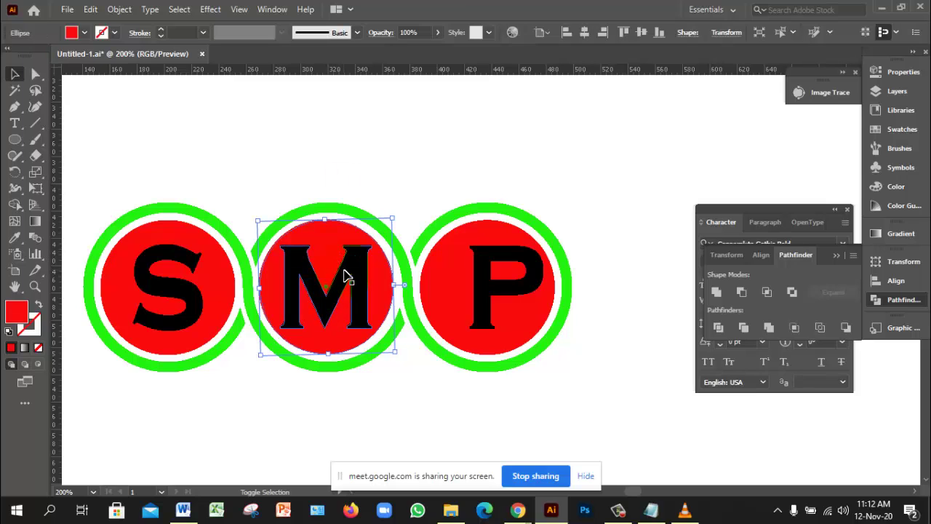
left_click(349, 260, "shift")
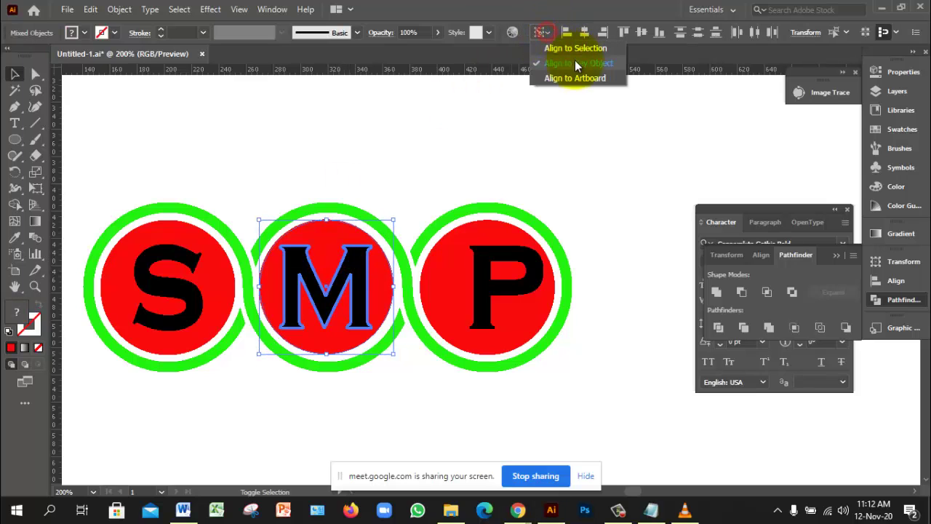
left_click(326, 244)
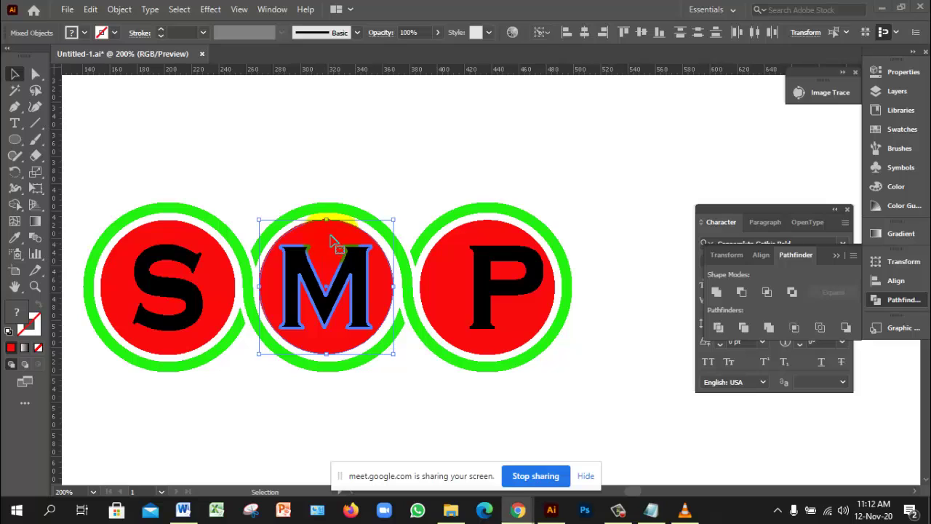
left_click(321, 279)
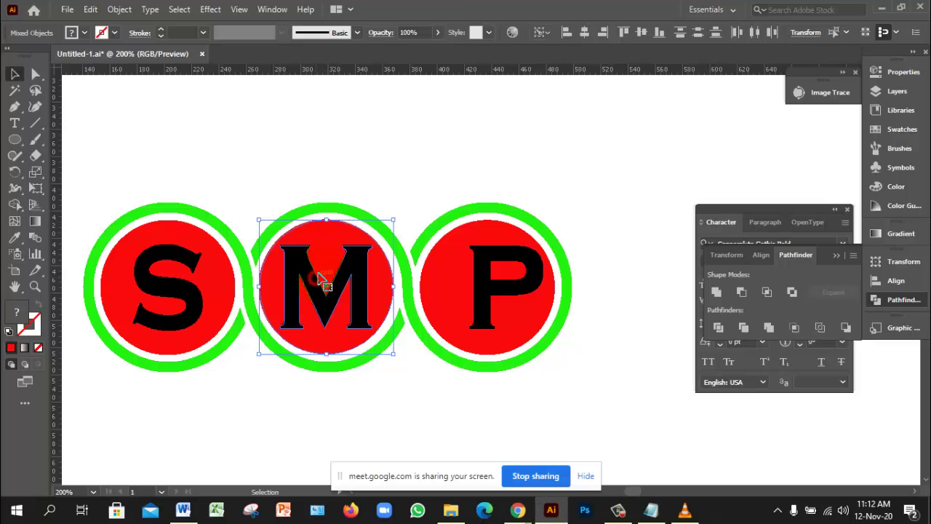
left_click(331, 240)
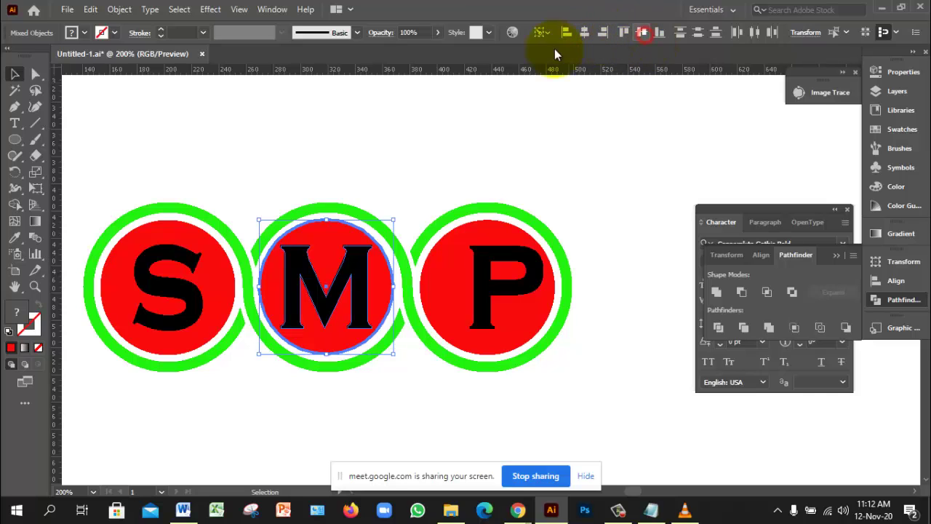
left_click(501, 144)
Centre the P horizontally and vertically on the right red circle, using the circle as key object, and deselect
left_click(485, 280)
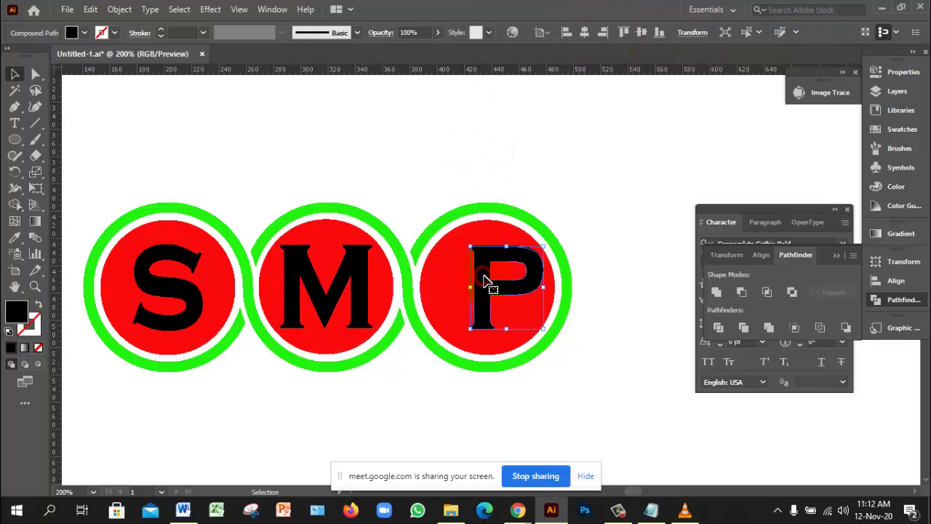
left_click(458, 285, "shift")
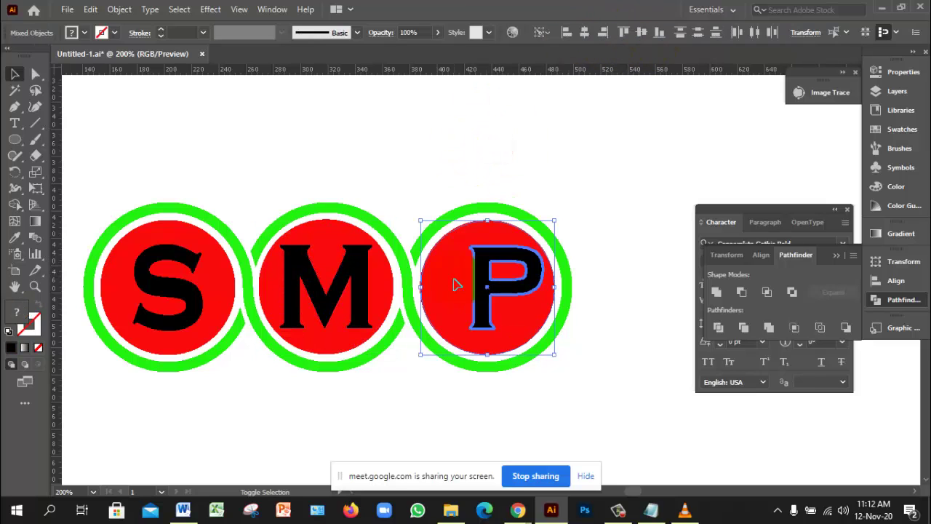
left_click(541, 33)
left_click(578, 63)
left_click(448, 234)
left_click(586, 33)
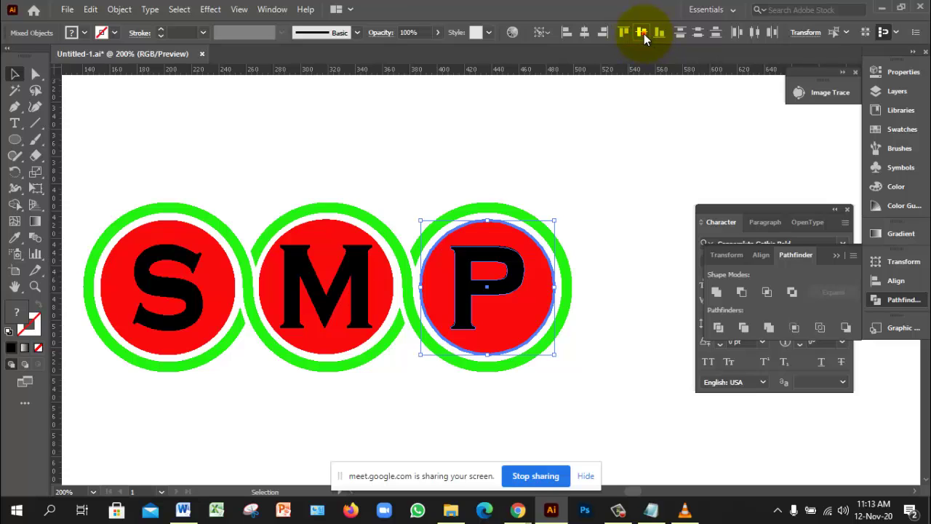
left_click(631, 210)
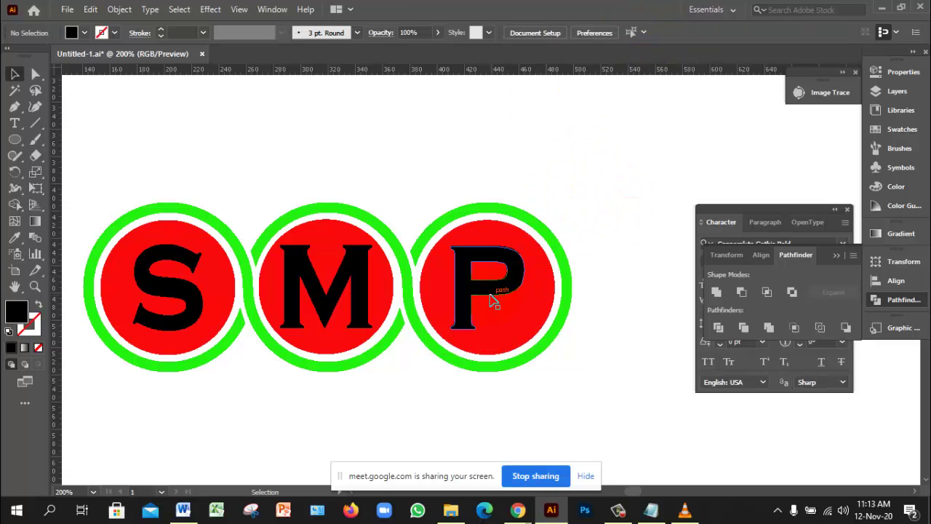
left_click(614, 213)
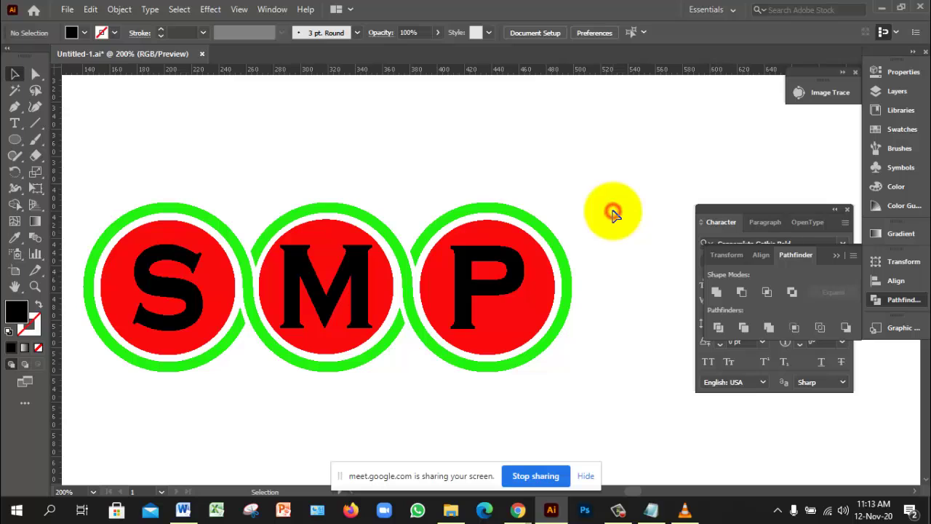
Duplicate the complete SMP logo, place the copy above the SUMITRO MARKET PLACE text and scale it down
key("ctrl+minus")
key("ctrl+minus")
key("ctrl+minus")
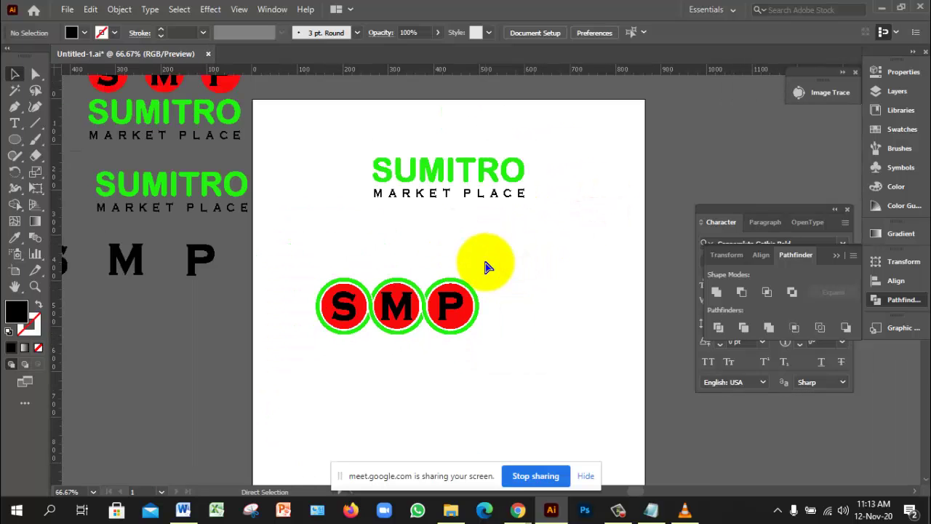
key("ctrl+plus")
left_click_drag(204, 280, 491, 408)
left_click_drag(434, 371, 470, 121)
key("ctrl+minus")
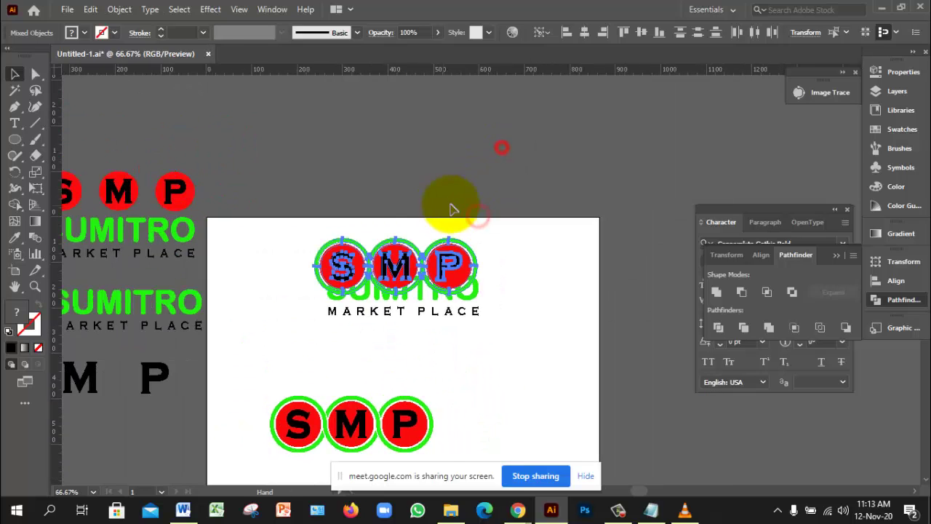
left_click_drag(482, 298, 438, 252)
left_click(443, 260, "ctrl")
left_click(443, 261, "ctrl")
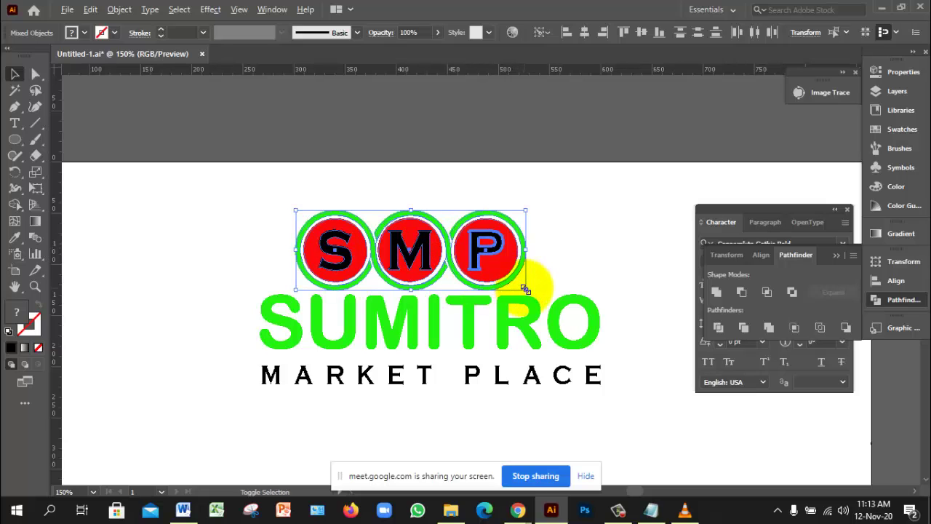
Enlarge the SMP copy about its centre by roughly 30 percent and nudge it 17 increments right and 7 up above SUMITRO
left_click_drag(526, 290, 560, 301)
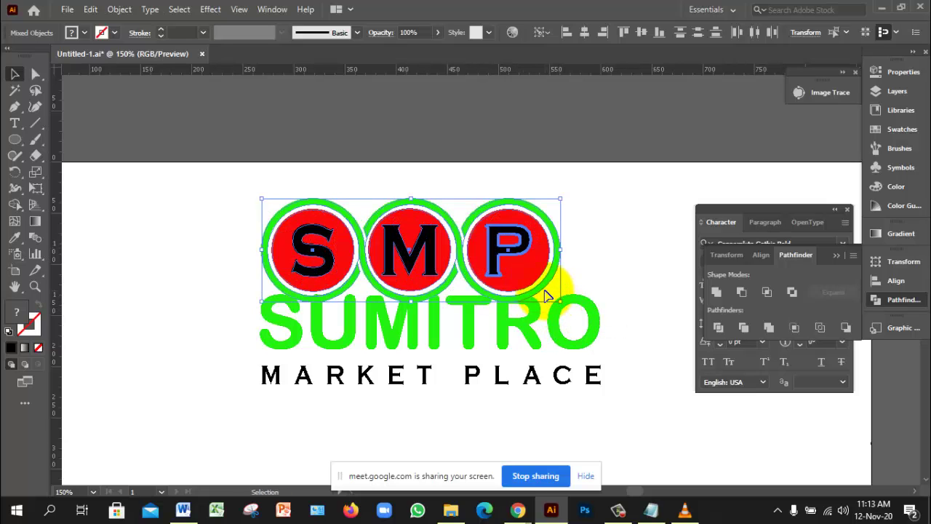
key("Right")
key("Right")
key("Right")
key("Right")
key("Right")
key("Right")
key("Right")
key("Right")
key("Right")
key("Right")
key("Right")
key("Right")
key("Right")
key("Right")
key("Right")
key("Right")
key("Right")
key("Up")
key("Up")
key("Up")
key("Up")
key("Up")
key("Up")
key("Up")
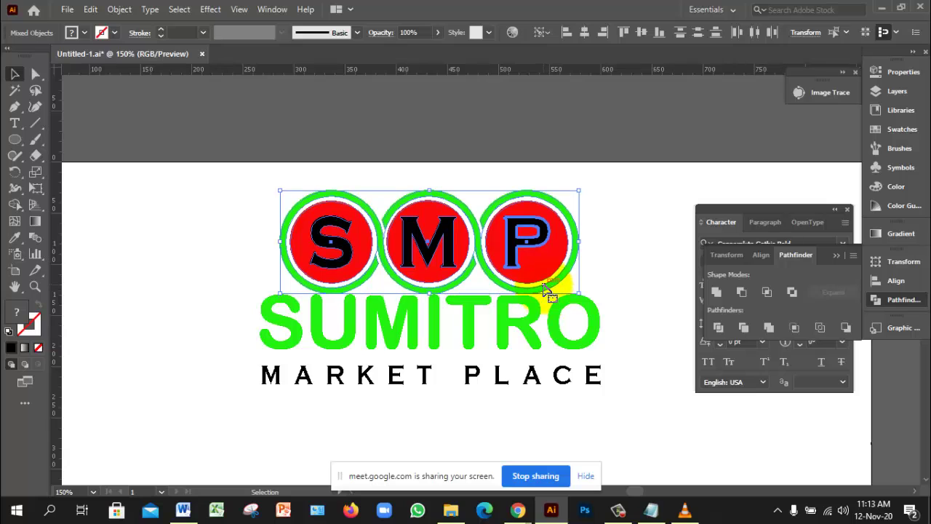
Align the SMP logo, SUMITRO and MARKET PLACE by their horizontal centres, keeping them stacked, and deselect
left_click(546, 289)
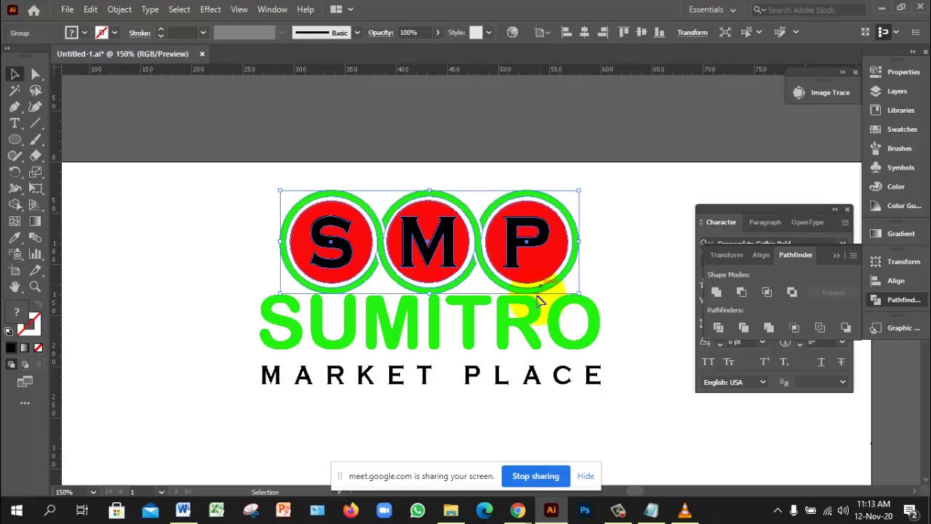
left_click(535, 312)
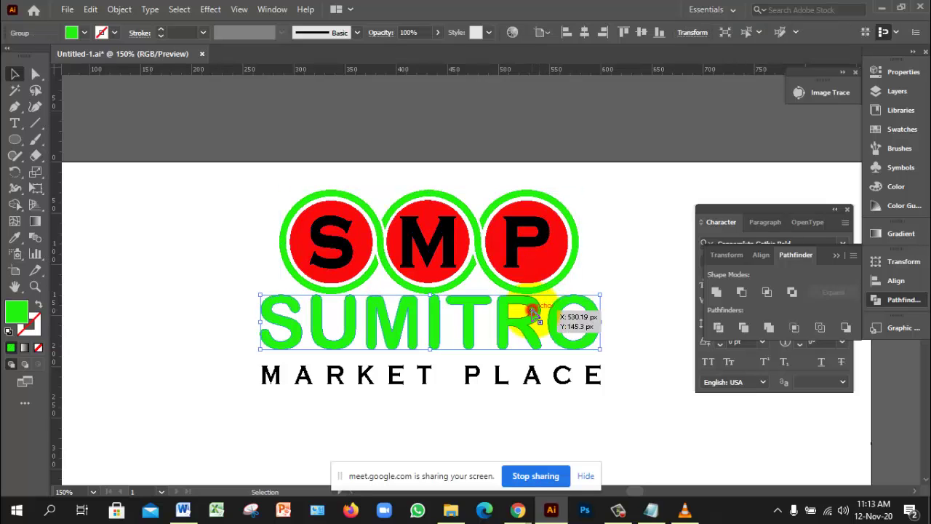
left_click(537, 255, "shift")
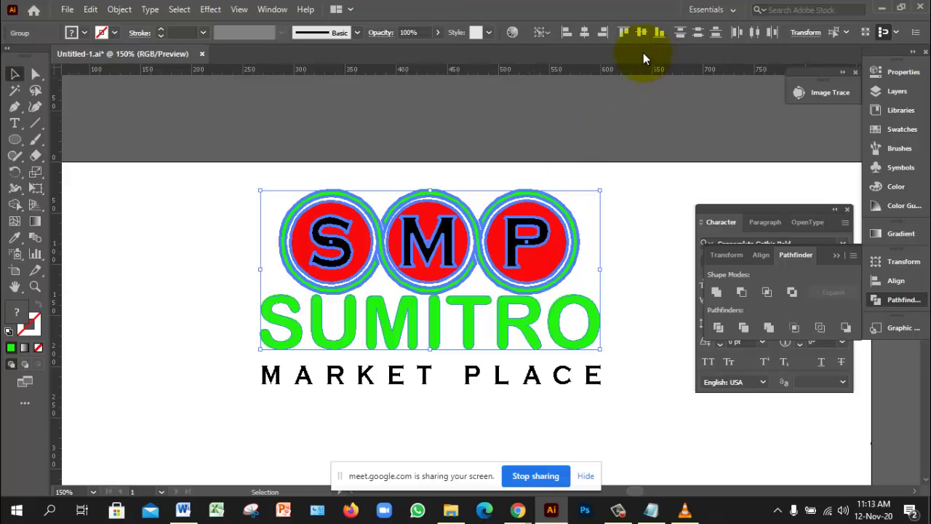
left_click(532, 378, "shift")
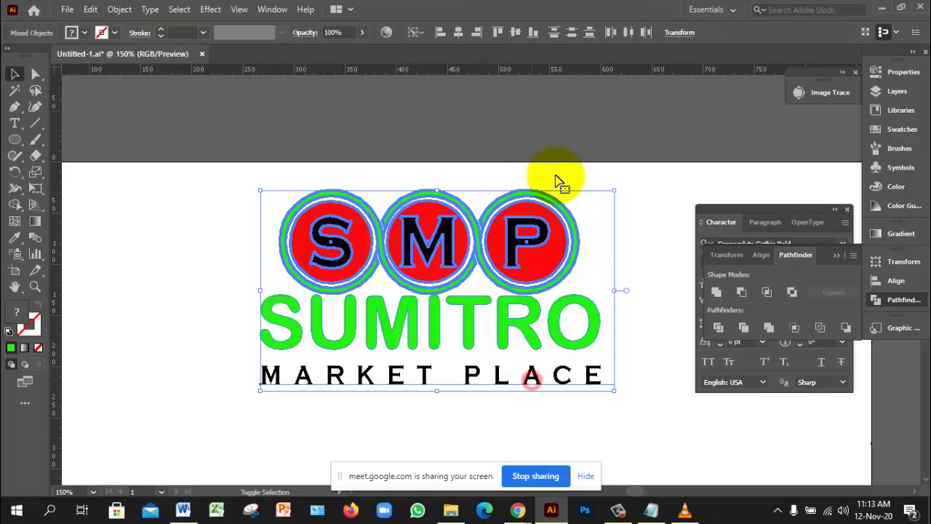
left_click(457, 33)
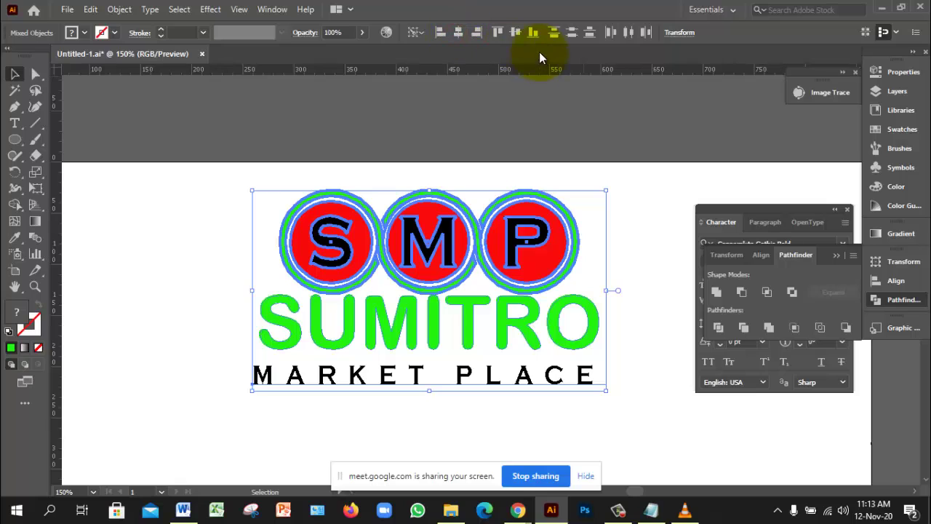
left_click(516, 34)
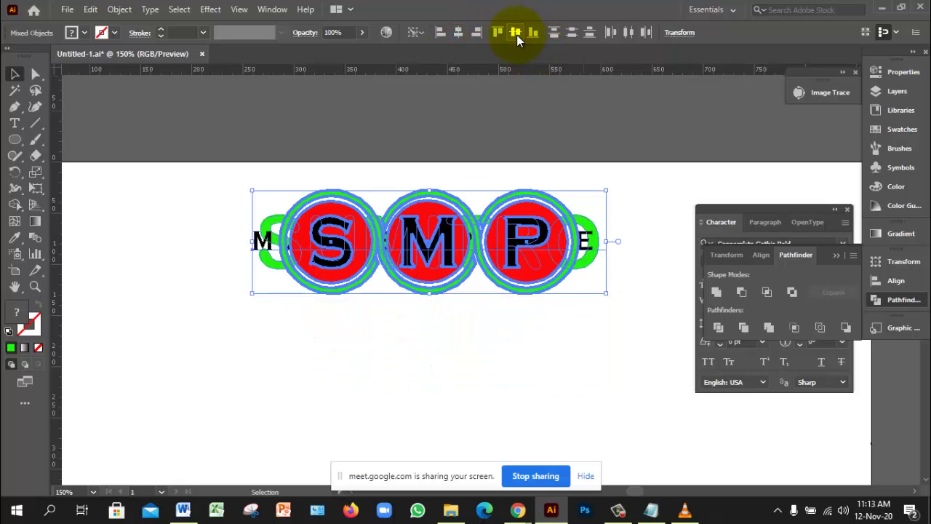
key("ctrl+z")
left_click(633, 297)
Move the SMP logo up slightly to open a small gap above SUMITRO, and deselect
left_click(568, 285)
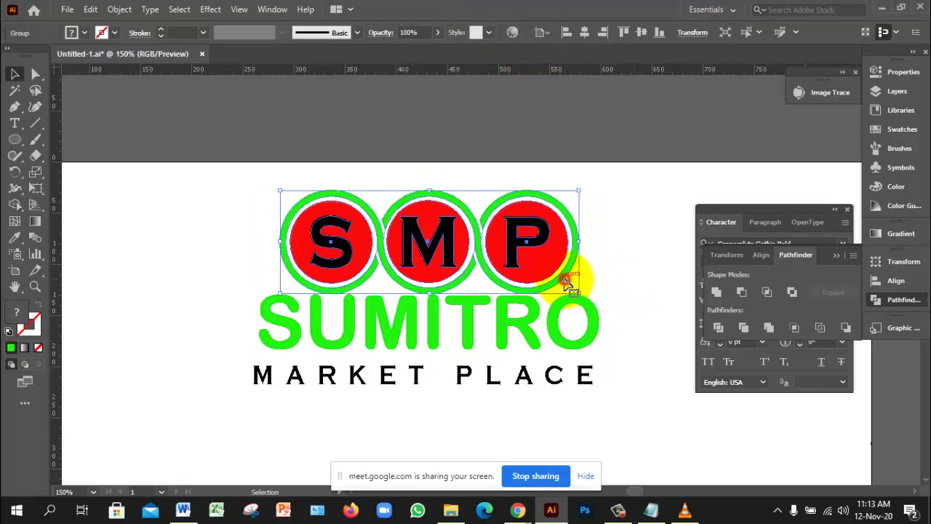
left_click(199, 279)
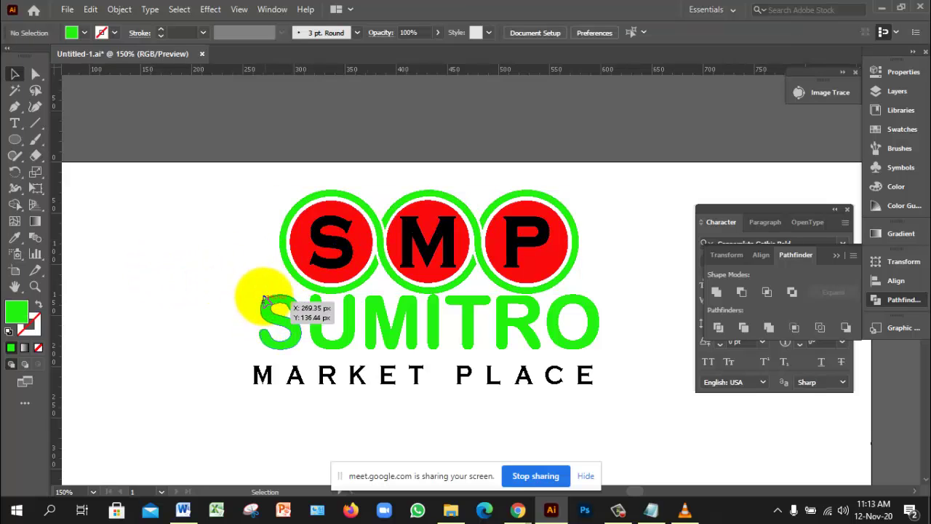
left_click(409, 285)
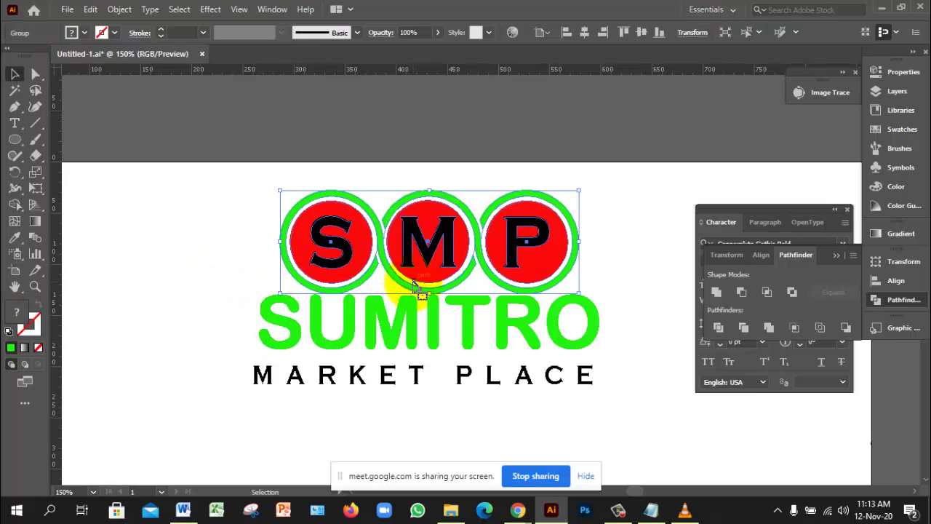
left_click(612, 293)
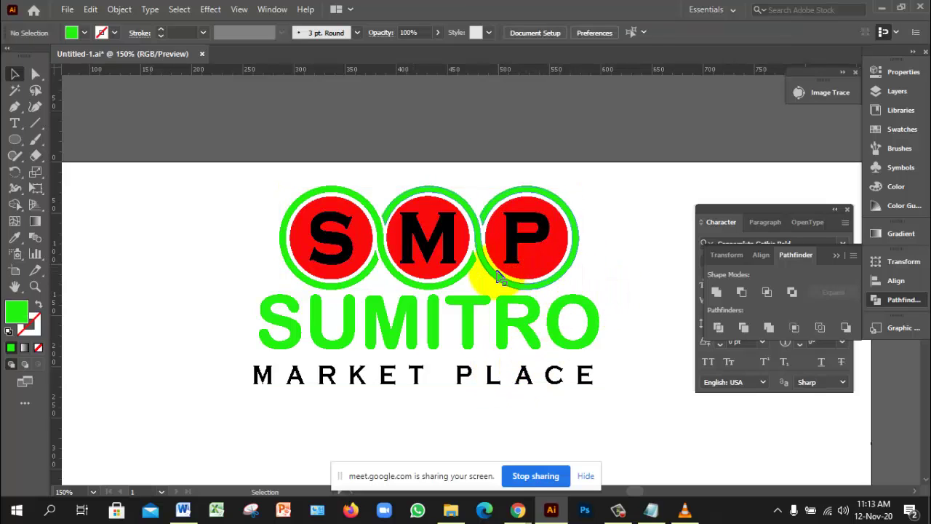
left_click(488, 269)
left_click(616, 252)
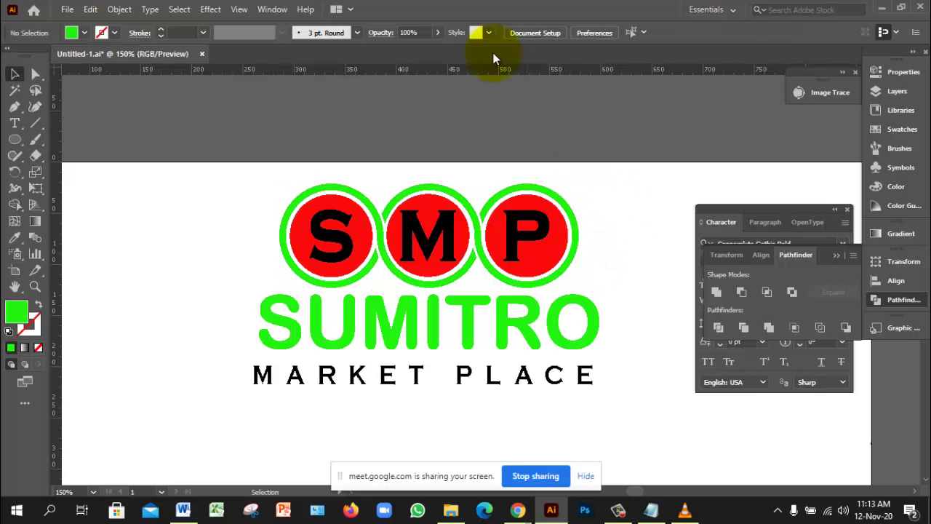
Place vertical guides at both ends of MARKET PLACE and move SUMITRO into line between them
left_click_drag(58, 289, 254, 318)
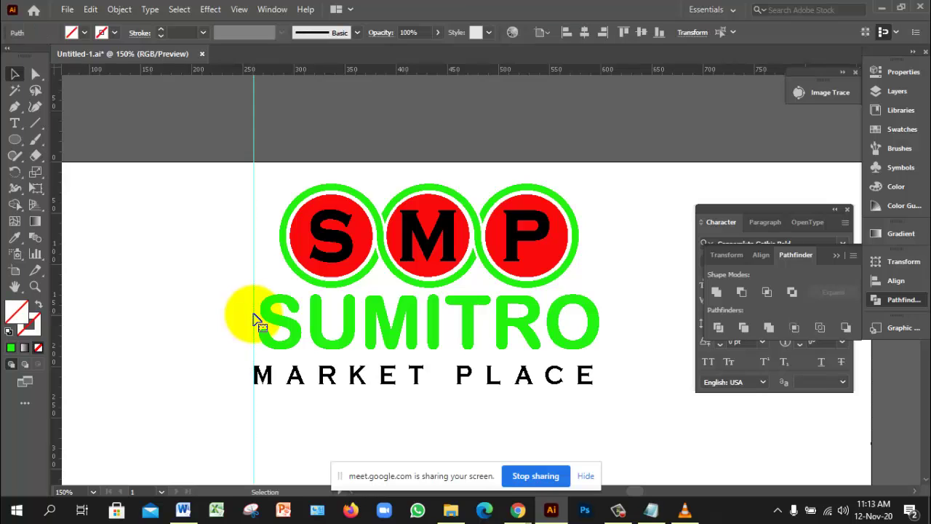
left_click(61, 273)
left_click_drag(205, 296, 580, 349)
left_click(587, 350)
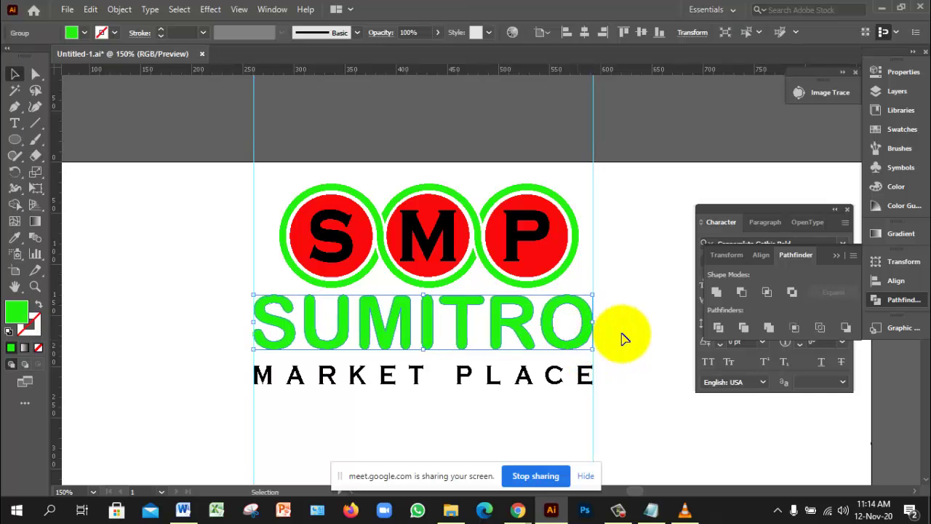
left_click(671, 340)
Enlarge the SMP logo proportionally about its centre to nearly the width between the vertical guides
left_click(501, 261)
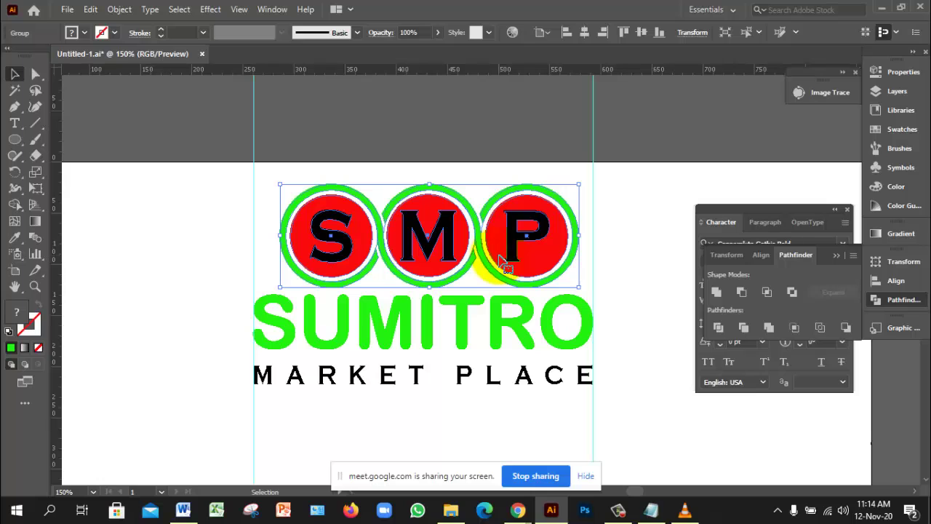
left_click_drag(583, 288, 597, 294)
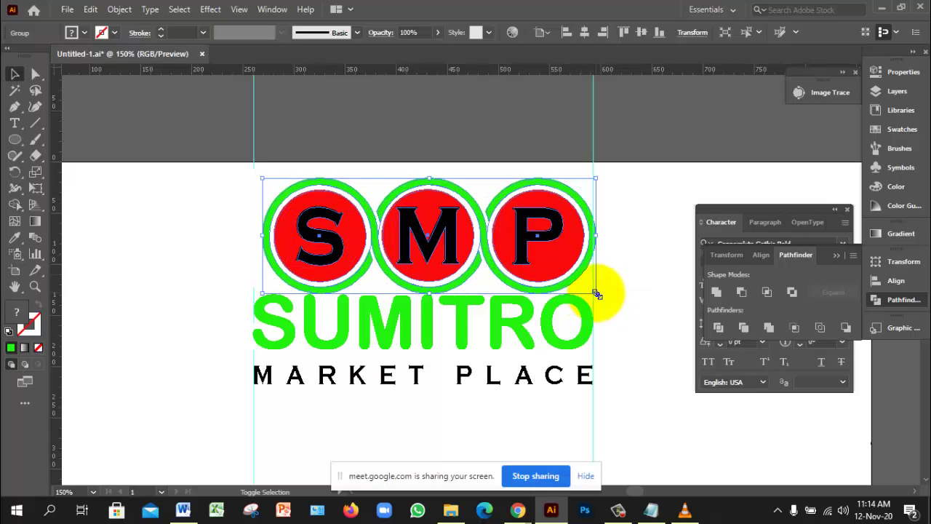
left_click(608, 256)
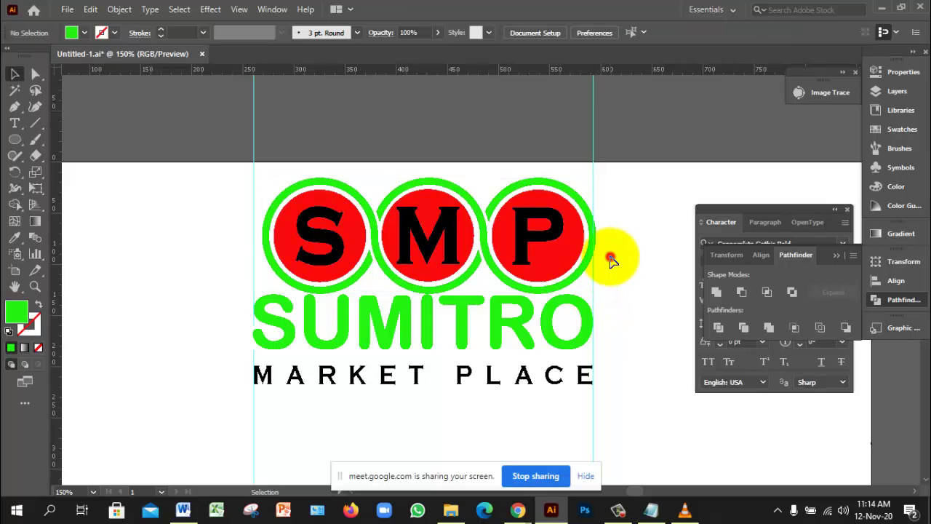
Nudge the SMP logo left until it is centred between the two vertical guides, and deselect
left_click(425, 237)
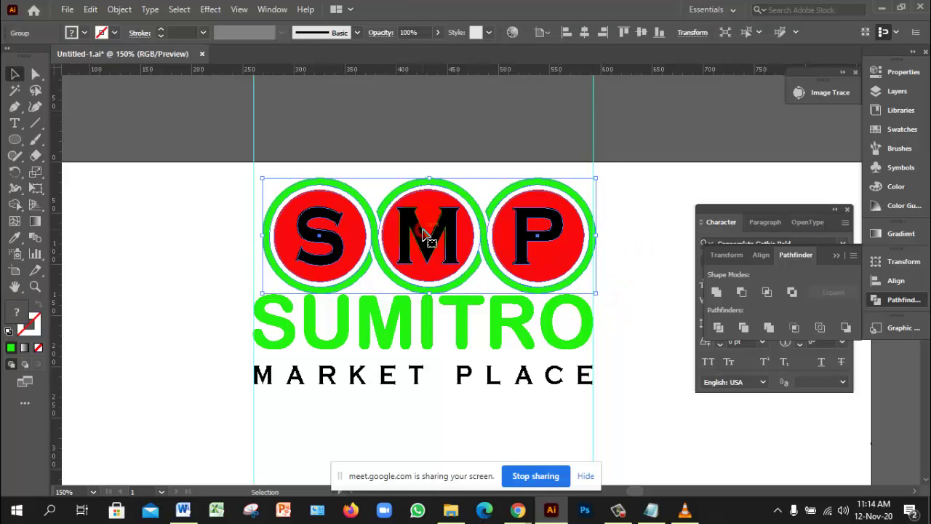
key("Left")
key("Left")
key("Left")
key("Left")
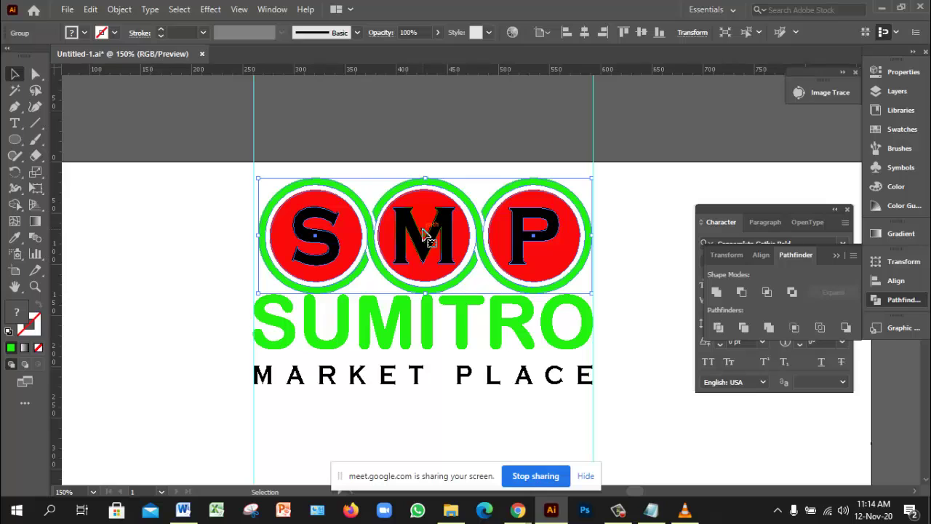
key("Left")
key("Left")
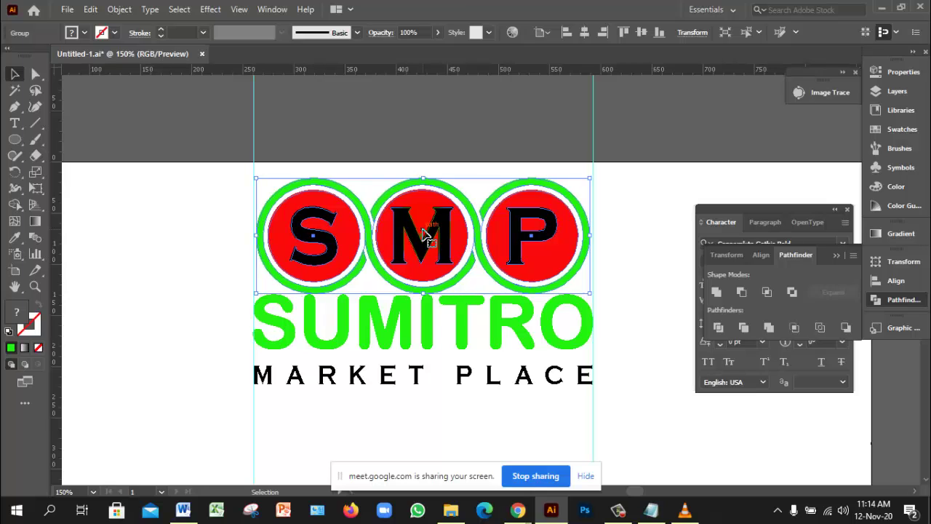
key("Left")
key("Left")
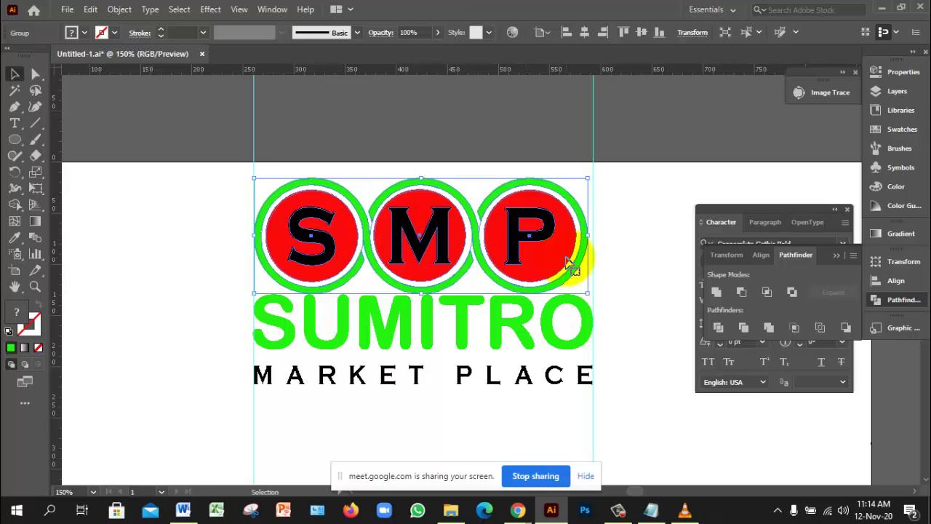
left_click(640, 308)
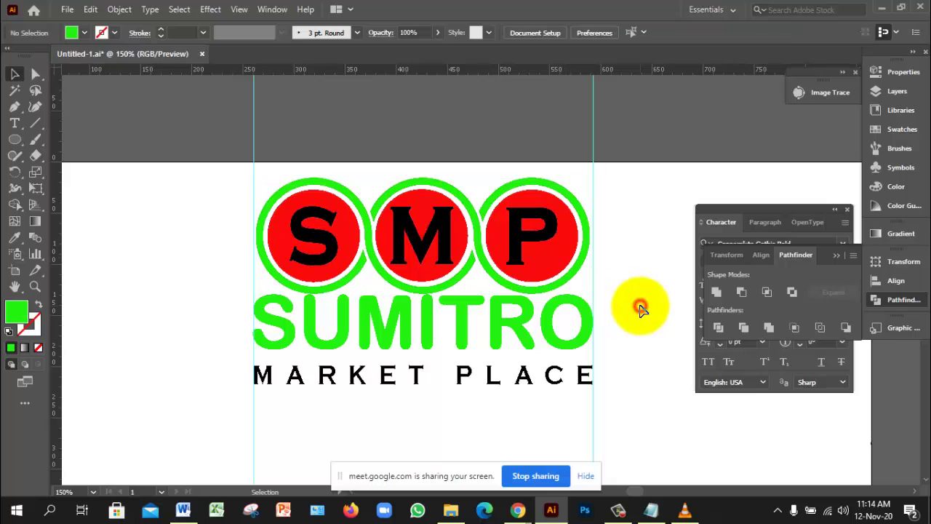
Fine-tune the SMP logo's size so its outer rings reach both vertical guides, and deselect
left_click(549, 268)
key("ctrl+plus")
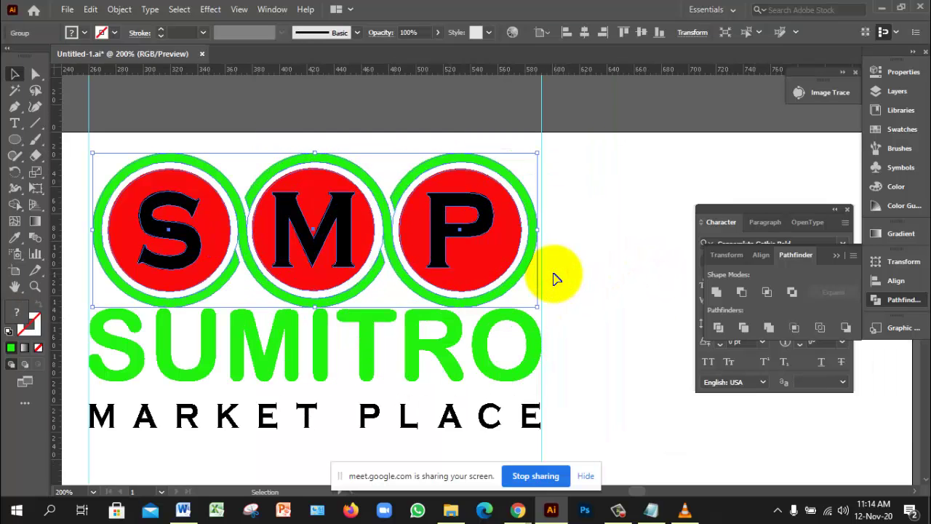
left_click_drag(541, 306, 542, 309)
left_click(607, 317)
Delete both vertical guides around the logo
left_click(522, 285, "ctrl+alt")
left_click(523, 286, "ctrl+alt")
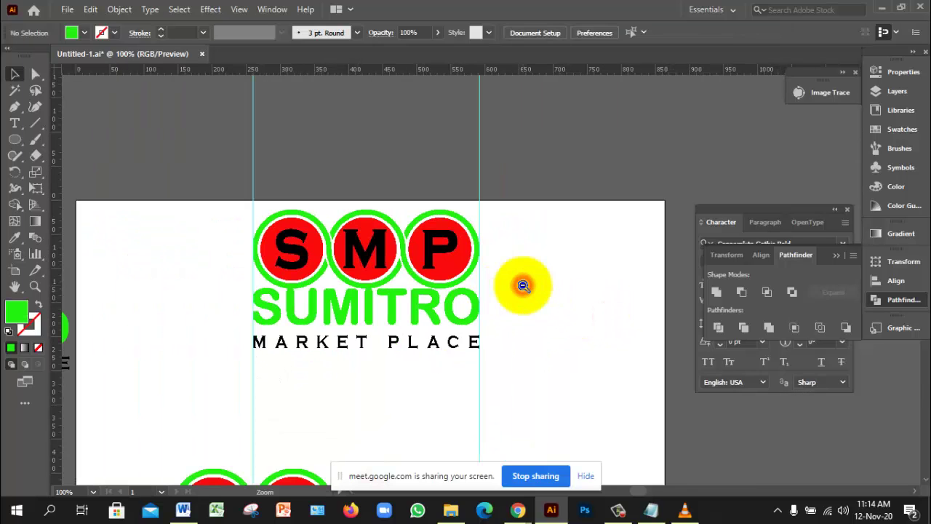
left_click(513, 286, "ctrl+alt")
left_click(495, 302, "ctrl")
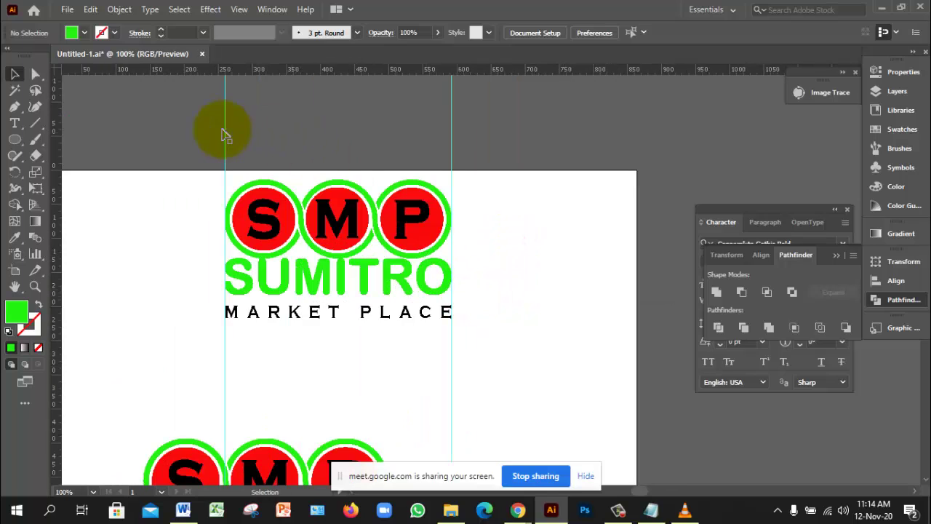
left_click_drag(198, 120, 507, 177)
key("Delete")
left_click(504, 171)
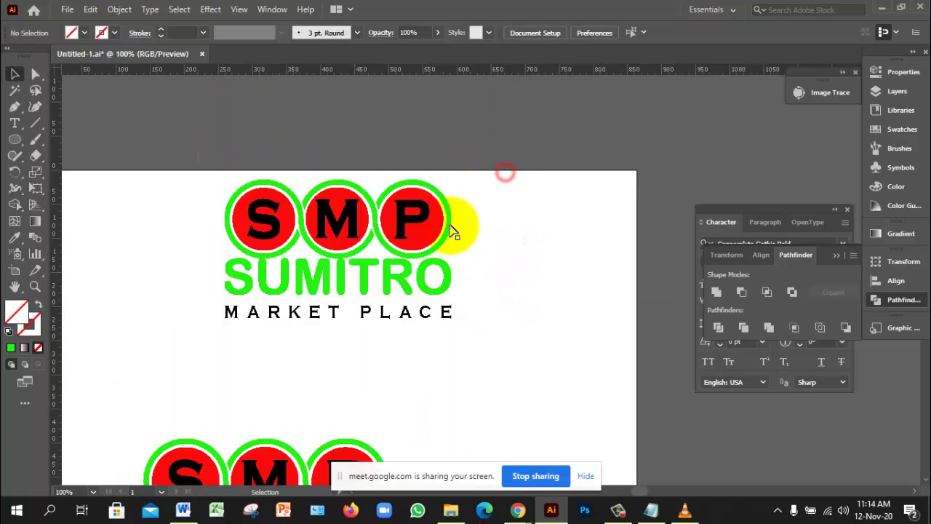
Place horizontal guides along the top of MARKET PLACE and the bottom of SUMITRO to mark the gap between them
left_click_drag(512, 67, 527, 307)
left_click(459, 293, "ctrl")
left_click(459, 292, "ctrl")
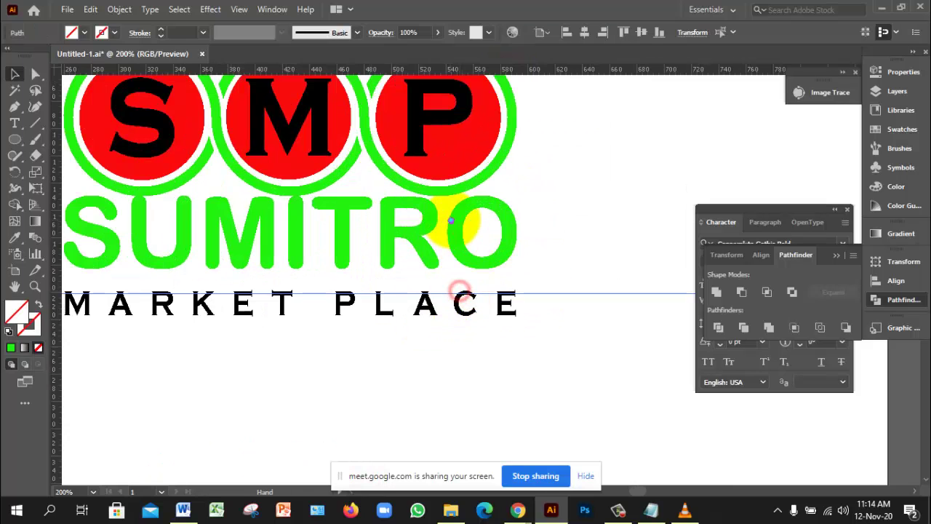
left_click_drag(451, 221, 544, 224)
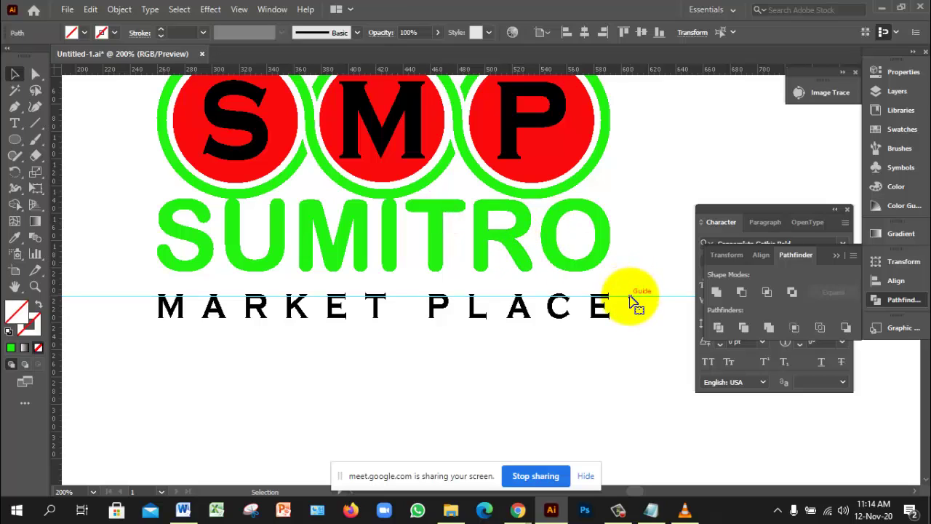
left_click_drag(629, 297, 629, 294)
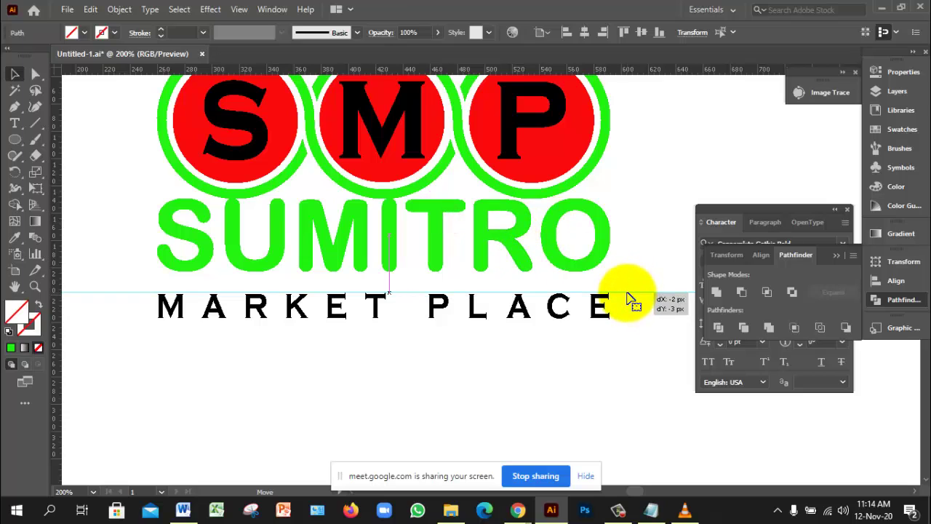
left_click_drag(616, 70, 632, 275)
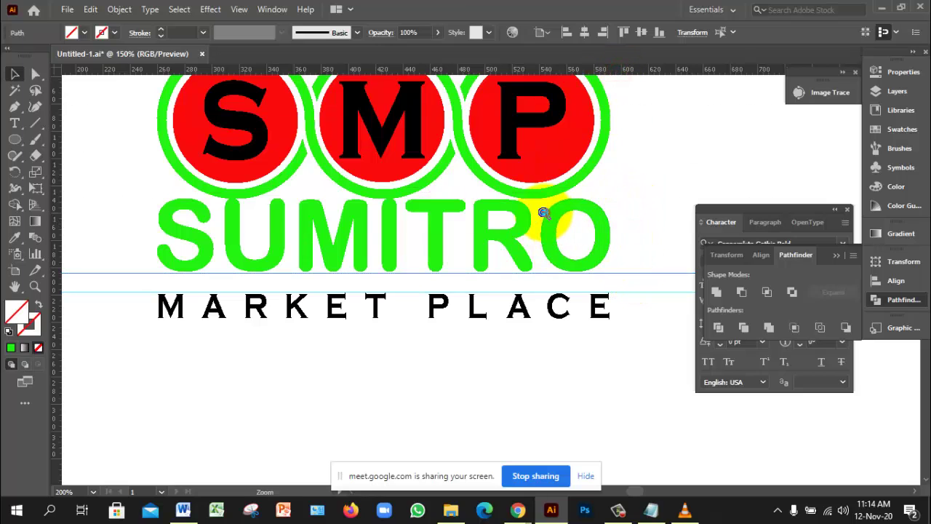
Move both horizontal guides up together so the lower one sits along the top edge of SUMITRO, and deselect
key("ctrl+minus")
left_click_drag(593, 219, 545, 200)
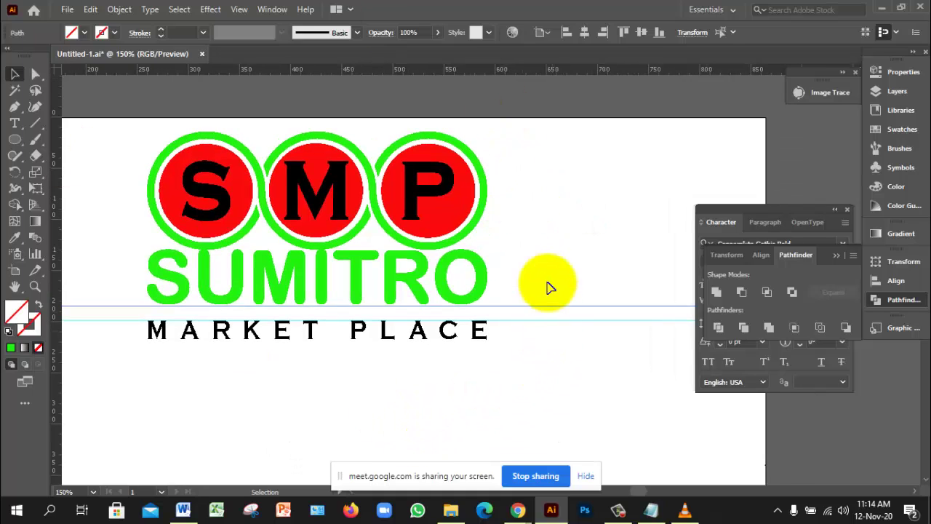
left_click_drag(547, 276, 555, 362)
left_click_drag(546, 311, 551, 242)
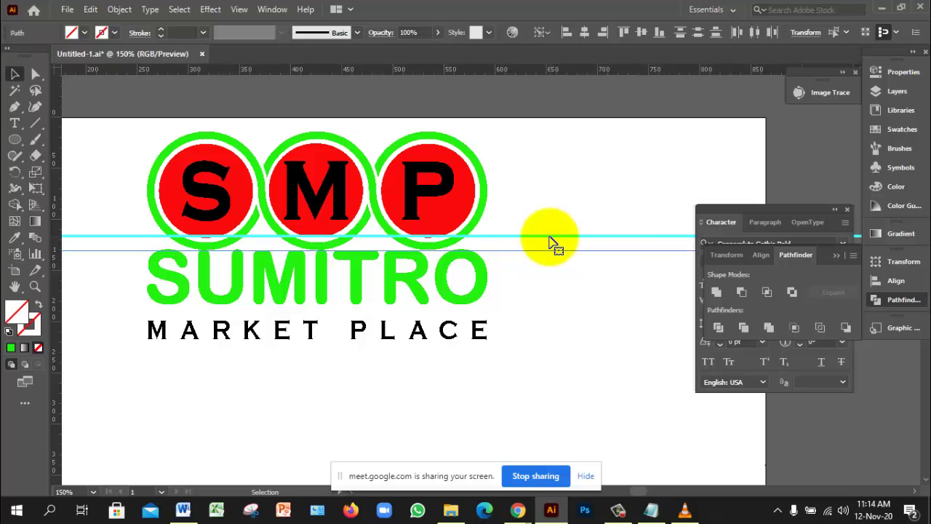
left_click(510, 271)
left_click(510, 271)
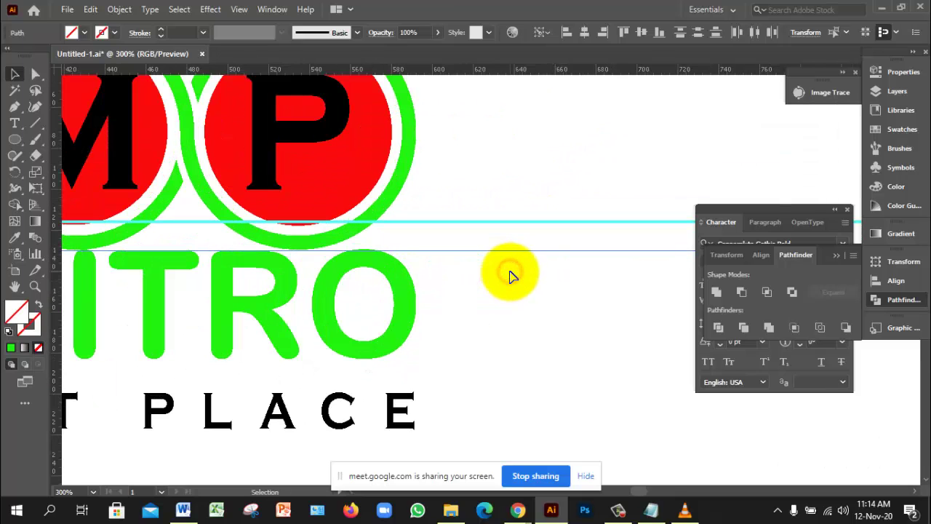
key("Up")
key("Up")
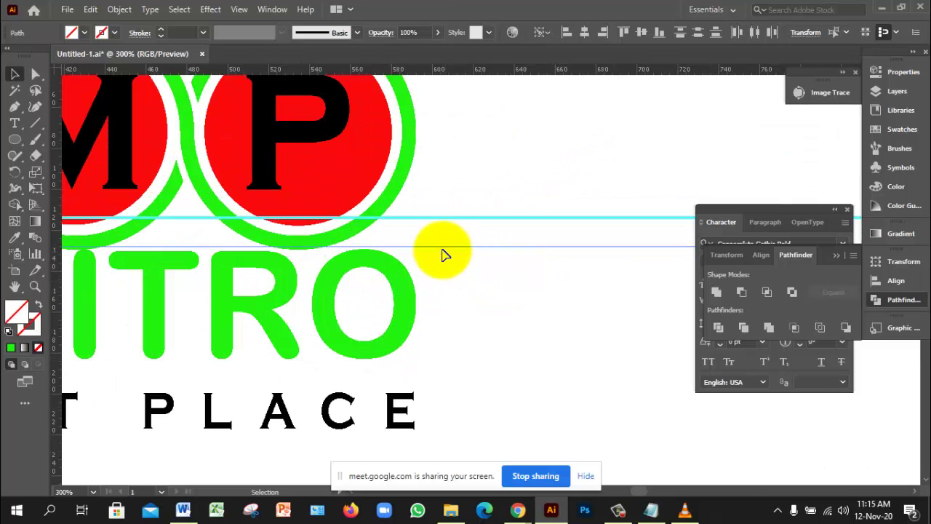
left_click_drag(437, 250, 436, 254)
left_click(449, 197)
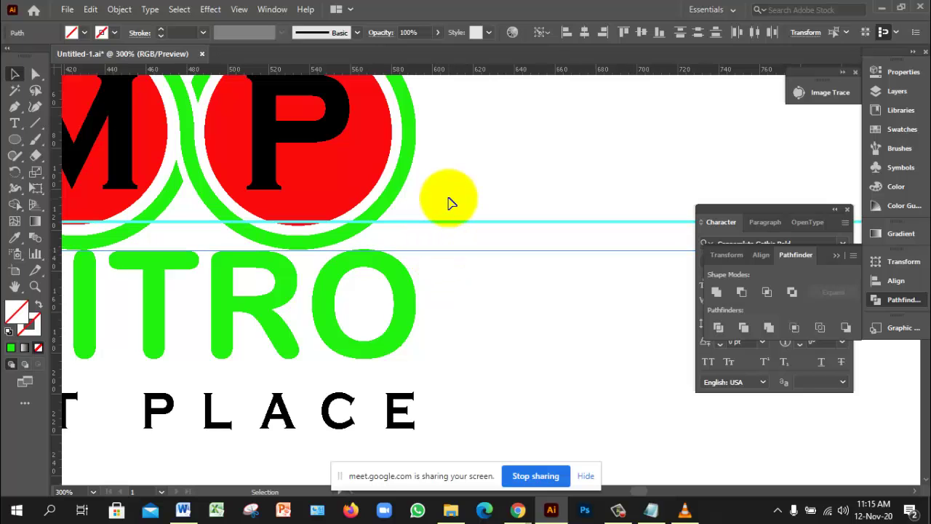
left_click(464, 237, "ctrl+alt")
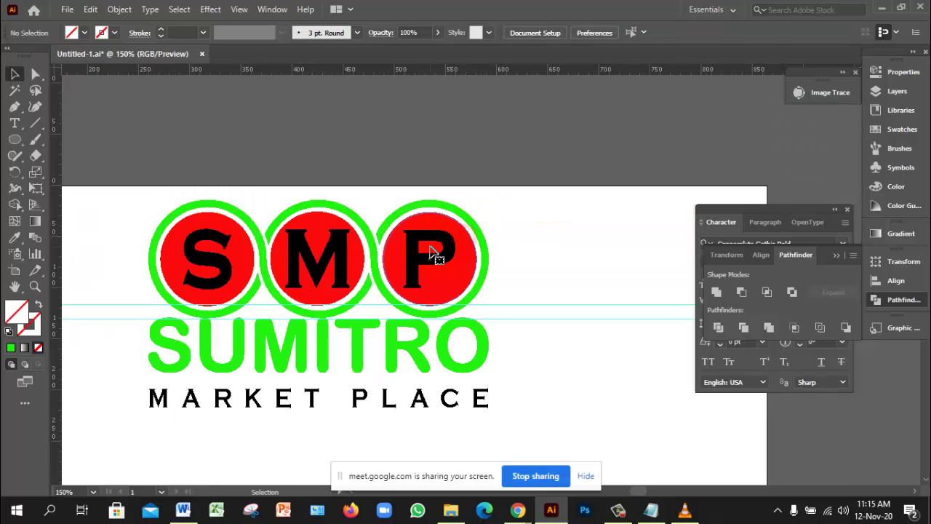
Nudge the SMP logo up until the bottom of its rings rests on the upper horizontal guide, and deselect
left_click(431, 252)
key("Up")
key("Up")
key("Up")
key("Up")
key("Up")
key("Up")
key("Up")
key("Up")
key("Up")
key("Up")
key("Up")
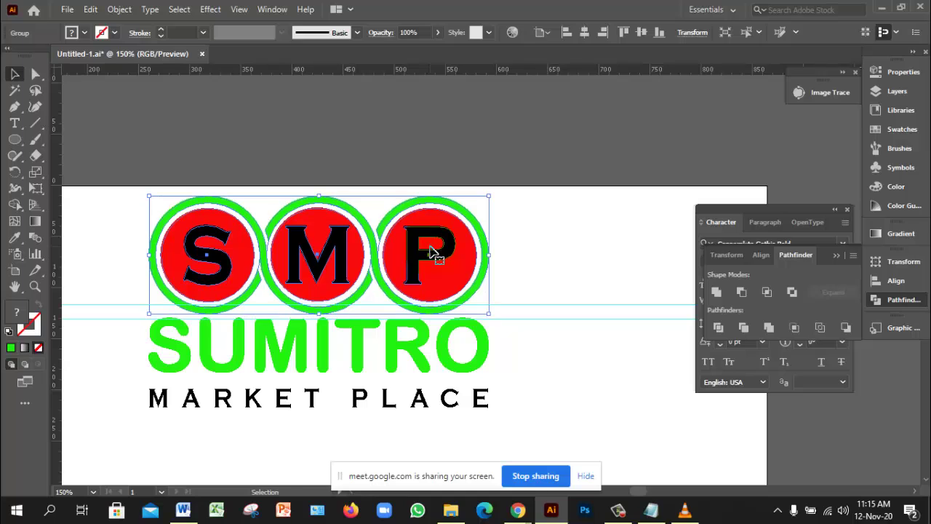
key("Up")
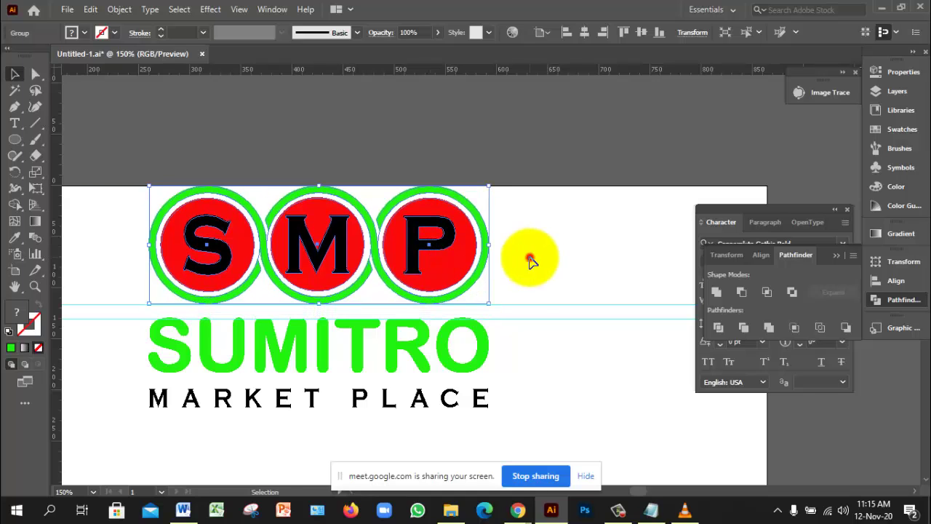
left_click(530, 258)
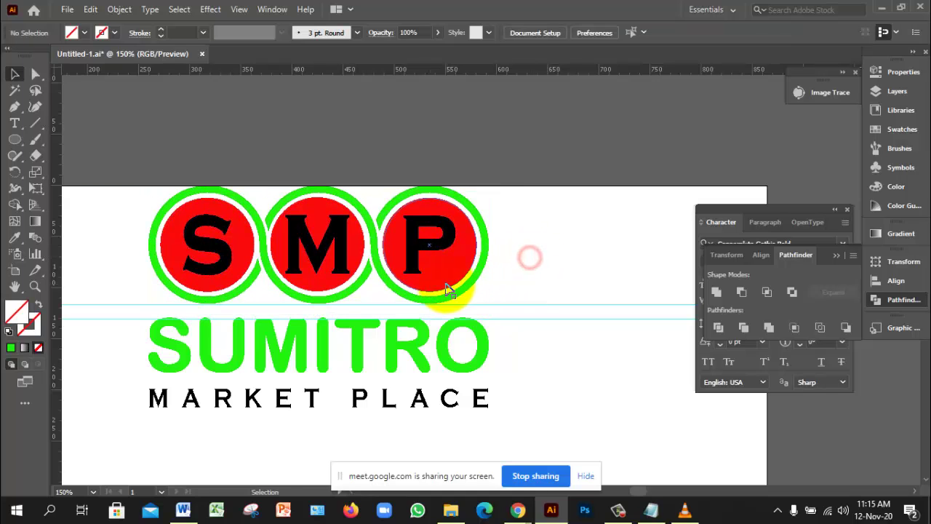
Delete both horizontal guides between the SMP logo and SUMITRO
left_click(640, 387)
left_click_drag(576, 254, 578, 345)
left_click(576, 340)
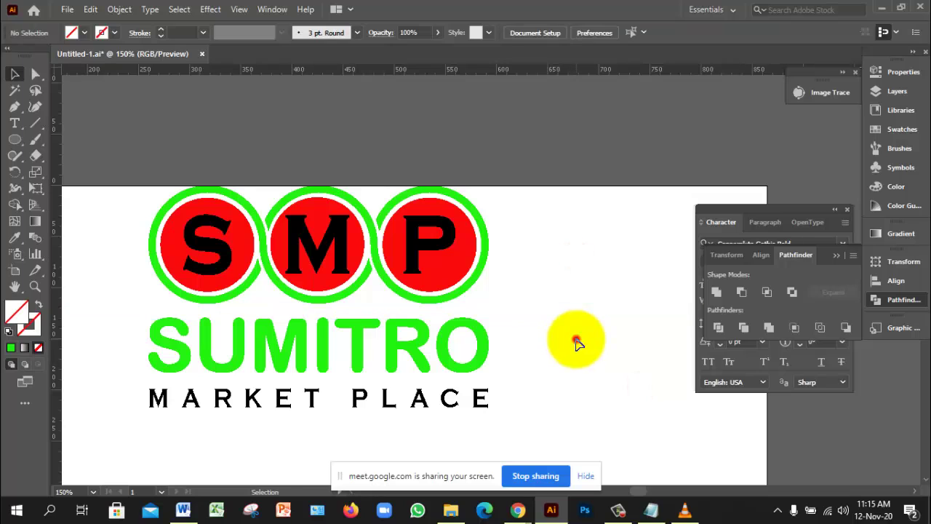
Group the SMP logo with the SUMITRO MARKET PLACE text beneath it
left_click(526, 332, "alt")
left_click(524, 322, "alt")
key("v")
left_click_drag(281, 172, 489, 326)
key("ctrl+g")
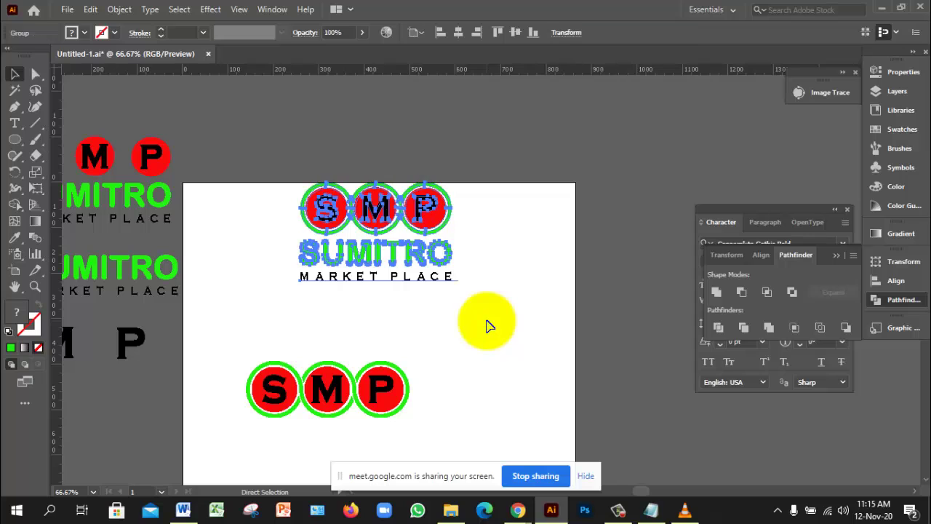
Move the grouped logo down from the artboard's top edge, place a copy above the artboard, and deselect
left_click(499, 326, "alt")
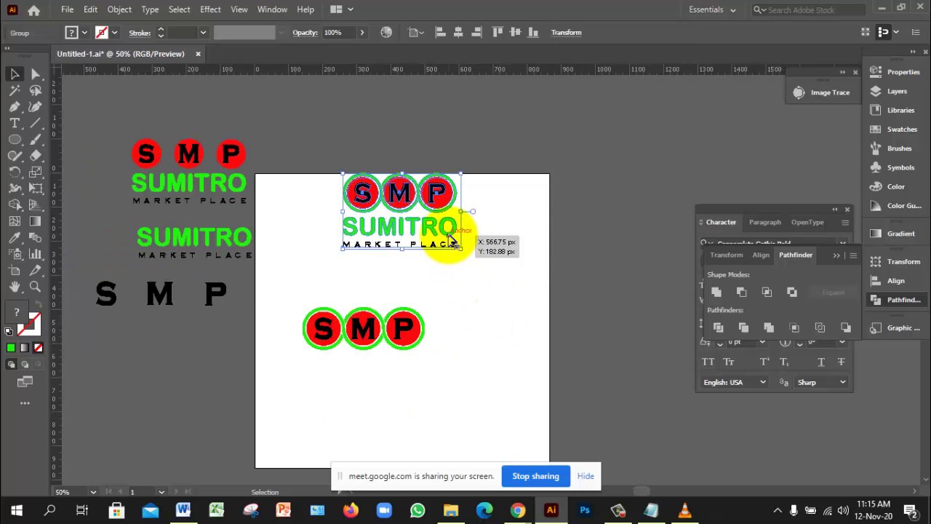
left_click_drag(426, 192, 371, 114)
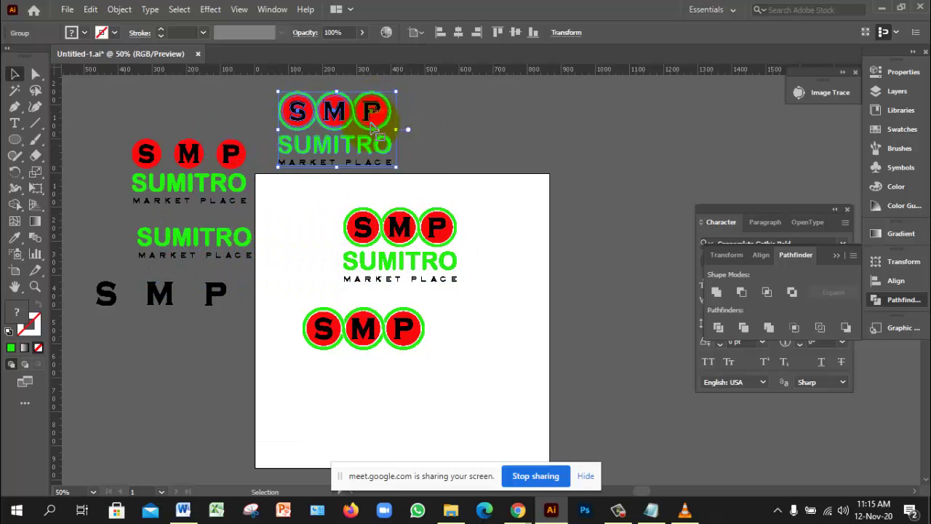
left_click(486, 264)
Ungroup the complete logo on the artboard, ungroup its SMP emblem into separate letters and circles, and deselect
left_click(448, 267)
left_click(443, 229)
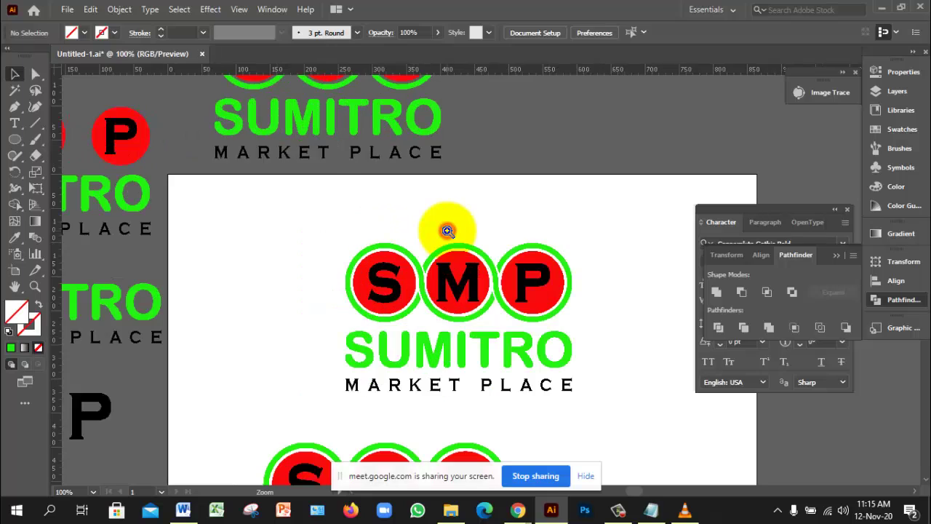
left_click(443, 225)
left_click(328, 273)
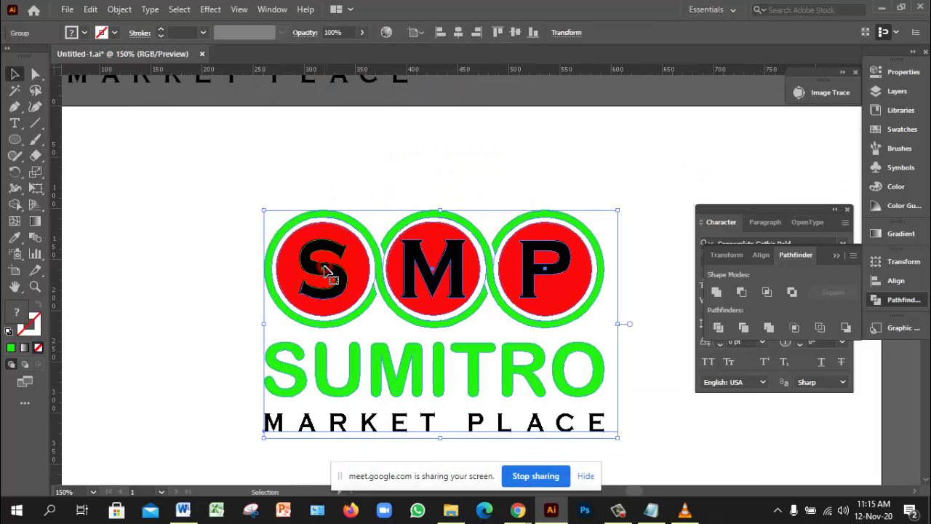
right_click(326, 270)
left_click(366, 142)
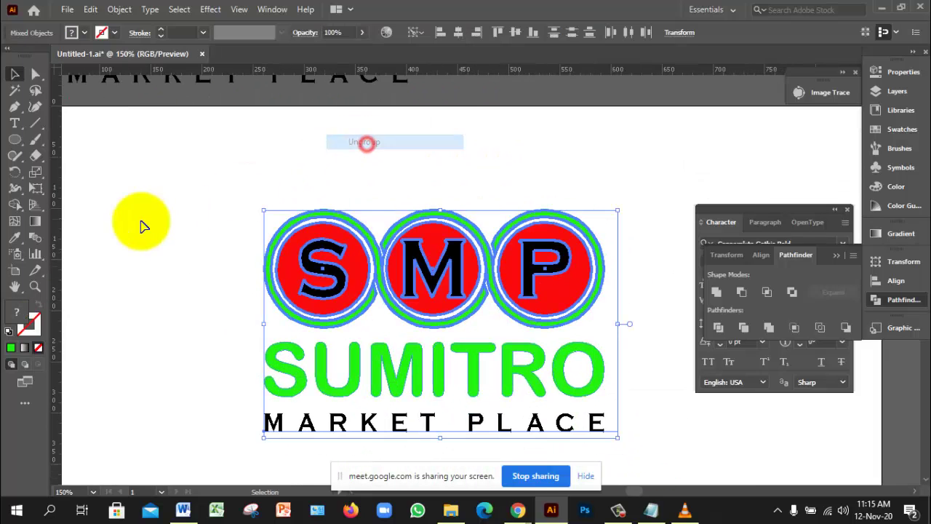
left_click(141, 221)
left_click(321, 271)
right_click(321, 272)
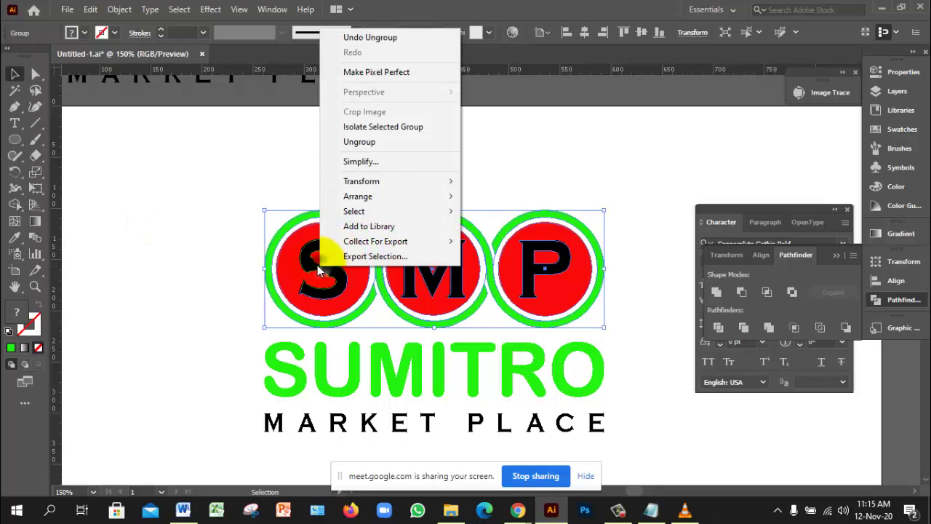
left_click(370, 146)
left_click(194, 201)
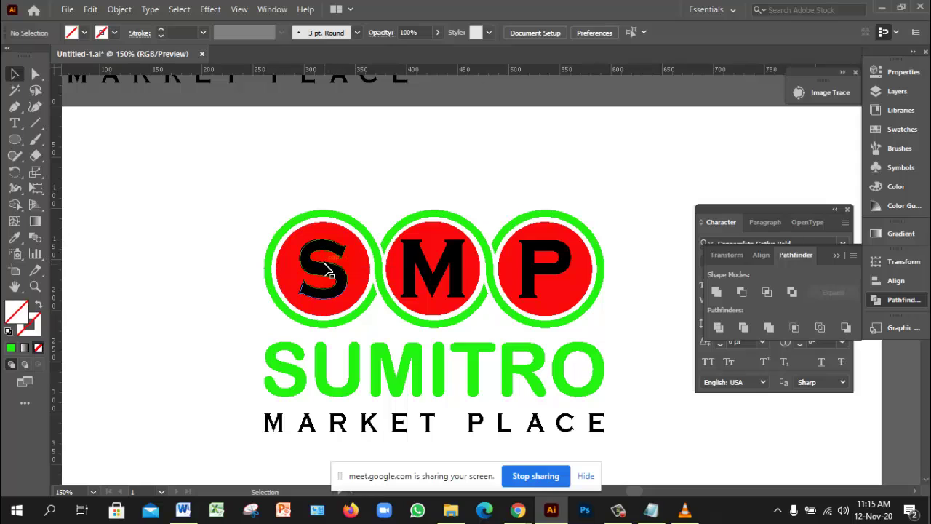
Try to subtract the S from its red circle with Minus Front
left_click(356, 272)
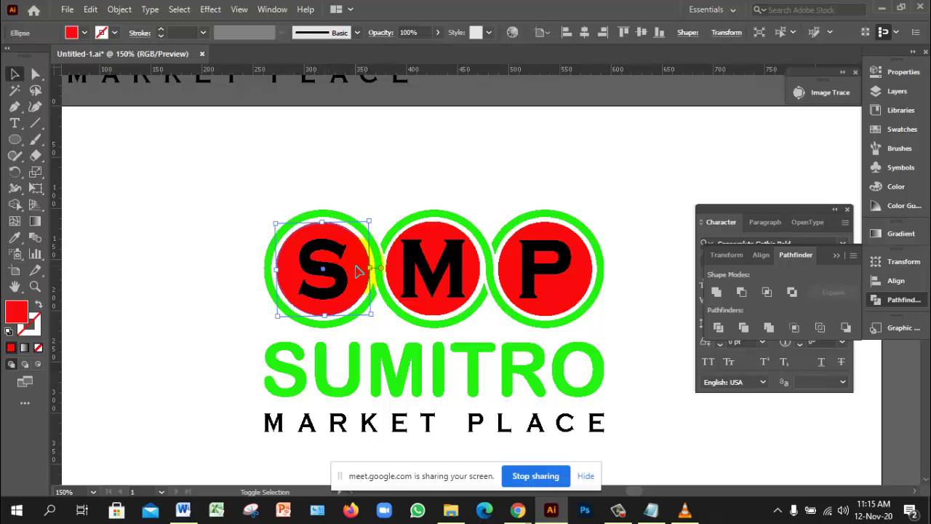
left_click(740, 295)
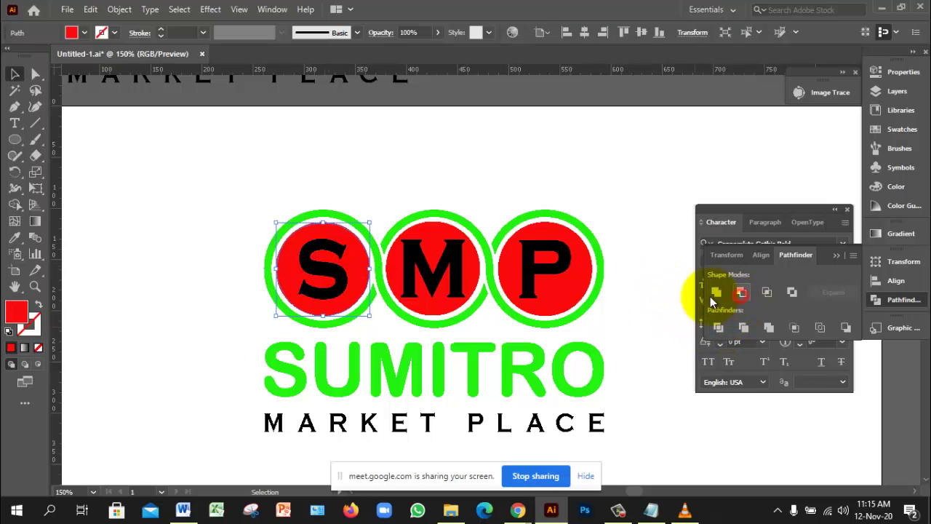
left_click(429, 185)
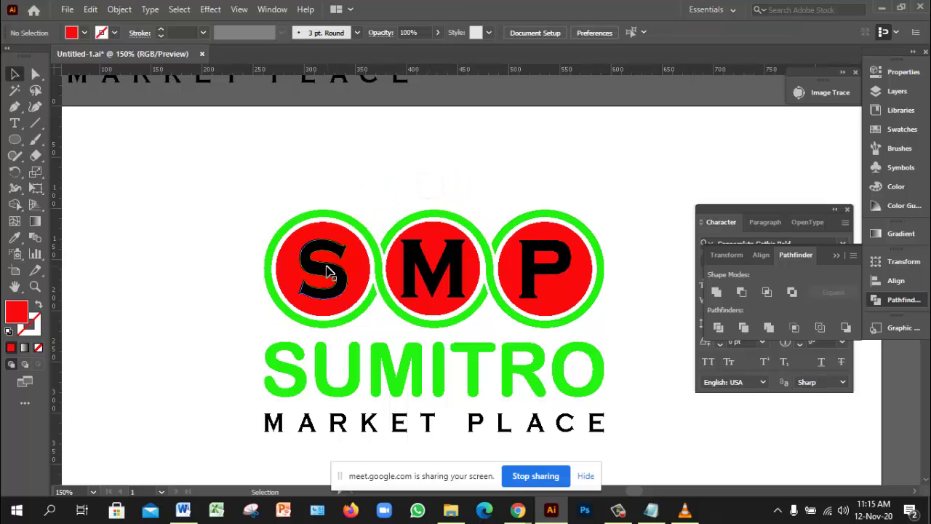
Bring the letter S to the front of the stacking order, and deselect
left_click(322, 269)
right_click(325, 268)
mouse_move(405, 421)
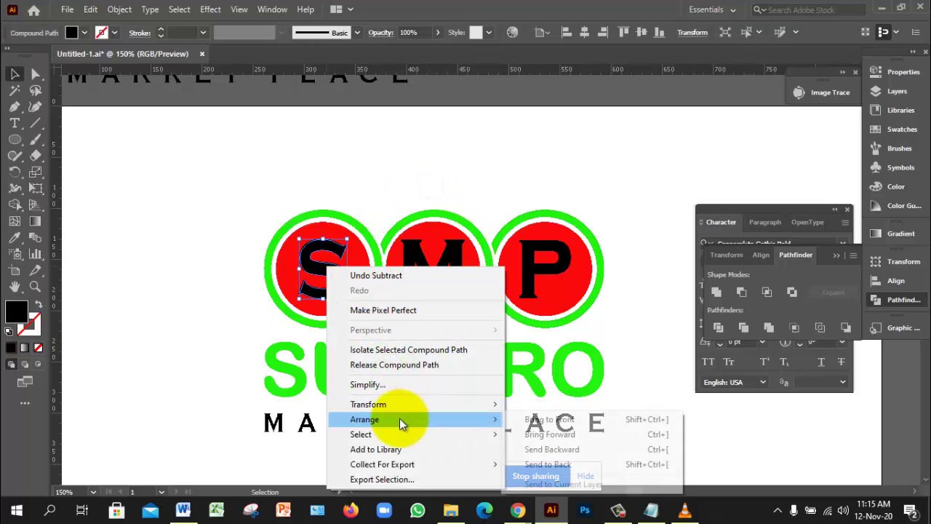
left_click(557, 420)
left_click(401, 183)
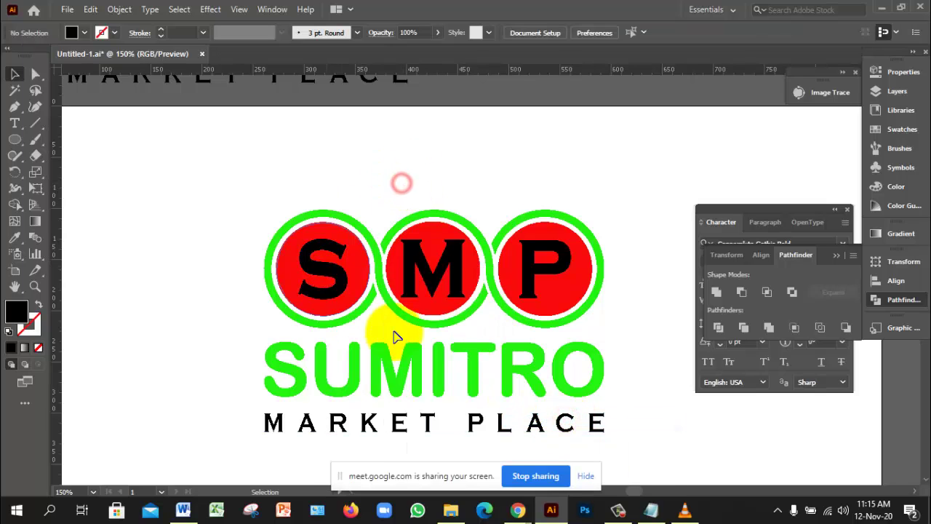
Cut the letter S out of its red circle with Minus Front, and deselect
left_click(447, 298, "ctrl")
left_click(371, 233)
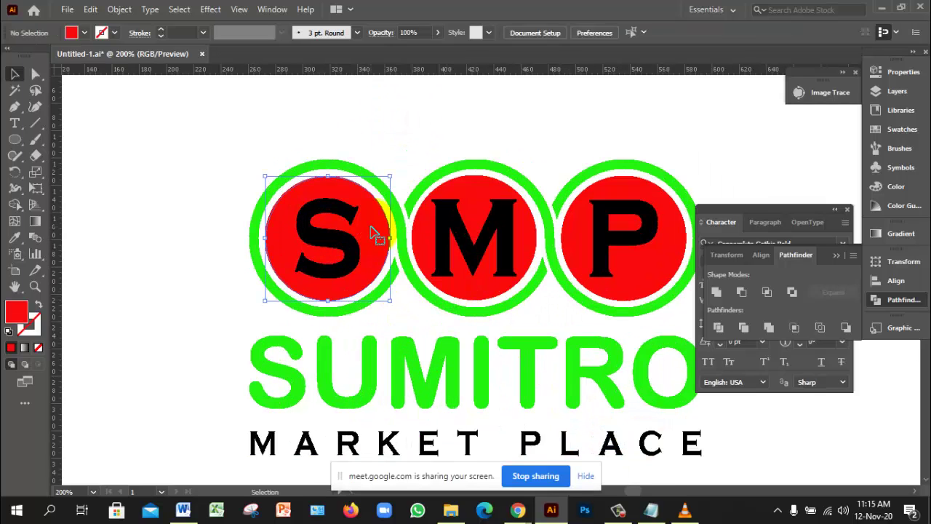
key("Delete")
key("ctrl+z")
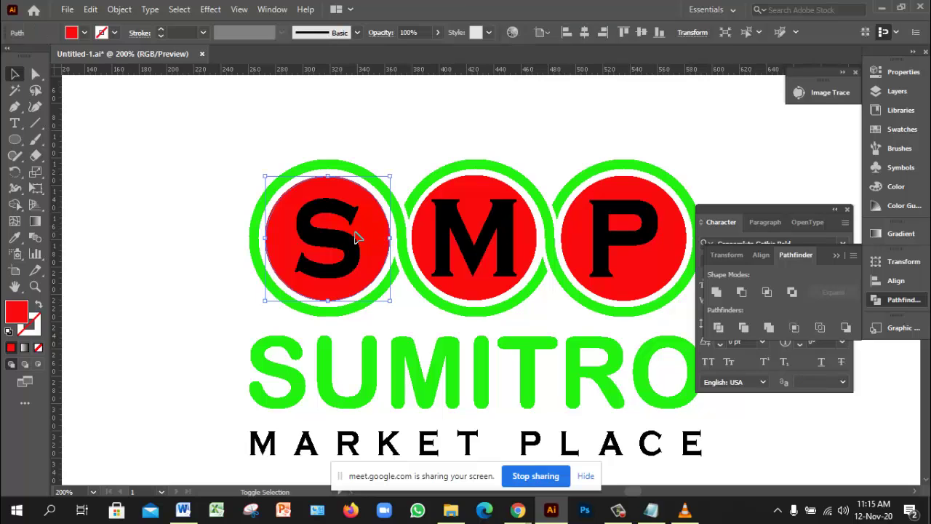
left_click(342, 241, "shift")
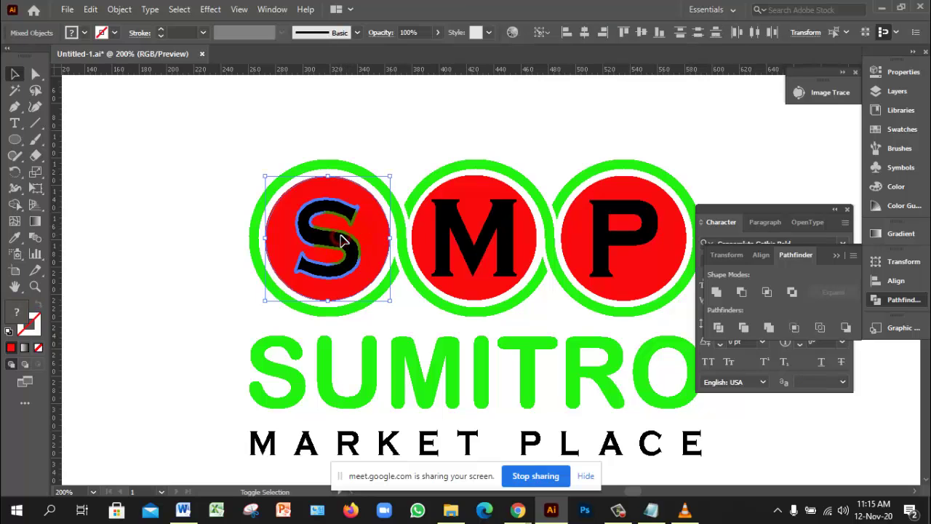
left_click(742, 294)
left_click(456, 119)
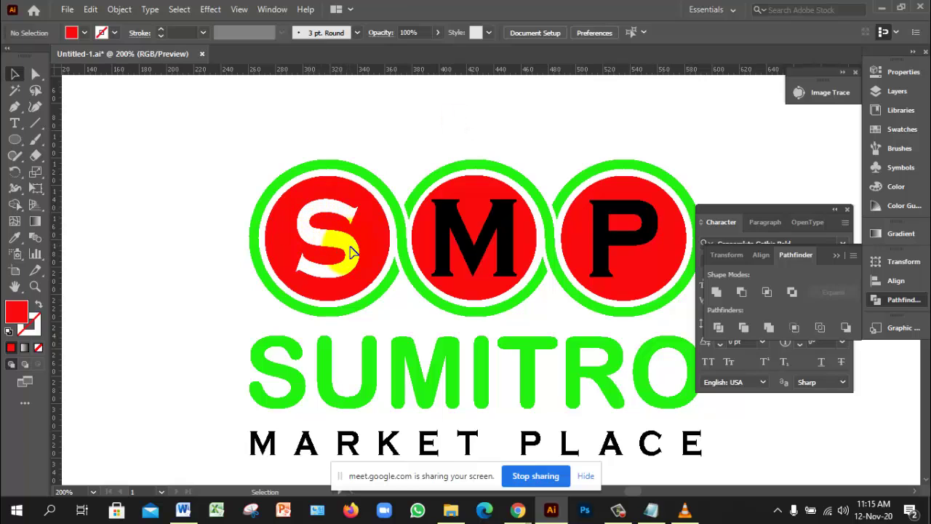
Cut the letter M out of the middle red circle with Minus Front
left_click(474, 245)
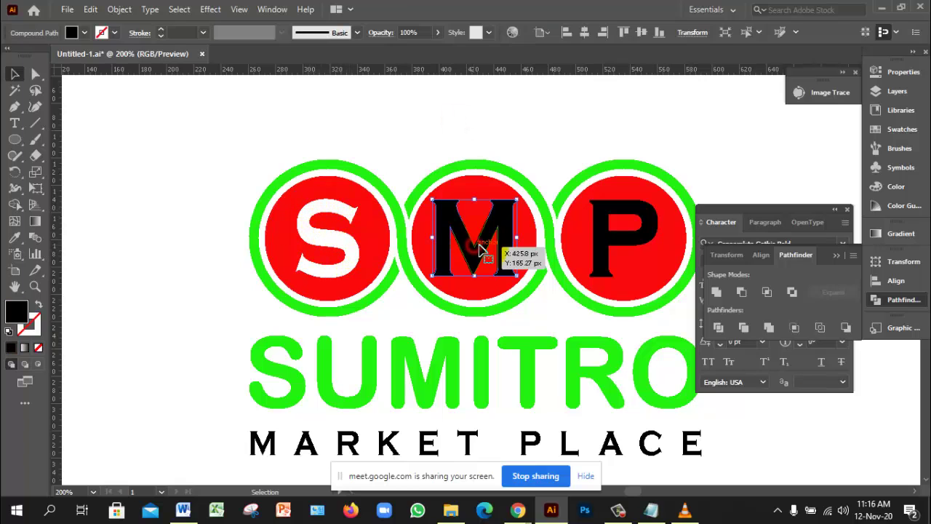
left_click(528, 251, "shift")
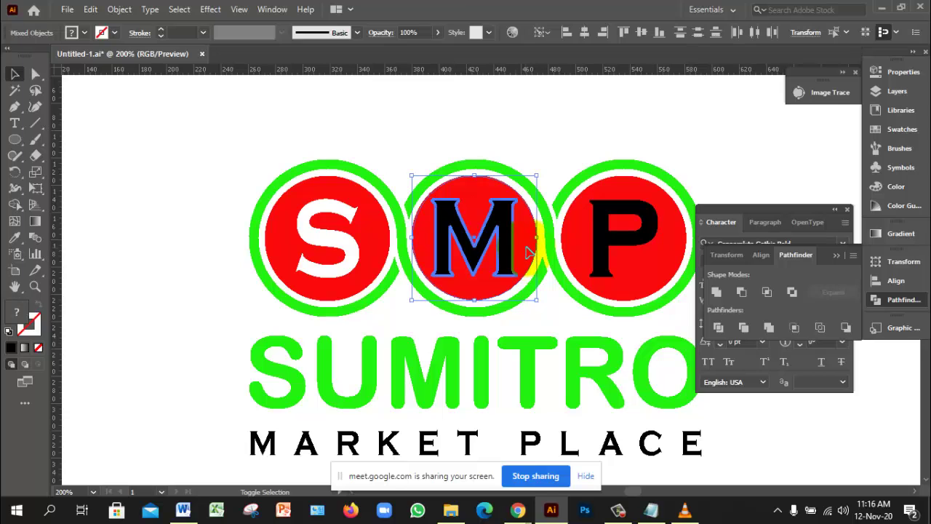
left_click(741, 293)
left_click(551, 152)
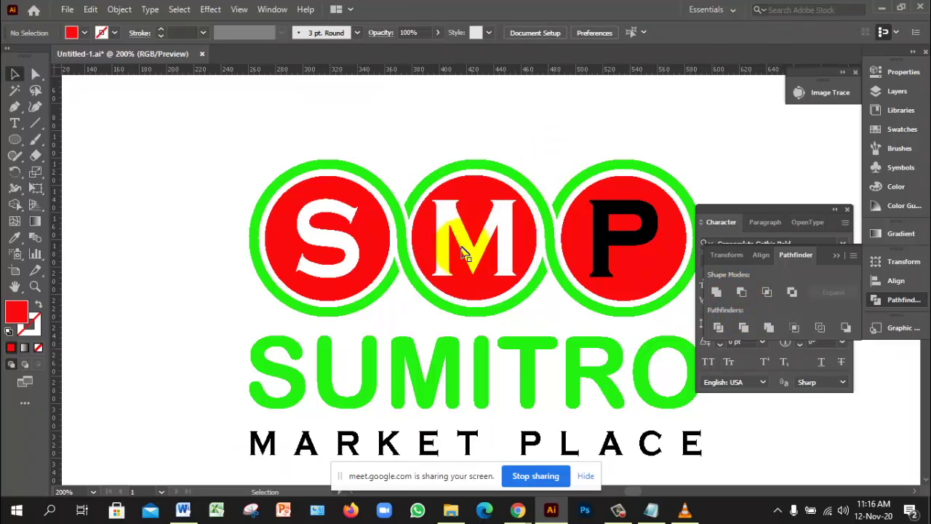
Cut the letter P out of the third red circle with Minus Front
left_click(627, 243)
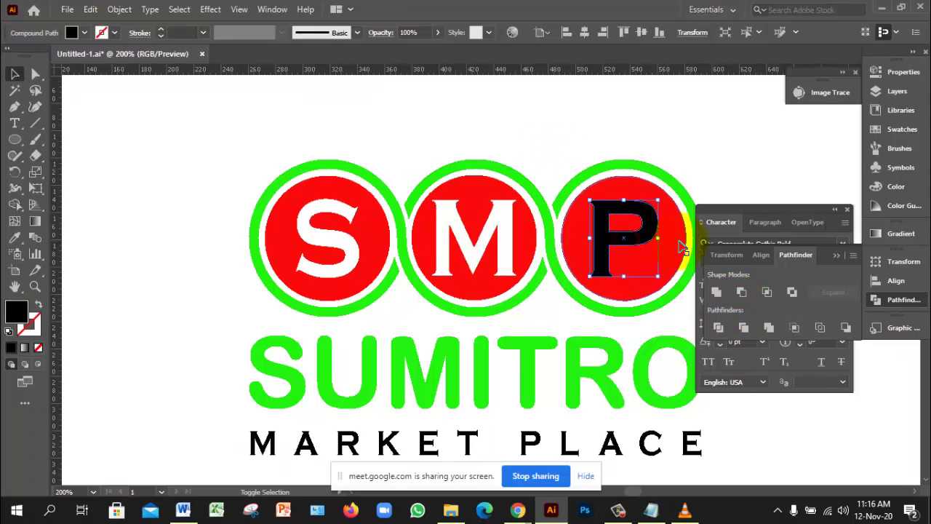
left_click(678, 245, "shift")
left_click(741, 293)
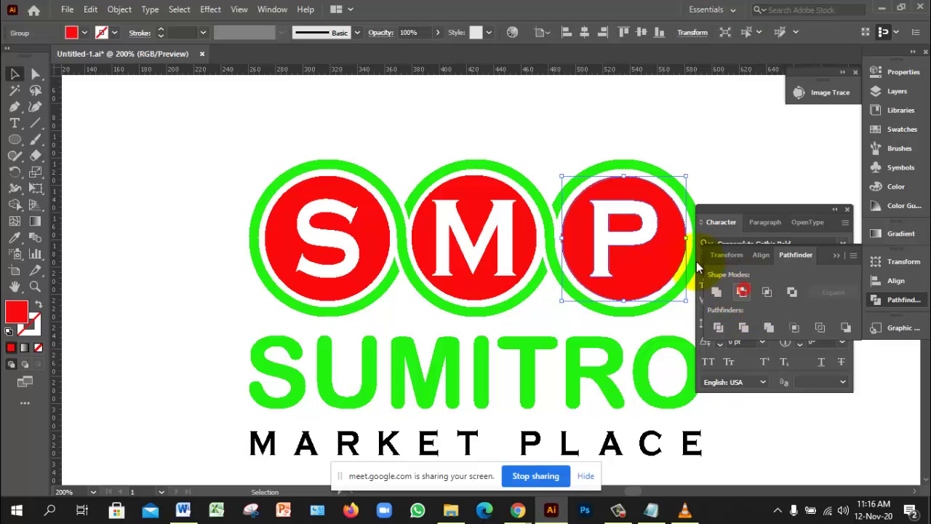
left_click(534, 126)
Group the cut-out SMP emblem together with the SUMITRO MARKET PLACE text on the artboard
left_click(577, 308, "alt")
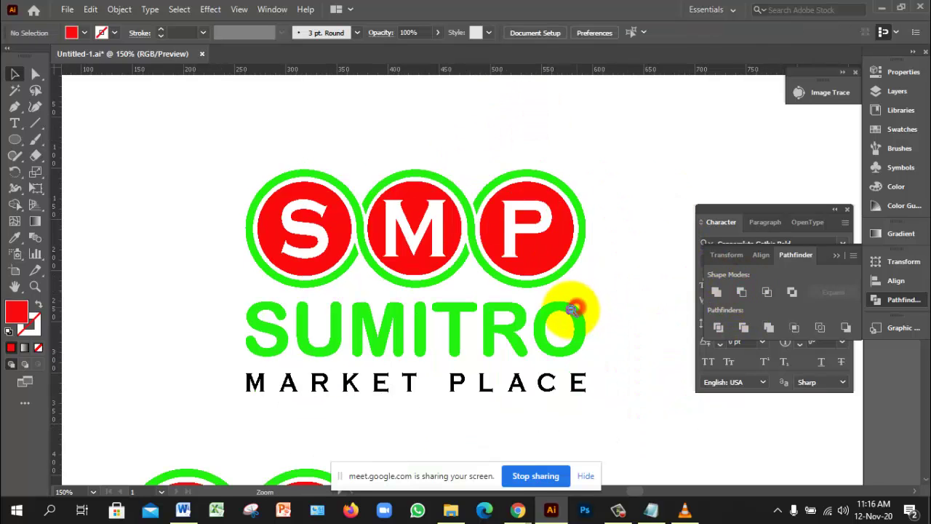
left_click(551, 308)
left_click(473, 281, "alt")
left_click(470, 280, "alt")
key("v")
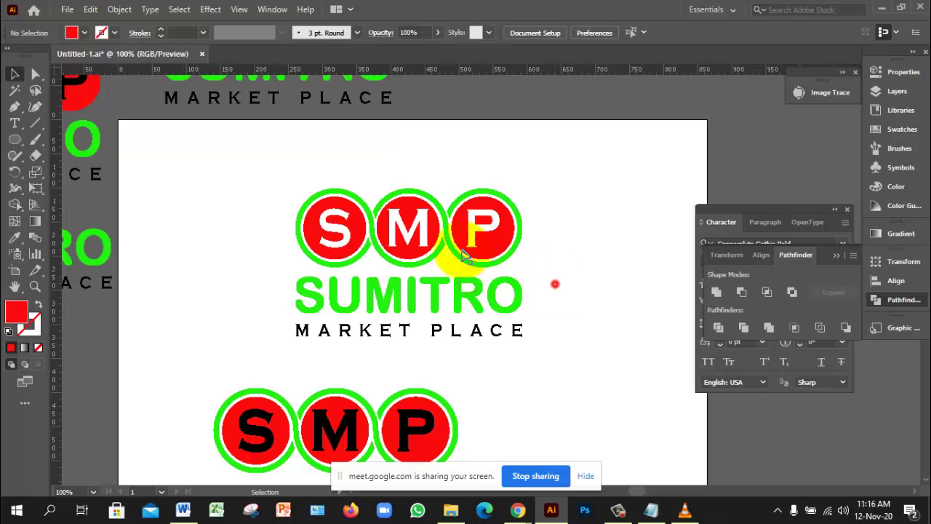
left_click_drag(269, 188, 550, 362)
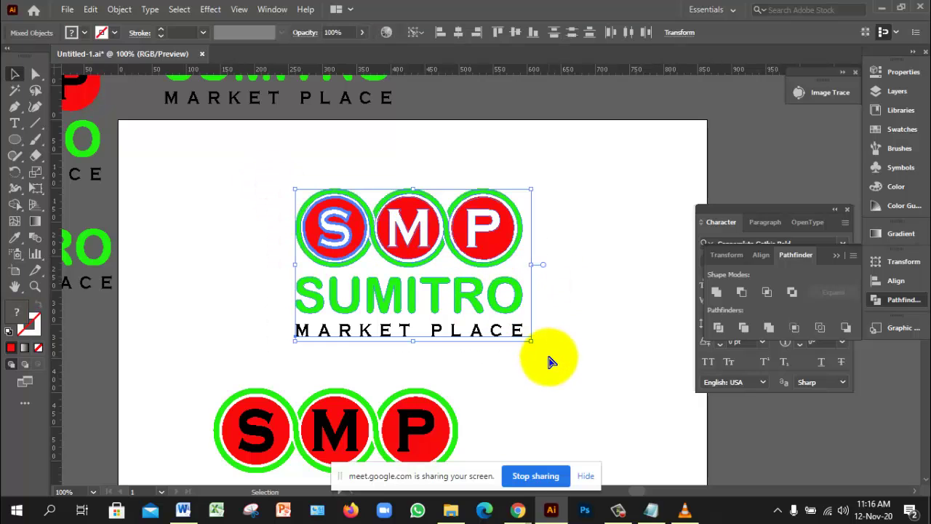
key("ctrl+g")
Move the spare SMP emblem with black letters off the artboard, beside the logo copy above it
left_click(536, 325, "ctrl+alt")
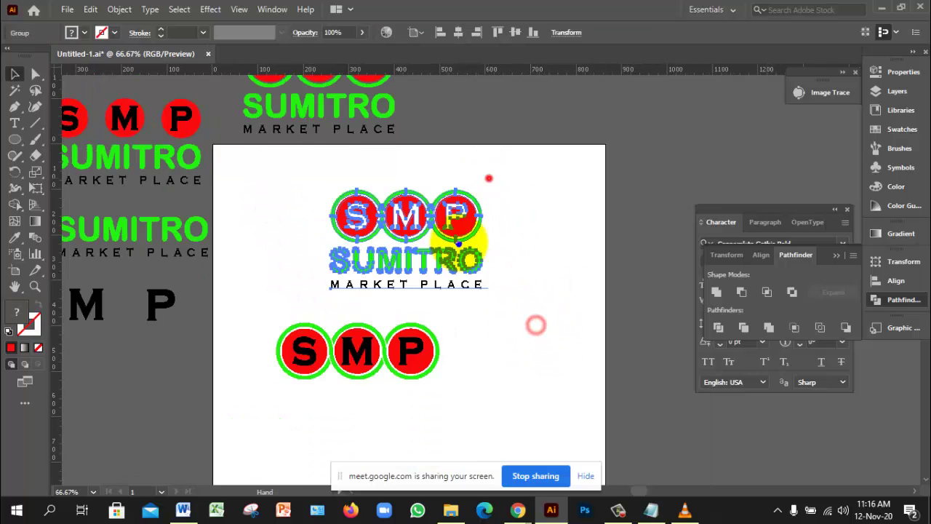
left_click_drag(459, 242, 451, 258)
left_click(424, 280, "ctrl+alt")
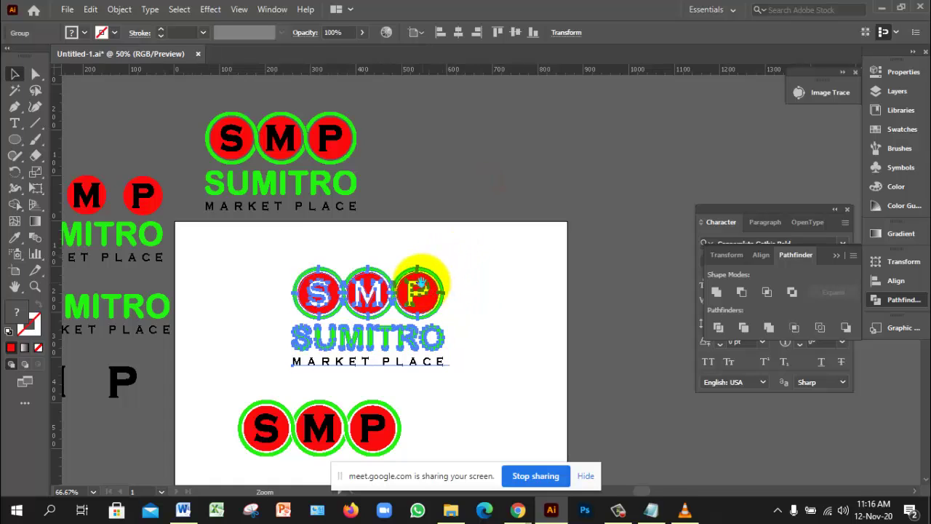
left_click_drag(444, 327, 419, 292)
left_click_drag(331, 337, 567, 164)
left_click(526, 369)
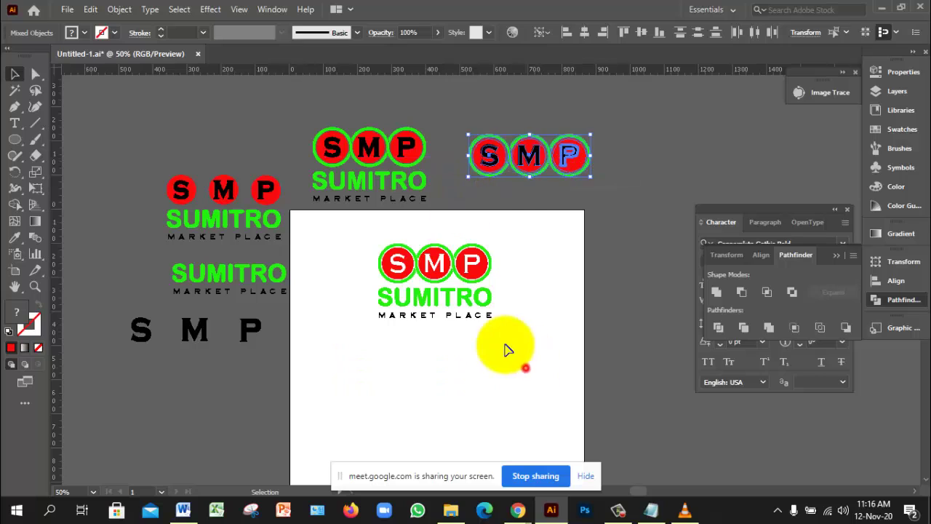
Center the grouped SMP SUMITRO MARKET PLACE logo horizontally and vertically on the artboard, and deselect
left_click_drag(366, 239, 529, 369)
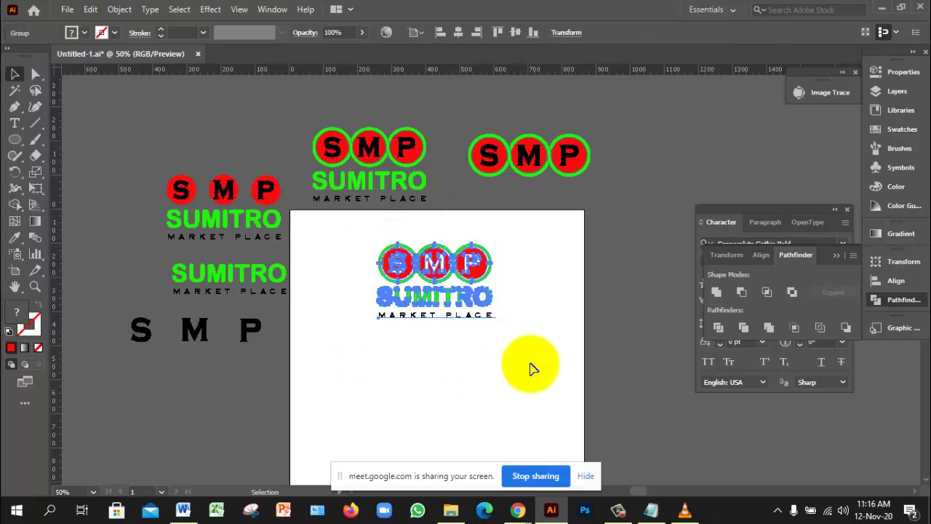
left_click(458, 34)
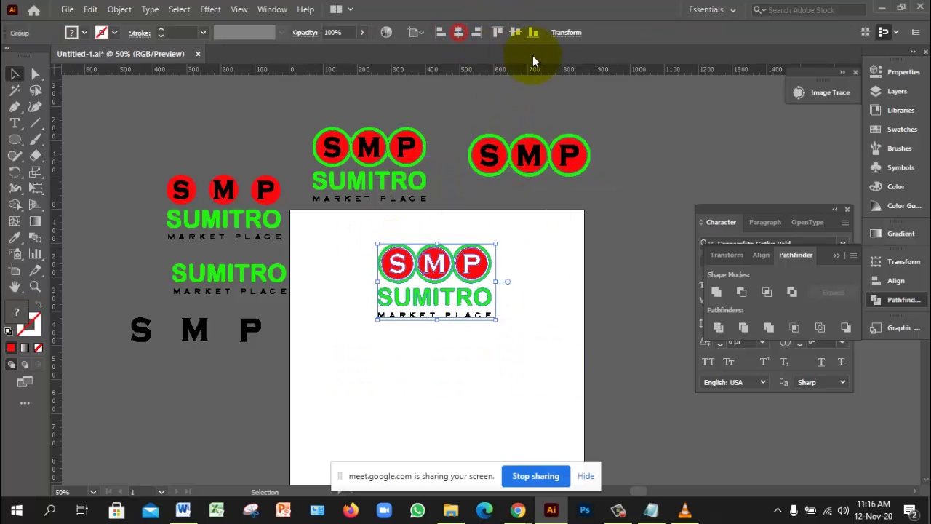
left_click(512, 33)
left_click(470, 293)
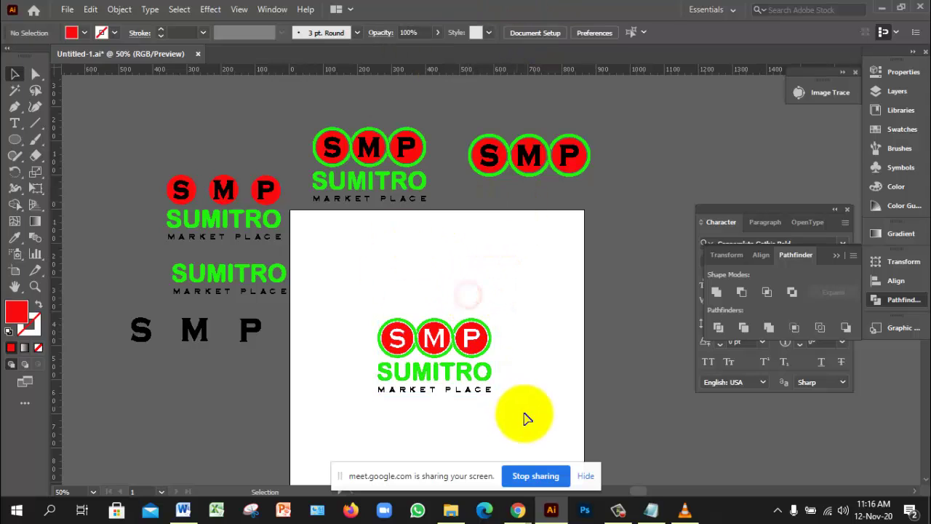
Draw a red rectangle covering the SMP SUMITRO MARKET PLACE logo on the artboard and send it behind the logo
left_click(467, 383)
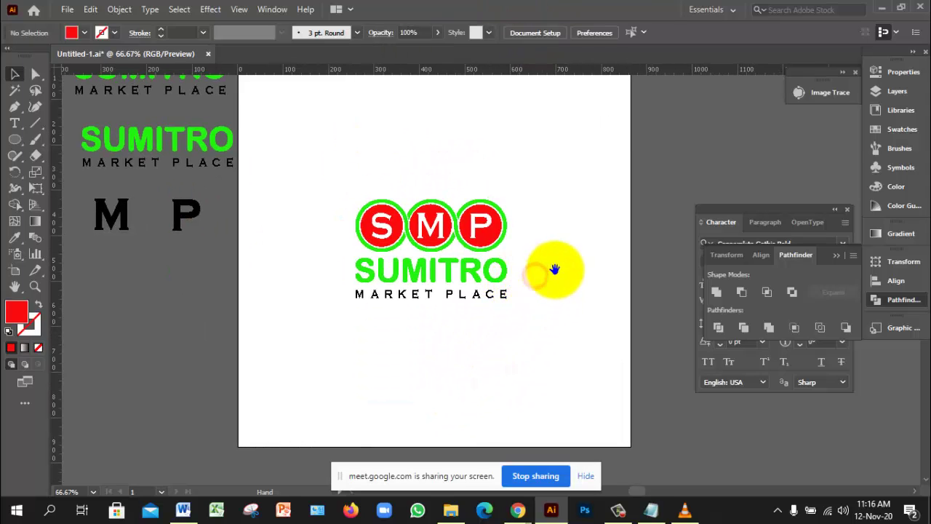
left_click_drag(554, 269, 572, 316)
left_click_drag(15, 139, 68, 143)
left_click_drag(267, 207, 558, 403)
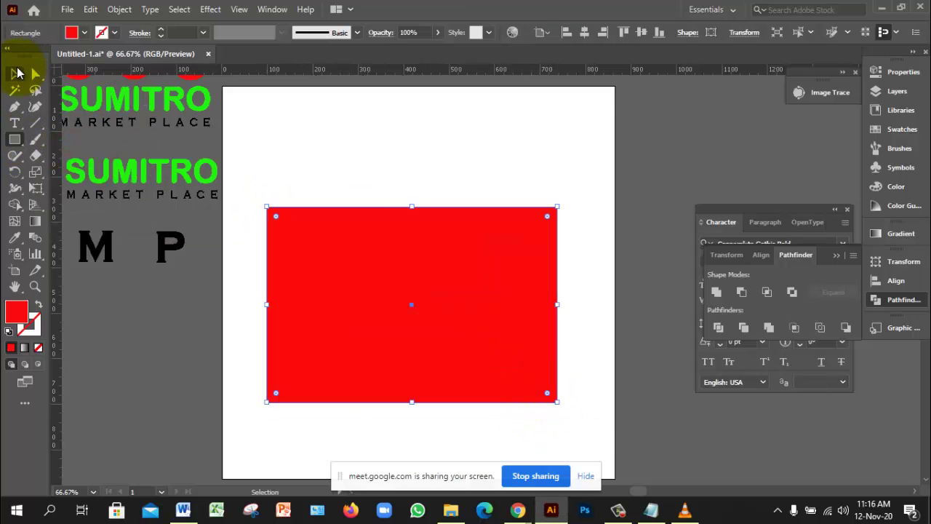
right_click(496, 245)
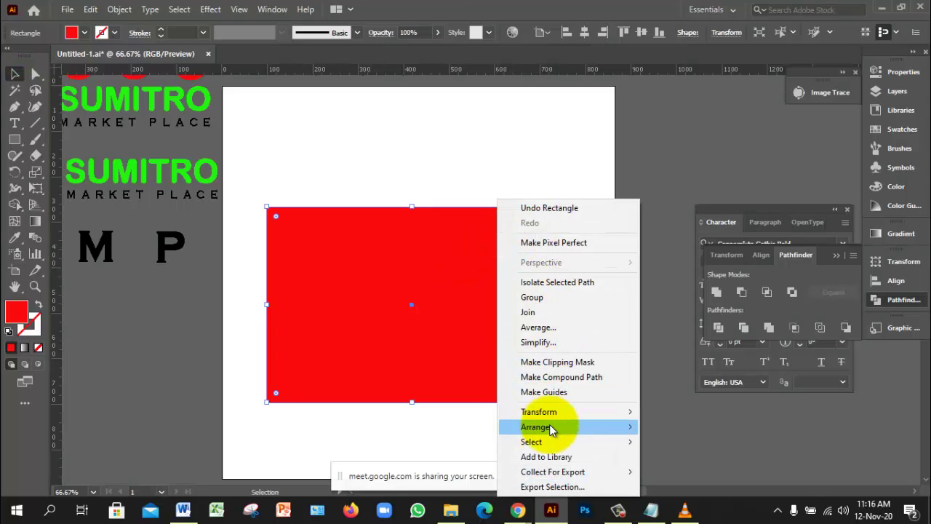
mouse_move(539, 428)
left_click(730, 470)
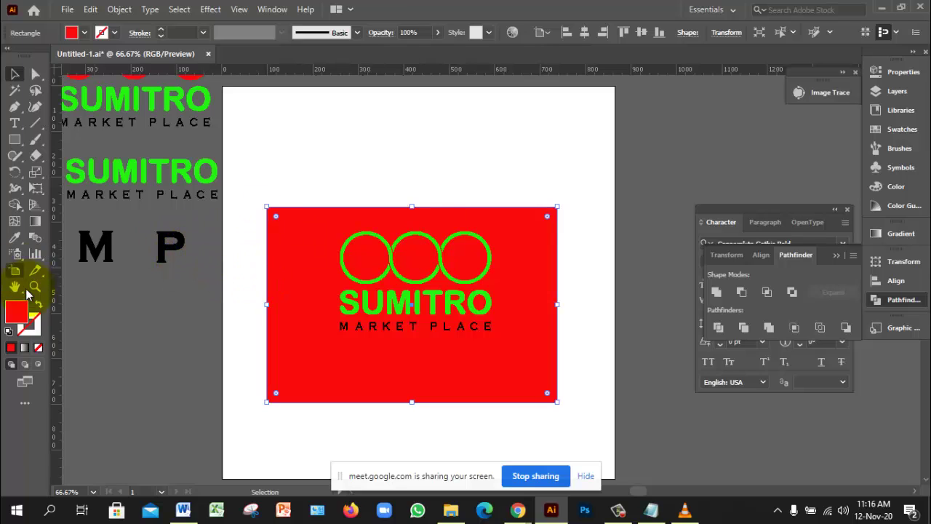
Fill the rectangle behind the logo with dark gray 595757, deselect it, and inspect the cut-out letters
double_click(17, 315)
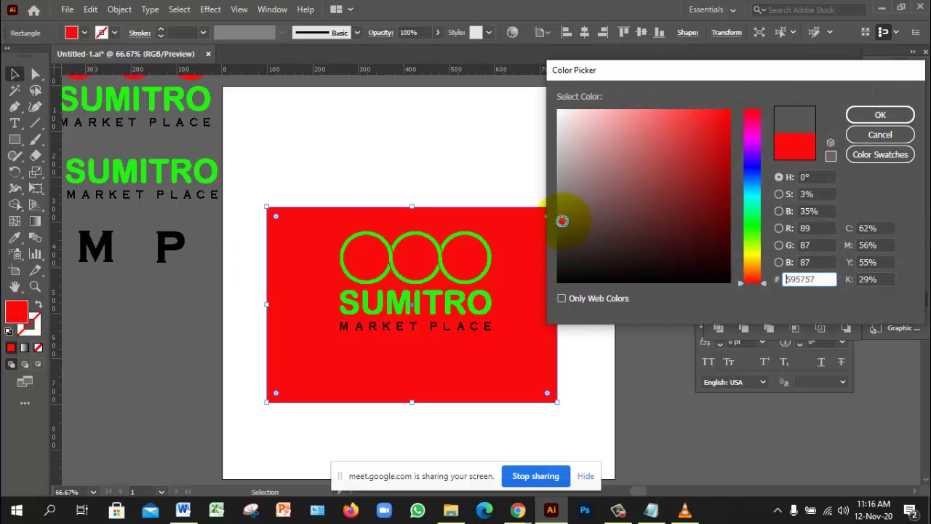
left_click(877, 116)
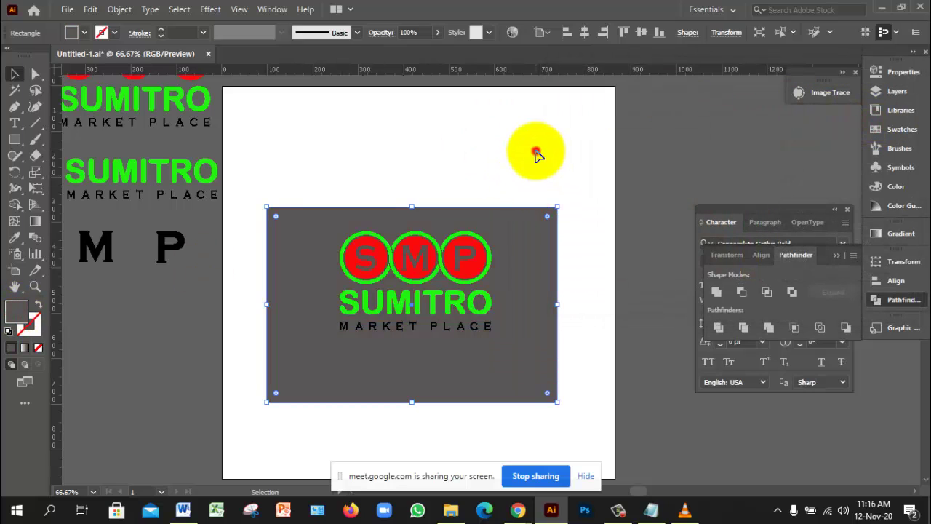
left_click(536, 154)
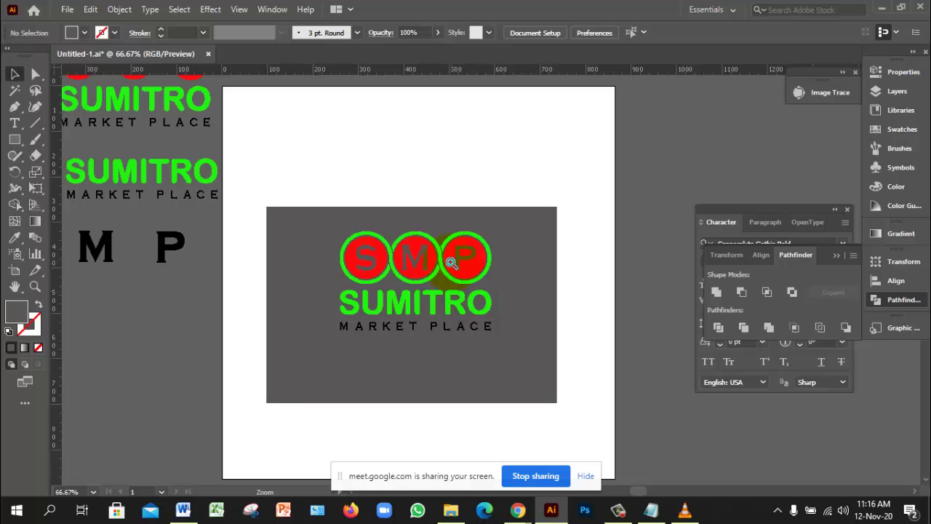
scroll(478, 270, "up", 3)
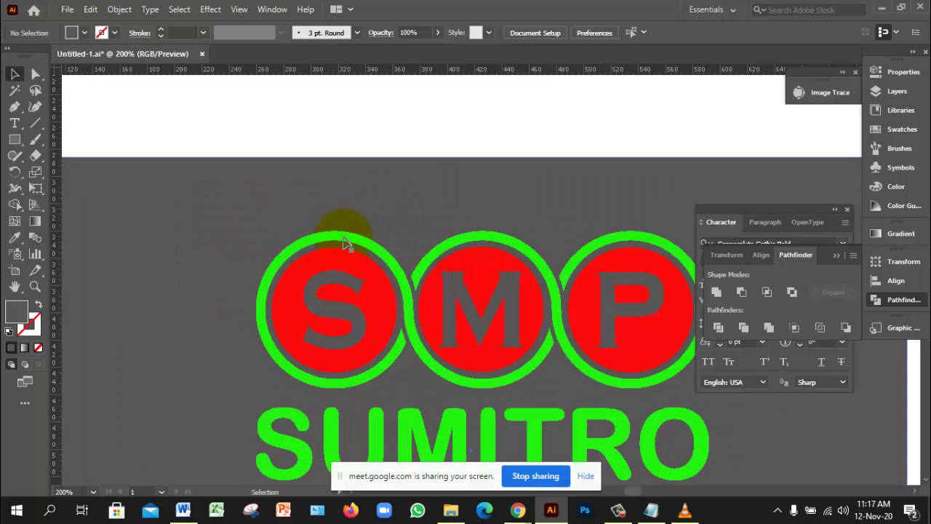
scroll(526, 341, "down", 4)
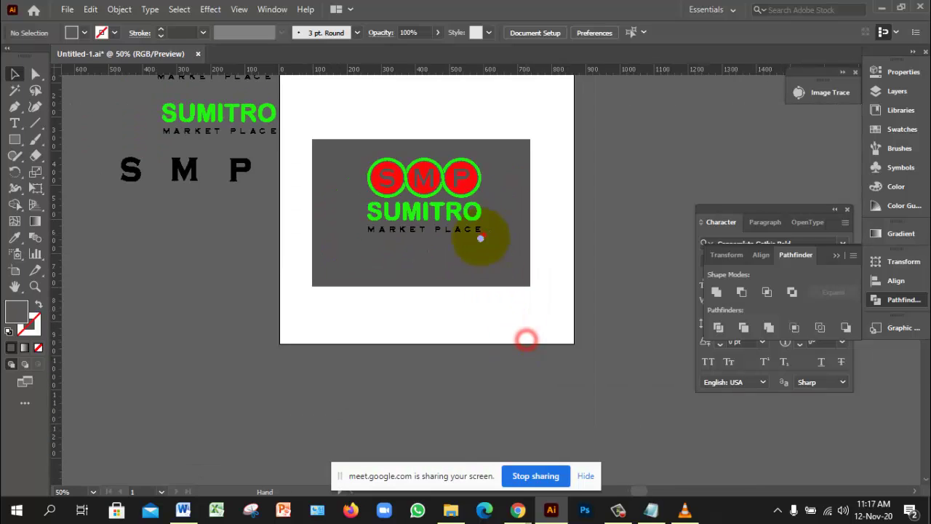
Delete the gray background rectangle from behind the logo
left_click(482, 277)
key("Delete")
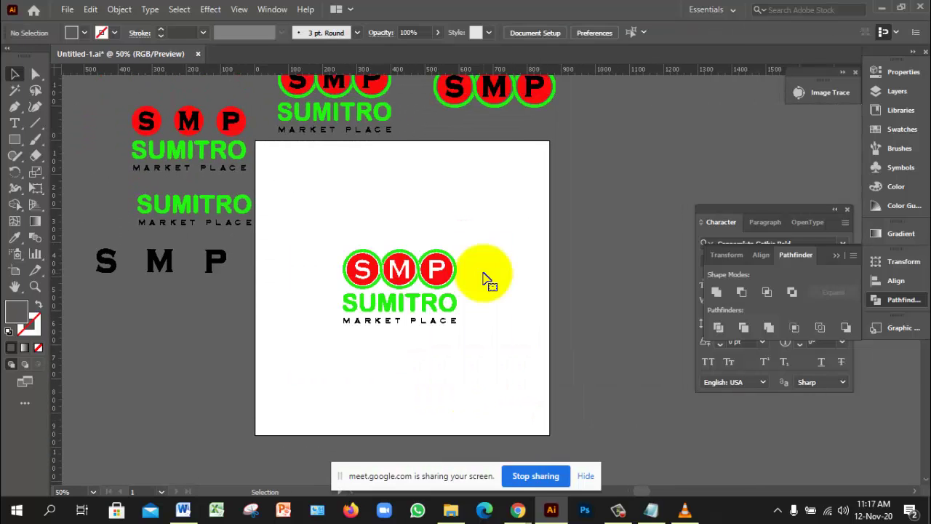
scroll(477, 293, "down", 1)
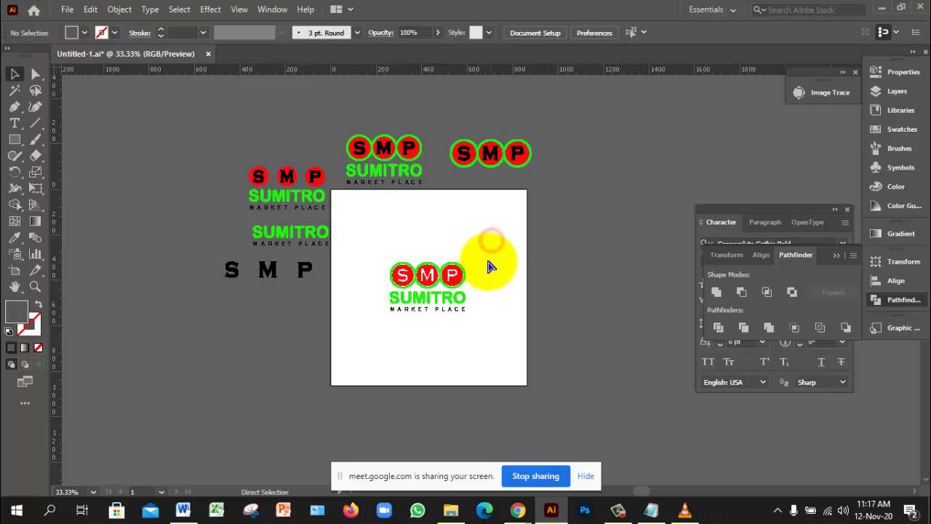
scroll(487, 260, "up", 1)
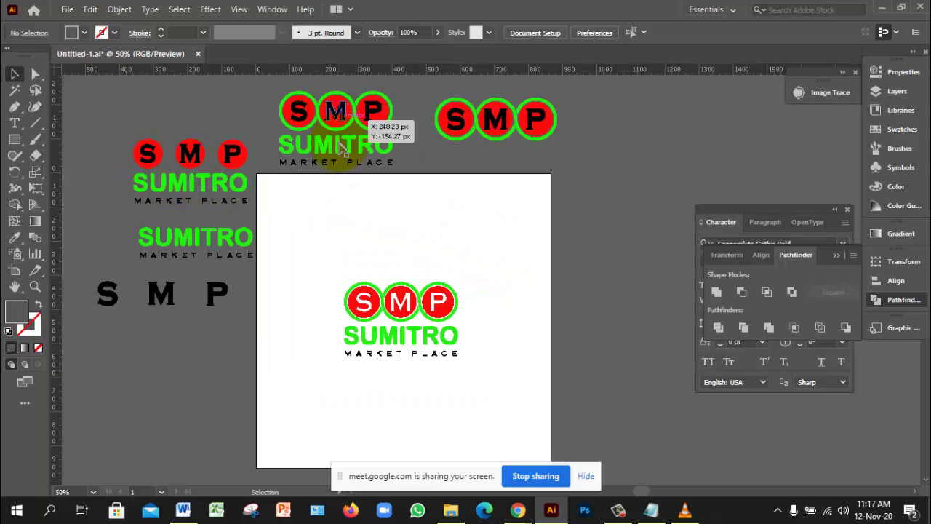
Move the spare SMP emblem with black letters onto the artboard, above the finished logo, and deselect it
left_click(508, 258)
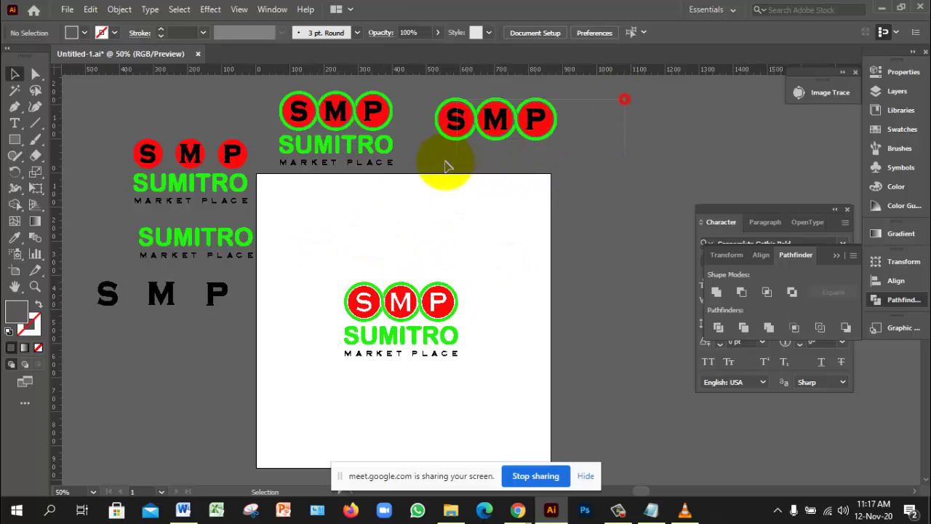
left_click_drag(533, 117, 486, 234)
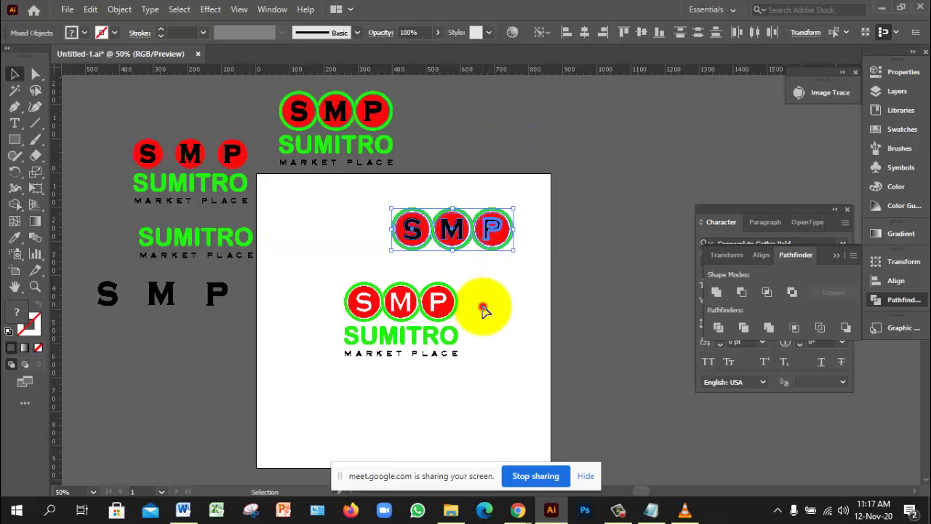
left_click(485, 308)
Place a copy of the finished cut-out logo above the artboard, beside the ringed logo version with black letters
left_click_drag(326, 276, 462, 358)
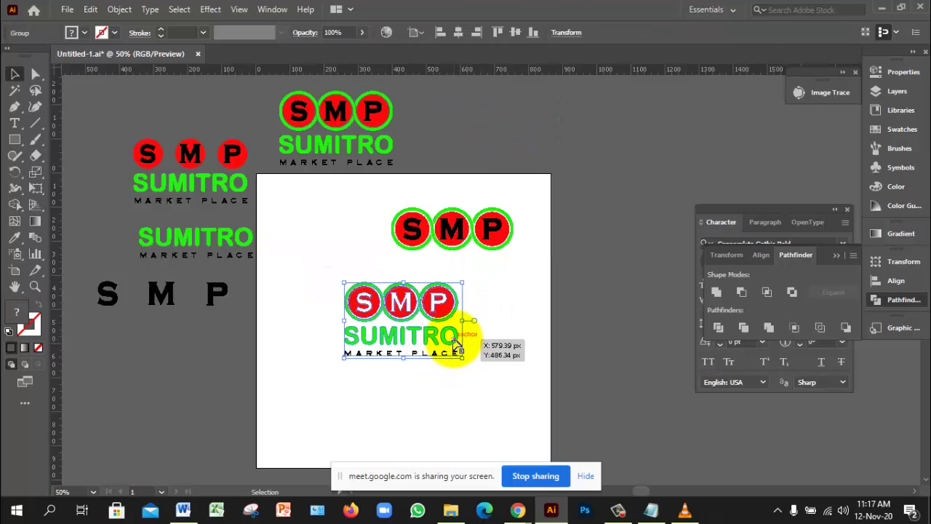
left_click(444, 328, "ctrl+alt")
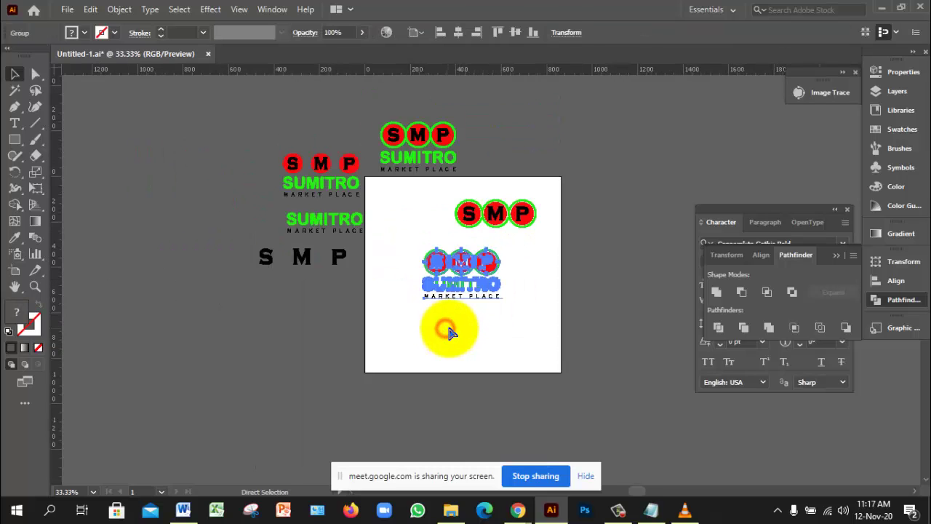
left_click(516, 277, "ctrl")
left_click(516, 276, "ctrl")
left_click_drag(468, 211, 456, 322)
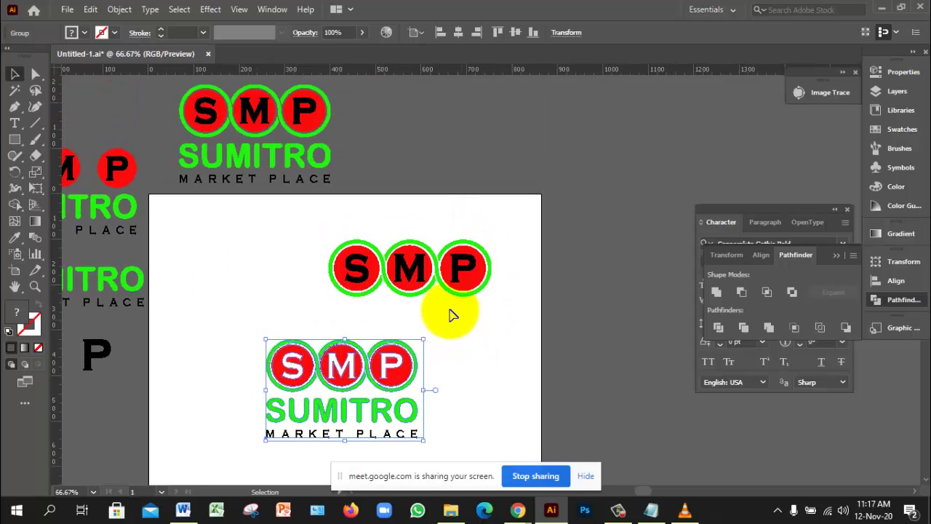
left_click_drag(409, 392, 515, 116)
left_click(469, 342)
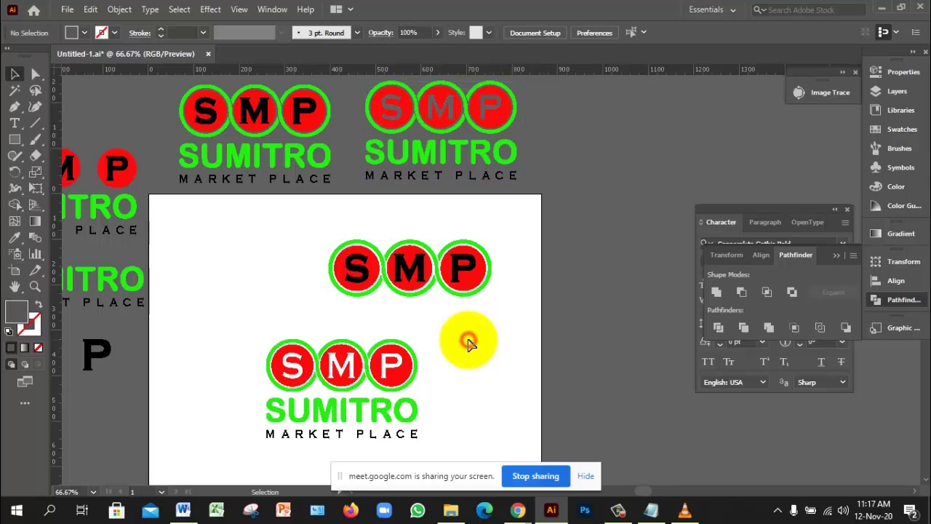
left_click(461, 341)
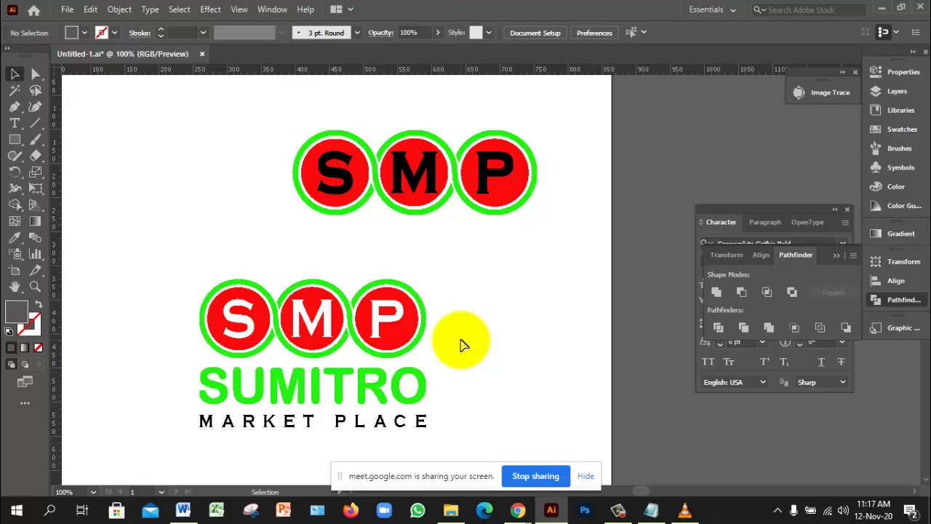
left_click(461, 340, "alt")
left_click(461, 339, "alt")
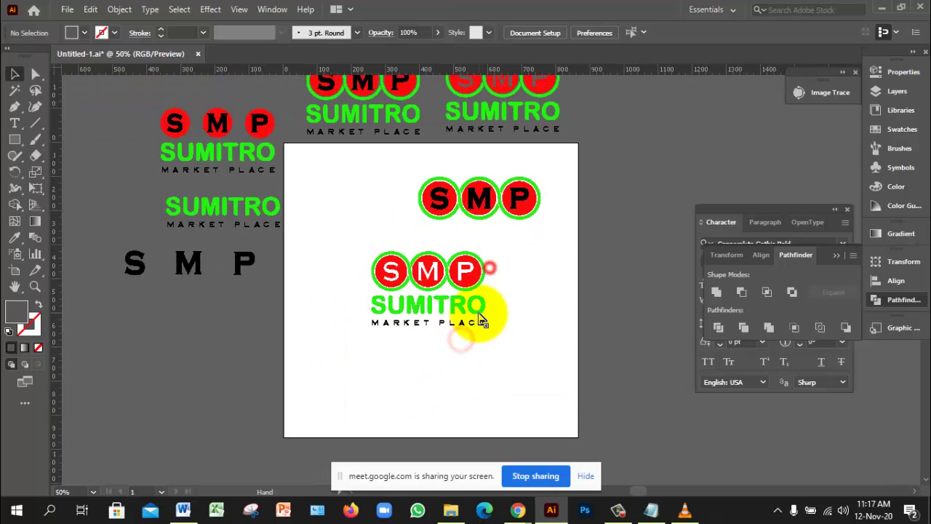
left_click(499, 266)
left_click_drag(507, 307, 545, 326)
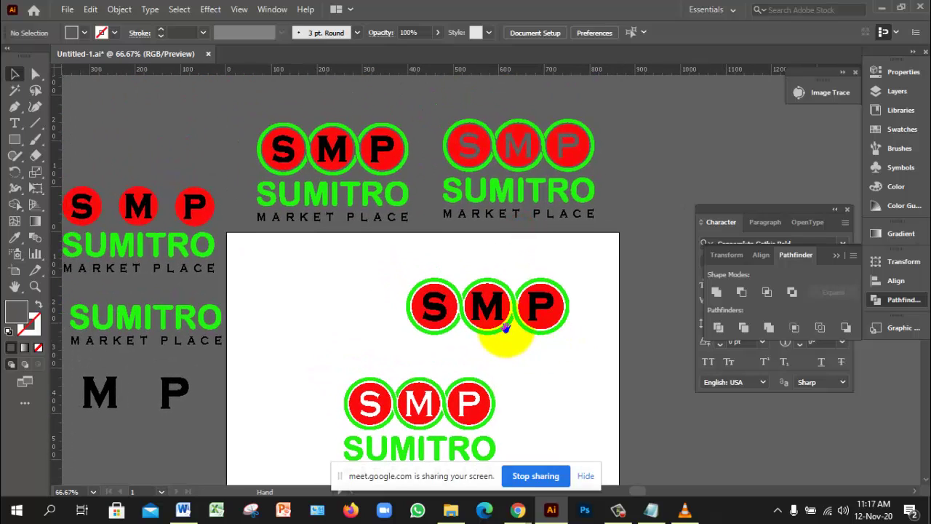
left_click_drag(489, 322, 504, 327)
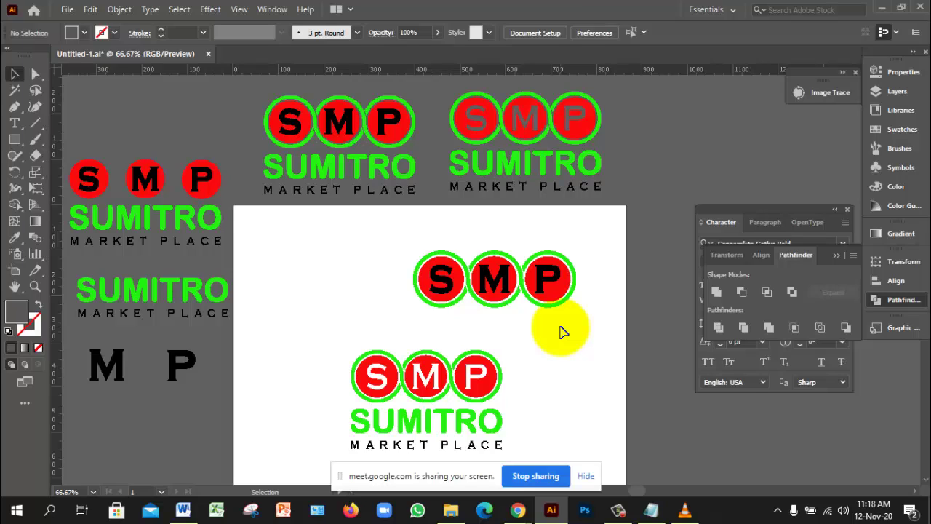
left_click(619, 509)
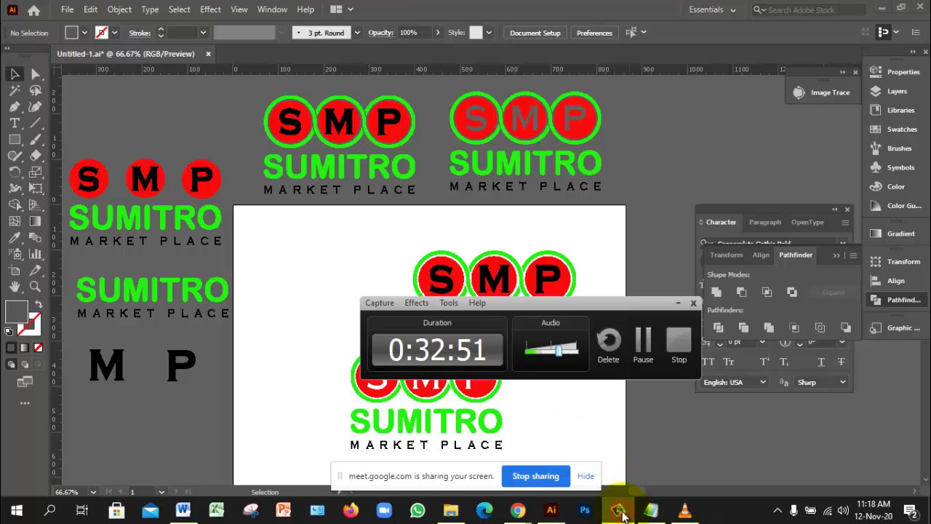
left_click(619, 511)
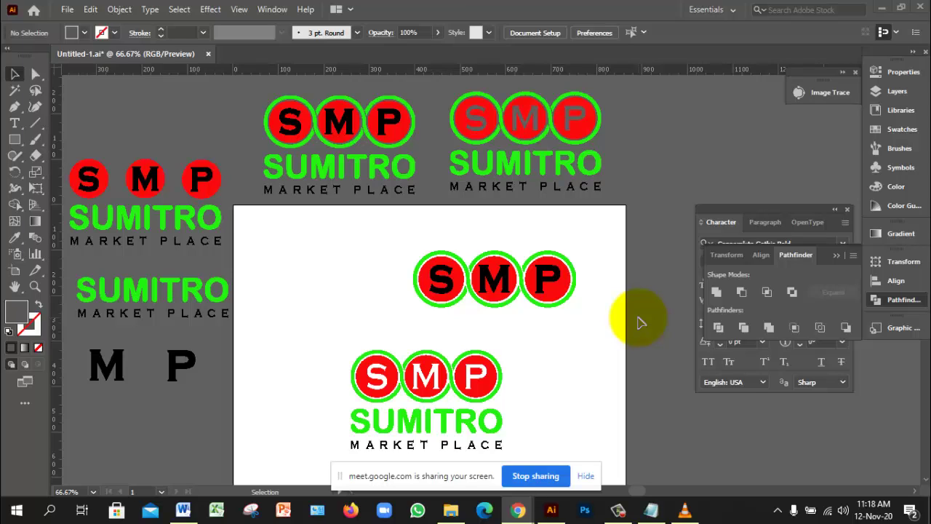
scroll(592, 313, "down", 2)
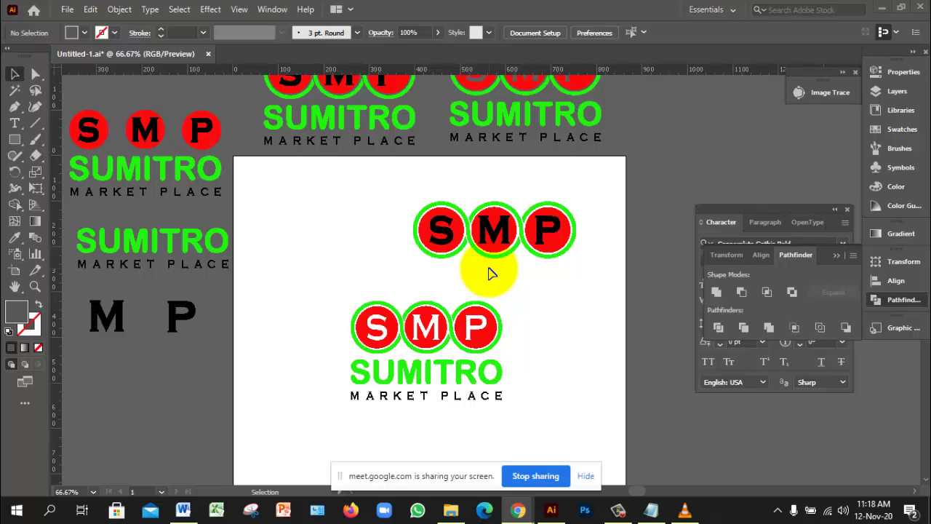
scroll(466, 262, "up", 1)
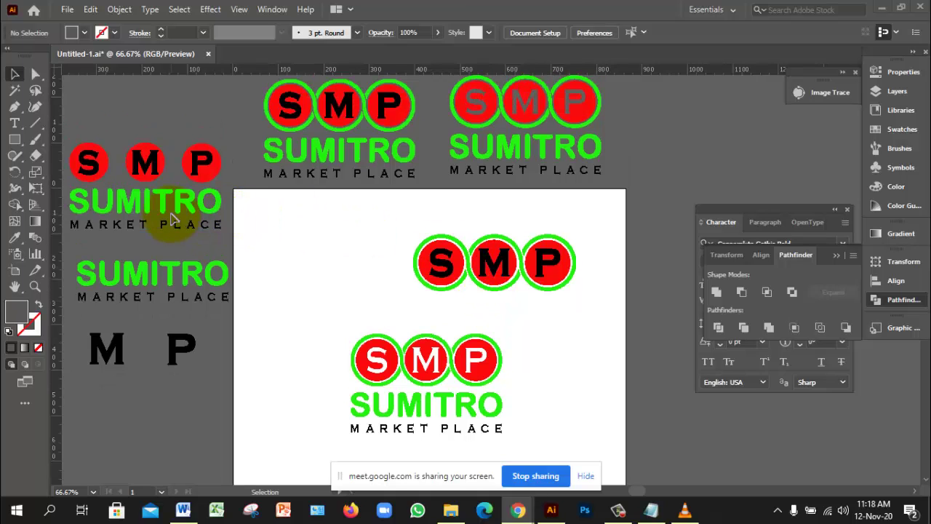
scroll(173, 219, "up", 1)
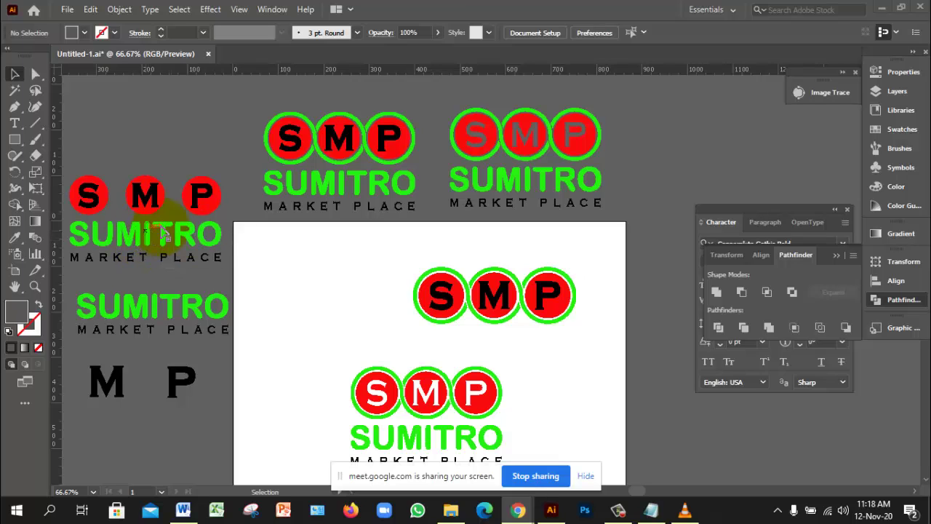
Group the logo version with separate red circles and move it above the artboard, in line with the other two versions
key("ctrl+space")
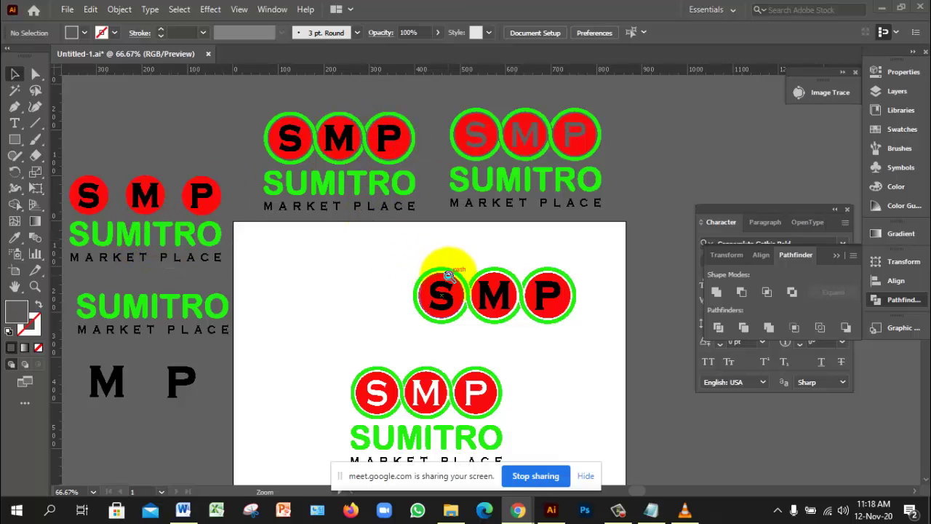
left_click(410, 301, "ctrl+alt")
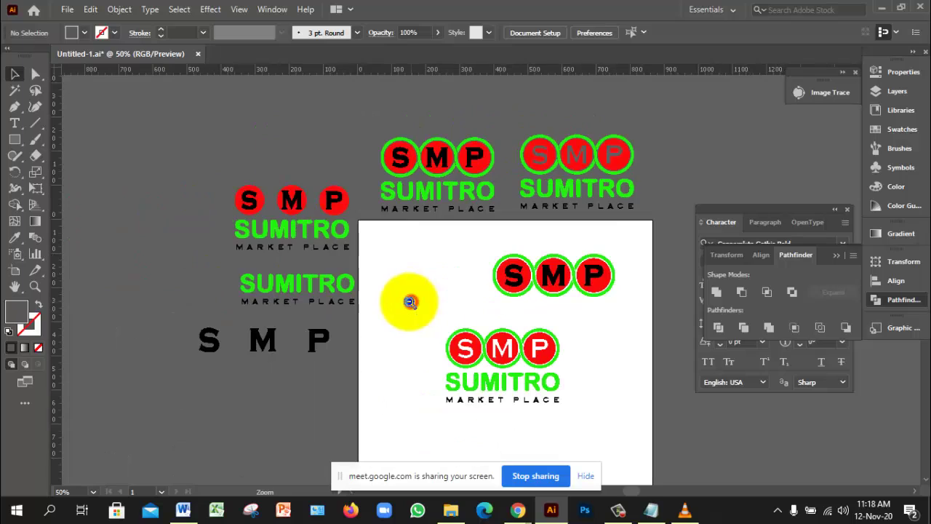
left_click(320, 232)
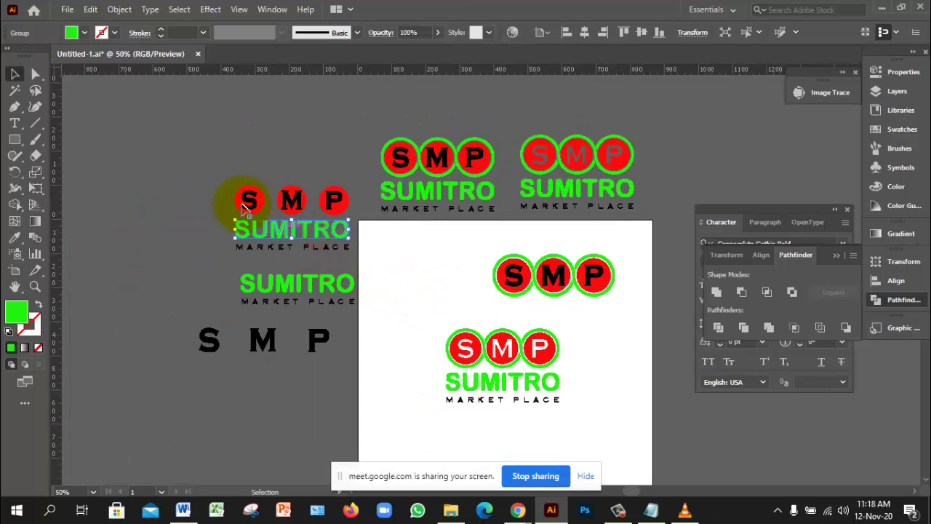
left_click_drag(218, 183, 359, 267)
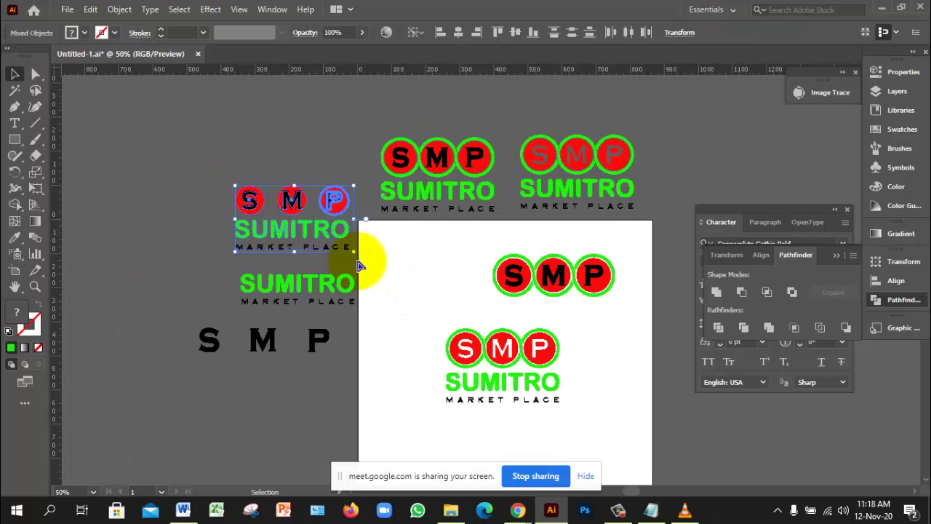
key("ctrl+g")
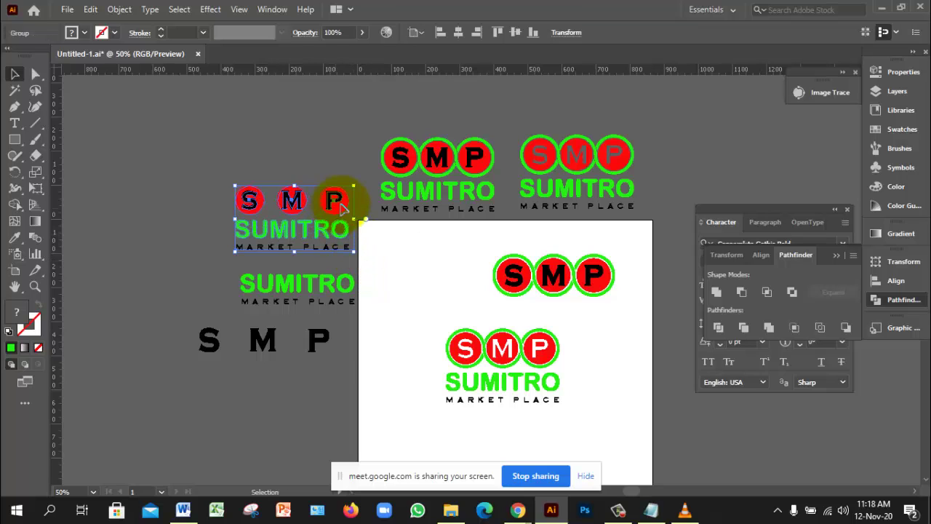
left_click_drag(342, 207, 637, 192)
Align the three logo versions above the artboard by their tops and distribute them horizontally with 0 px spacing
left_click_drag(254, 94, 575, 189)
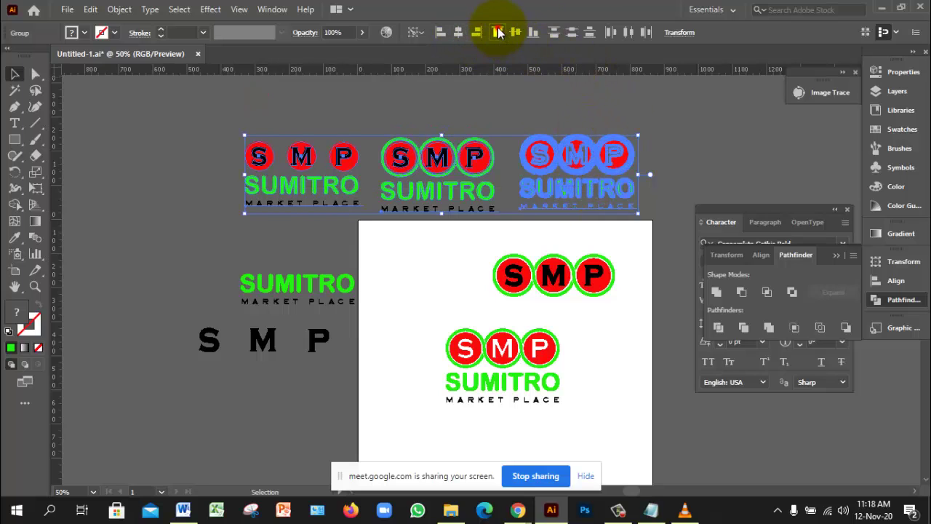
left_click(499, 34)
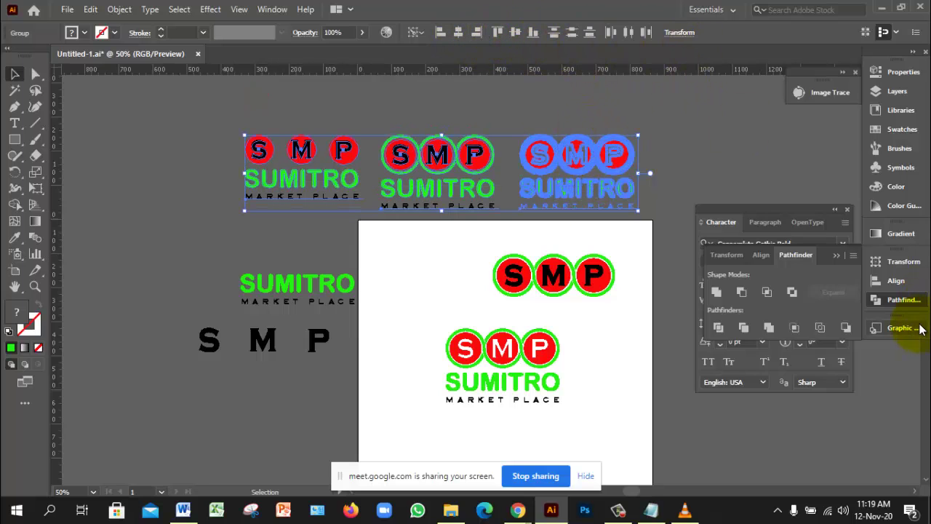
left_click(896, 280)
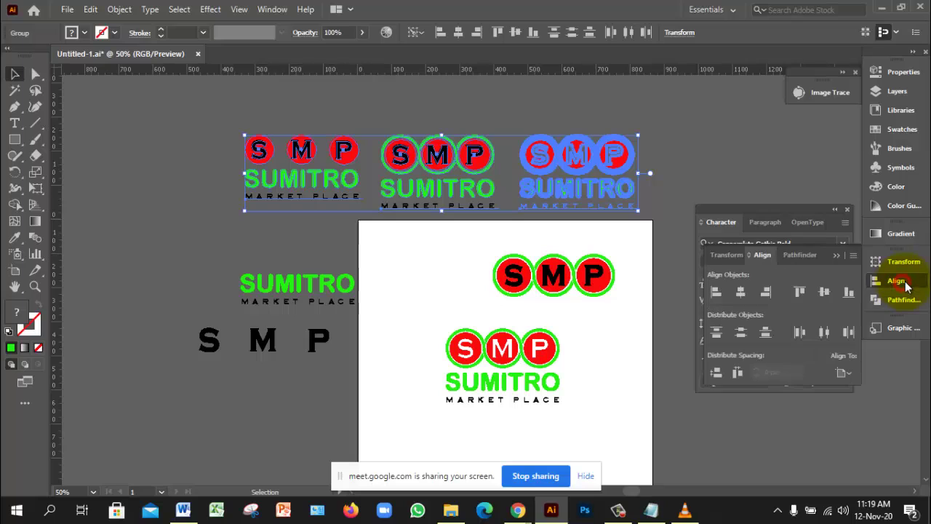
left_click(737, 373)
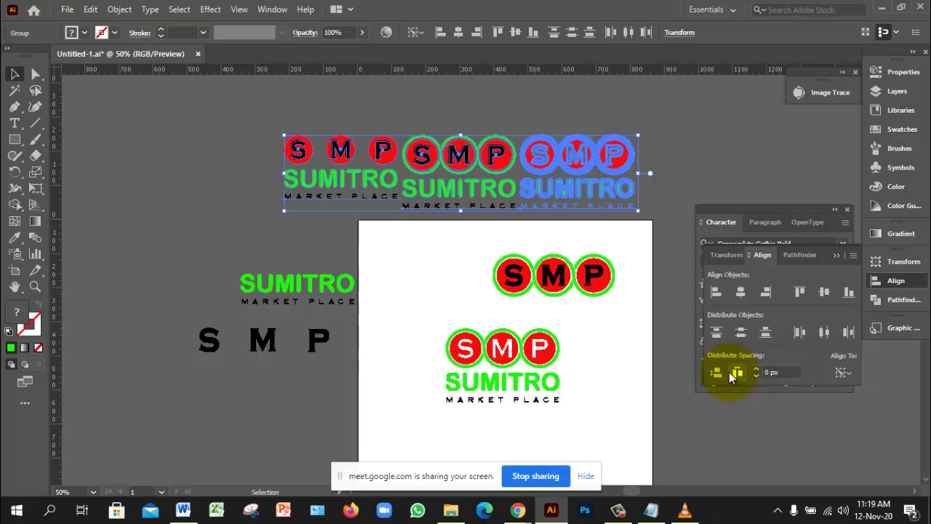
left_click(676, 138)
Spread the three logo versions apart by hand in a row above the artboard, leaving a clear gap between each
left_click(373, 180)
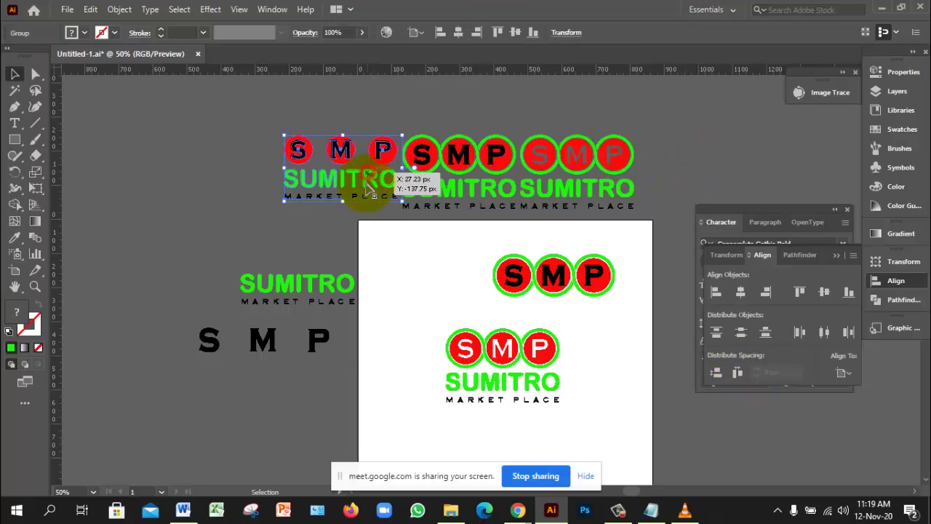
left_click_drag(368, 188, 308, 206)
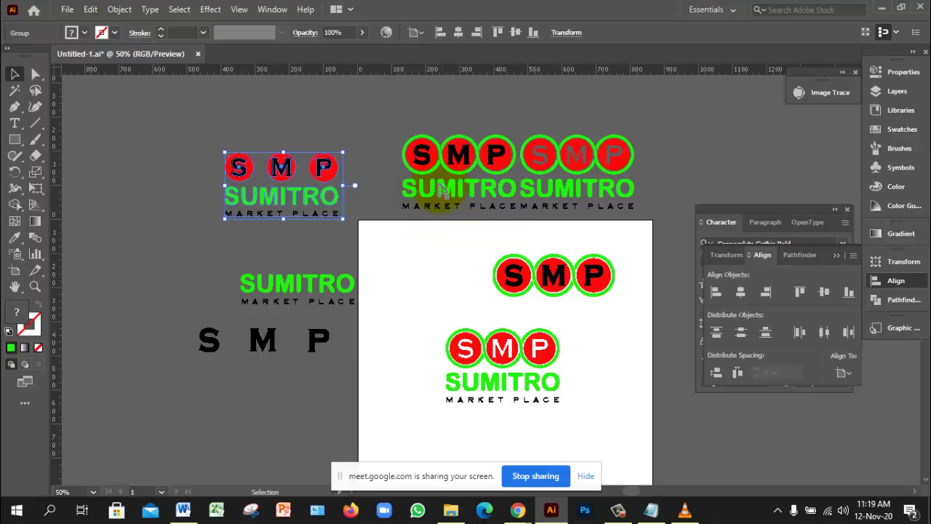
mouse_move(350, 169)
left_mouse_down()
mouse_move(328, 162)
mouse_move(354, 154)
left_mouse_up()
left_click_drag(466, 177, 437, 171)
left_click_drag(558, 169, 558, 162)
left_click(666, 177)
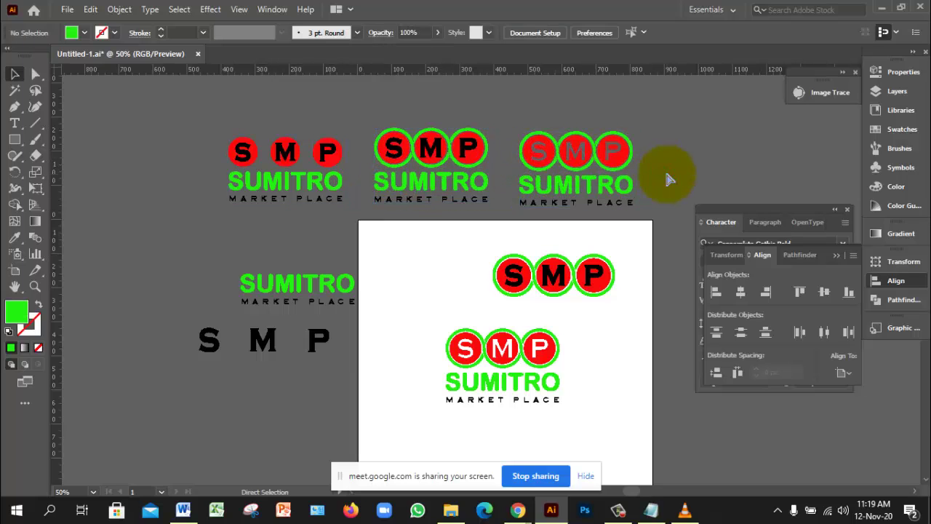
Ungroup the finished logo with white cut-out letters on the artboard and deselect it
key("z")
left_click(559, 349)
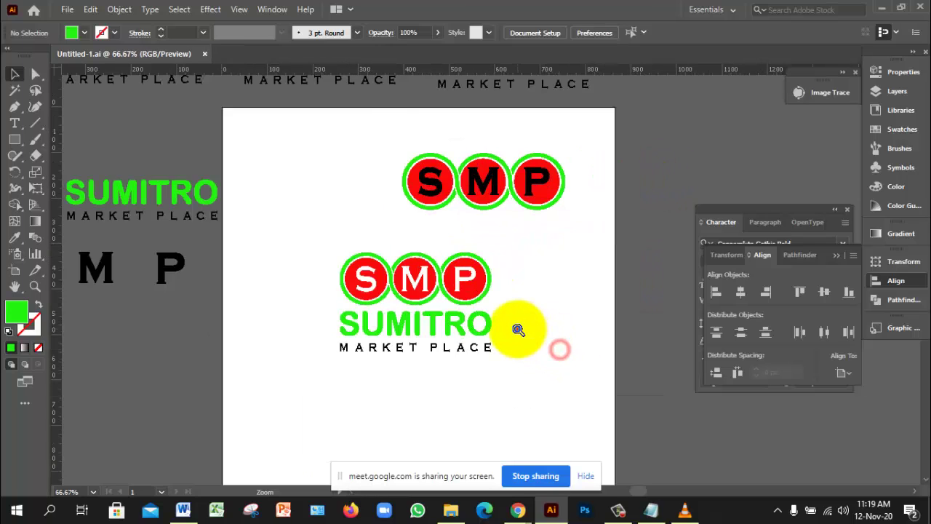
left_click(518, 330)
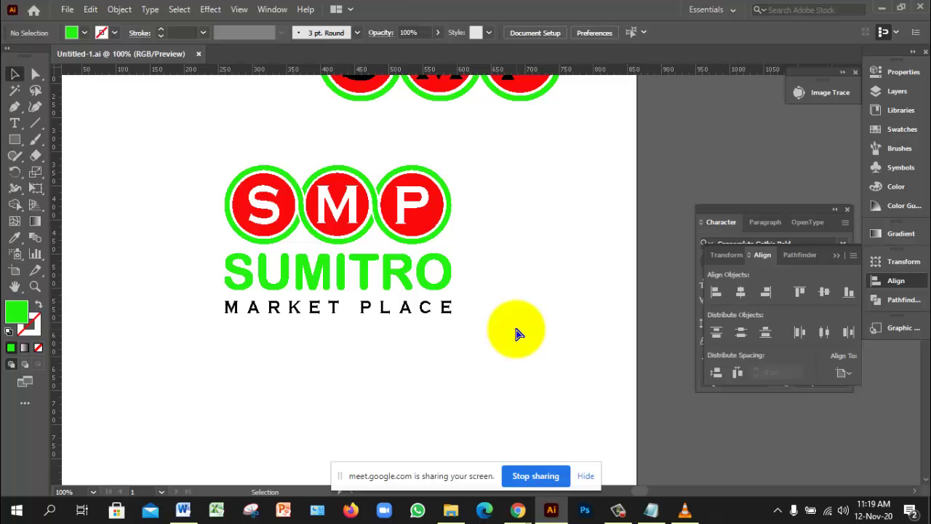
scroll(502, 327, "down", 2)
scroll(451, 208, "up", 1)
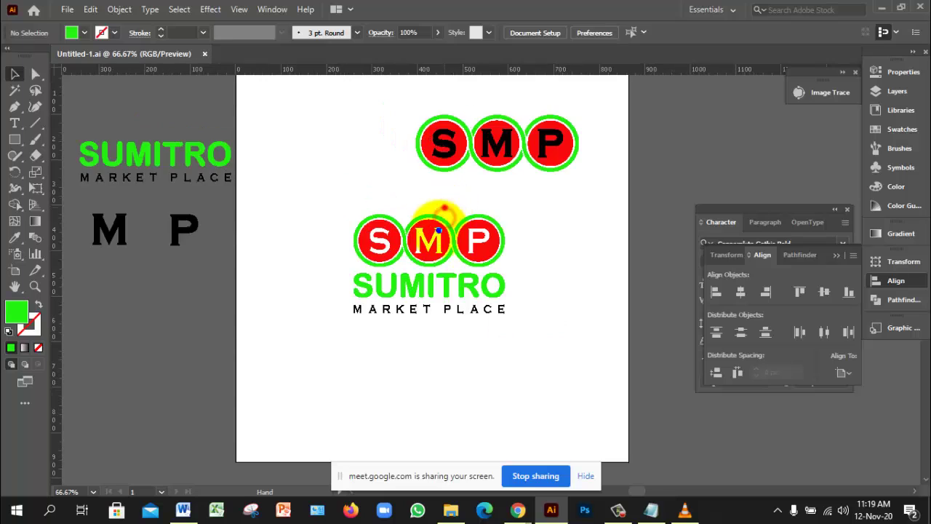
left_click_drag(439, 230, 421, 289)
left_click_drag(342, 266, 473, 320)
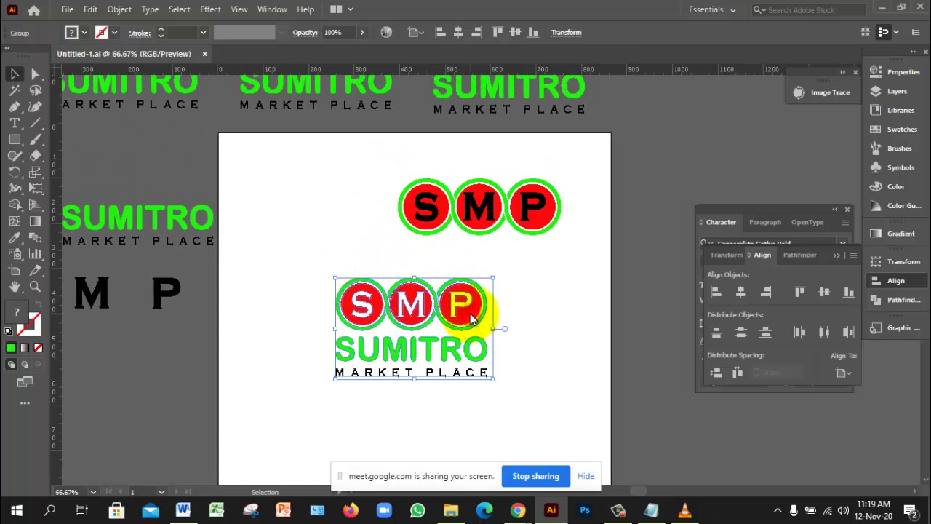
right_click(471, 318)
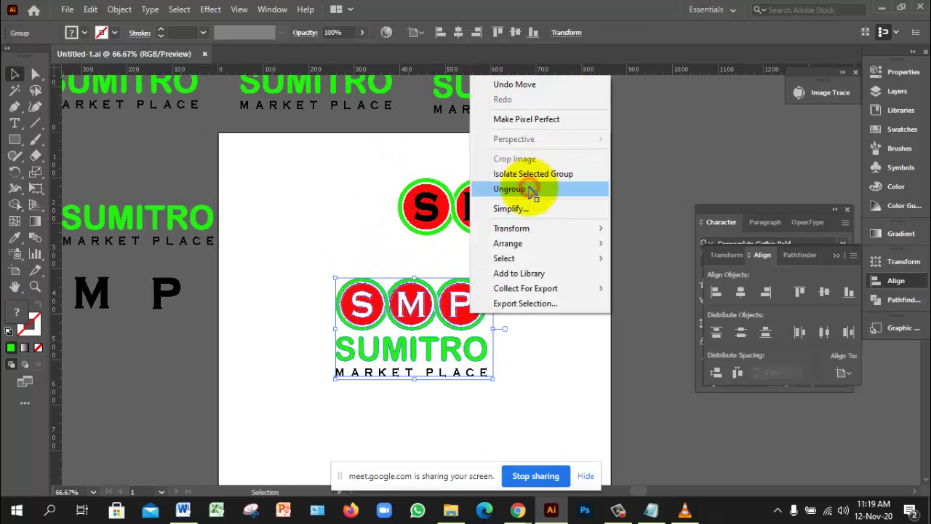
left_click(532, 190)
left_click(575, 349)
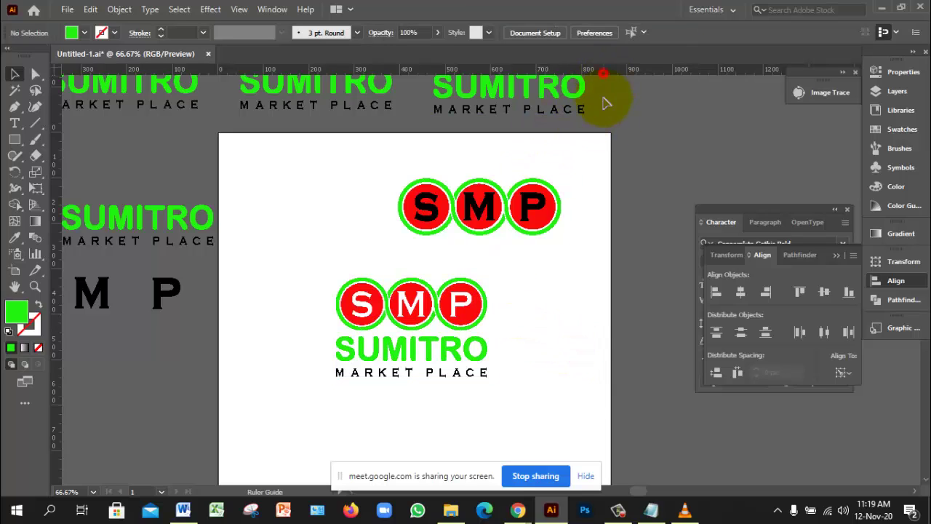
Place a horizontal ruler guide along the lower edge of the ringed circles, between the emblem and the word SUMITRO
left_click_drag(606, 103, 606, 334)
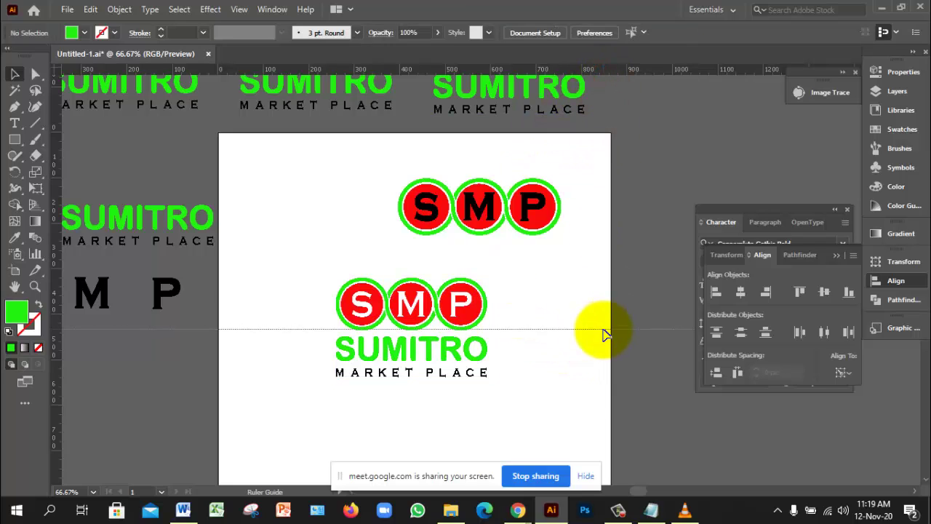
left_click_drag(603, 332, 604, 333)
left_click(513, 322, "ctrl")
left_click(512, 322, "ctrl")
left_click(480, 278, "ctrl")
left_click_drag(325, 156, 571, 266)
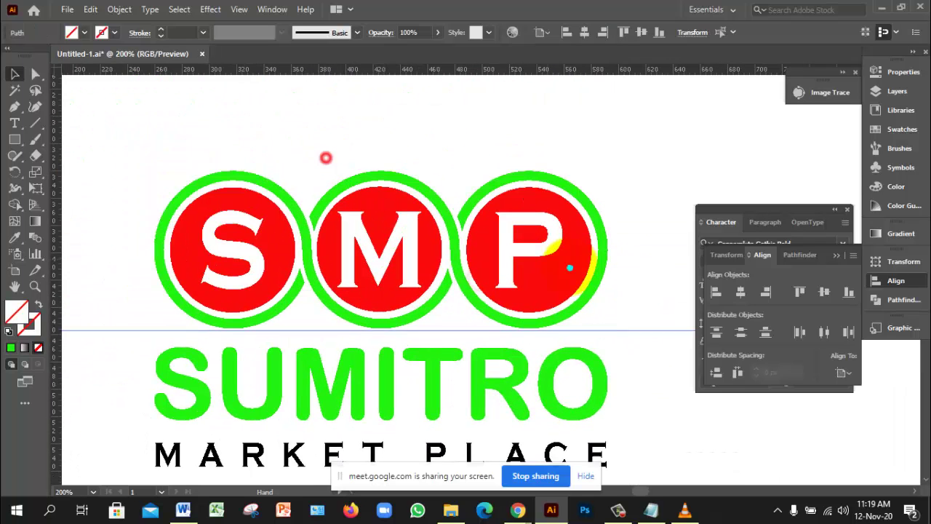
left_click_drag(638, 338, 634, 336)
left_click(638, 251)
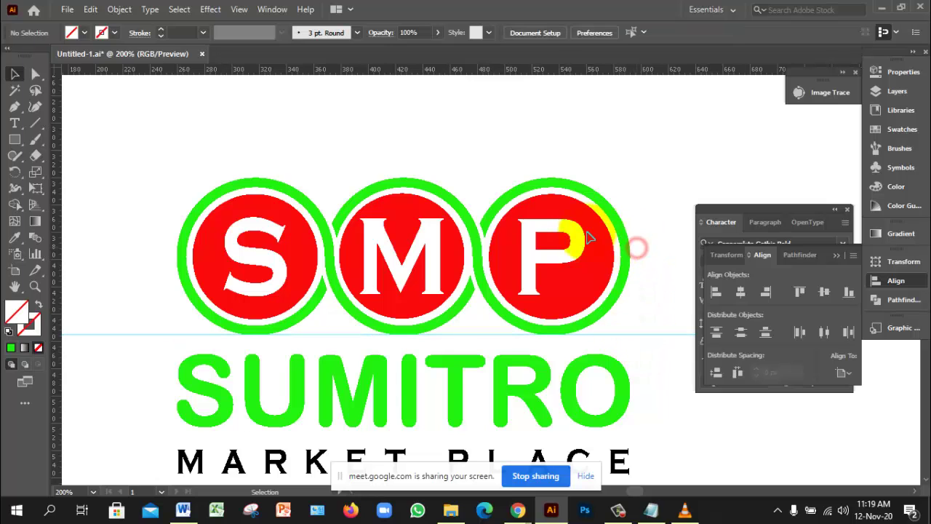
Move the ringed SMP emblem with white letters to the artboard's upper-left corner and group its parts
left_click(505, 291, "ctrl+alt")
left_click(505, 291, "ctrl+alt")
left_click(504, 291, "ctrl+alt")
left_click(504, 291, "ctrl+alt")
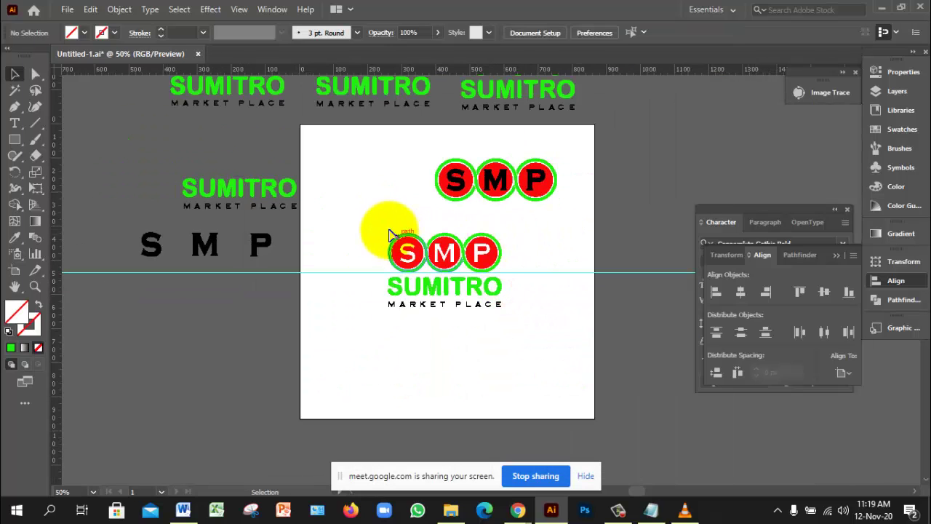
left_click_drag(382, 227, 401, 153)
left_click(380, 172)
left_click(379, 150)
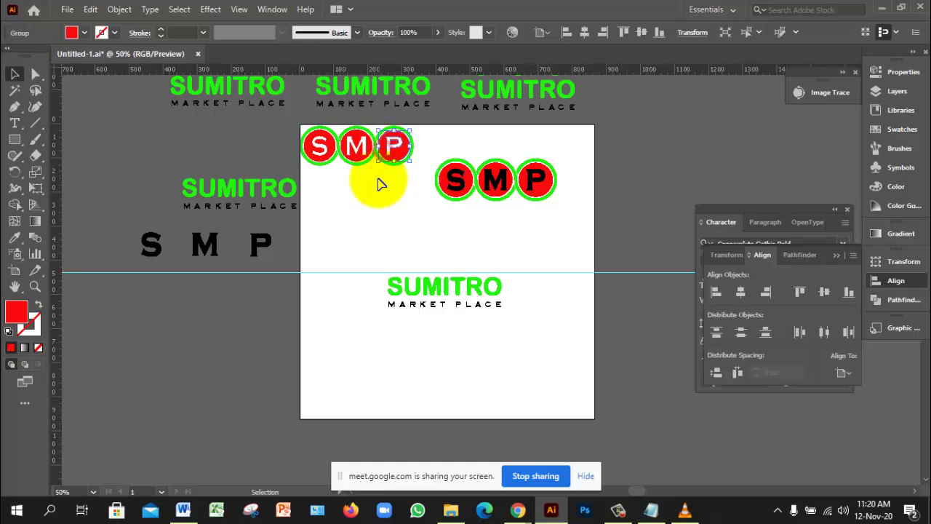
left_click_drag(295, 111, 404, 169)
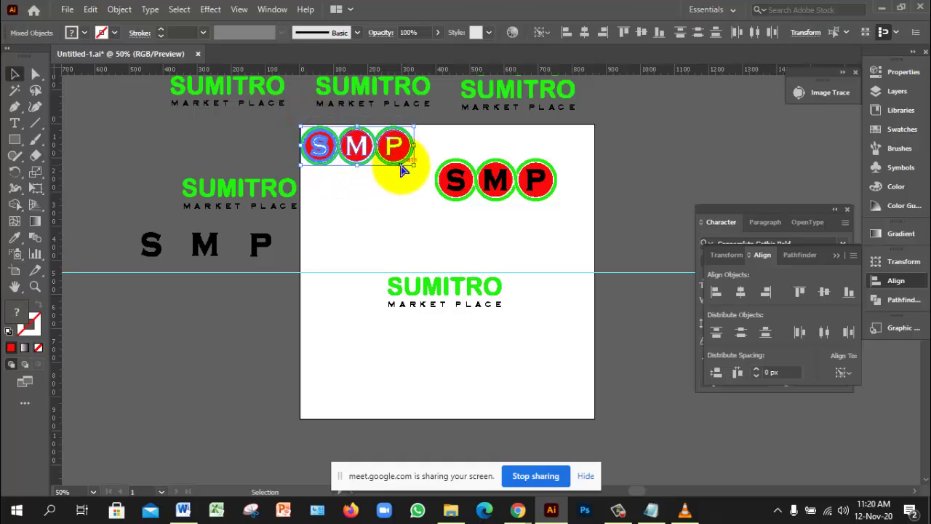
key("a")
key("v")
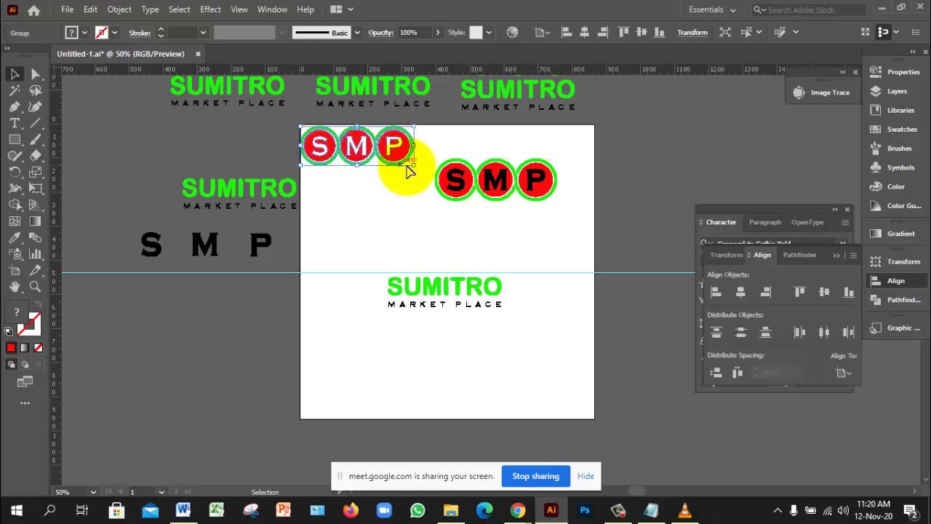
Move the SMP emblem with black letters to the artboard's upper-right corner and deselect it
left_click(458, 216)
left_click_drag(499, 189, 574, 156)
left_click(565, 208)
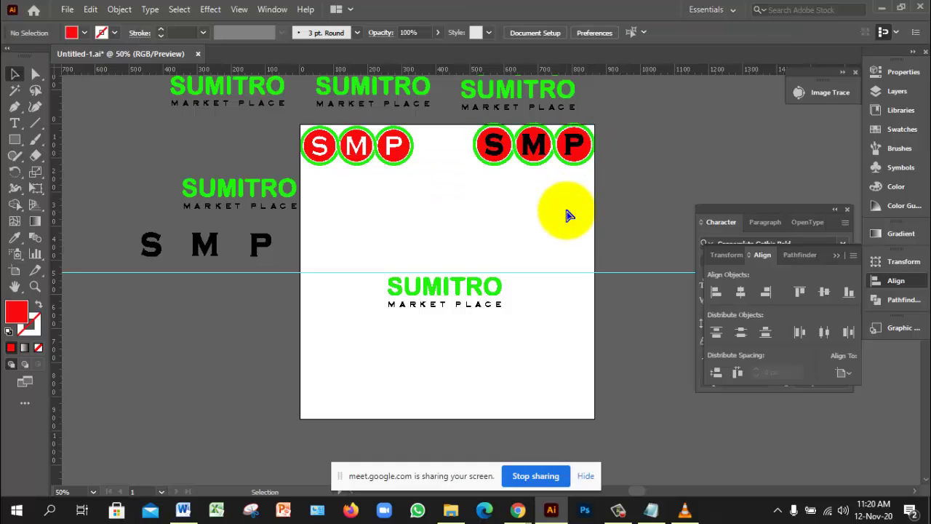
Place two vertical ruler guides, one at the left edge and one at the right edge of the SUMITRO text
key("ctrl+space")
left_click(492, 258)
left_click(486, 278)
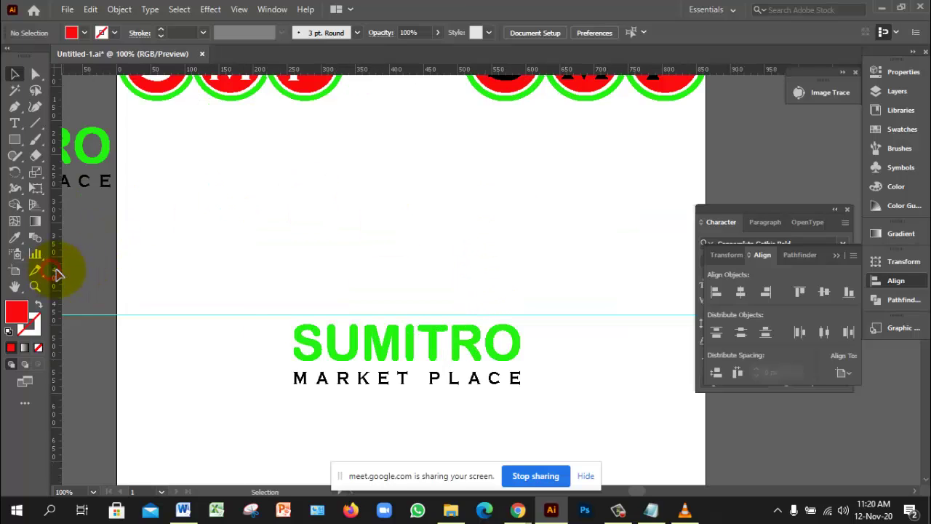
left_click_drag(59, 273, 295, 301)
left_click_drag(58, 283, 521, 364)
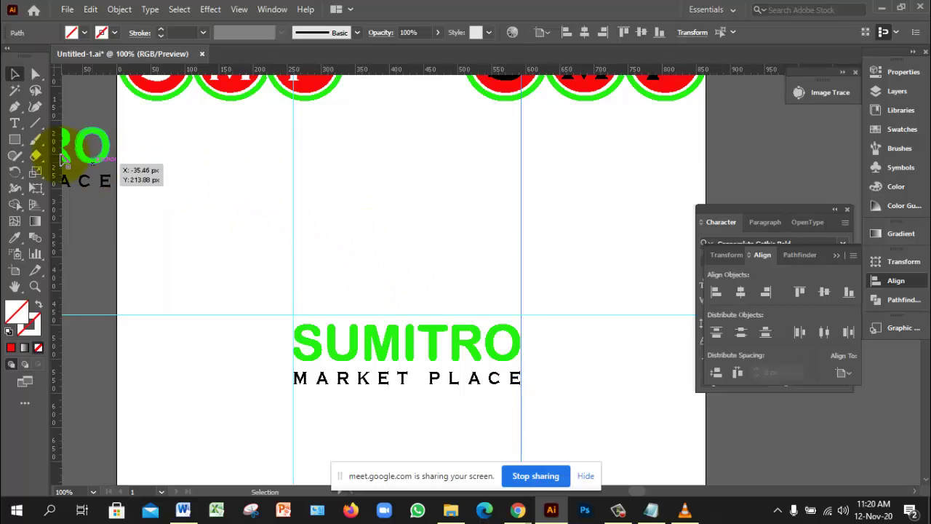
Draw a square above SUMITRO between the vertical guides and fill it with red
left_click_drag(15, 139, 58, 139)
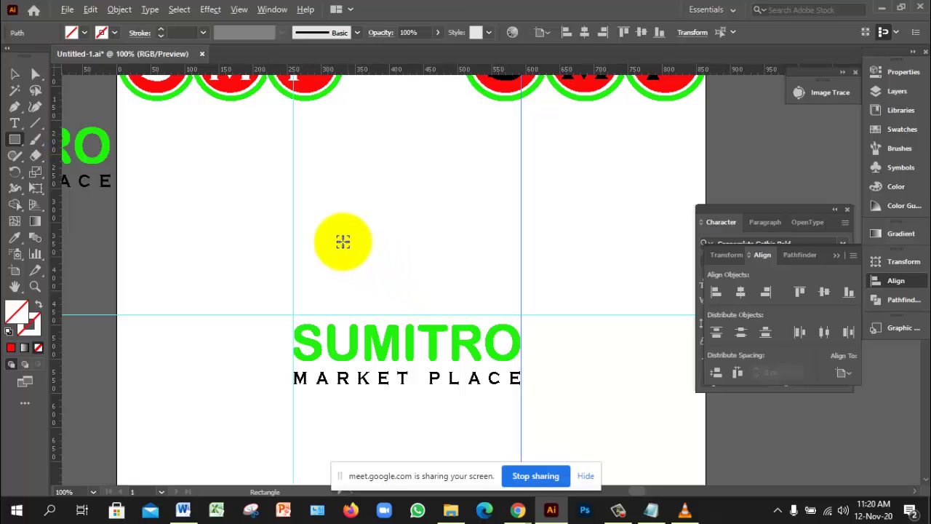
left_click_drag(336, 226, 371, 256)
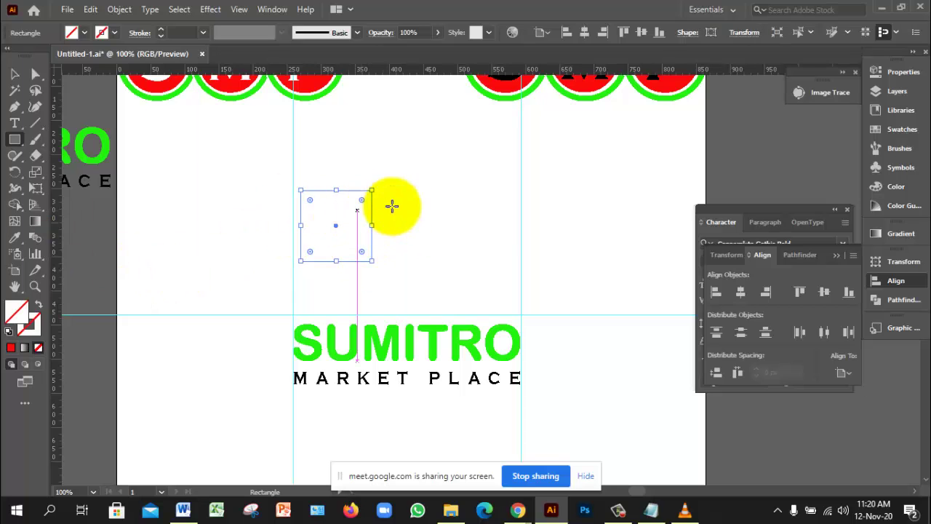
double_click(19, 311)
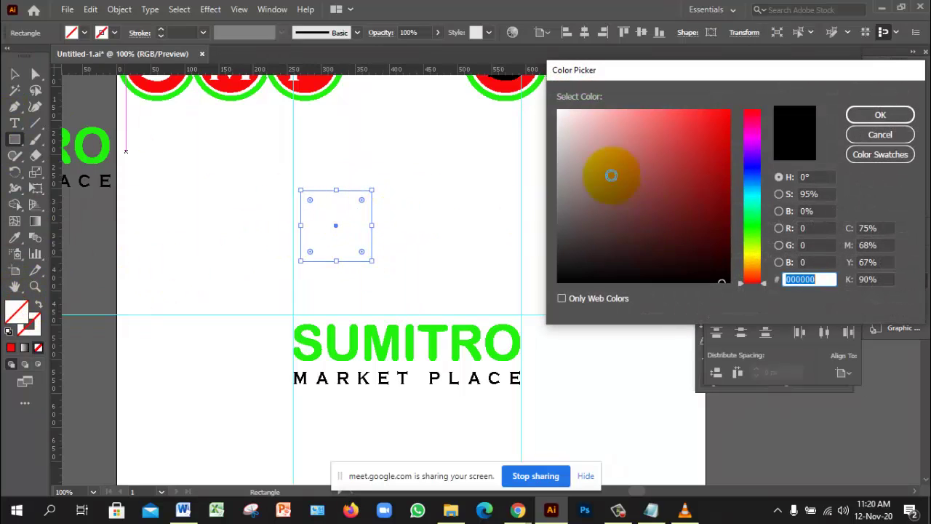
left_click(881, 135)
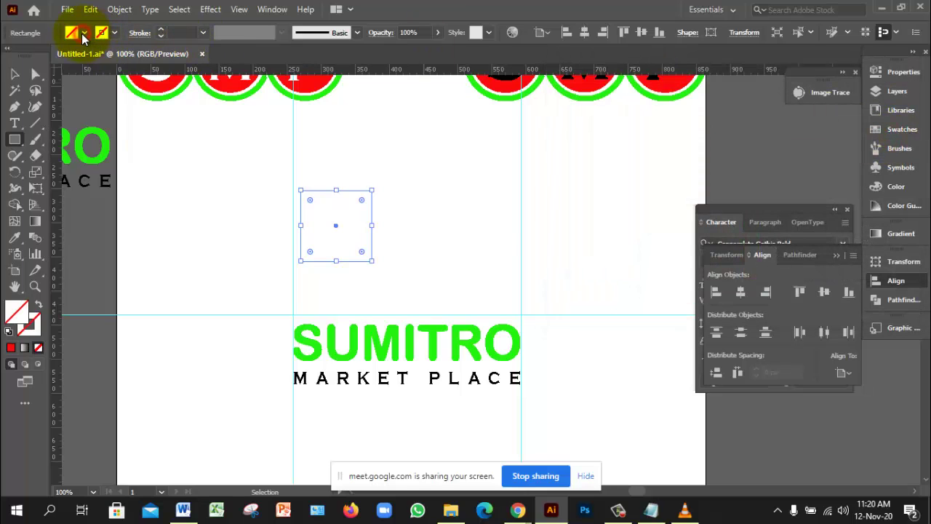
left_click(83, 33)
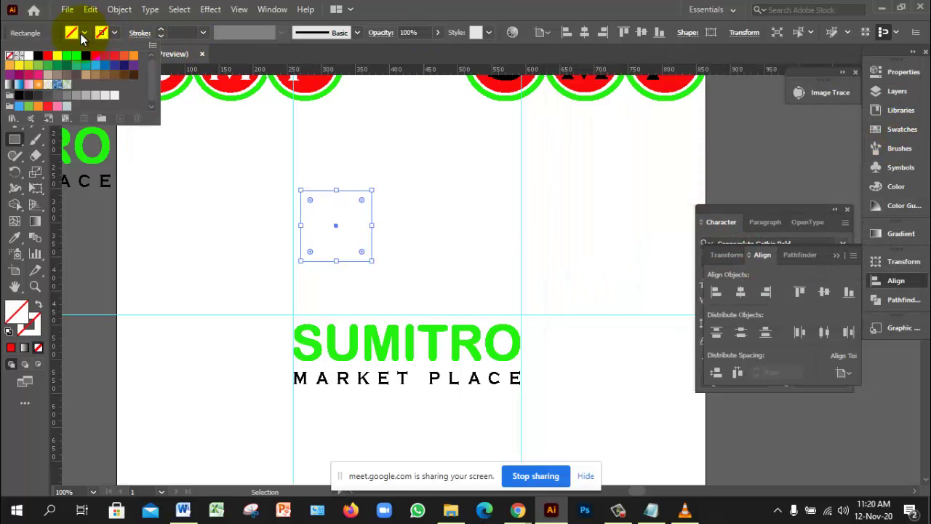
left_click(47, 56)
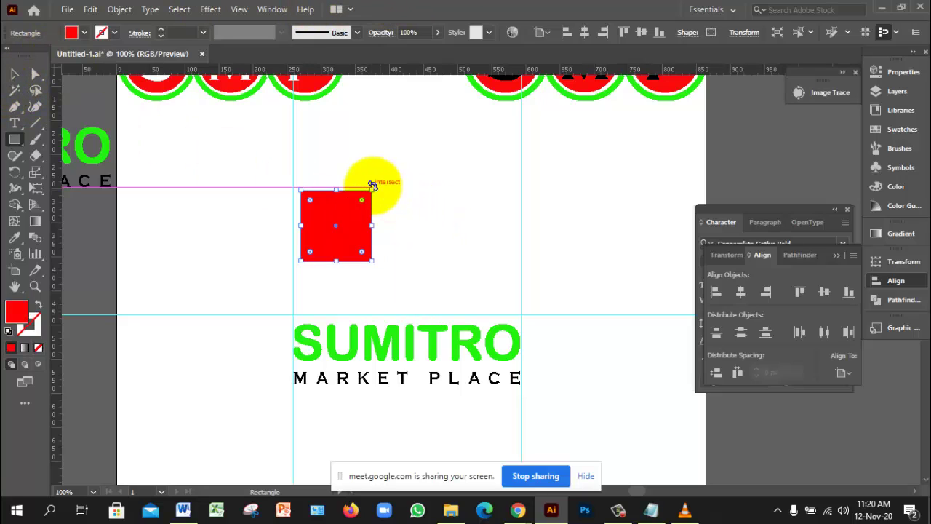
Rotate the red square into a diamond, scale it down and place it above SUMITRO against the left vertical guide
left_click_drag(371, 184, 393, 215)
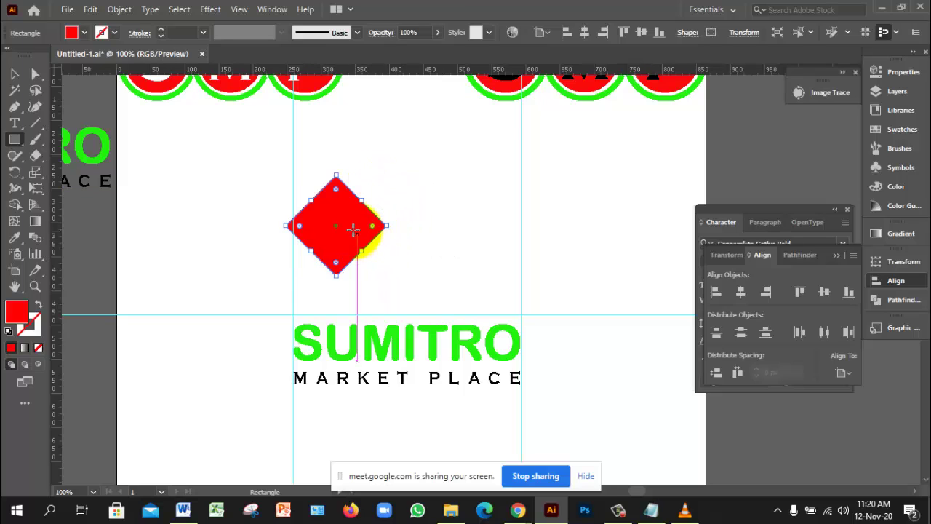
left_click(15, 73)
left_click_drag(339, 235, 347, 279)
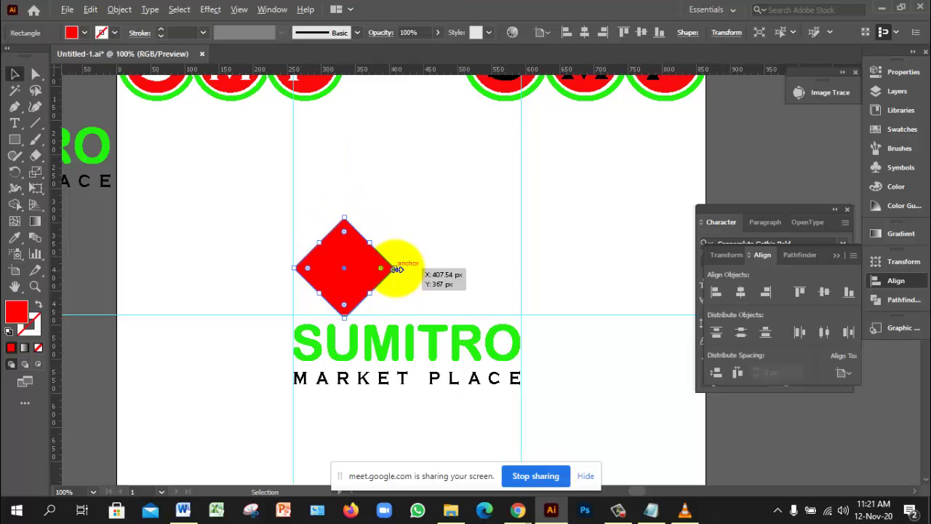
left_click_drag(397, 269, 348, 284)
Copy the red diamond twice to form a row above SUMITRO and distribute the three horizontally with 0 px spacing from the middle one
left_click_drag(344, 282, 422, 285)
left_click(426, 210)
left_click_drag(332, 230, 488, 308)
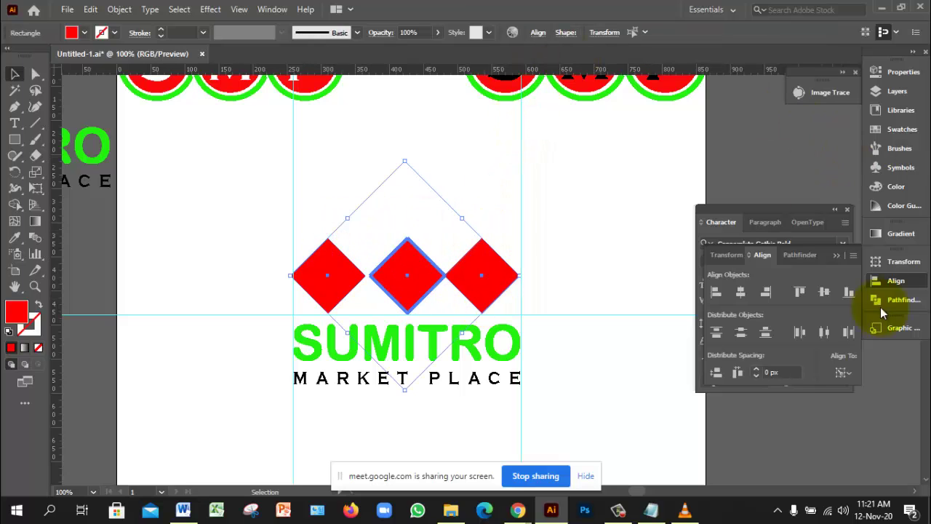
left_click(900, 282)
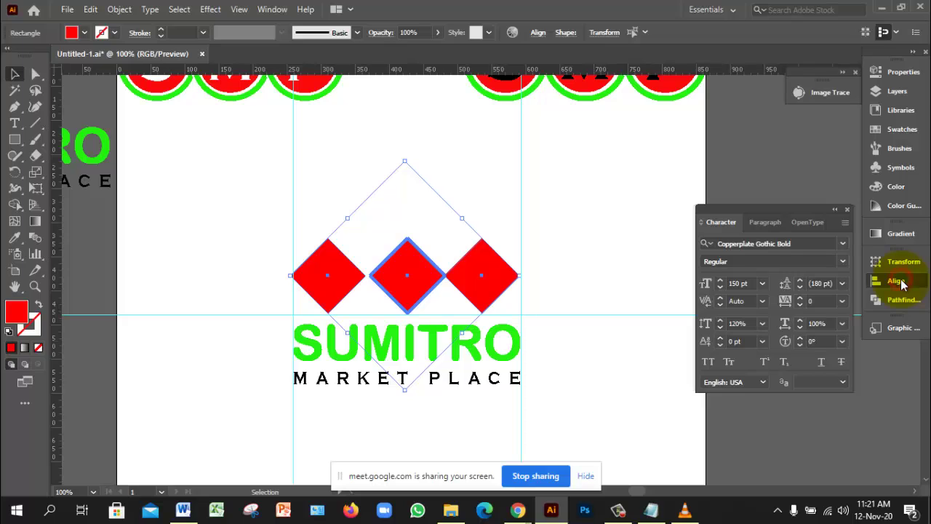
left_click(901, 282)
left_click(738, 373)
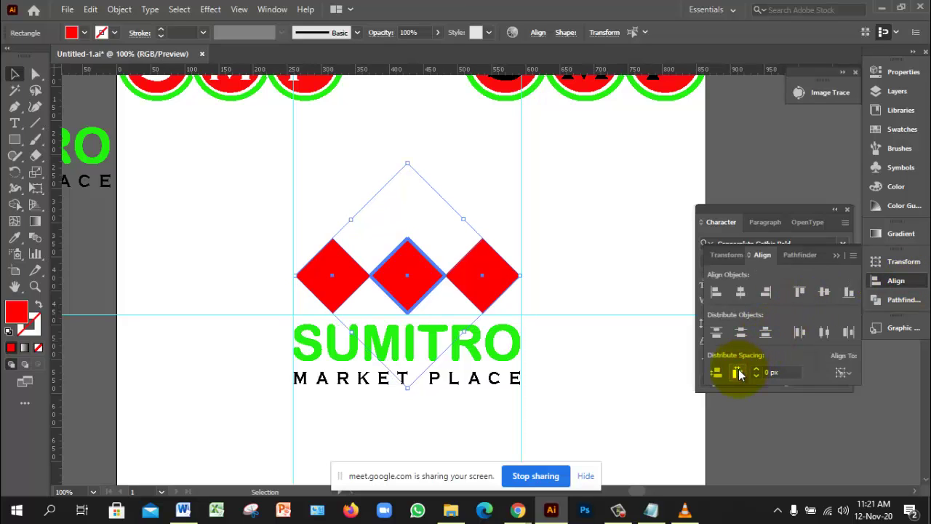
left_click(553, 268)
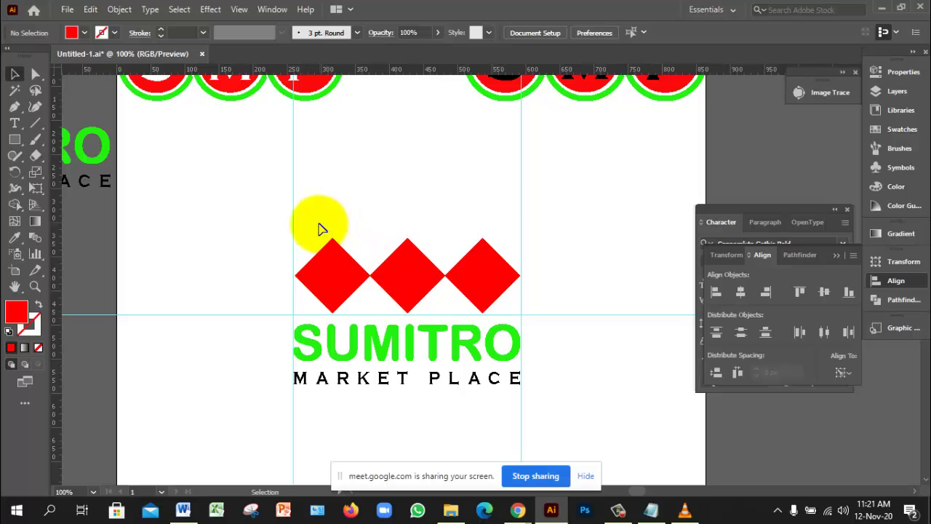
Scale the three red diamonds down slightly and place the outer two against the left and right vertical guides
left_click_drag(320, 223, 491, 302)
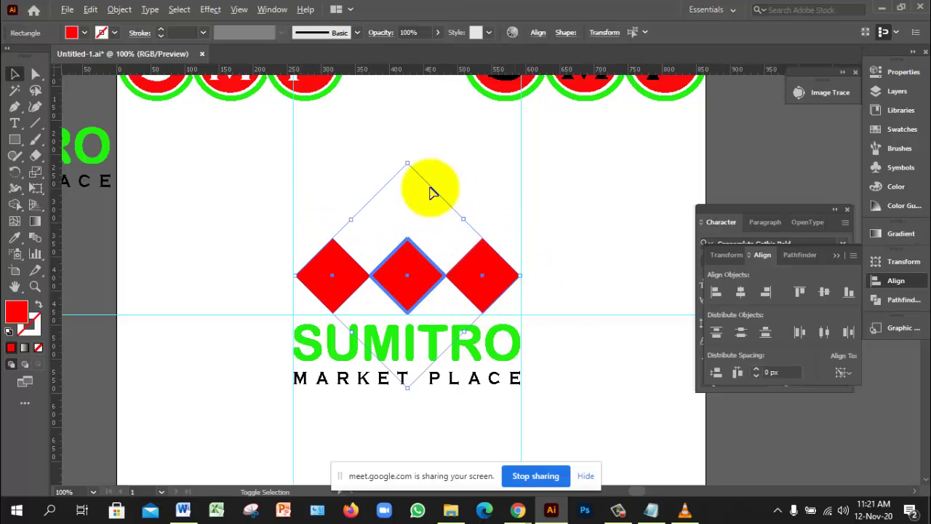
left_click_drag(408, 161, 408, 171)
left_click(468, 182)
left_click(345, 287)
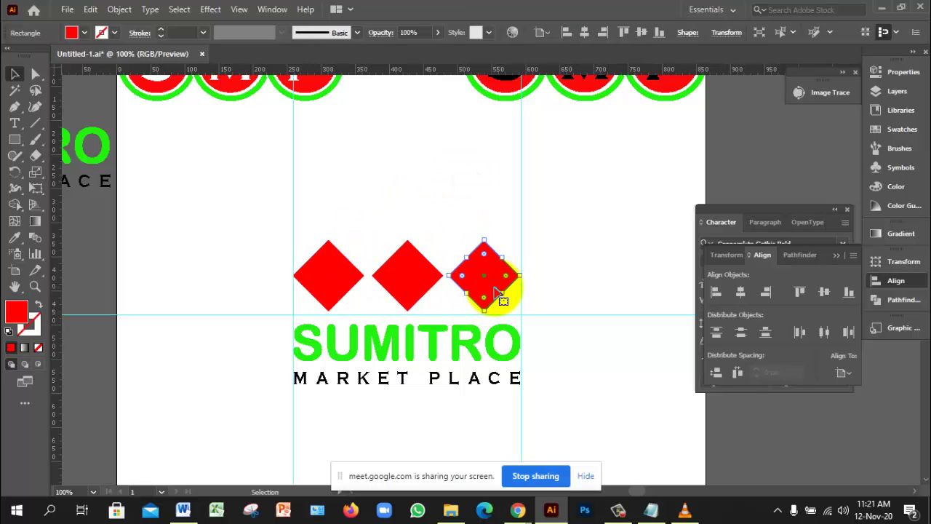
left_click(442, 201)
Try distributing the three diamonds horizontally with 0 px spacing from the middle one, and undo it
left_click_drag(325, 222, 454, 288)
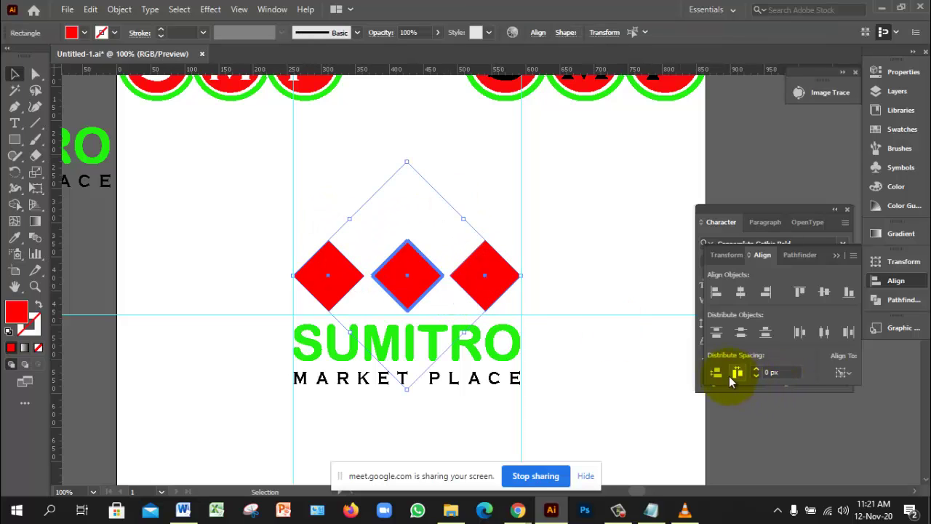
left_click(736, 374)
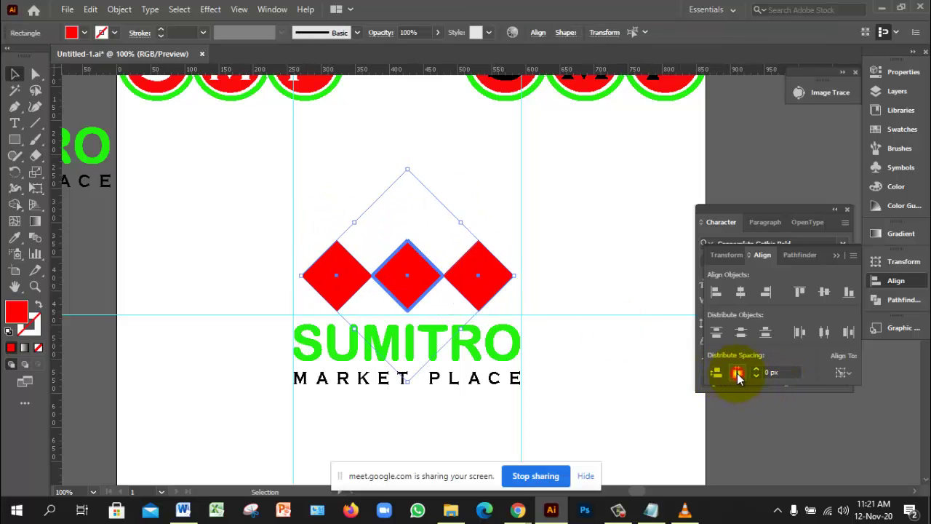
key("ctrl+z")
left_click(554, 284)
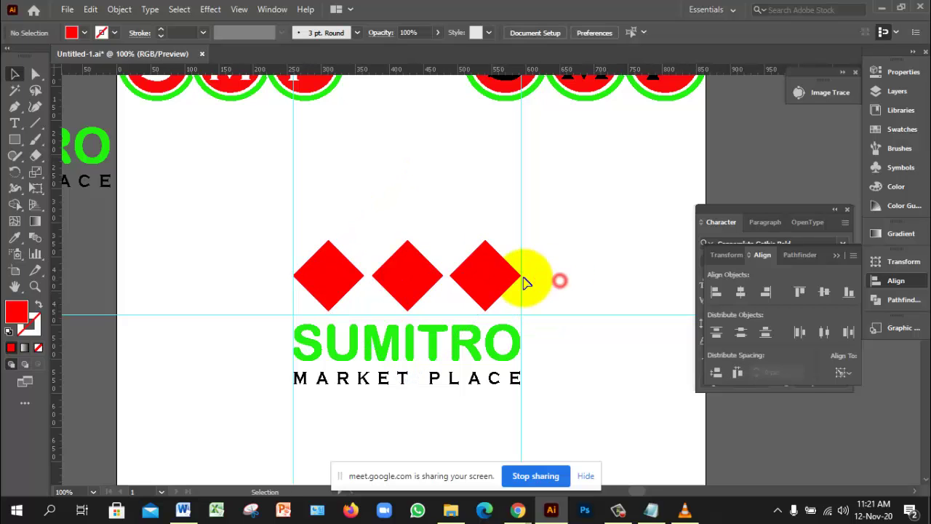
Mark the gap between the left and middle diamonds with two vertical guides and shift them to the right-hand gap for comparison
left_click(409, 273)
left_click(489, 282)
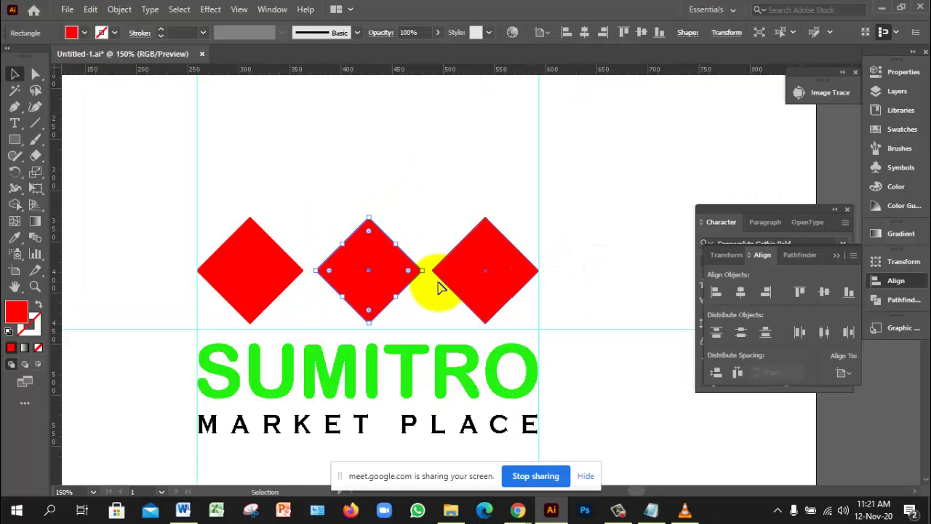
left_click_drag(58, 280, 303, 291)
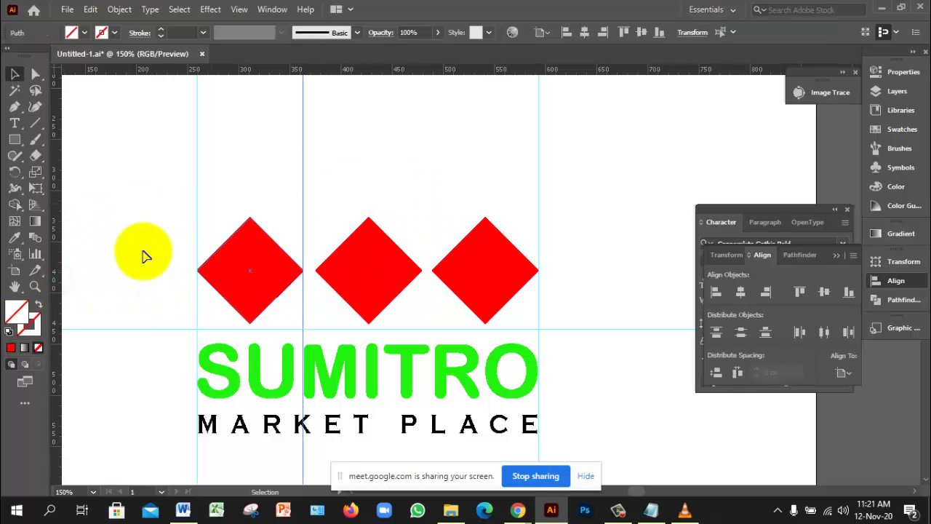
left_click_drag(56, 267, 316, 325)
left_click_drag(251, 166, 435, 209)
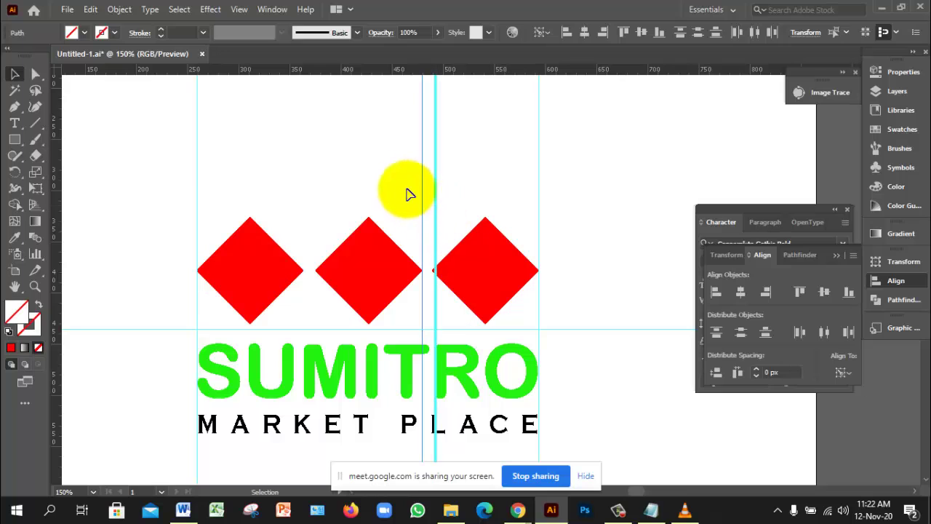
left_click(468, 198)
Move the black letter M from beside the artboard onto the middle diamond and bring it to the front
key("ctrl+minus")
key("ctrl+minus")
key("ctrl+minus")
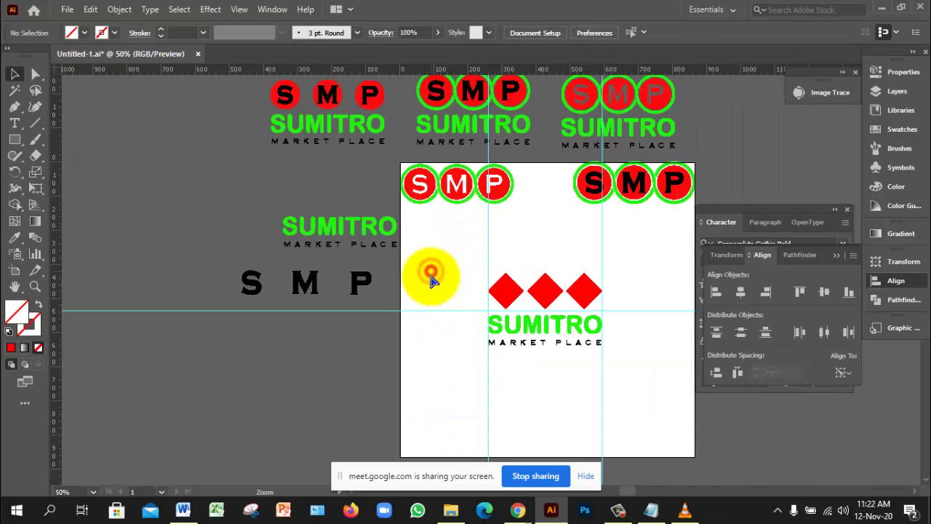
left_click_drag(431, 275, 191, 216)
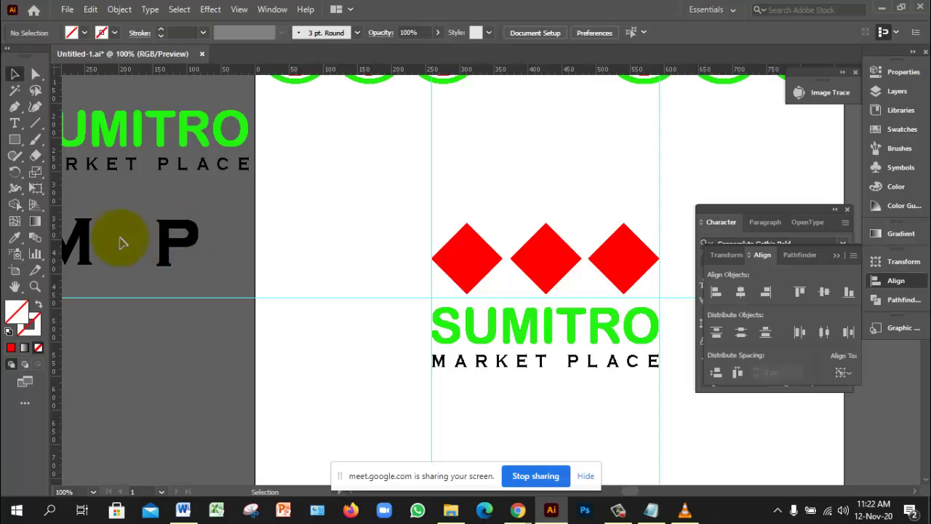
left_click_drag(87, 244, 567, 267)
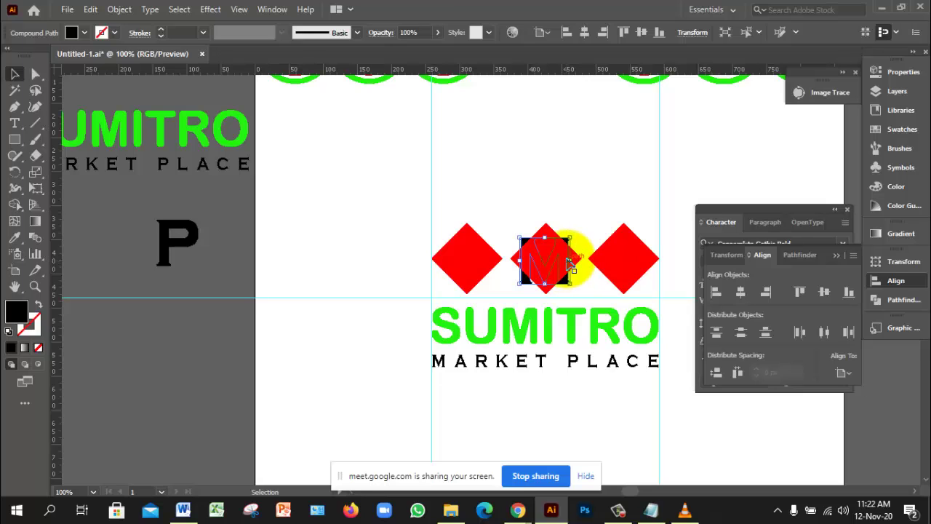
right_click(563, 255)
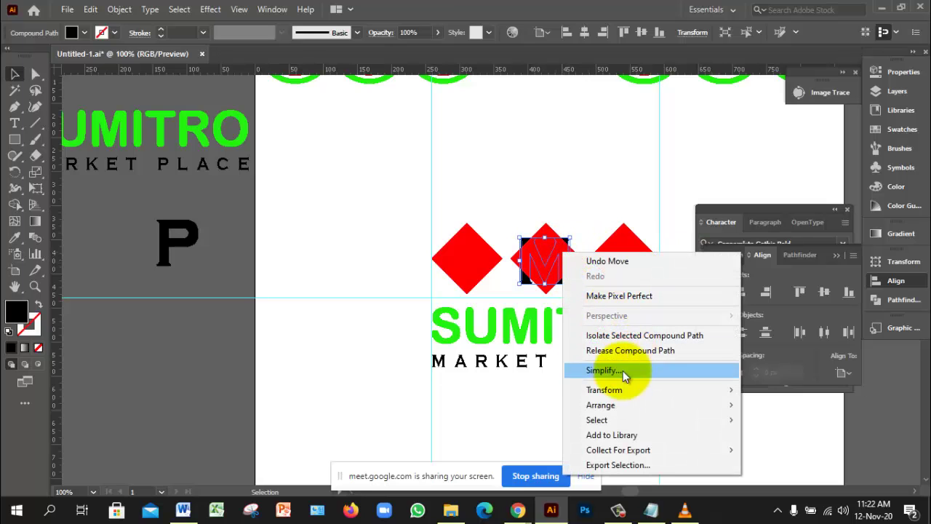
mouse_move(622, 410)
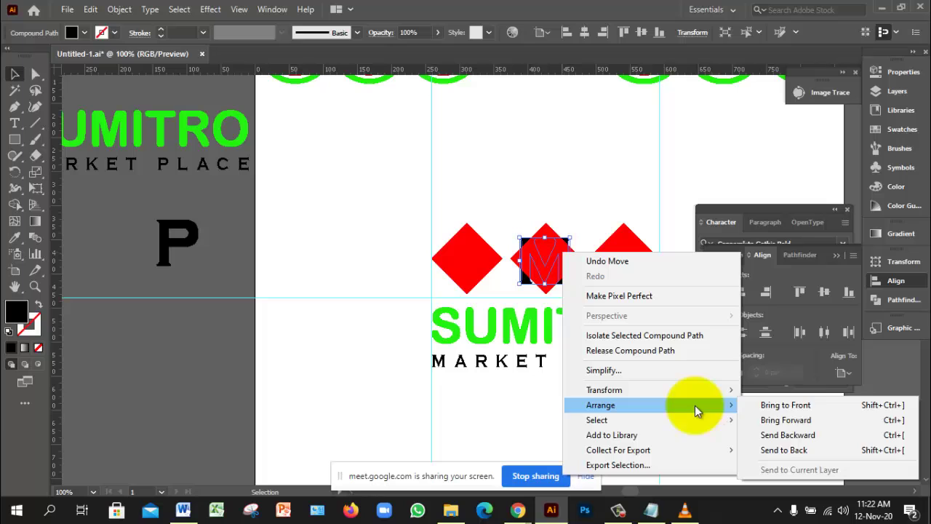
left_click(799, 408)
left_click(573, 205)
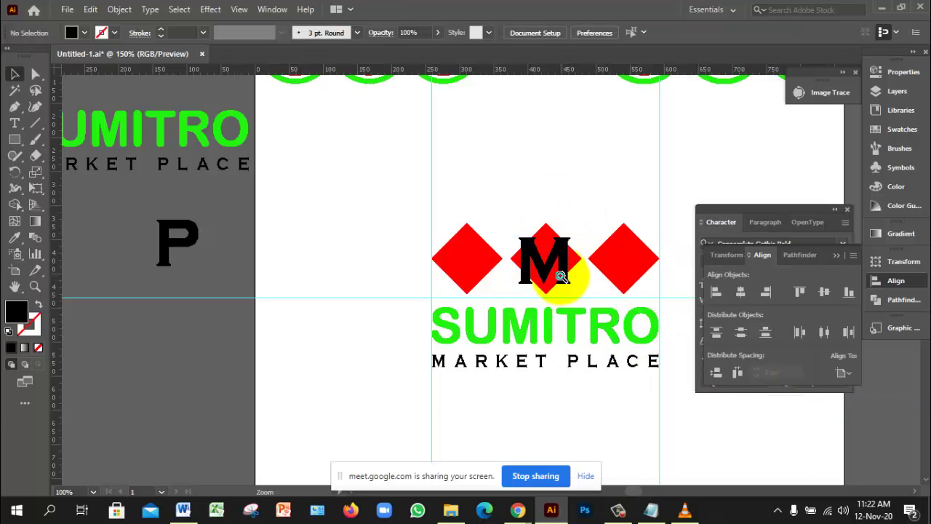
Scale the letter M down to fit inside the middle red diamond
key("ctrl+=")
left_click(413, 251)
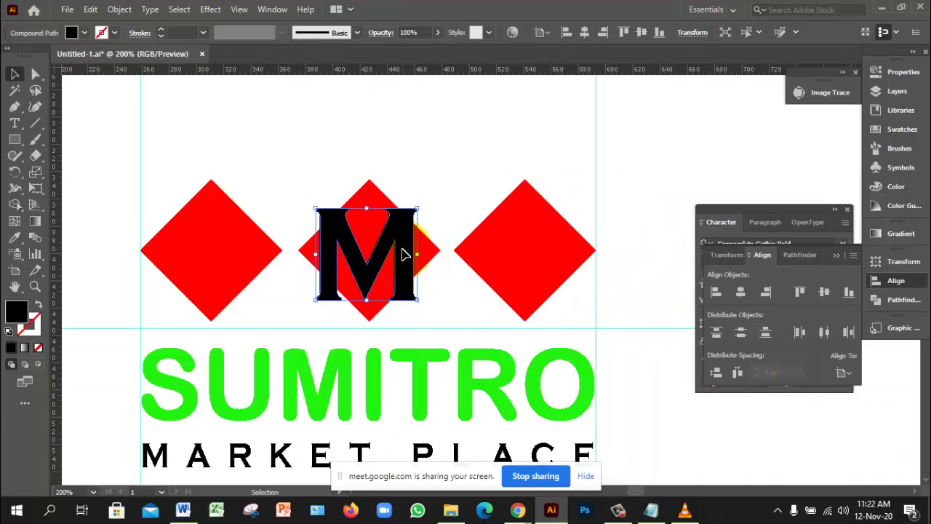
left_click_drag(419, 304, 402, 295)
left_click(435, 306)
Centre the M horizontally and vertically on the middle diamond, using the diamond as the key object
left_click_drag(333, 204, 387, 268)
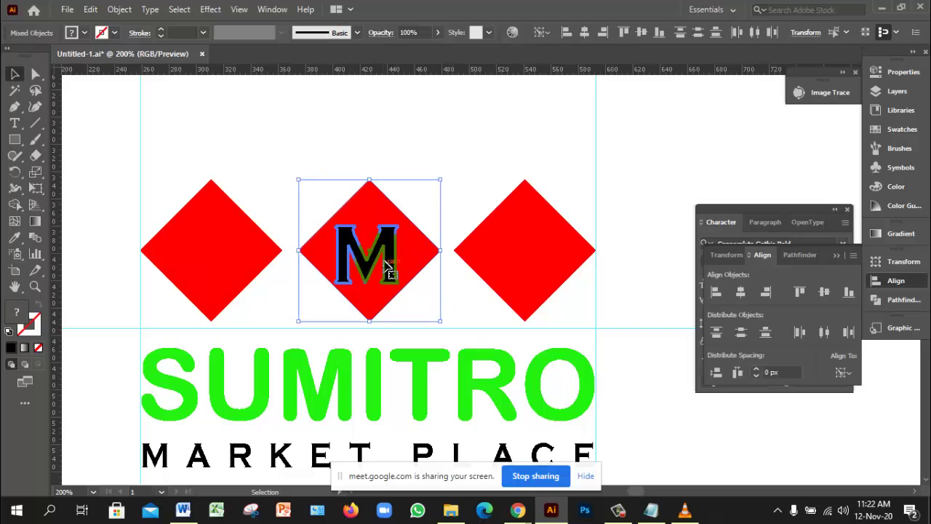
left_click(540, 32)
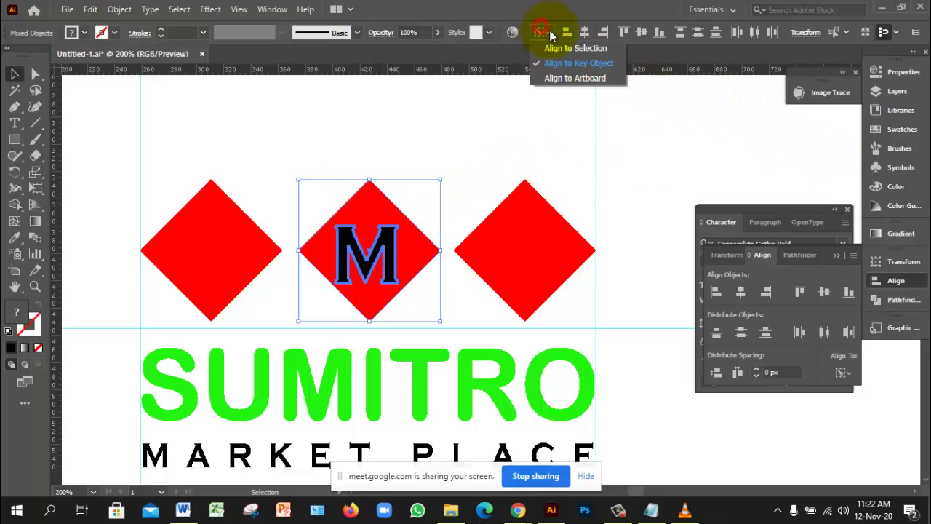
left_click(379, 210)
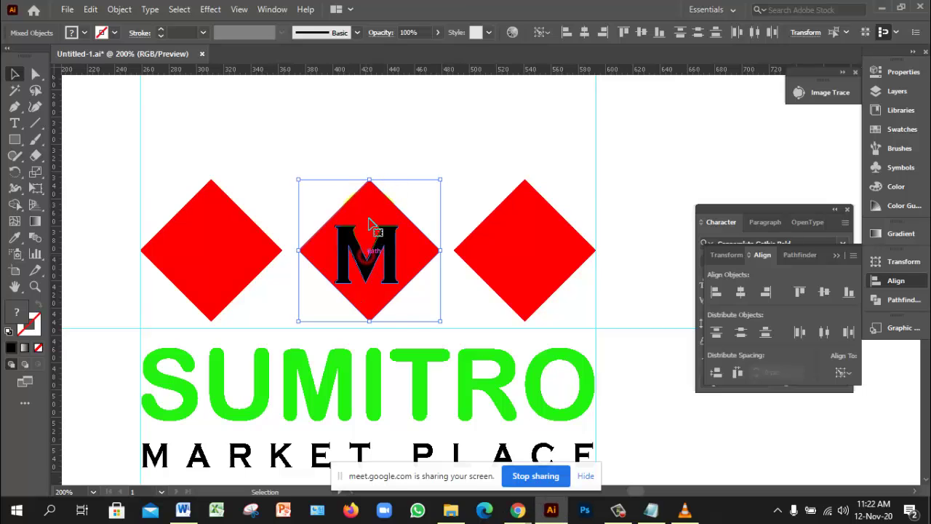
left_click(368, 188)
left_click(582, 34)
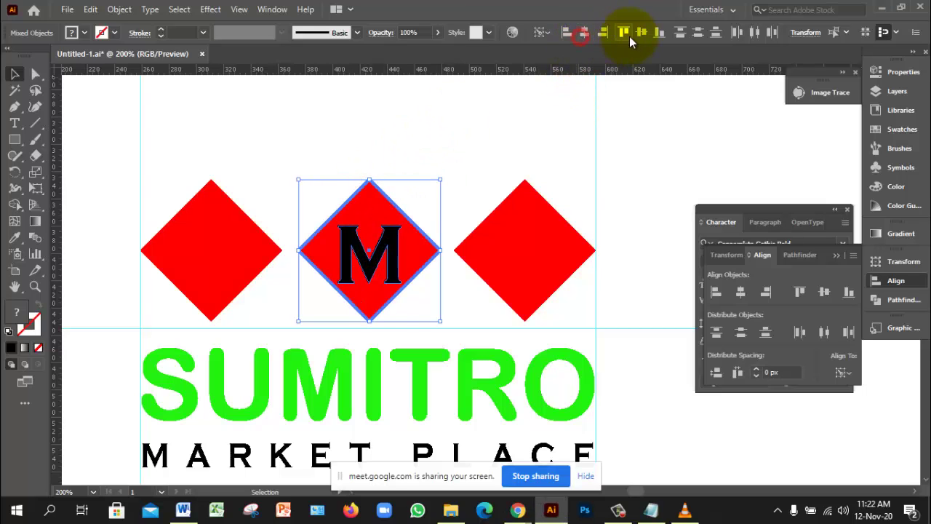
left_click(639, 34)
left_click(464, 167)
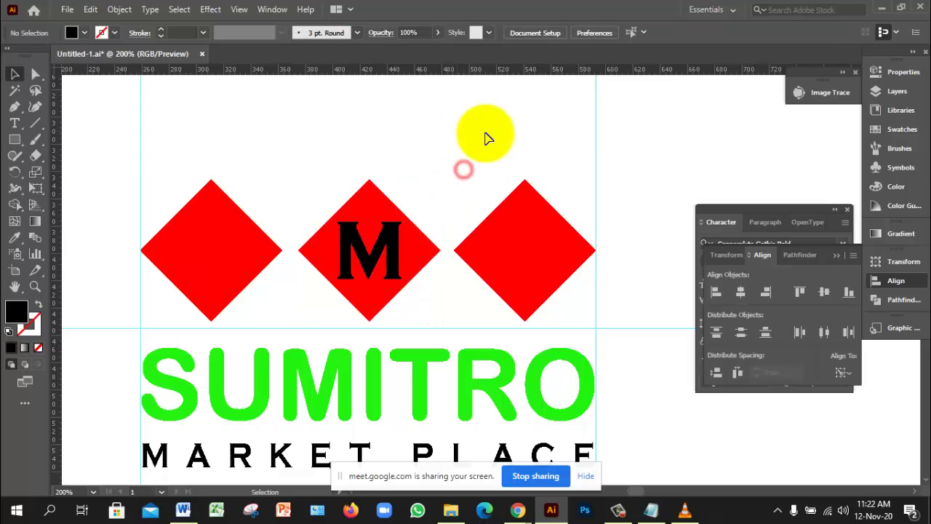
Undo the centring, scaling, stacking change and move of the letter M
scroll(453, 224, "down", 2)
left_click_drag(458, 260, 592, 223)
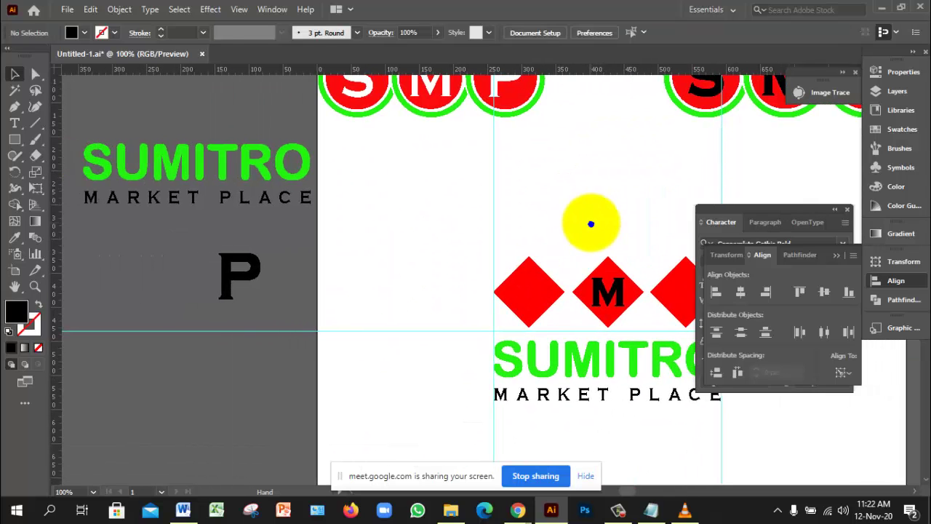
left_click(616, 304)
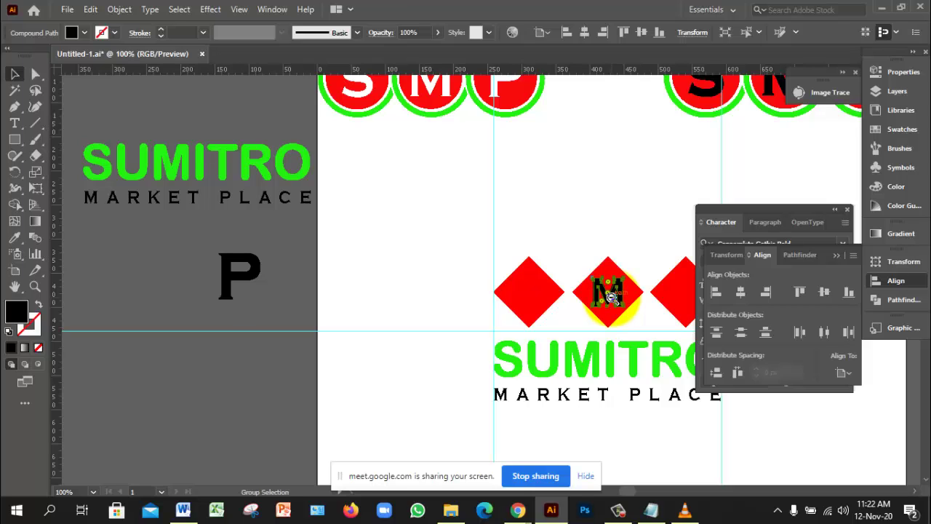
key("ctrl+z")
key("ctrl+z")
key("ctrl+z")
key("ctrl+z")
key("ctrl+z")
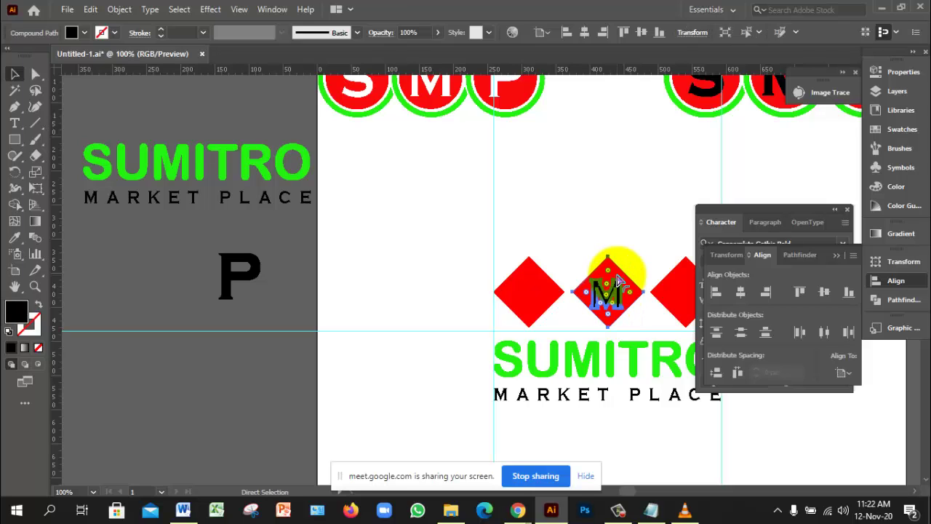
key("ctrl+z")
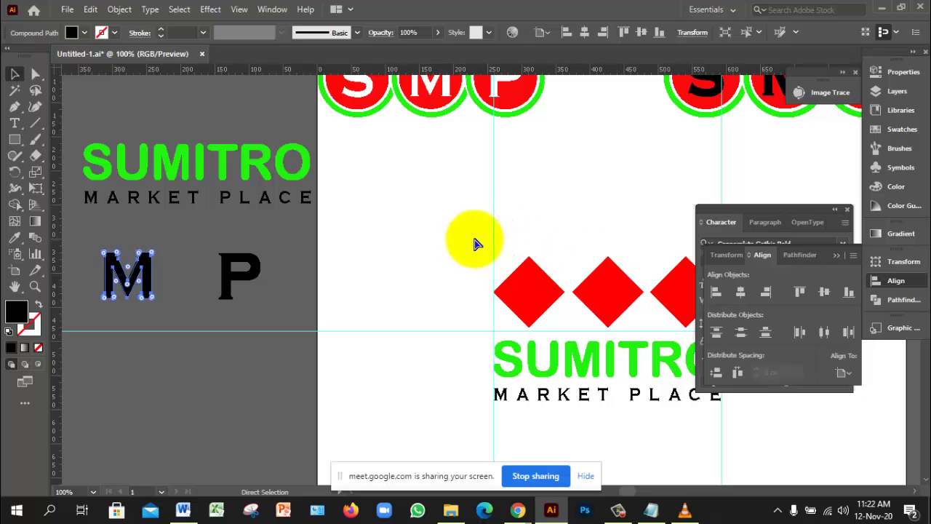
Select the black letters S, M and P beside the artboard and move them together above the three diamonds
key("ctrl+minus")
left_click(200, 308, "shift")
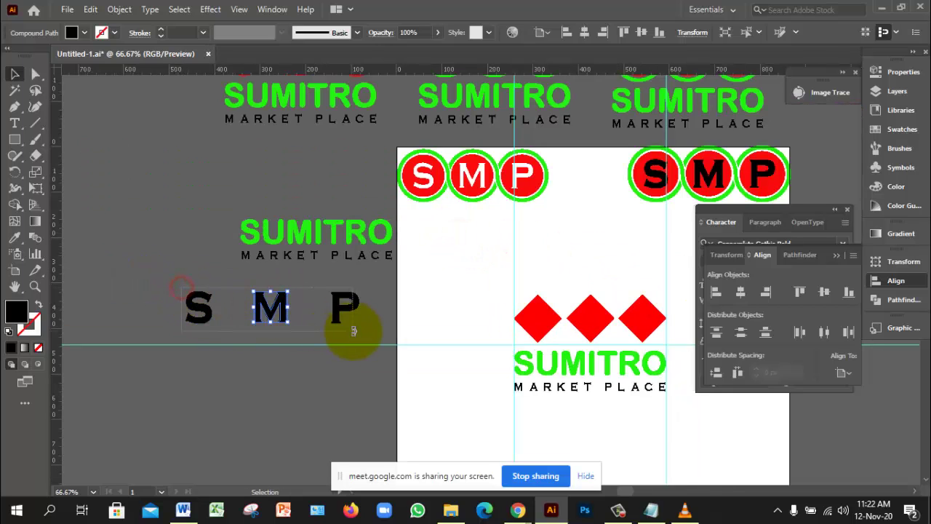
left_click(347, 313, "shift")
left_click_drag(341, 313, 645, 273)
left_click(613, 291)
left_click(538, 276)
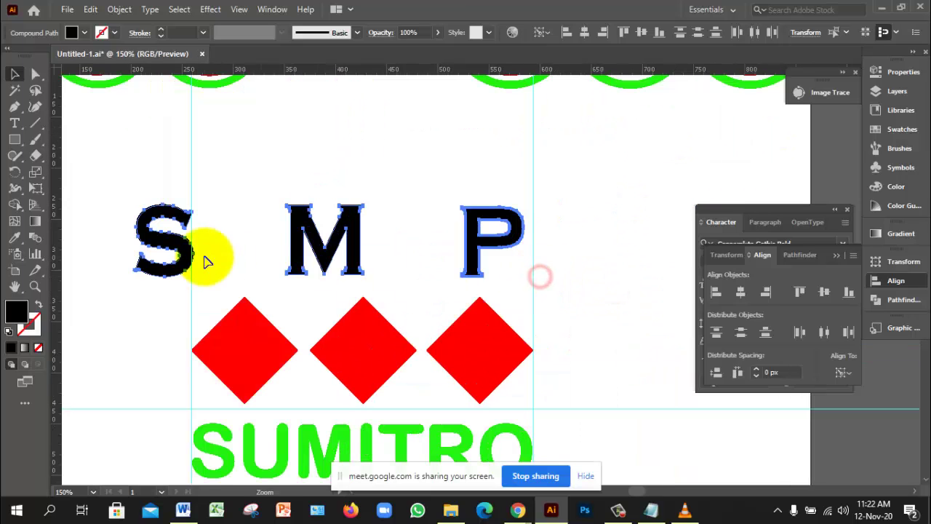
Move the S and P close beside the M and scale the three letters down together to suit the diamonds
left_click(222, 242)
left_click_drag(176, 249, 256, 251)
left_click_drag(495, 254, 395, 249)
left_click(445, 270)
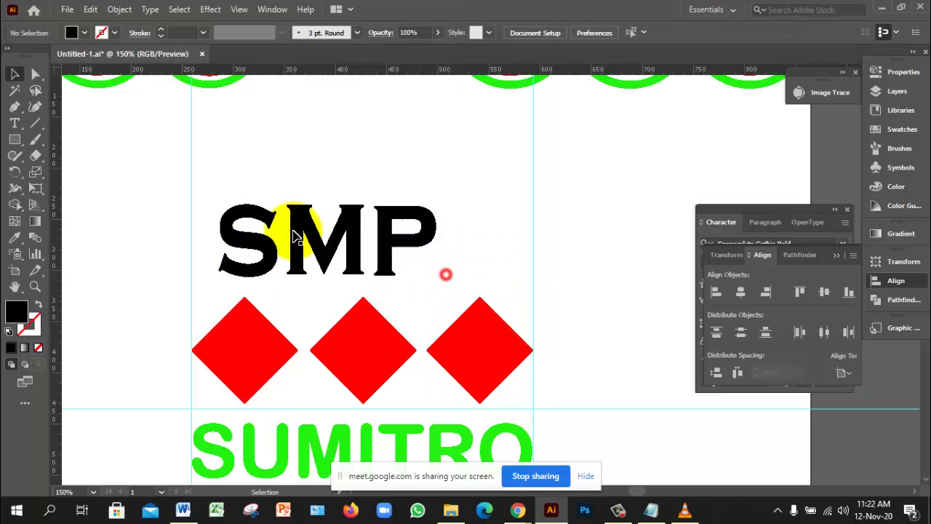
left_click_drag(242, 182, 369, 355)
left_click(503, 279)
Place the reduced letter M over the middle red diamond and bring it to the front
left_click(393, 252)
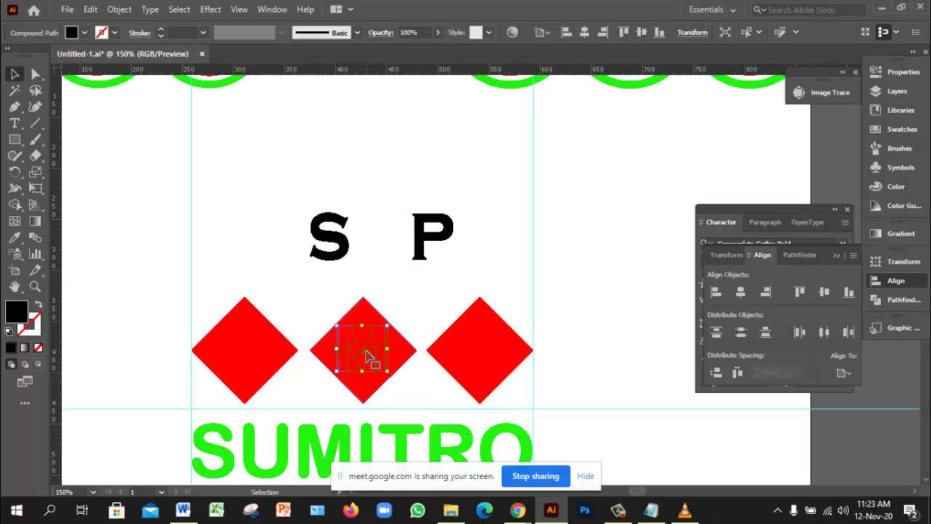
right_click(368, 349)
mouse_move(416, 283)
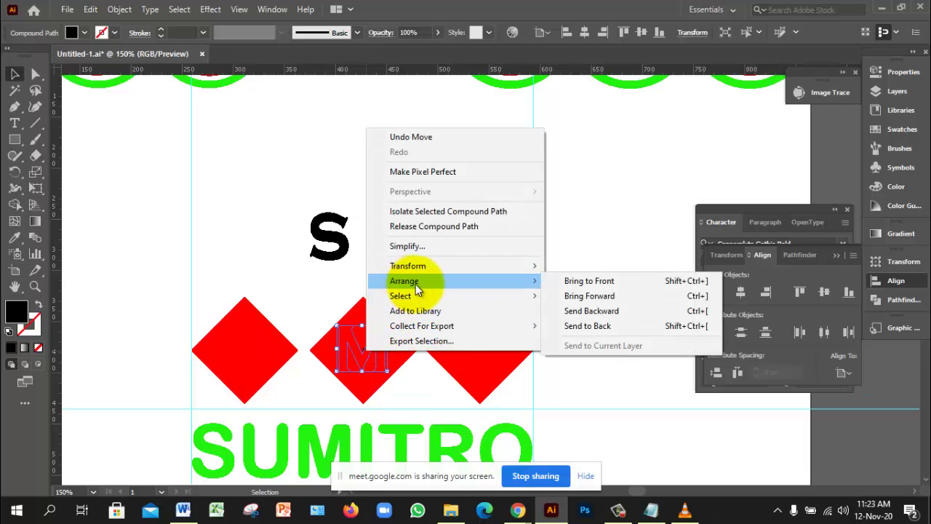
left_click(602, 284)
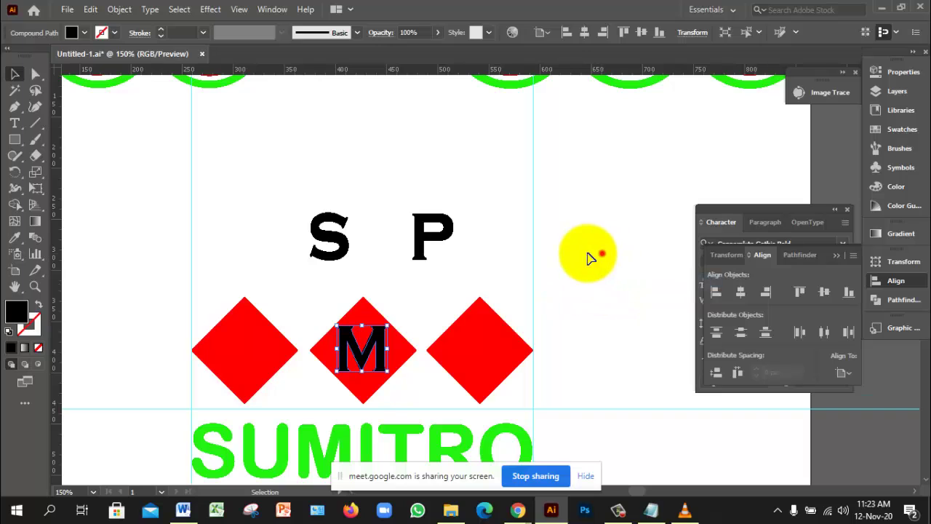
left_click(597, 255)
Align the M to the horizontal and vertical centre of the middle diamond, with the diamond as key object
left_click_drag(344, 299, 391, 359)
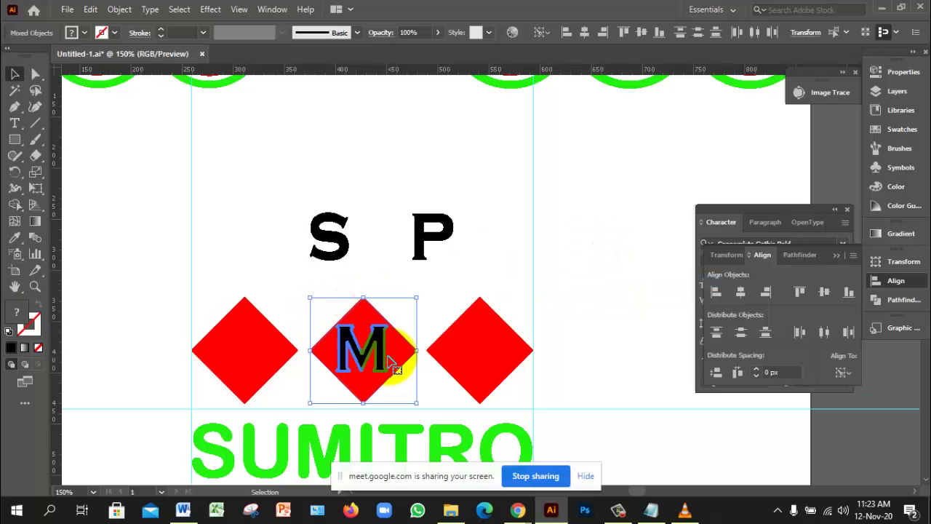
left_click(544, 32)
left_click(349, 337)
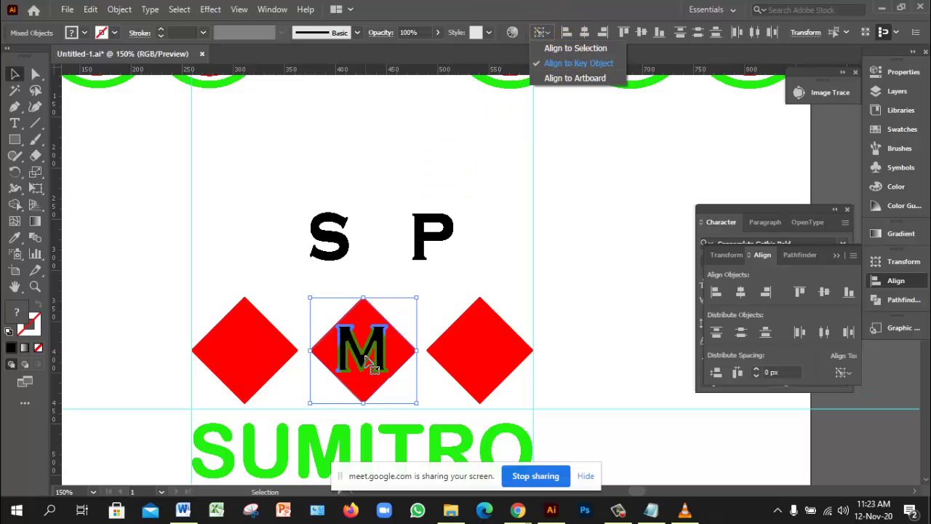
left_click(373, 317)
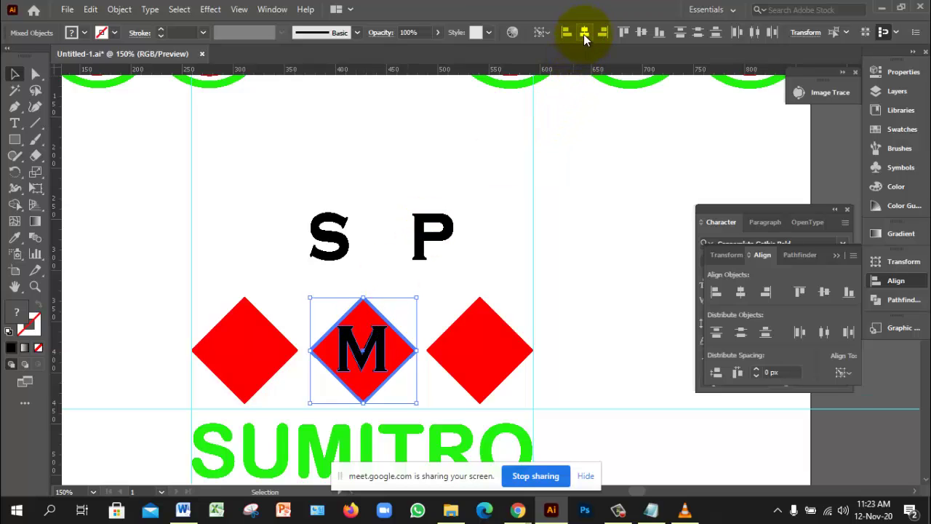
left_click(584, 33)
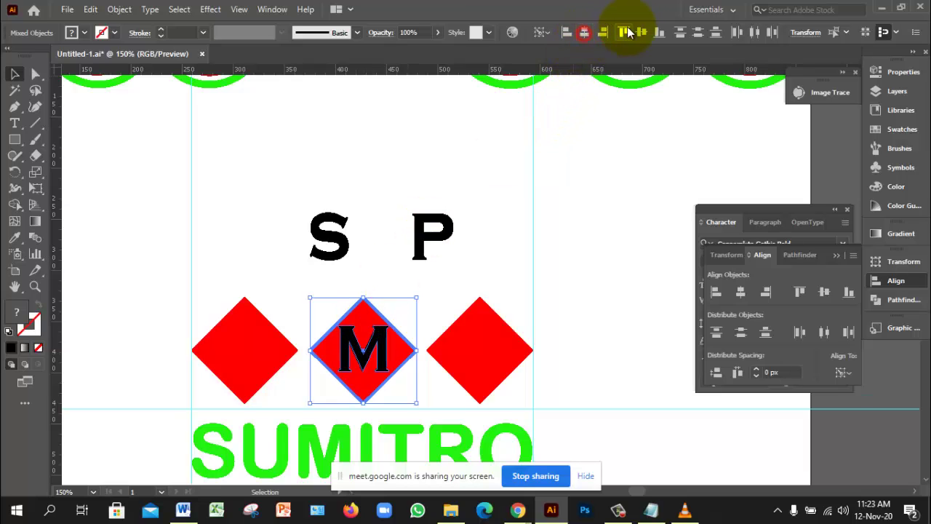
left_click(520, 190)
Place the black letter S over the first red diamond and bring it to the front
left_click(321, 232)
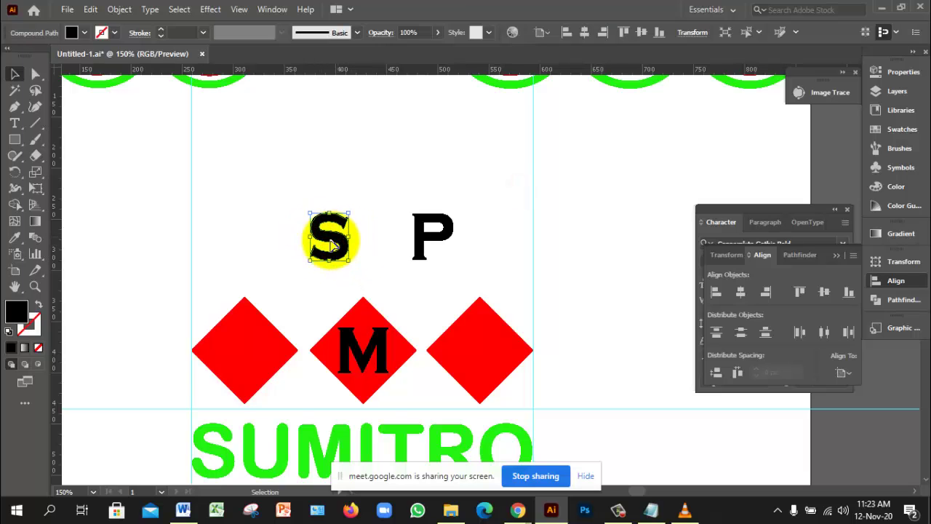
left_click_drag(331, 245, 246, 353)
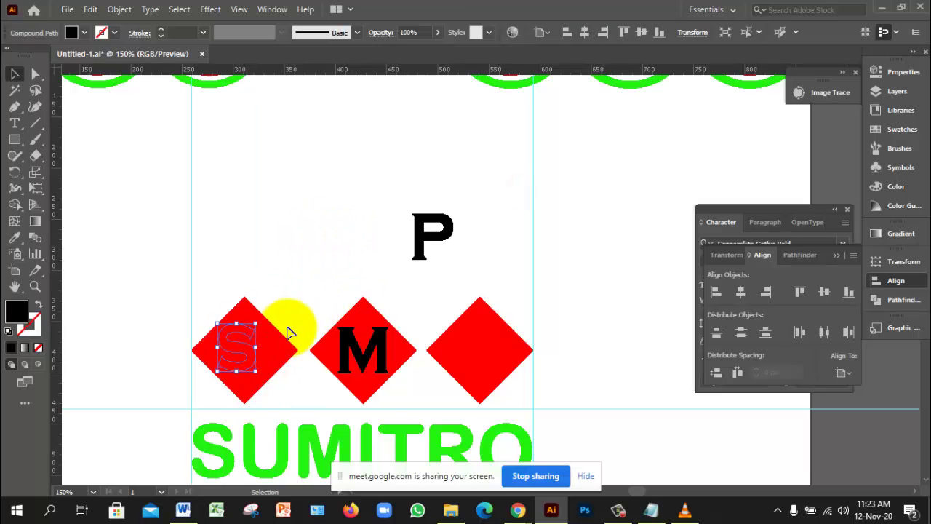
right_click(237, 352)
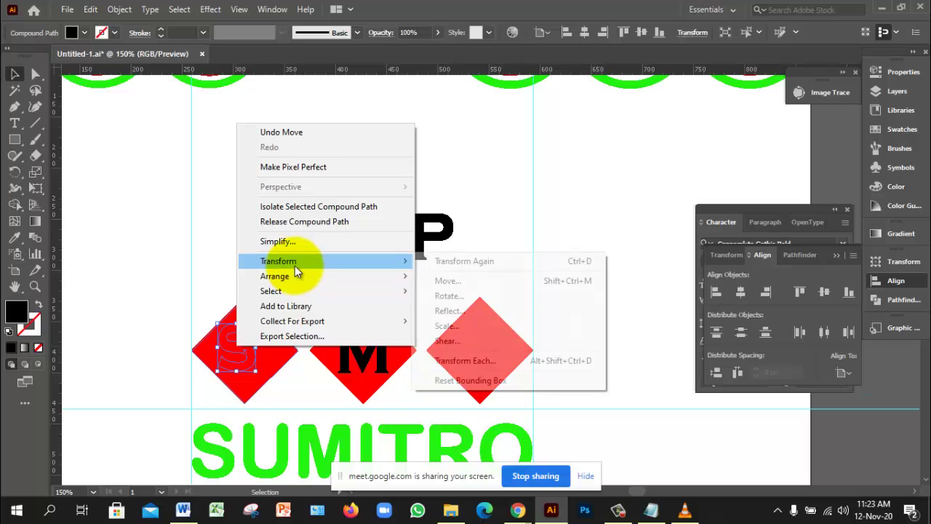
mouse_move(312, 278)
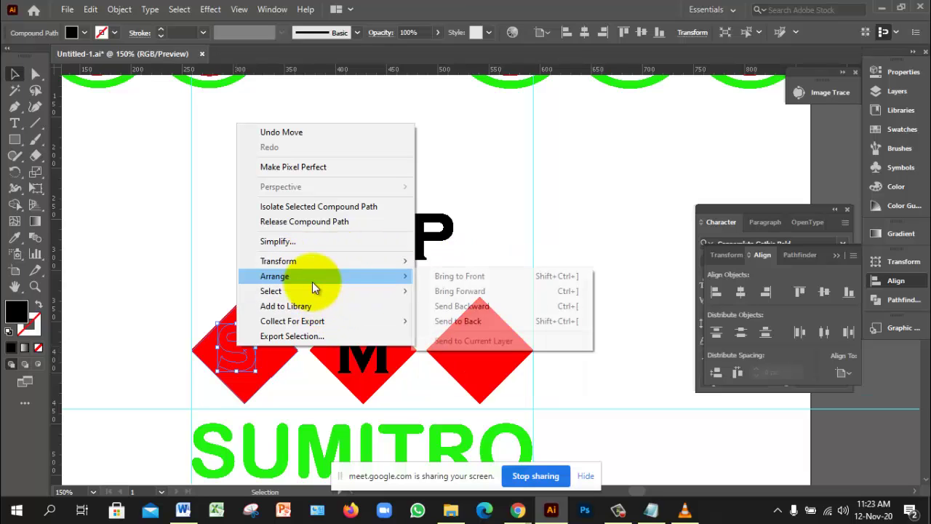
left_click(464, 279)
Place the black letter P over the third red diamond and bring it to the front
left_click_drag(435, 235, 481, 353)
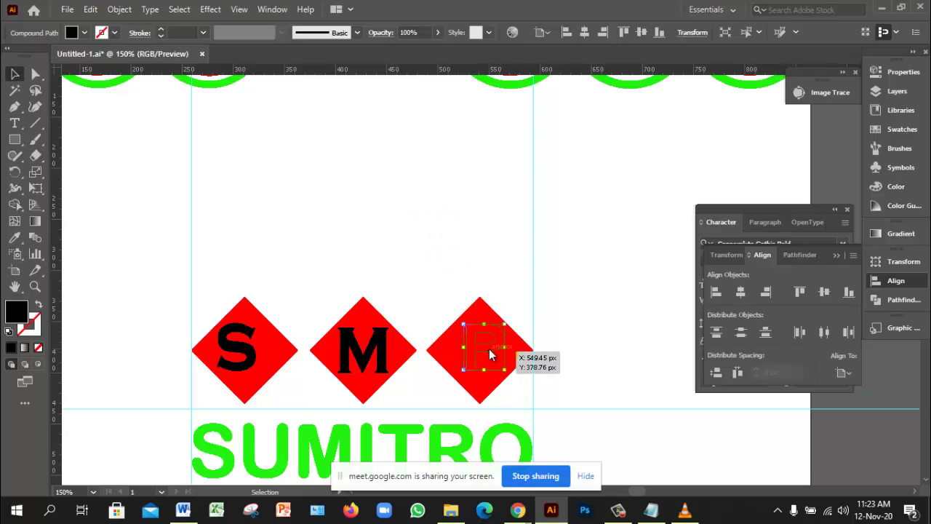
right_click(486, 349)
mouse_move(537, 289)
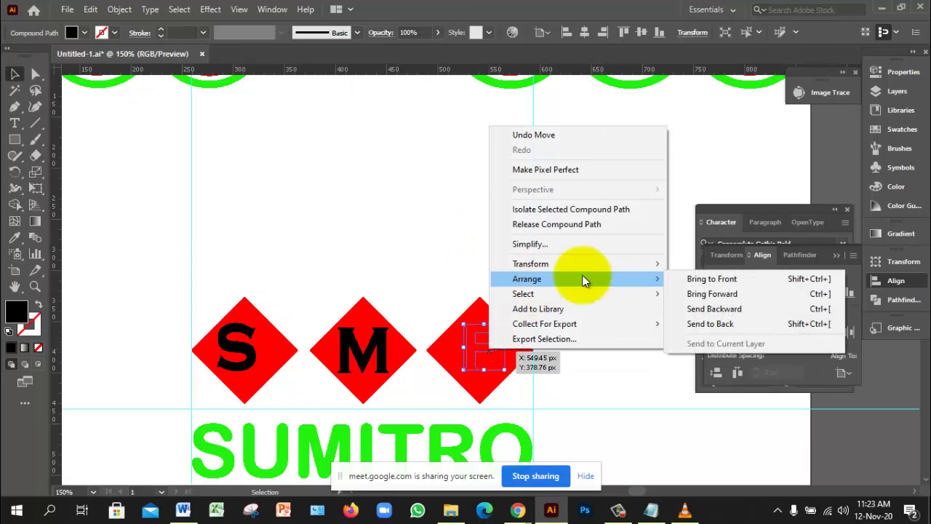
left_click(769, 281)
left_click(492, 235)
Align the S to the horizontal and vertical centre of its diamond, with the diamond as key object
left_click(240, 343)
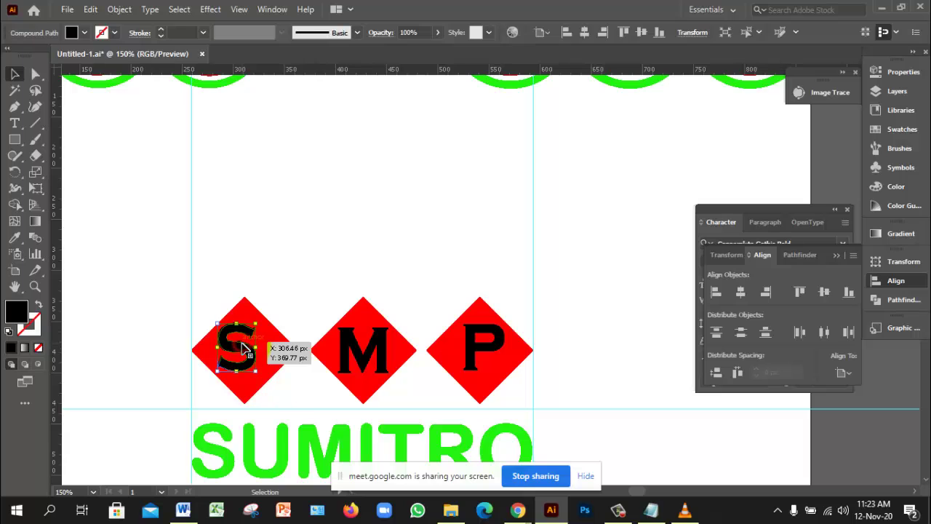
left_click_drag(270, 282, 247, 353)
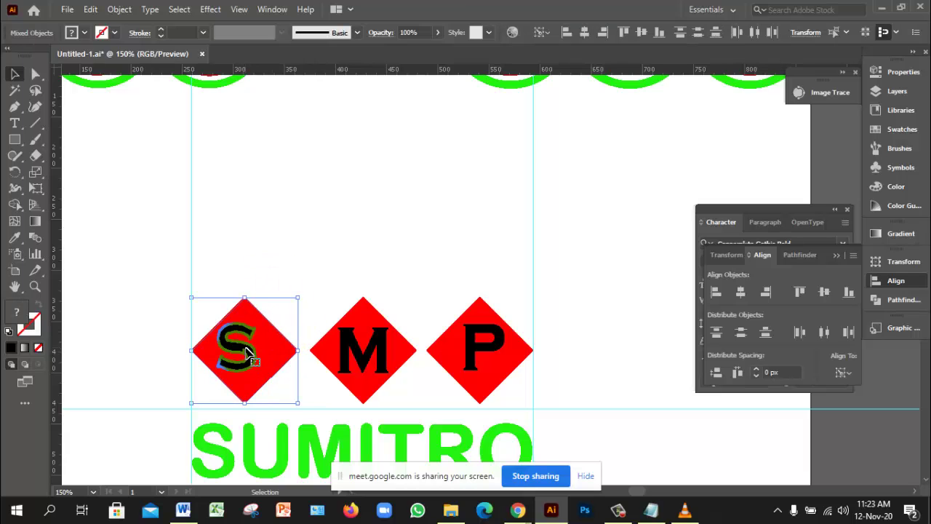
left_click(544, 32)
left_click(281, 353)
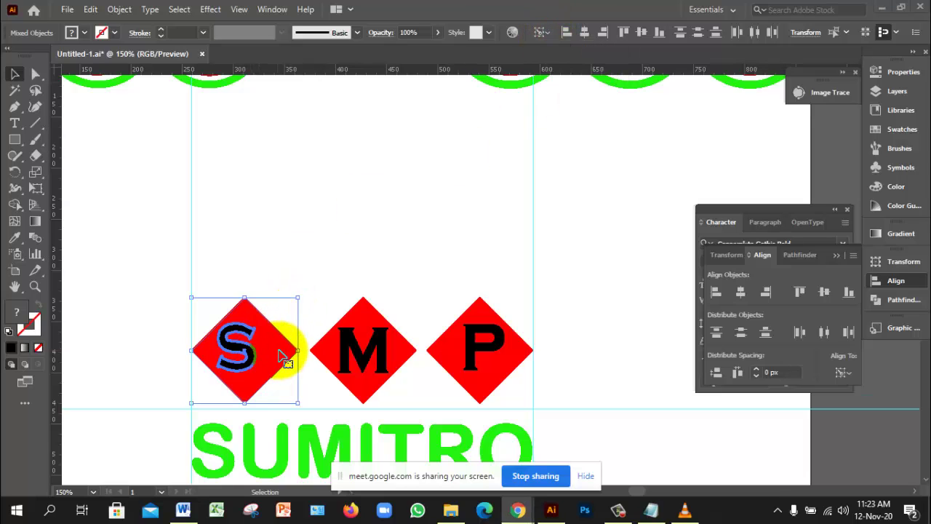
left_click(270, 343)
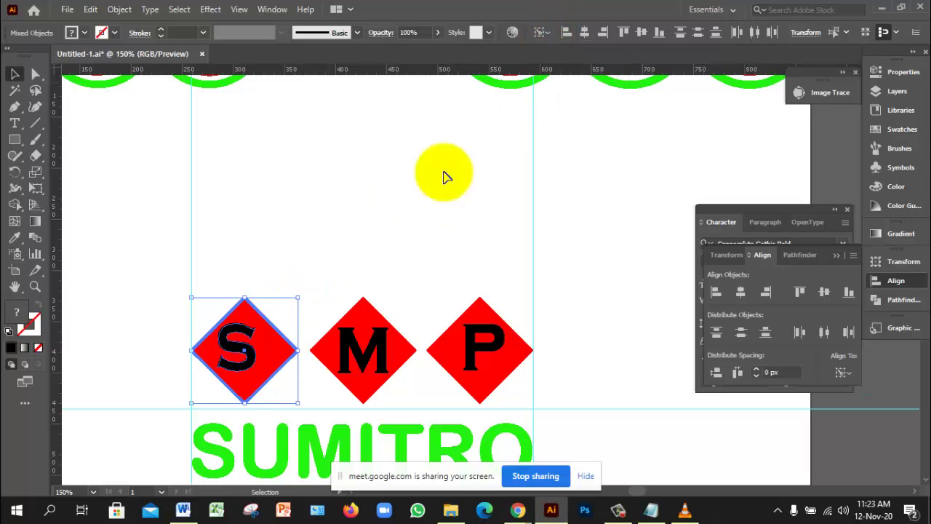
left_click(584, 32)
left_click(642, 33)
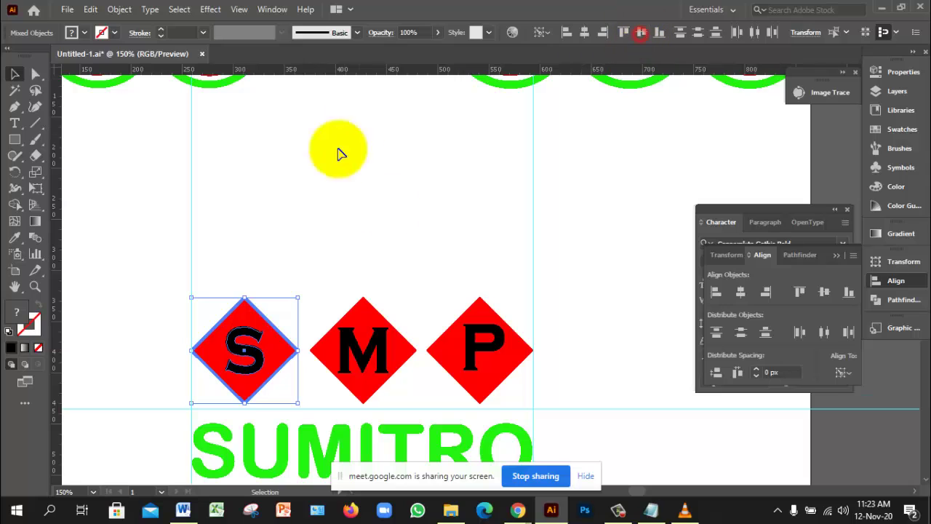
Centre the P horizontally and vertically in its diamond, using the diamond as key object
left_click(437, 229)
left_click_drag(490, 336, 499, 343)
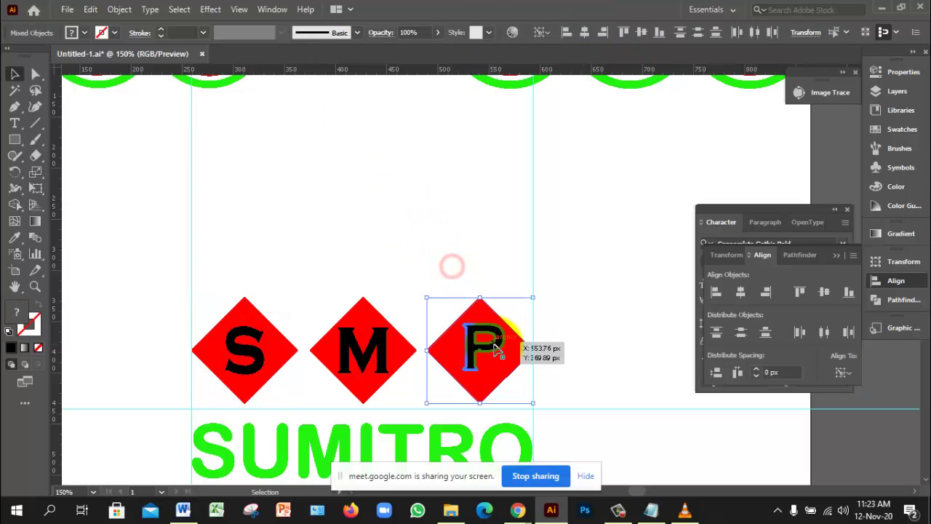
left_click(546, 33)
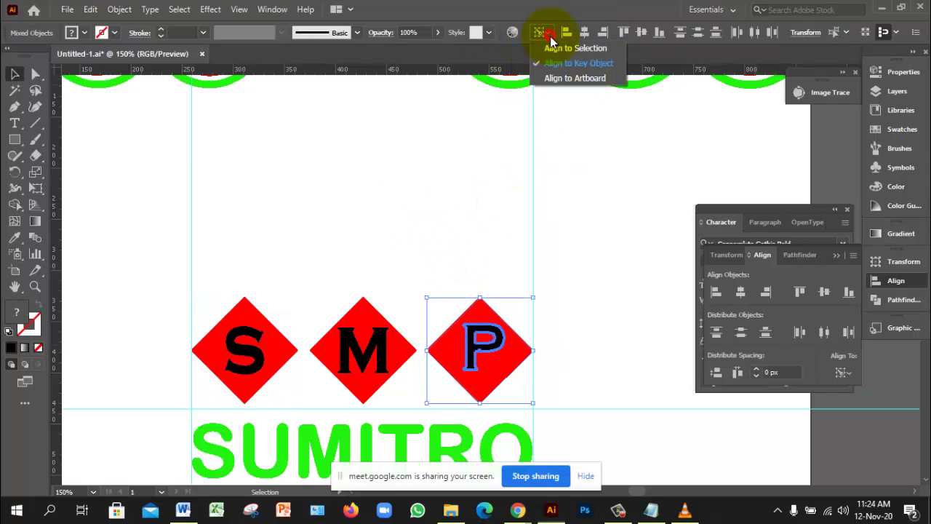
left_click(461, 196)
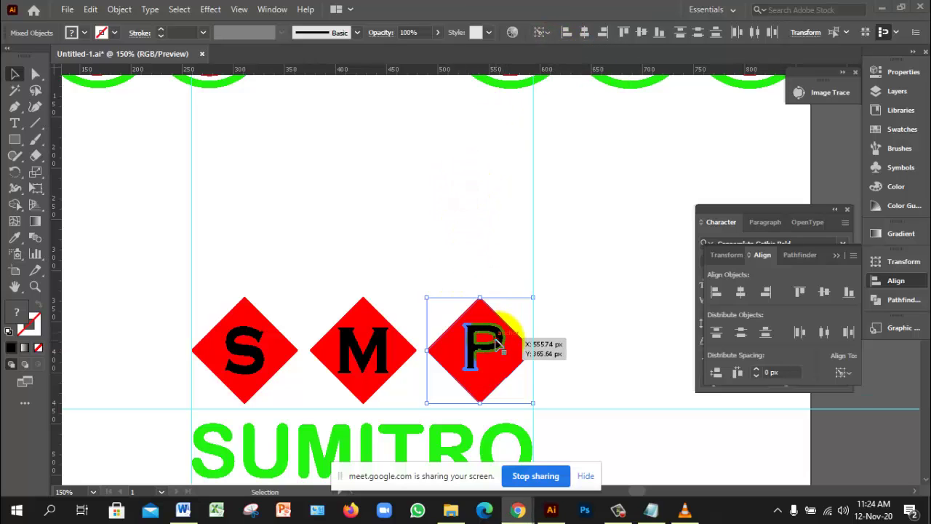
left_click(507, 361)
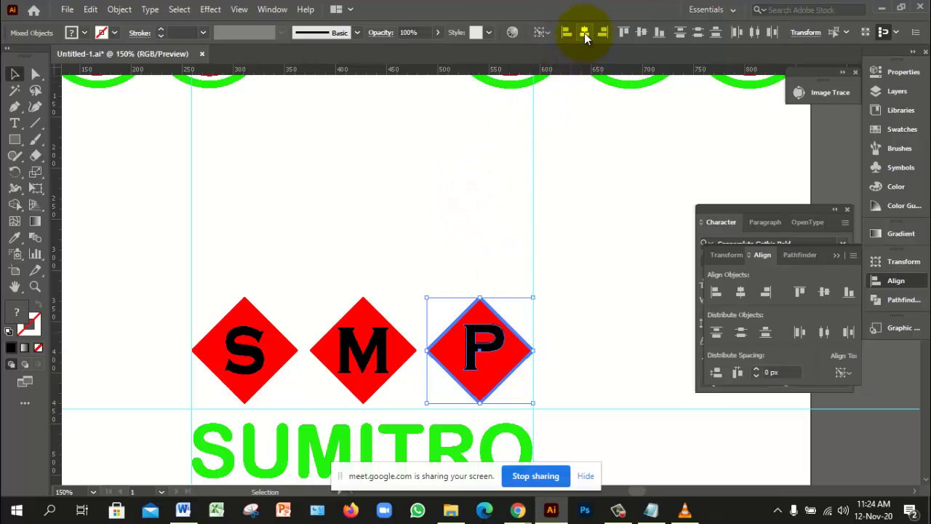
left_click(464, 216)
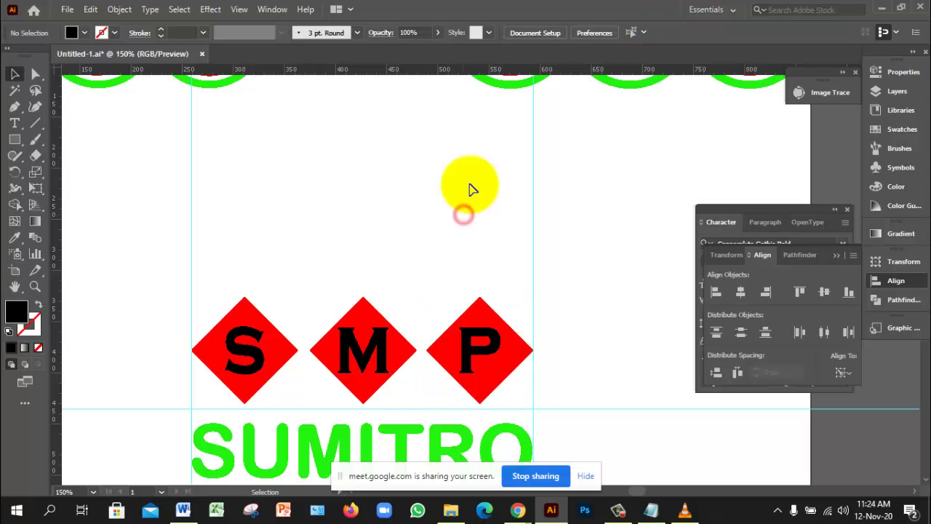
Select the three lettered diamonds together with the SUMITRO MARKET PLACE text, leaving the guides out of the selection
left_click(448, 283, "alt")
left_click(446, 276, "alt")
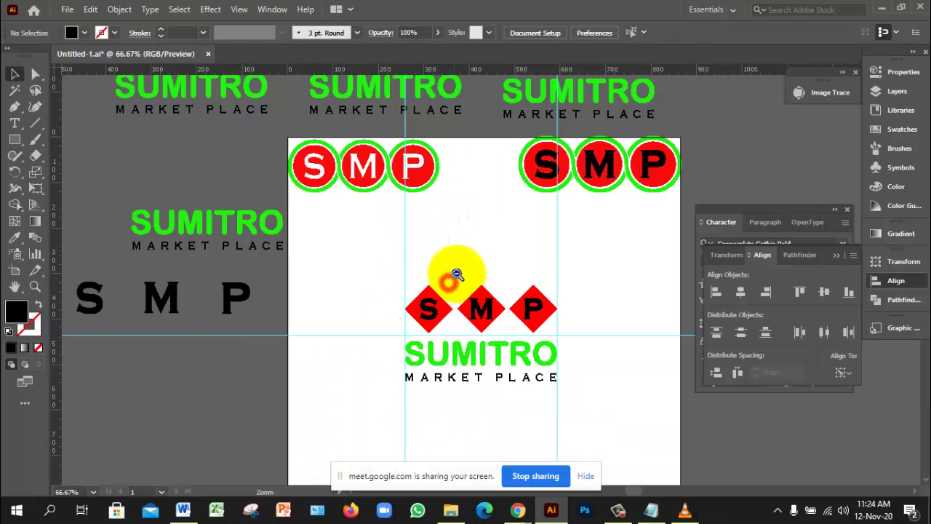
left_click(482, 307)
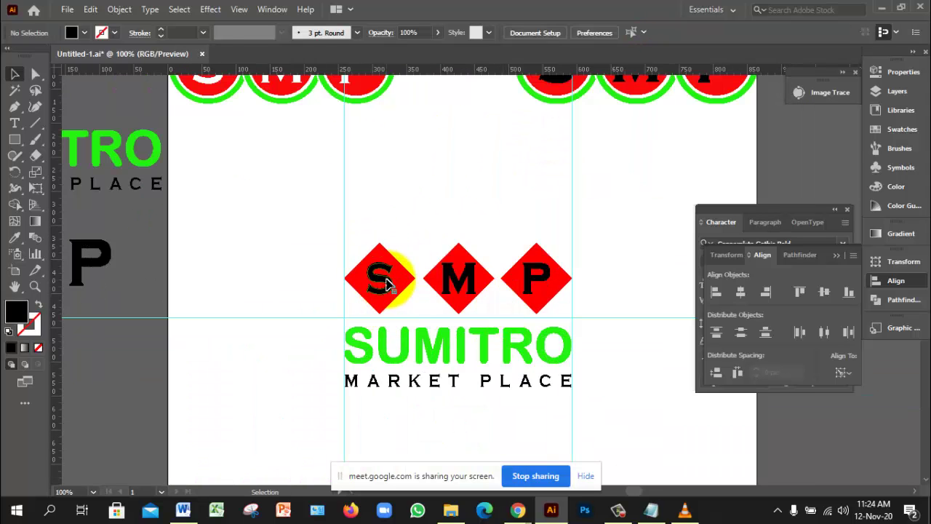
scroll(468, 241, "up", 2)
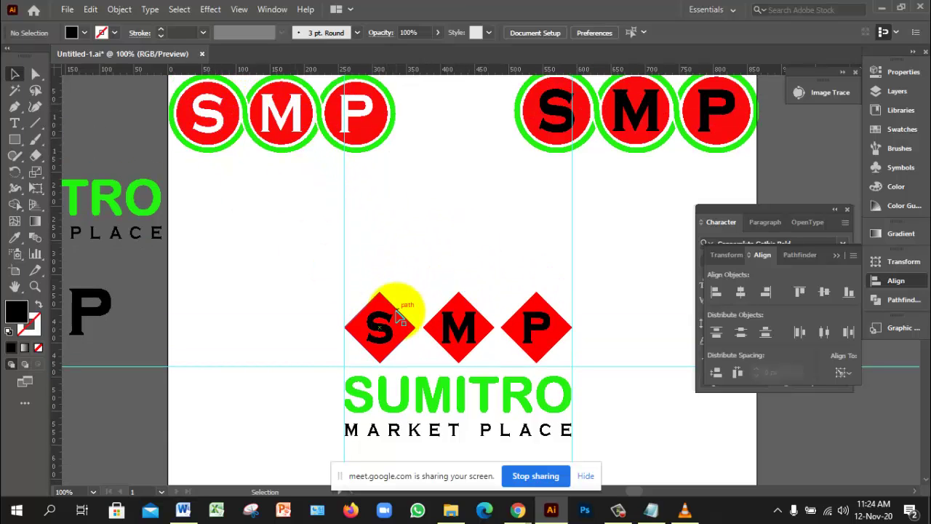
scroll(486, 264, "down", 3)
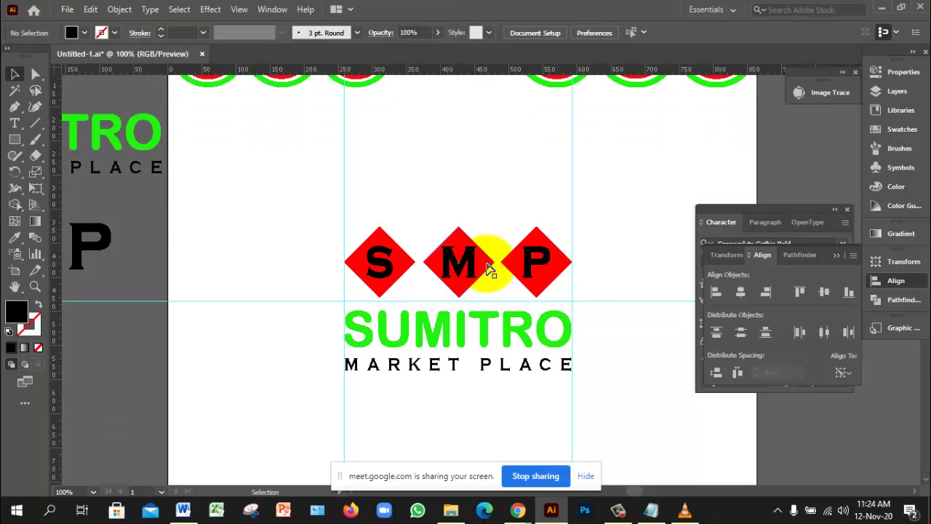
left_click_drag(302, 182, 611, 389)
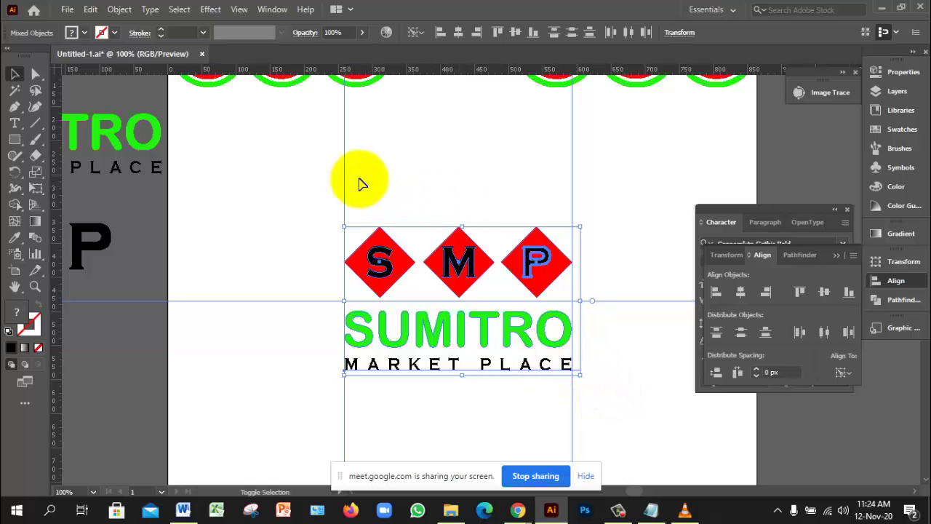
left_click_drag(323, 158, 380, 177)
left_click_drag(524, 167, 630, 194)
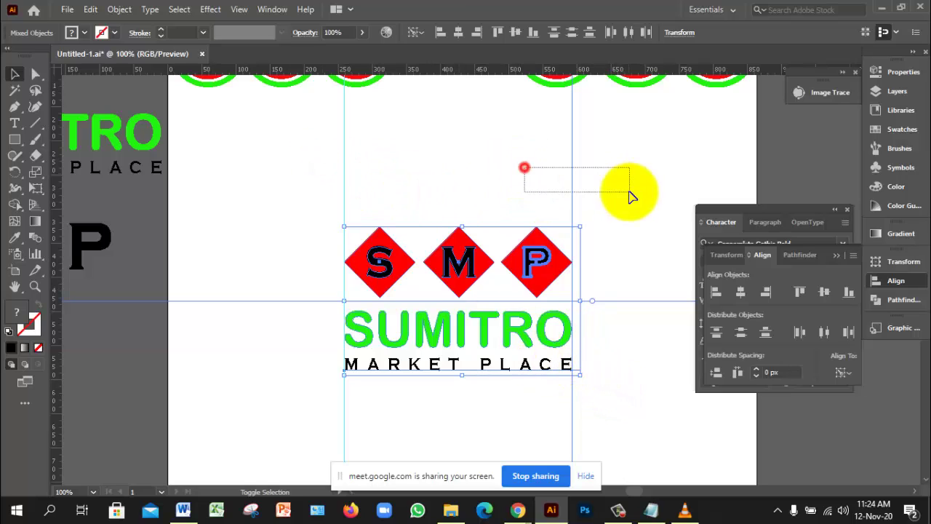
left_click(257, 346)
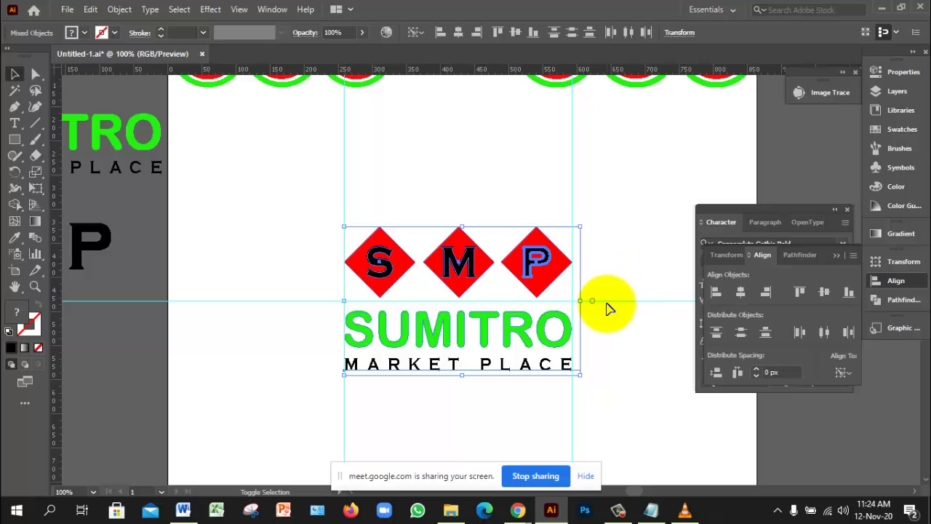
Group the diamond logo and place a copy above the artboard, in line with the three circle versions
left_click(544, 304, "ctrl+alt")
left_click(544, 303, "ctrl+alt")
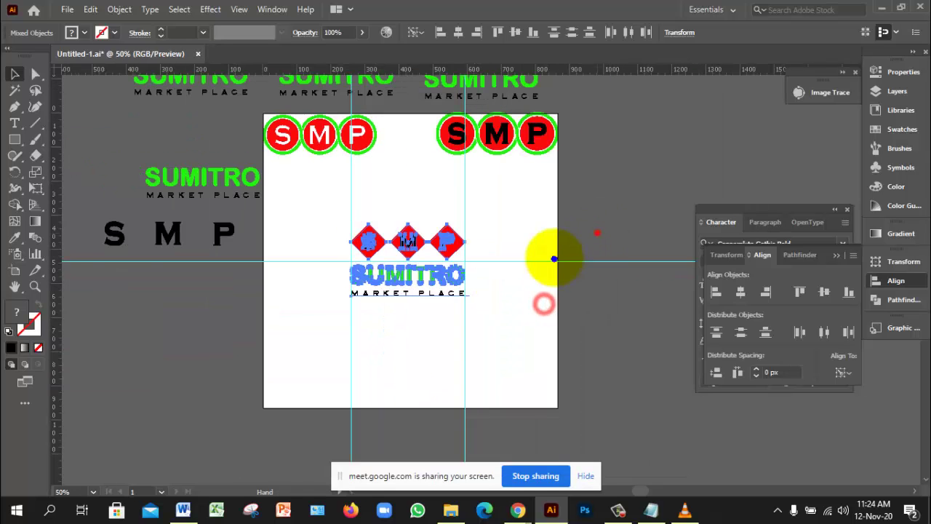
left_click(551, 256, "ctrl")
left_click_drag(488, 233, 482, 333)
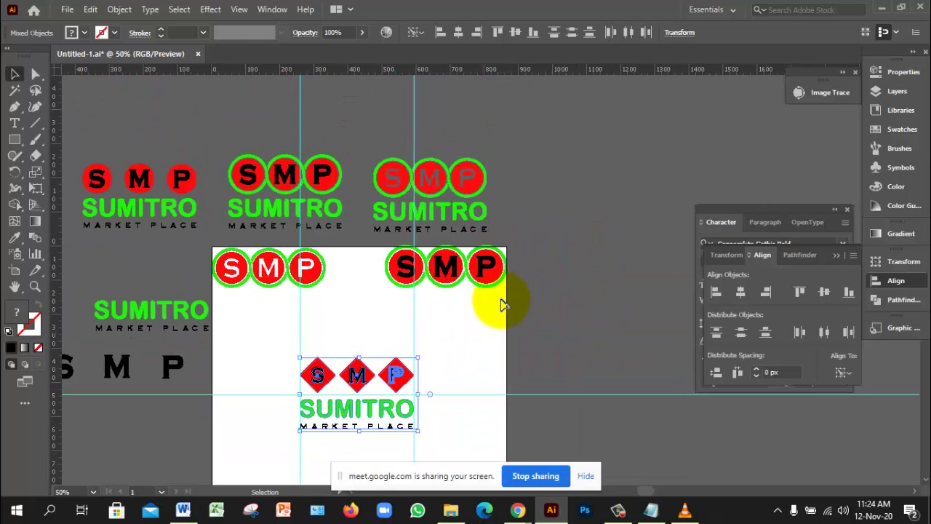
left_click_drag(395, 379, 615, 187)
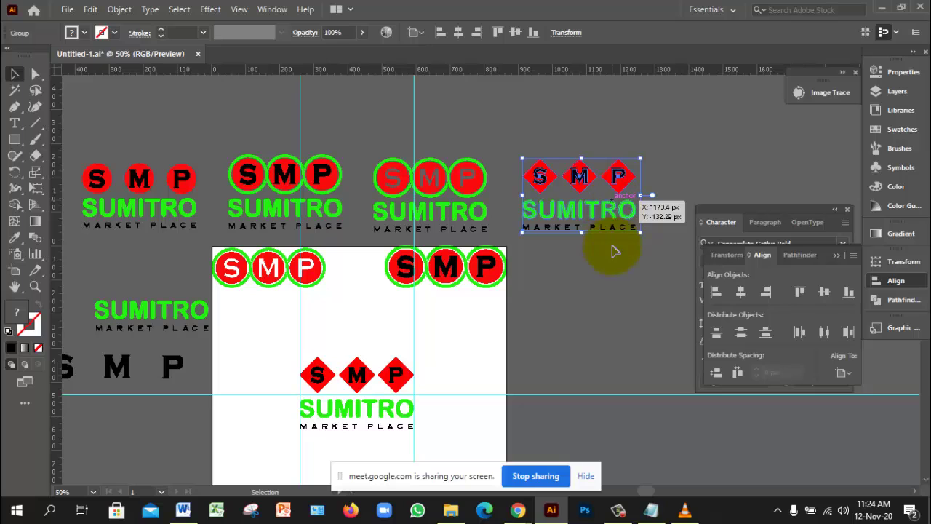
left_click(603, 286)
left_click(607, 208)
left_click(601, 282)
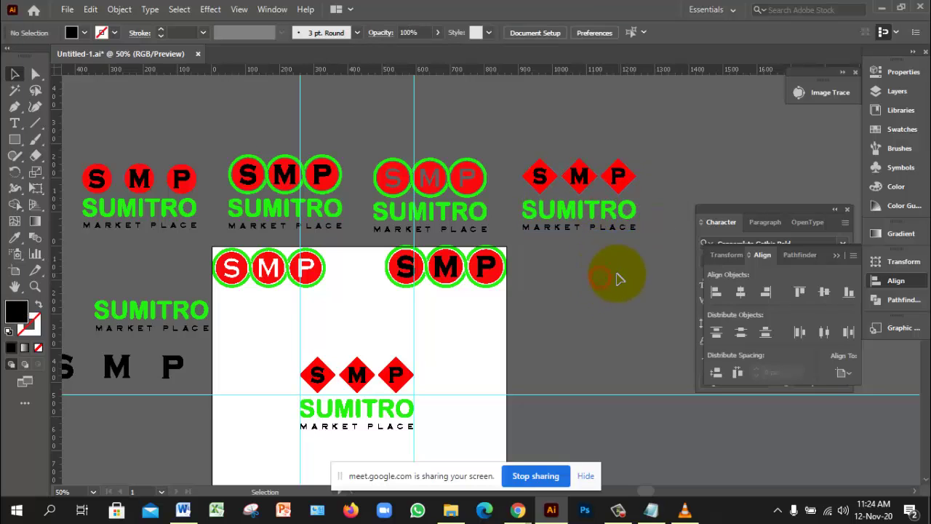
Examine the row of finished logo versions above the artboard, comparing the circle and diamond designs
key("ctrl+minus")
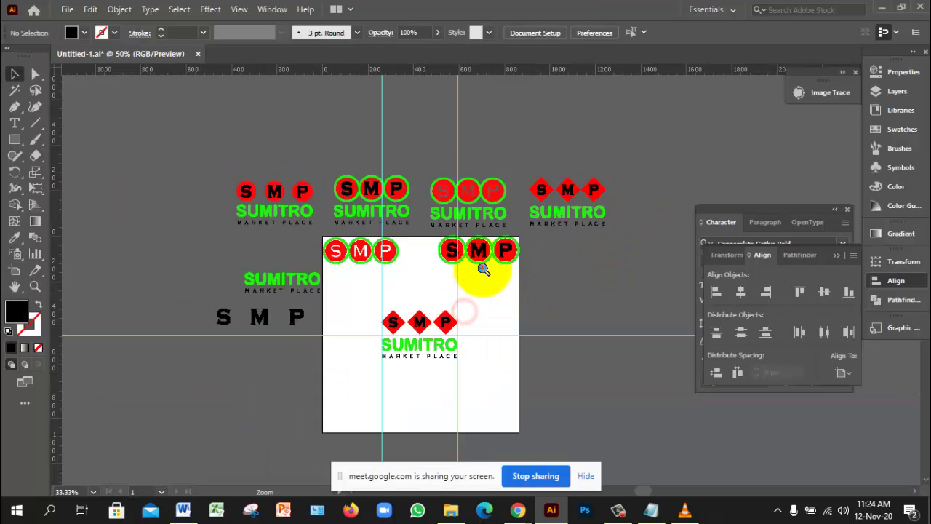
key("ctrl+equal")
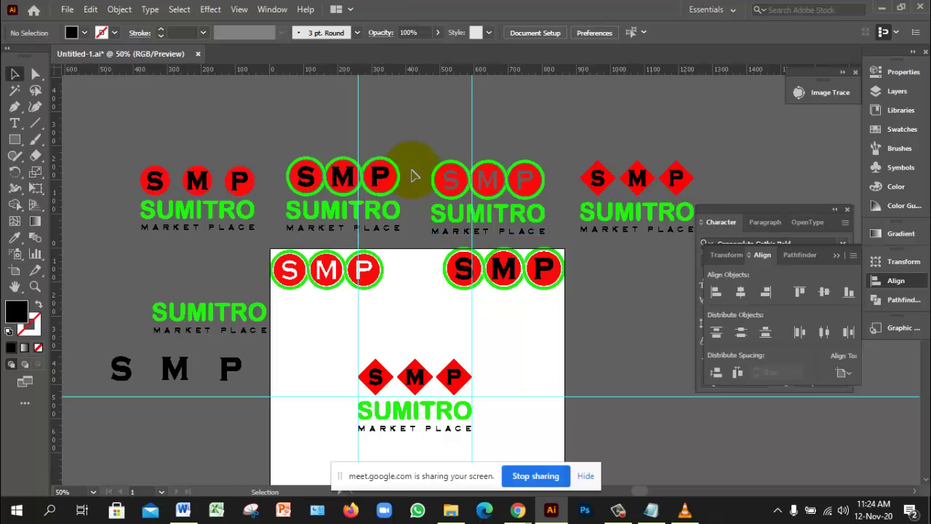
key("ctrl+plus")
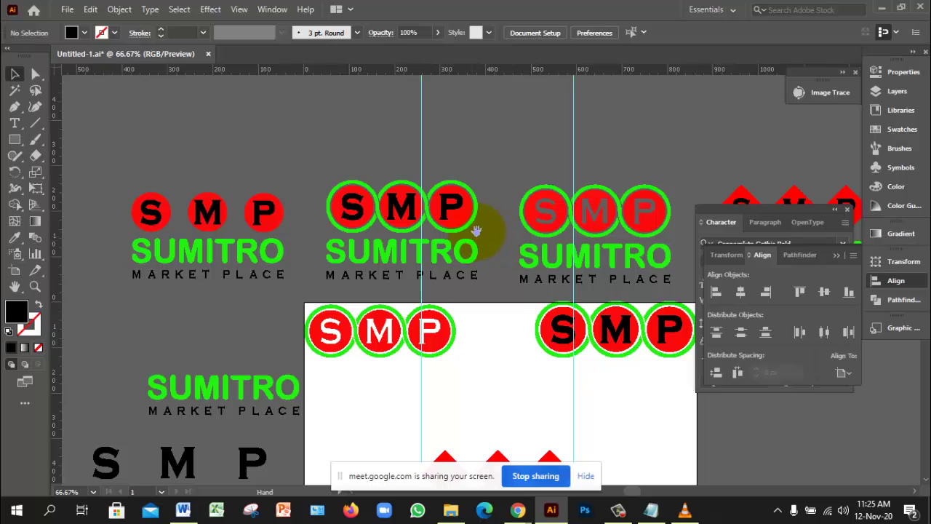
left_click_drag(488, 229, 431, 176)
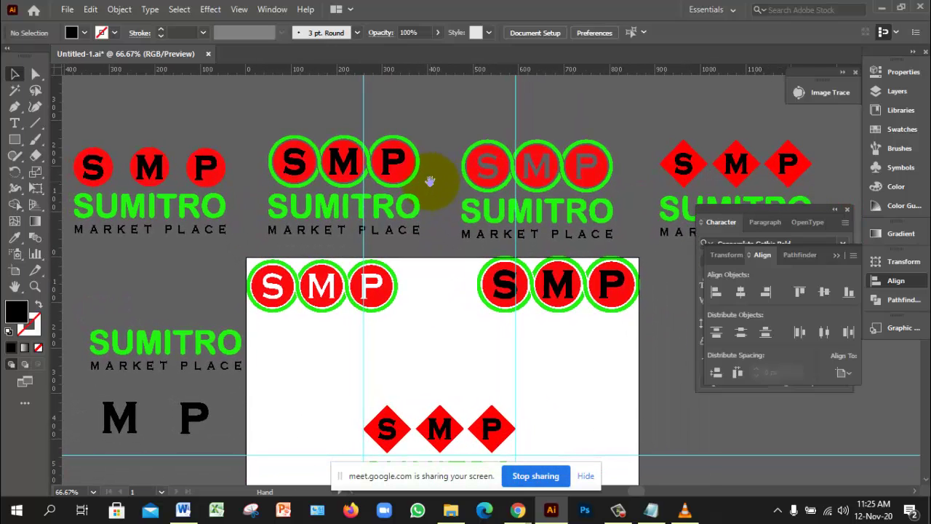
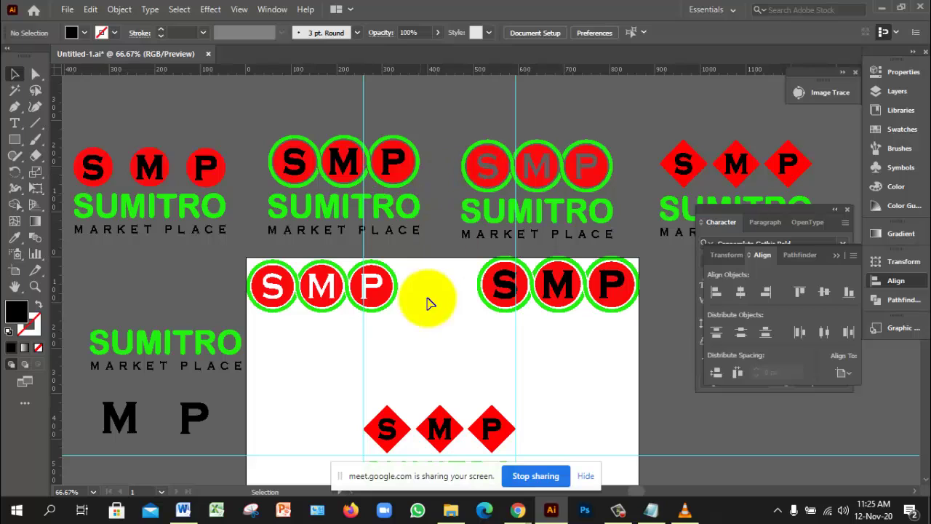
left_click(617, 509)
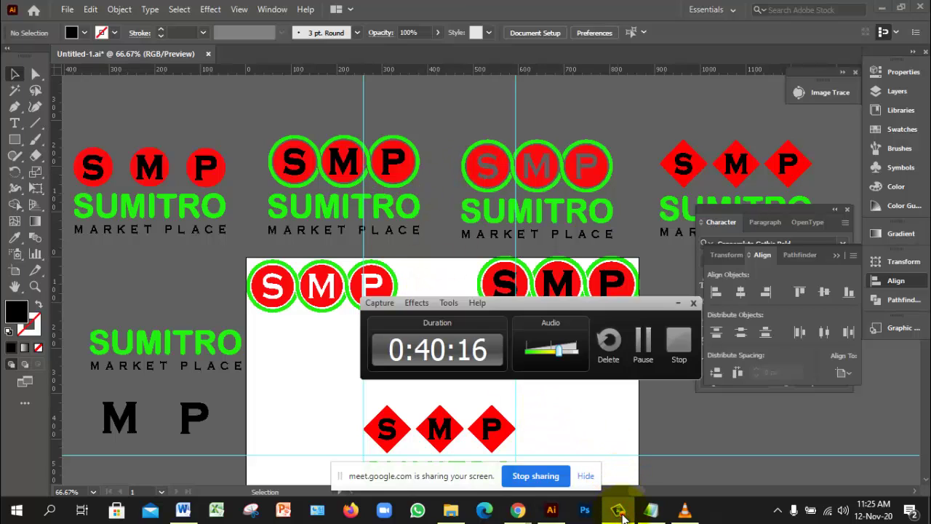
left_click(530, 309)
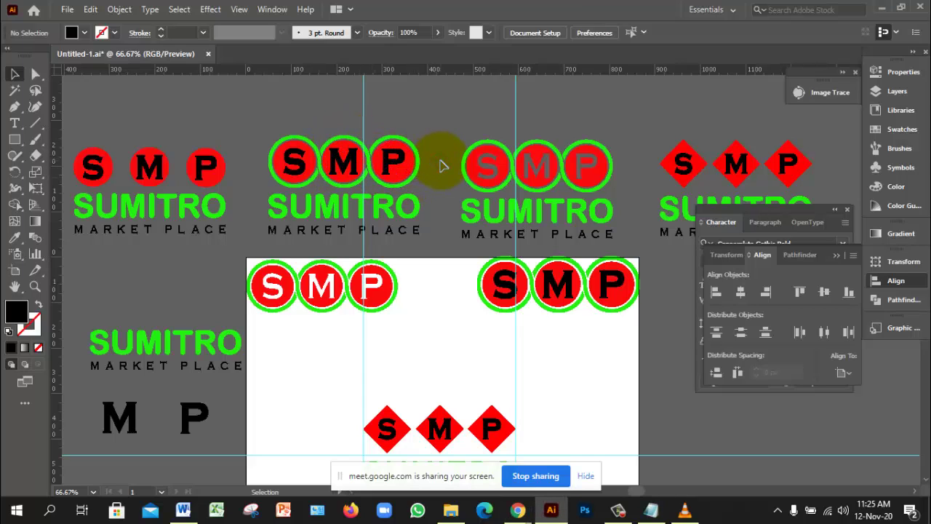
left_click(423, 200)
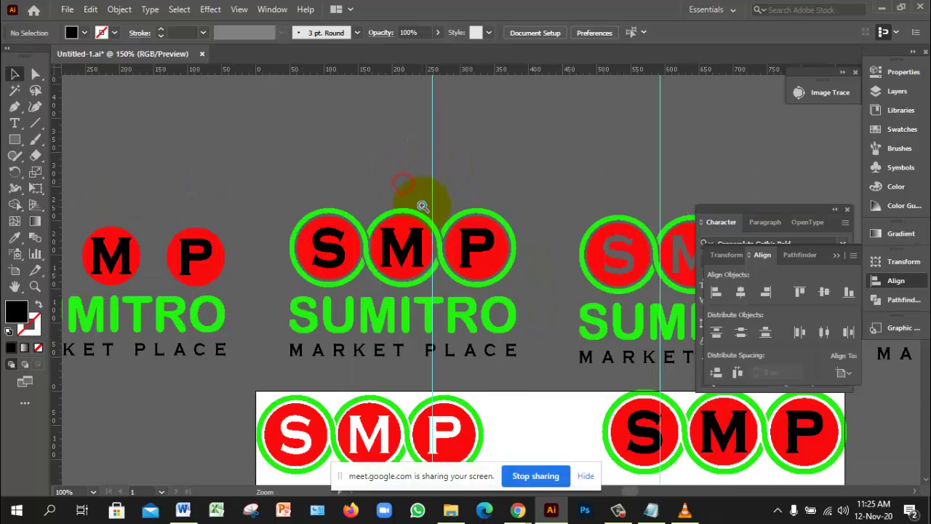
Inspect the green-ringed circle logo with black SMP letters up close, and compare it with the neighbouring circle versions
left_click(422, 202)
left_click(481, 285)
left_click_drag(478, 306, 418, 251)
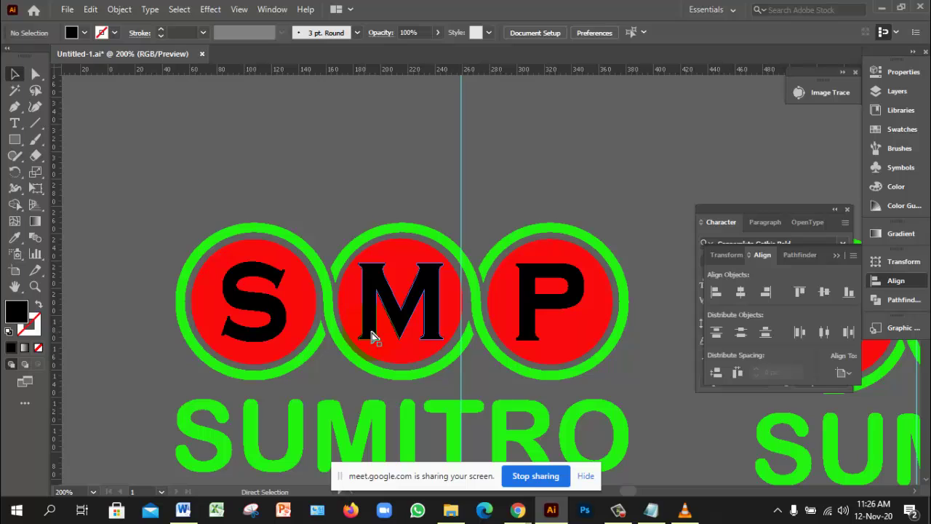
left_click(452, 344, "ctrl+alt")
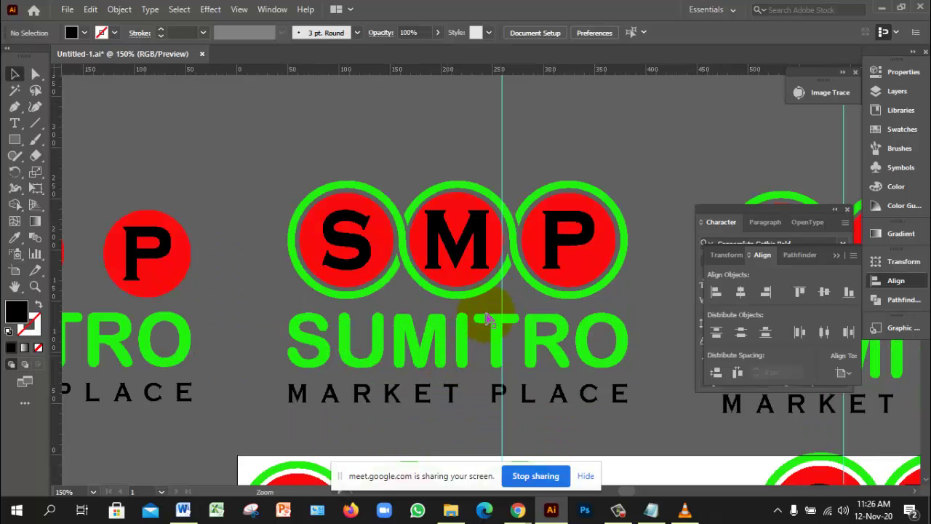
left_click(482, 323)
key("ctrl+minus")
key("ctrl+minus")
left_click_drag(611, 244, 508, 217)
left_click(500, 185)
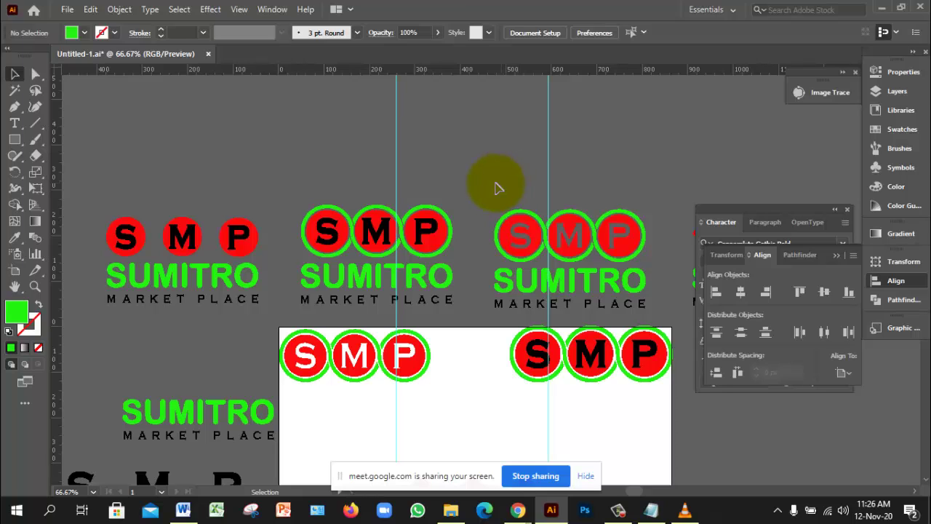
scroll(495, 188, "down", 1)
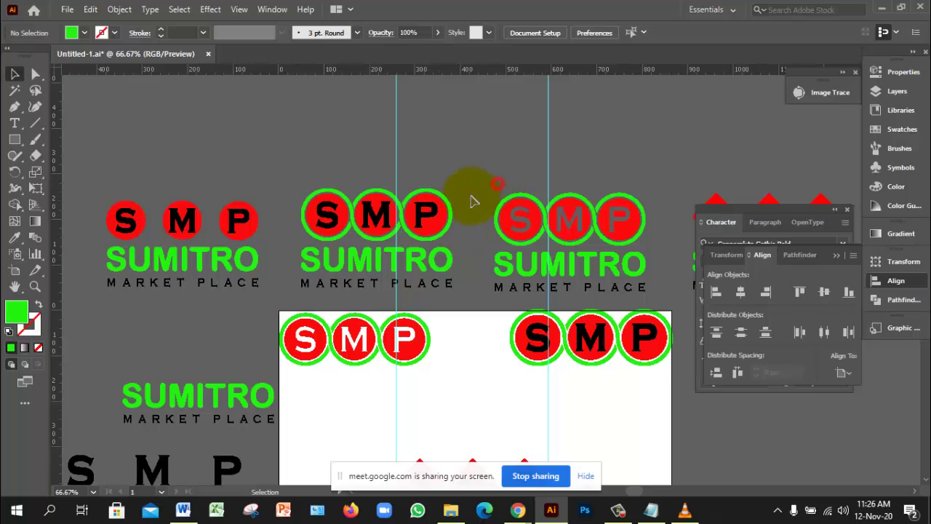
left_click(445, 213)
left_click(474, 193)
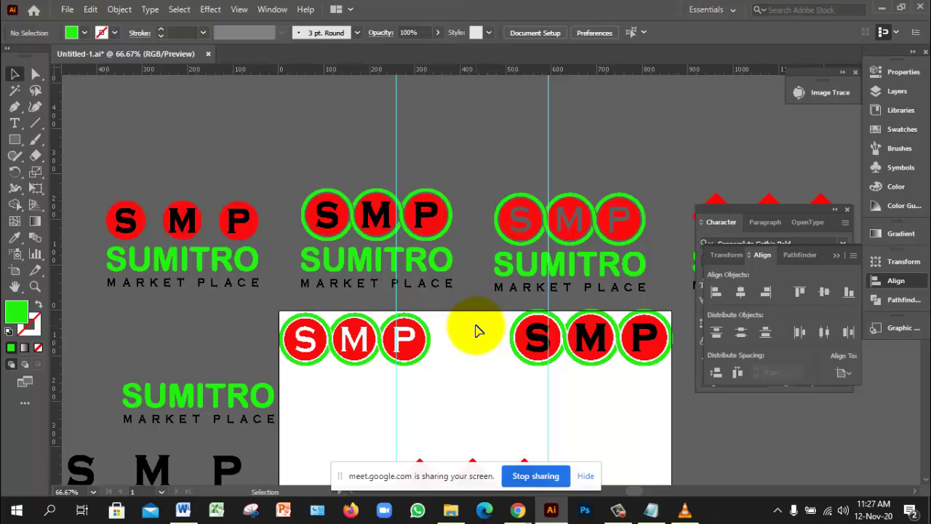
left_click(617, 511)
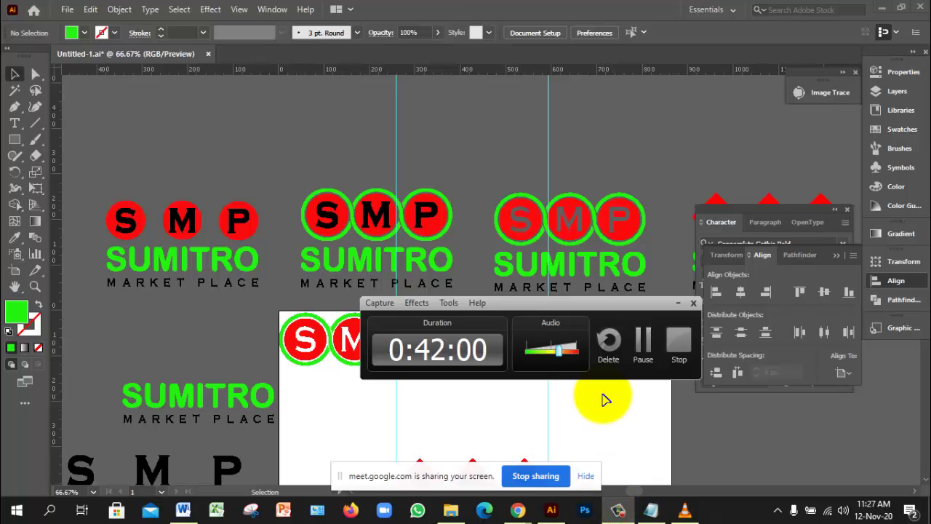